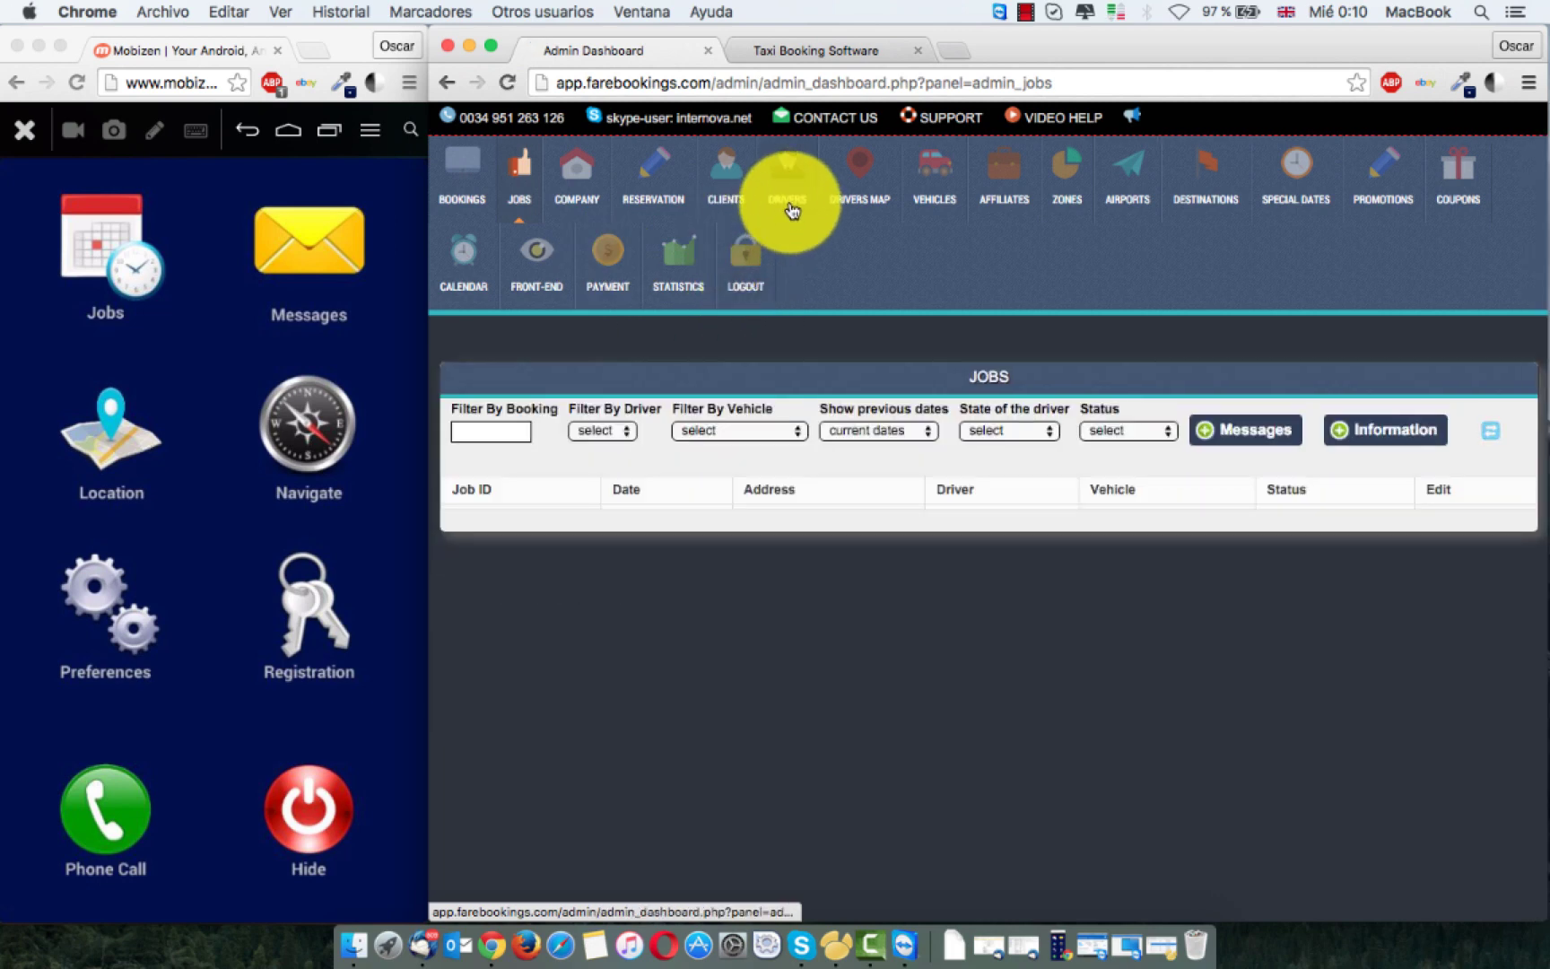
Step: Open the Play Store on the mirrored phone and browse the farebookings.com results
left_click(224, 261)
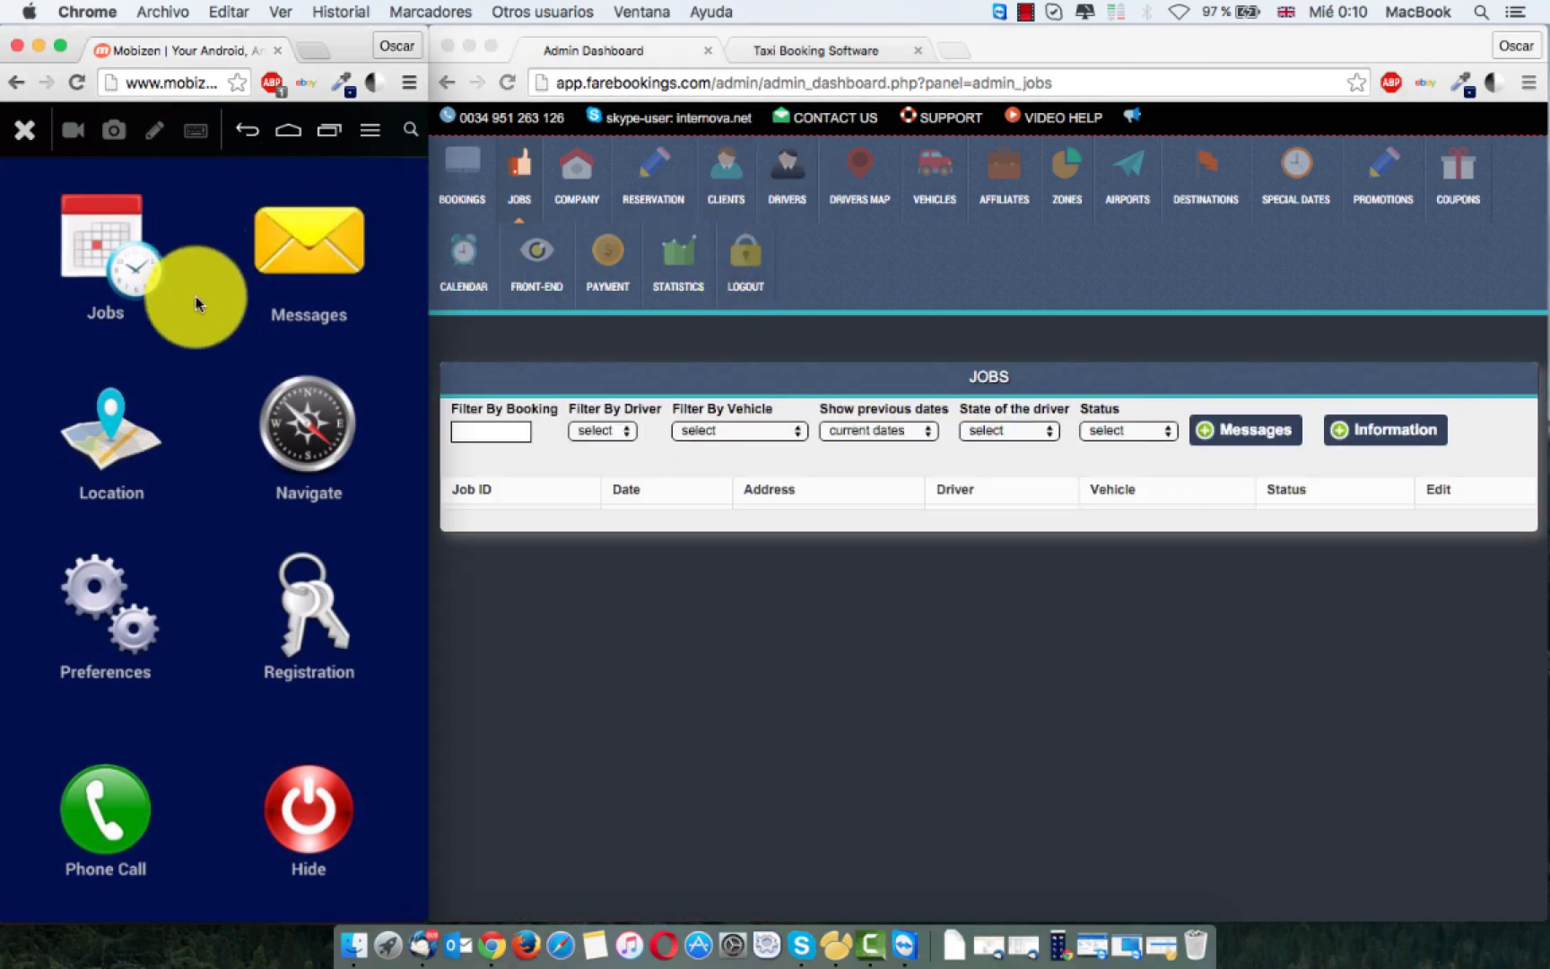
left_click(917, 336)
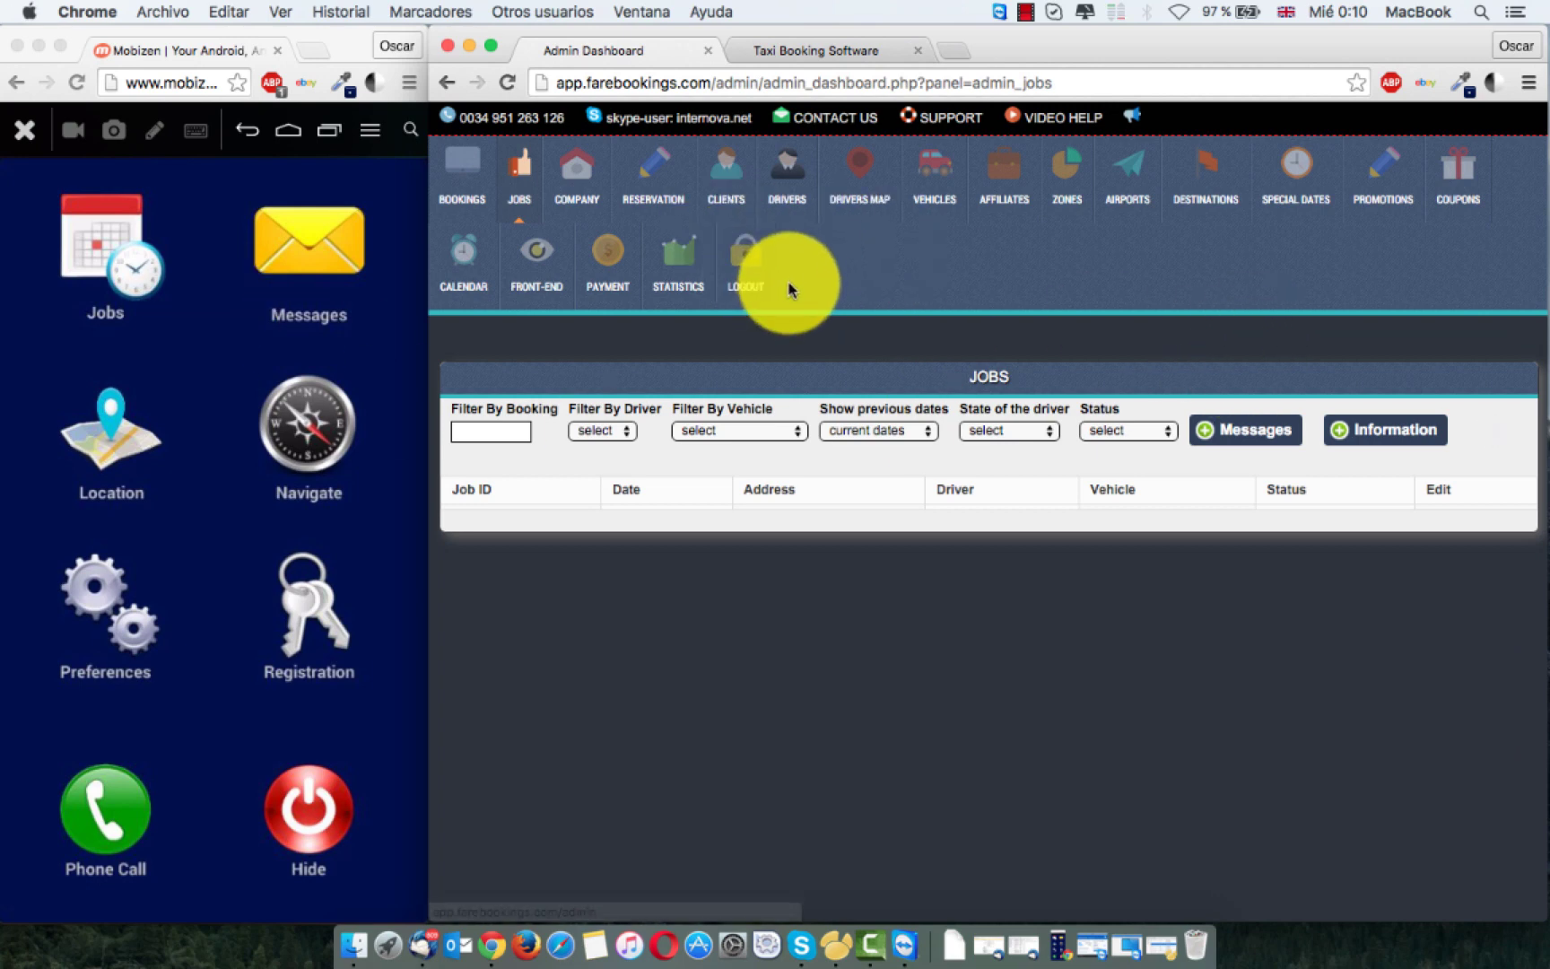
left_click(198, 401)
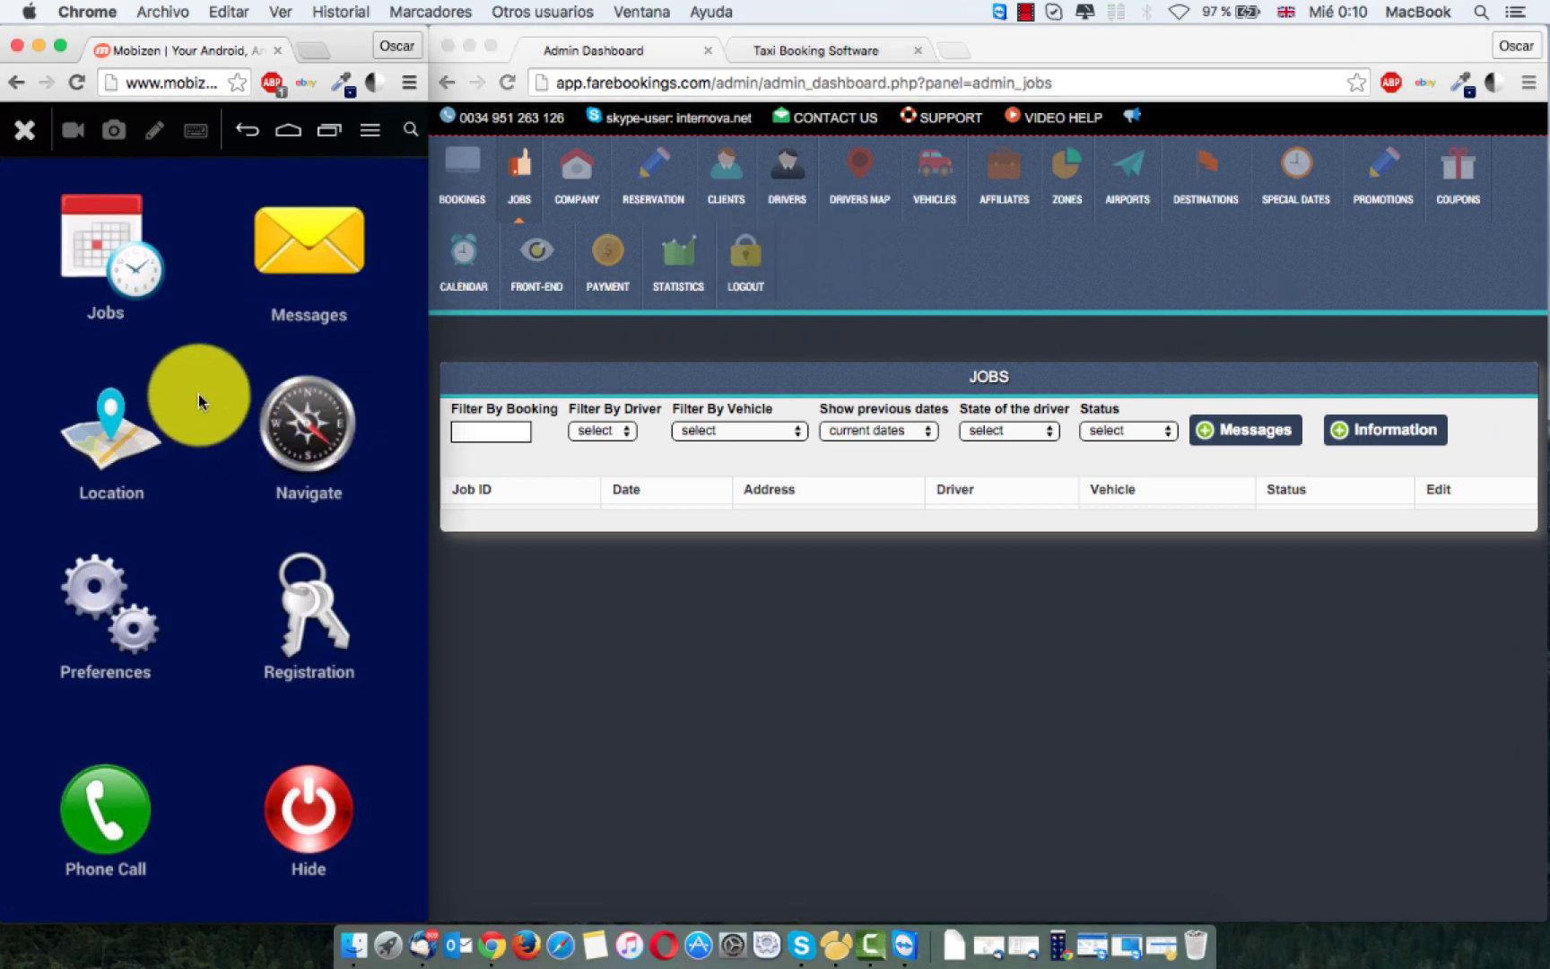
left_click_drag(198, 401, 191, 570)
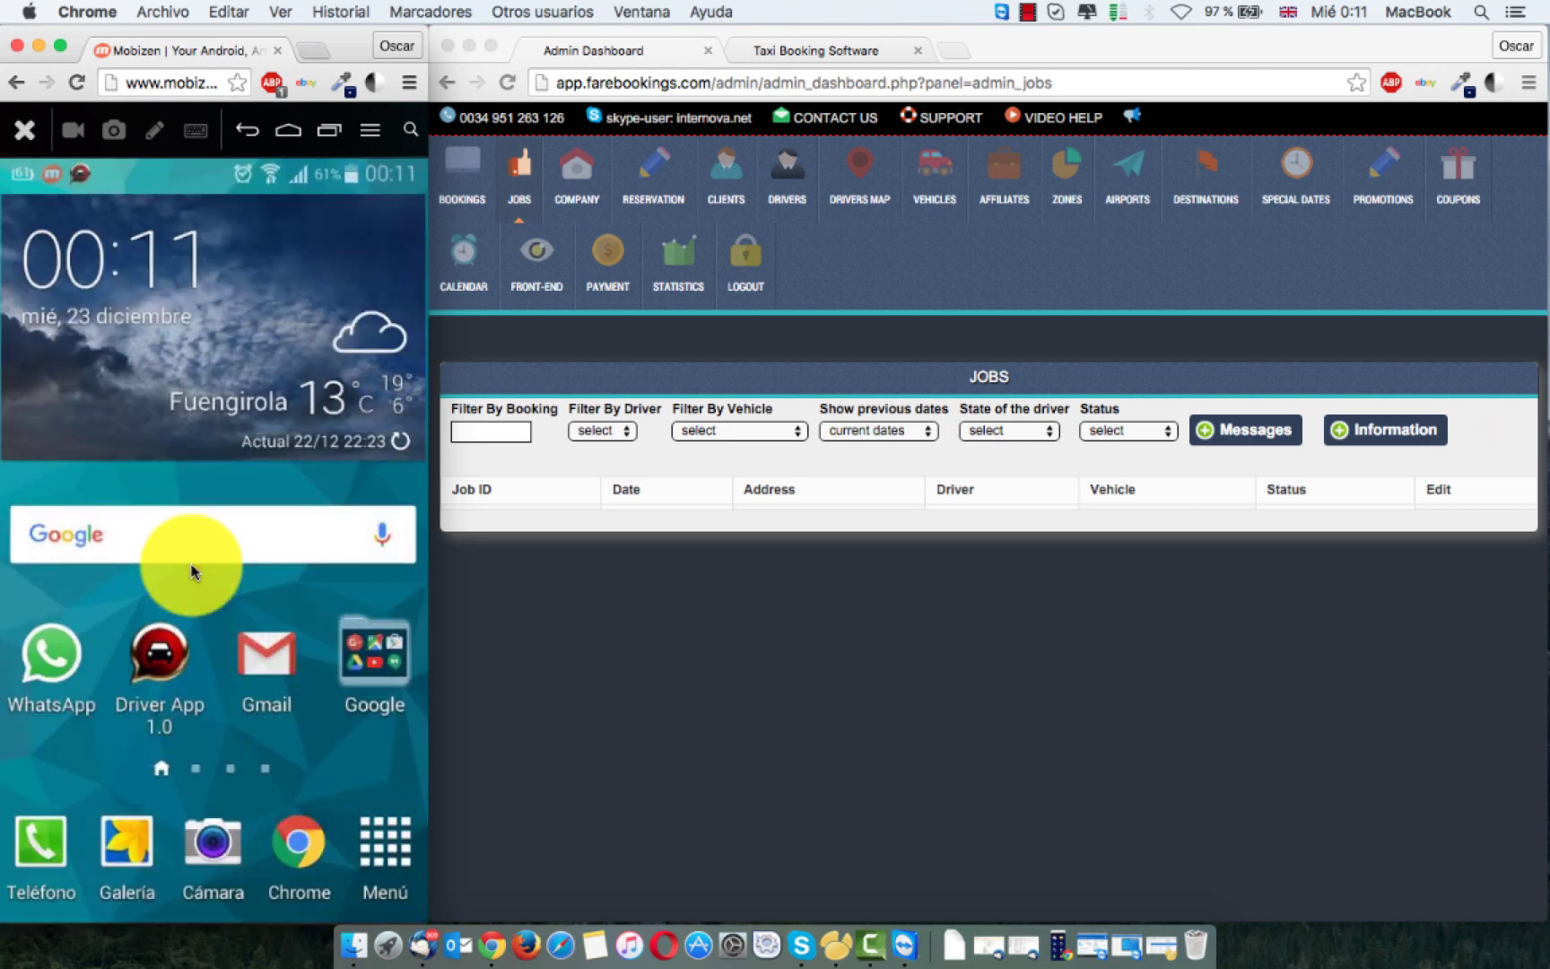
left_click(191, 571)
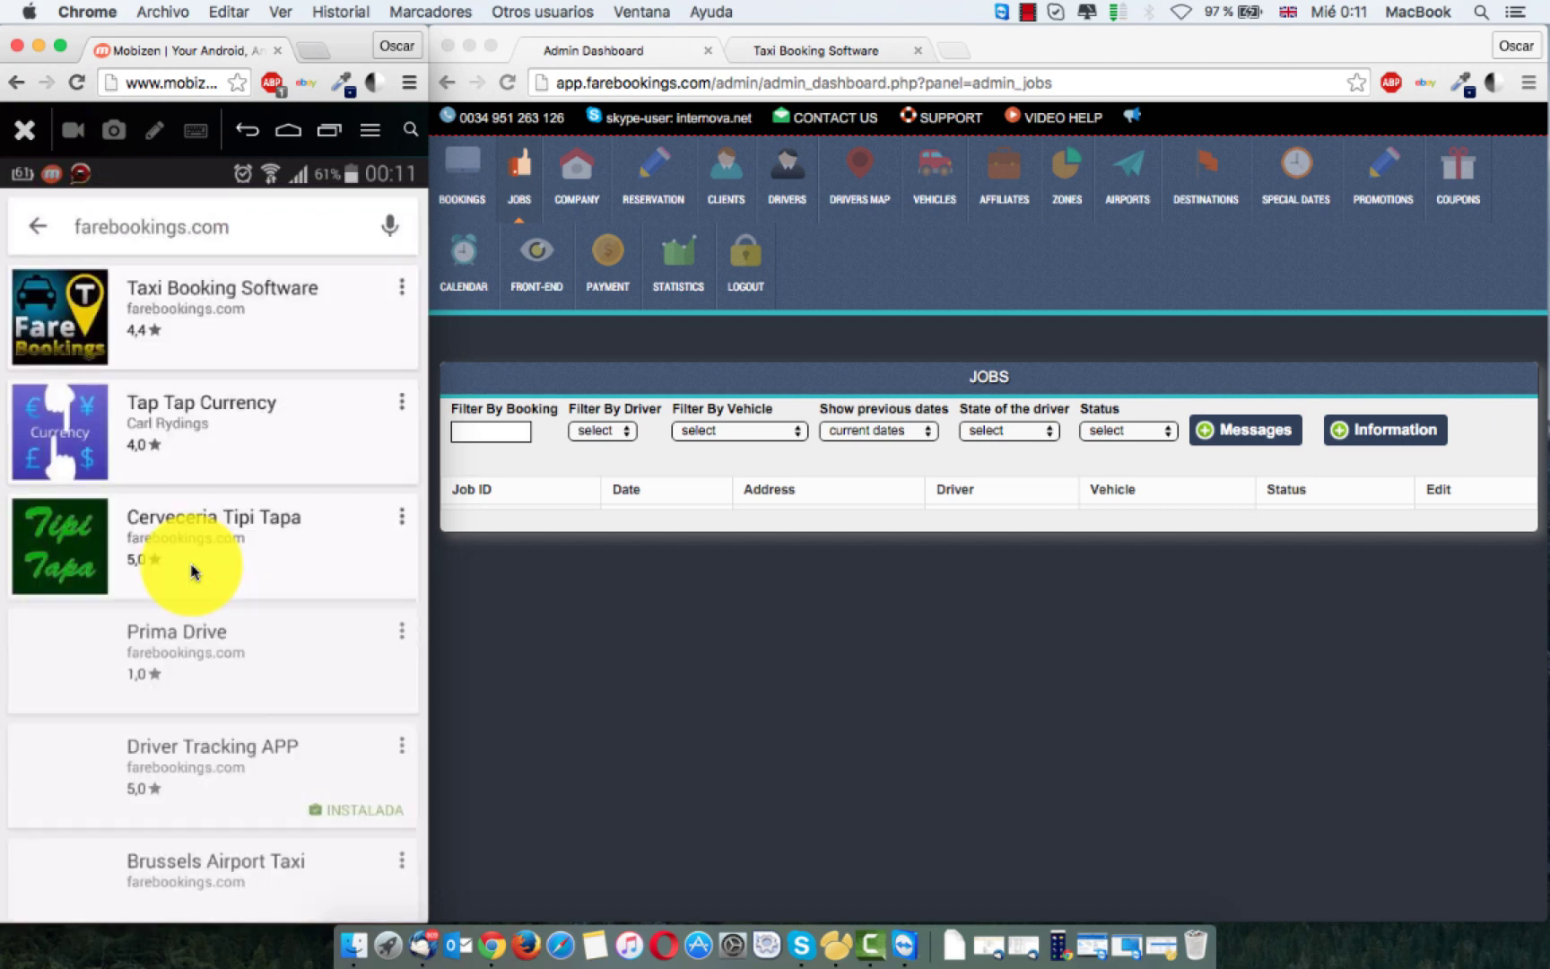
scroll(191, 572, "down", 1)
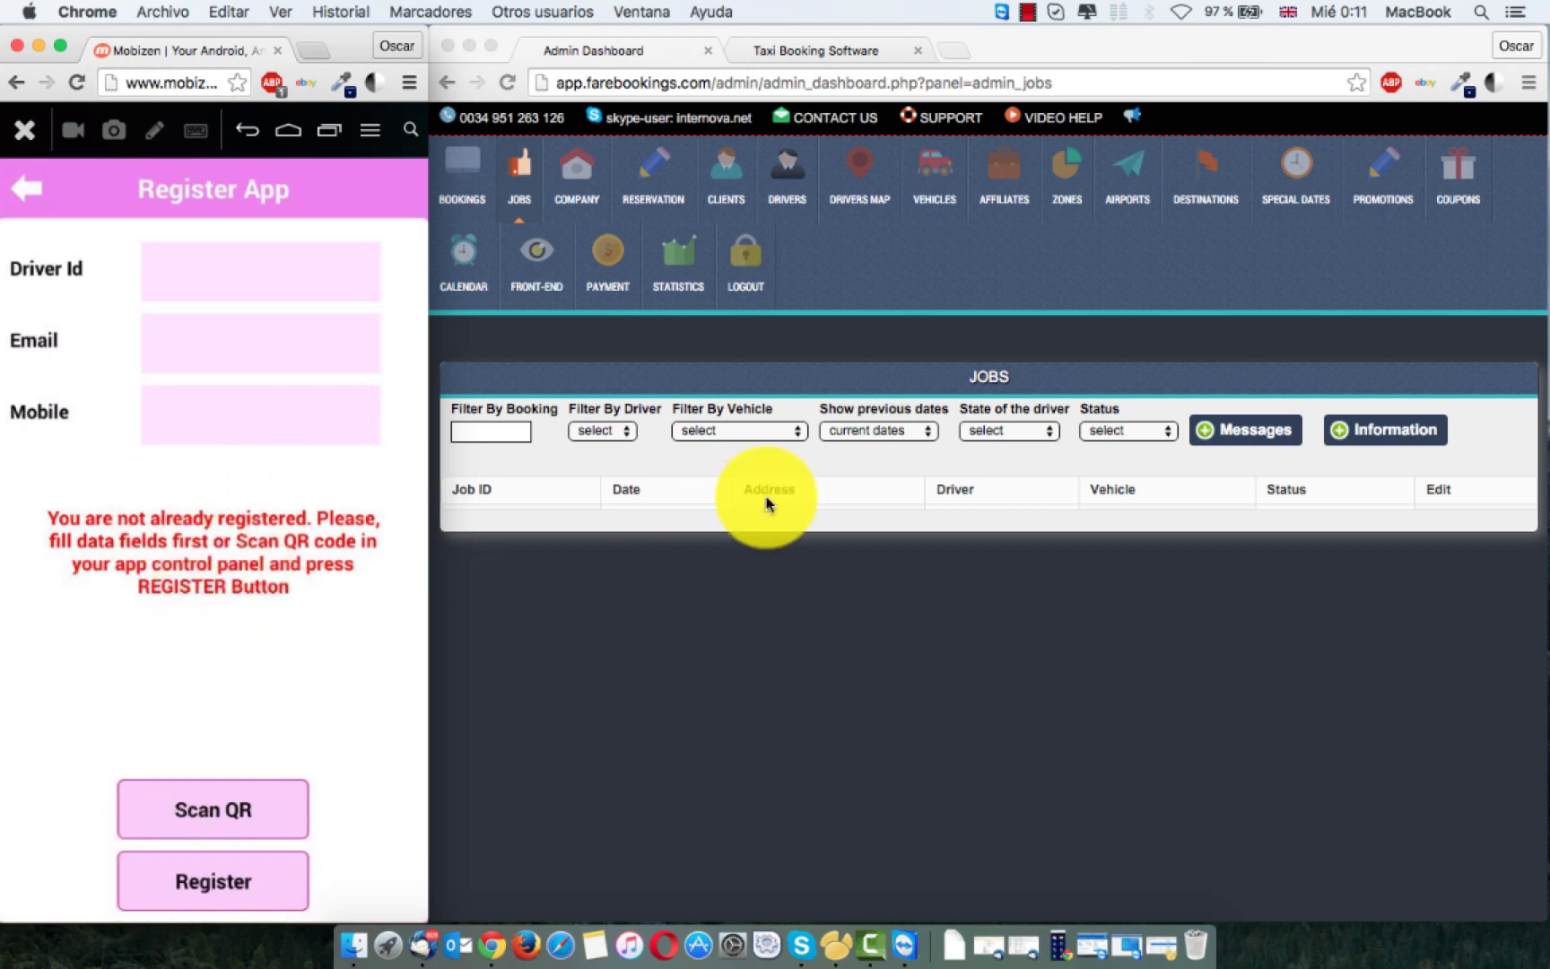
Step: Show the Admin Drivers list of d420 and d419, starting then cancelling a new driver
left_click(787, 184)
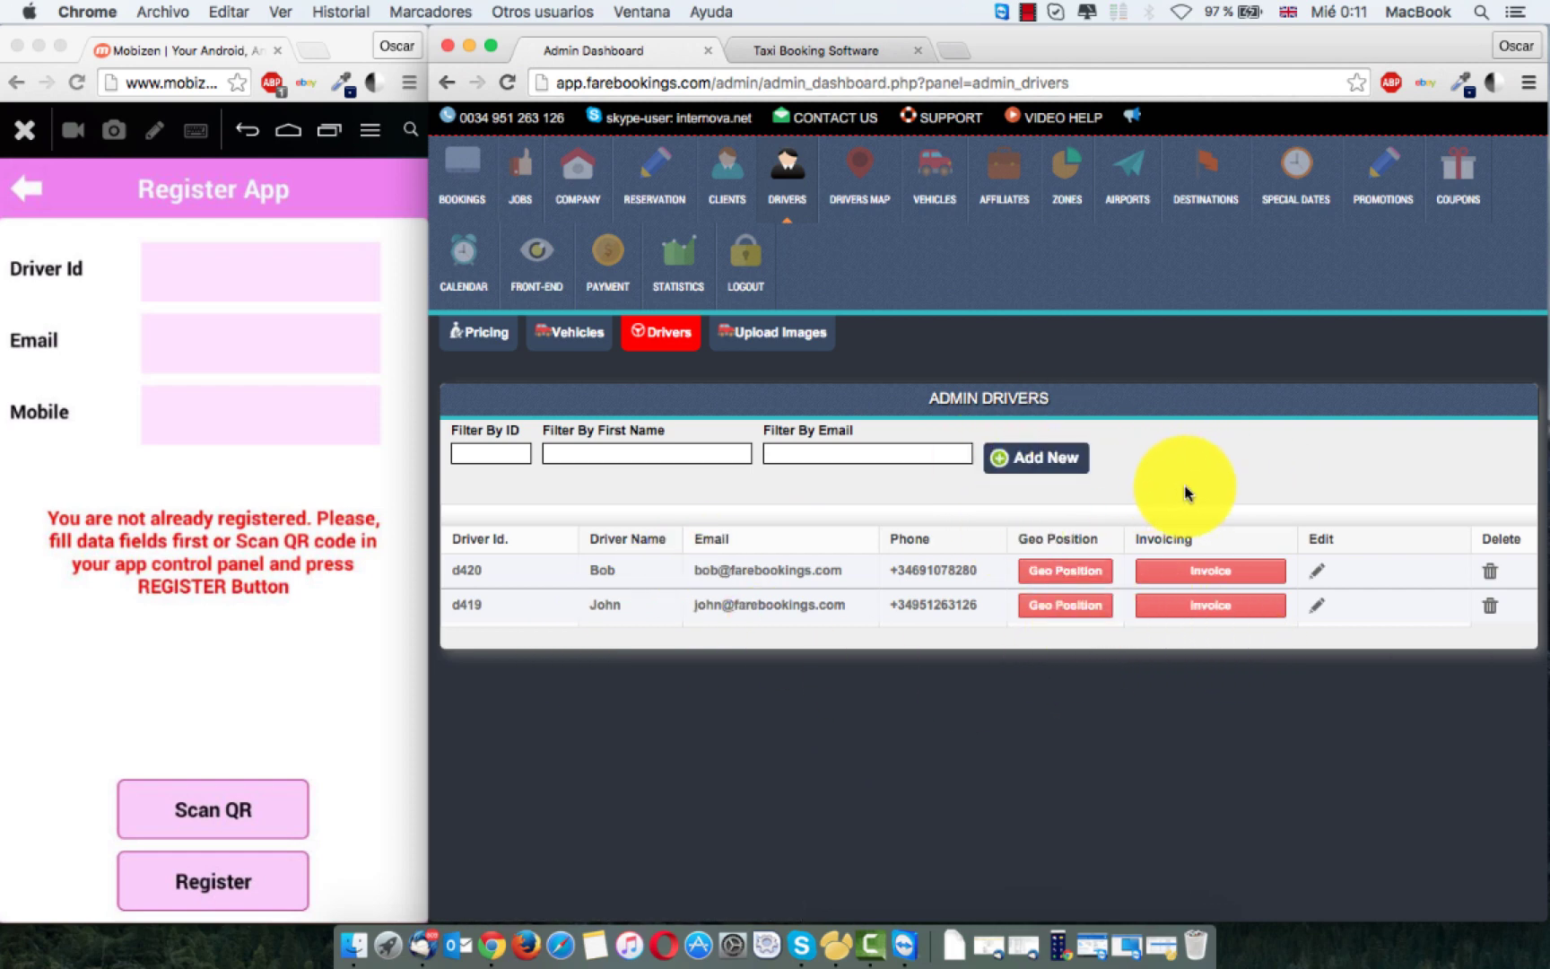
left_click(1058, 460)
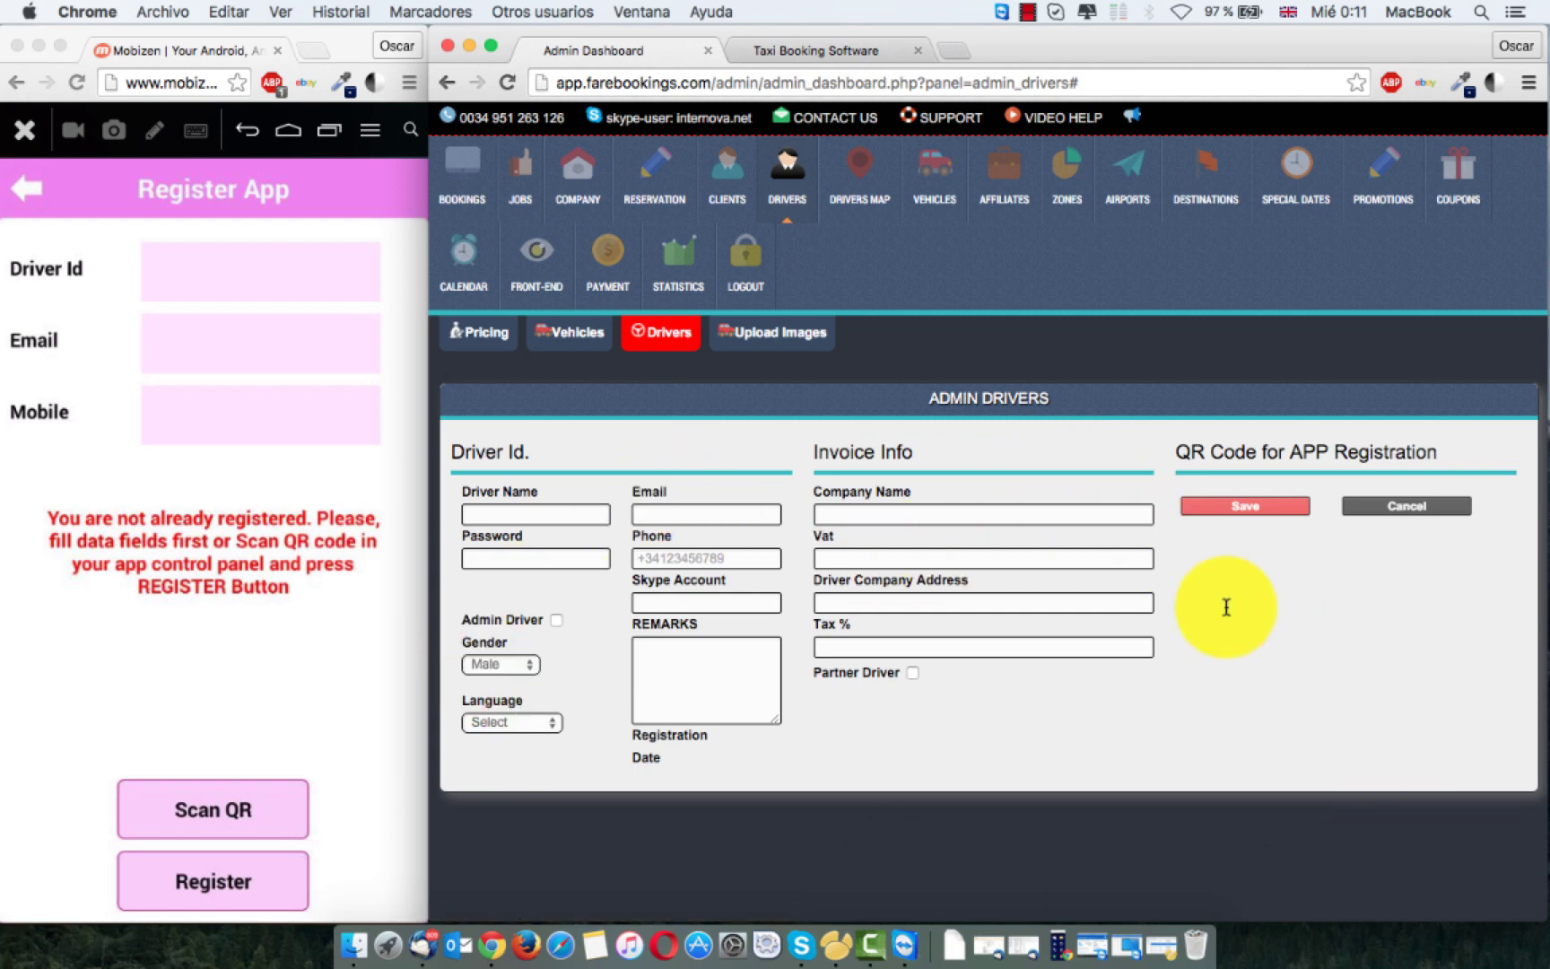
left_click(818, 188)
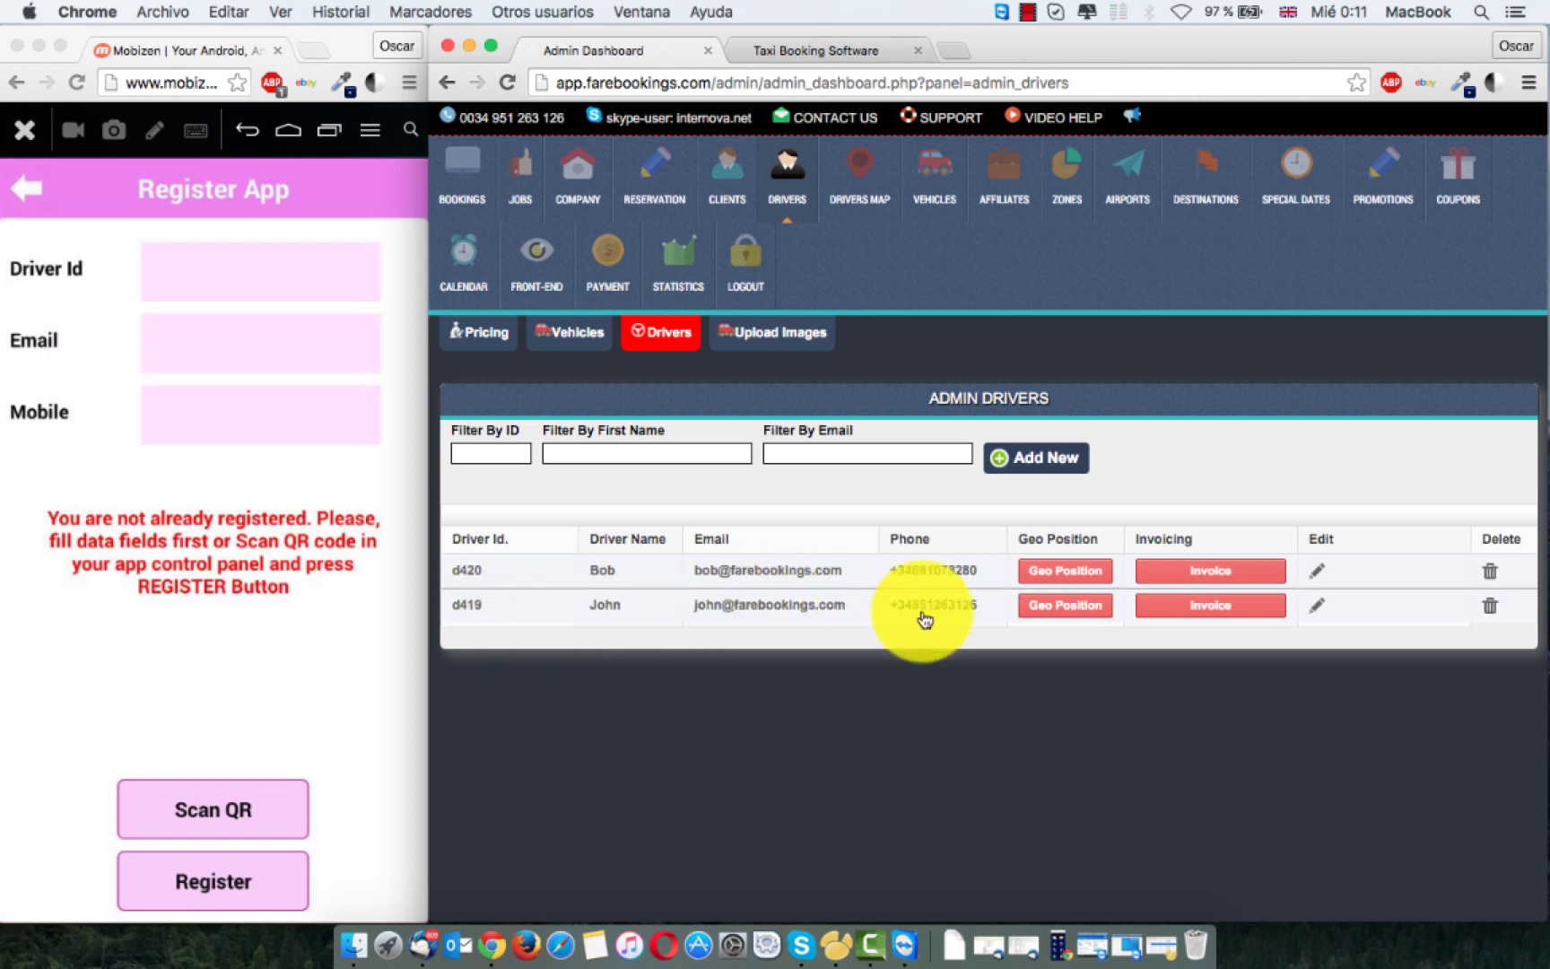
Step: Open driver d419's edit form and register the phone app by scanning its QR code
left_click(1317, 610)
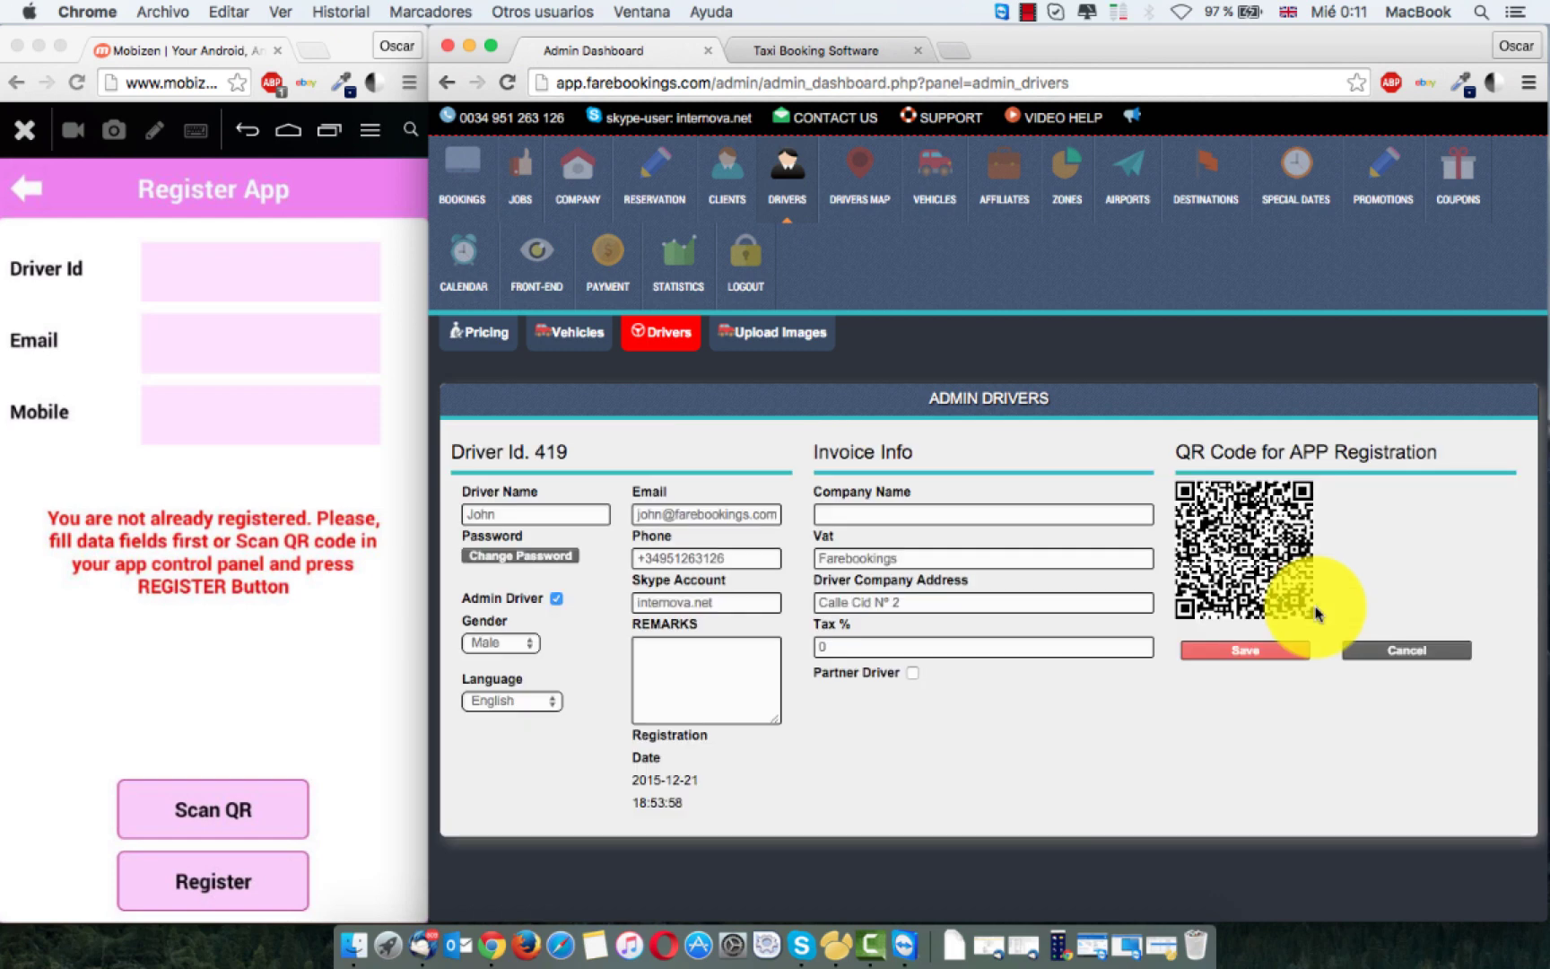
left_click(206, 286)
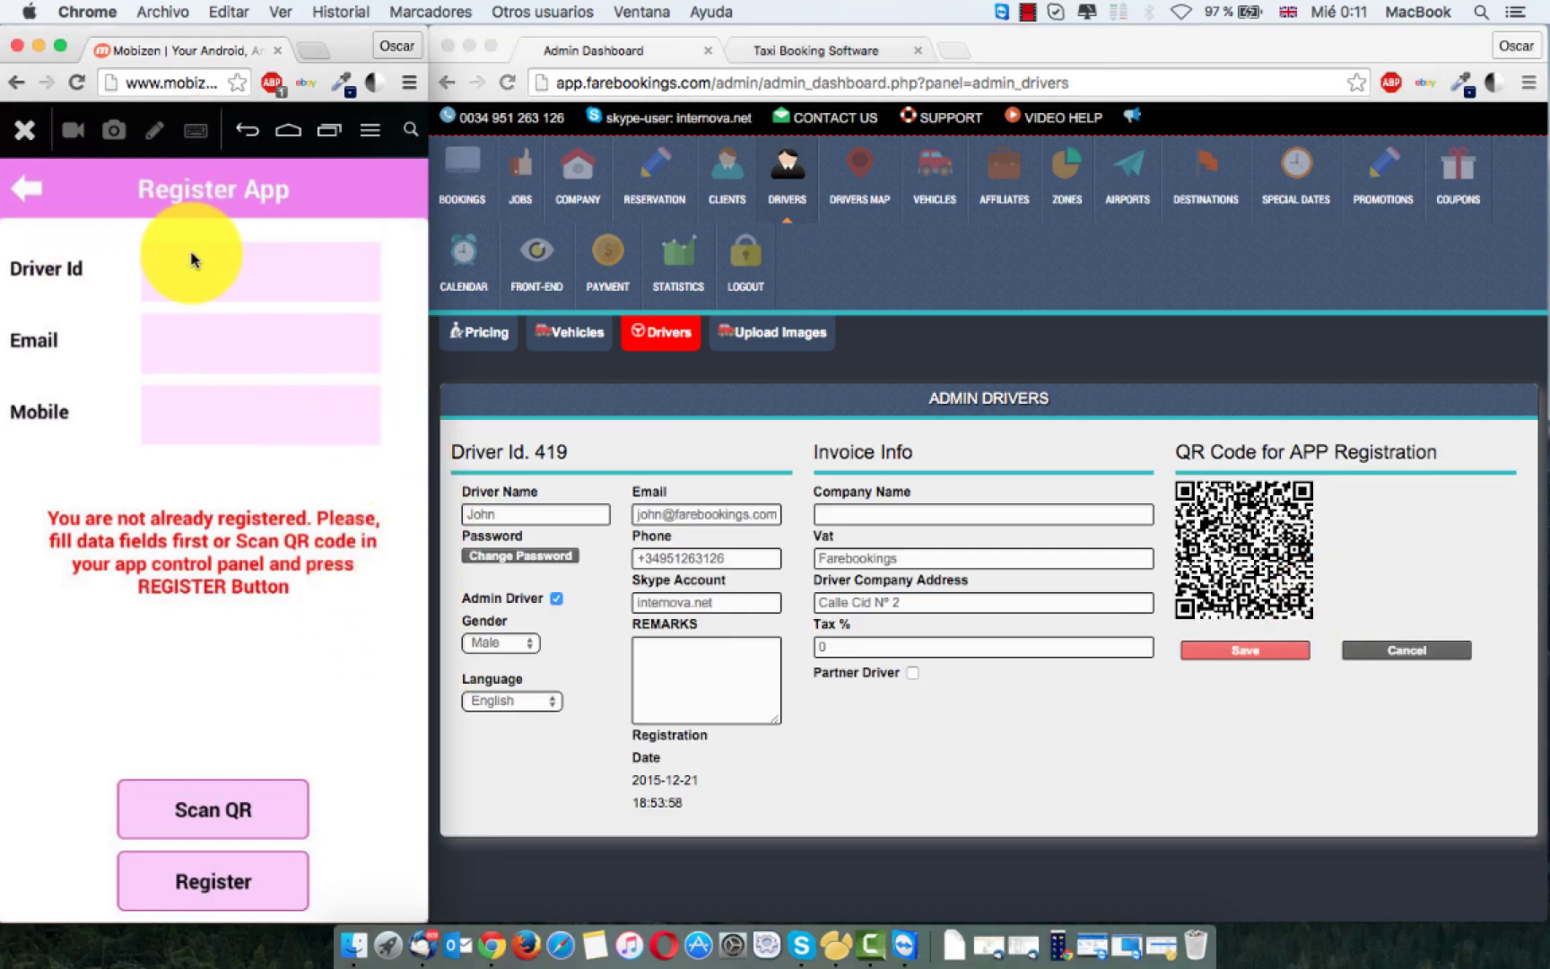
left_click(196, 286)
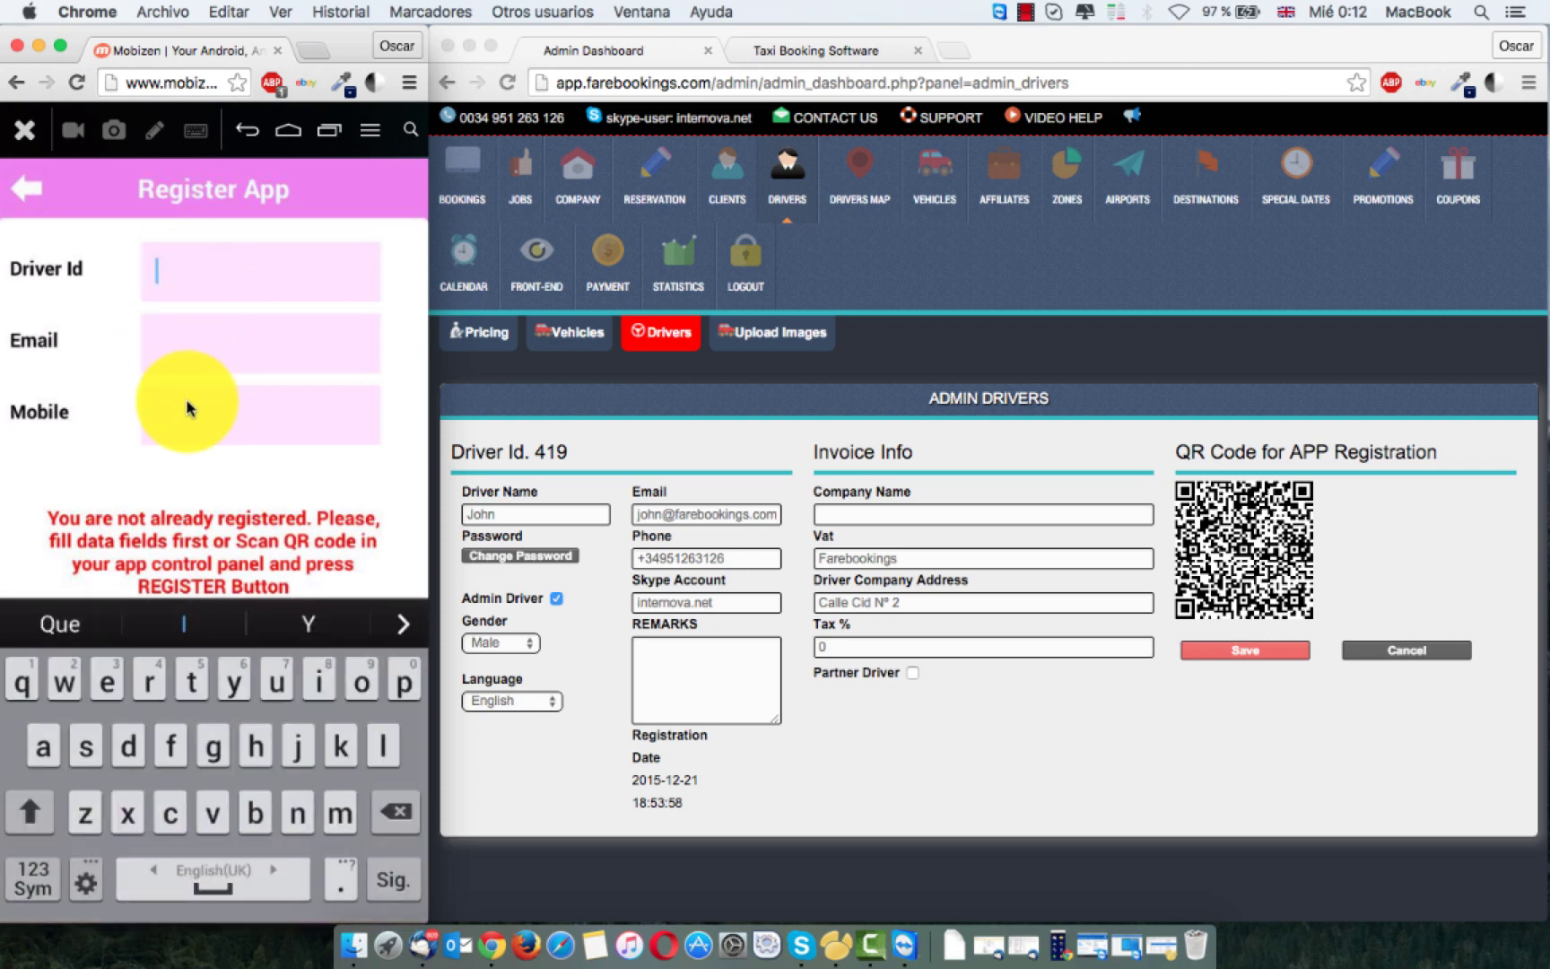
left_click(185, 339)
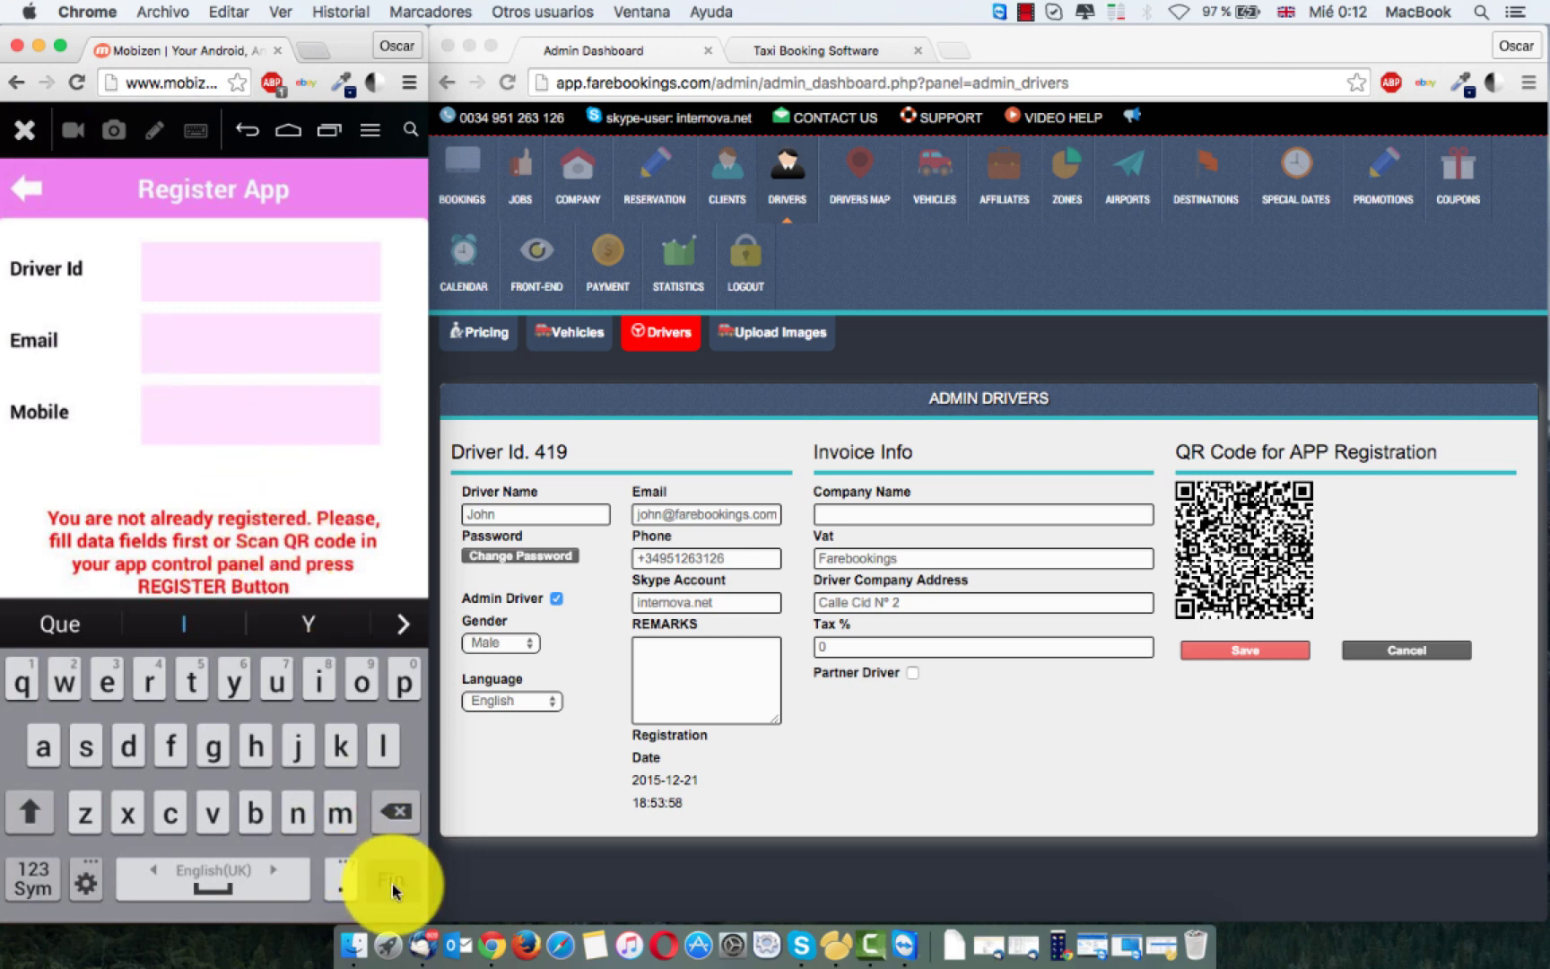
left_click(393, 888)
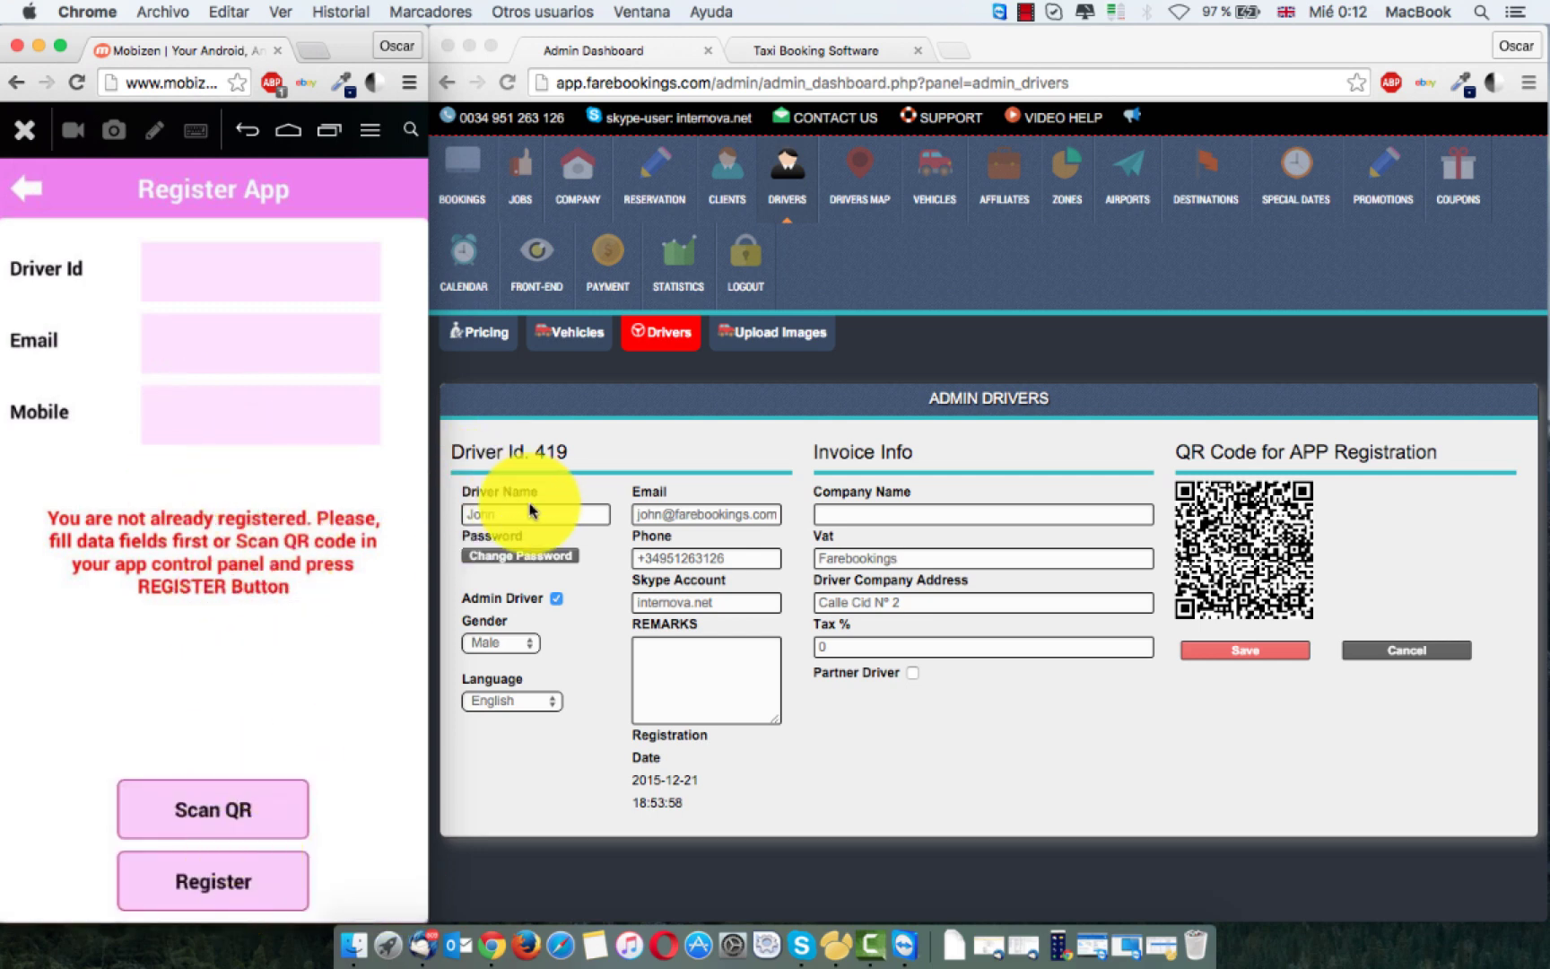
left_click(238, 810)
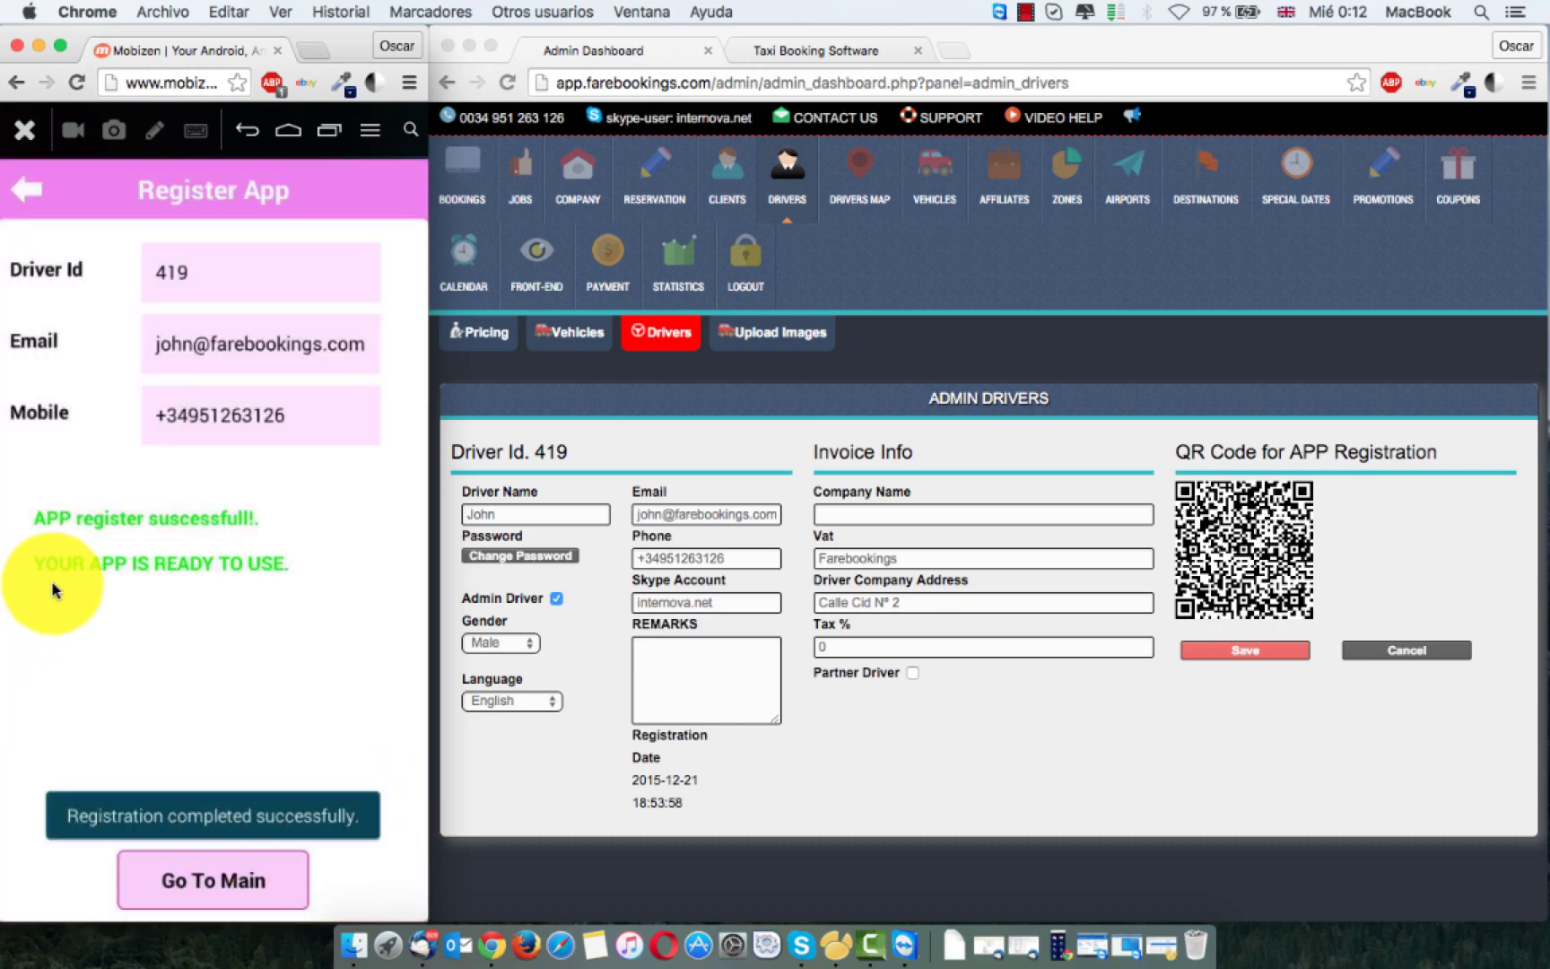
Step: Take the phone app to its main menu, then open driver d420's edit form and QR code
left_click(223, 884)
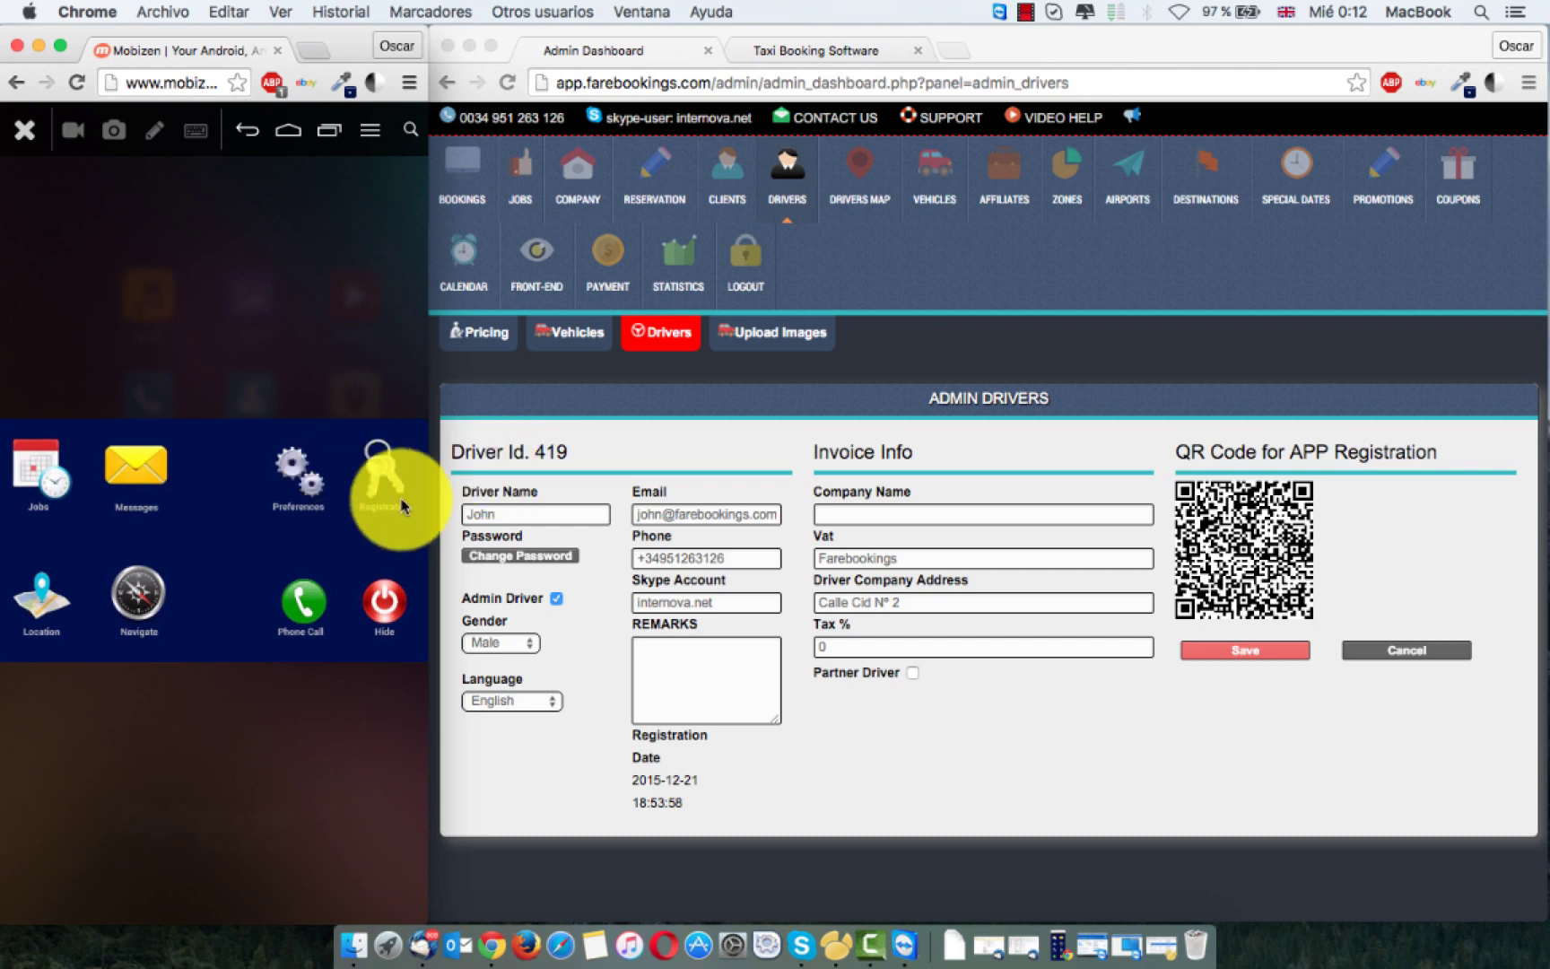
left_click(665, 334)
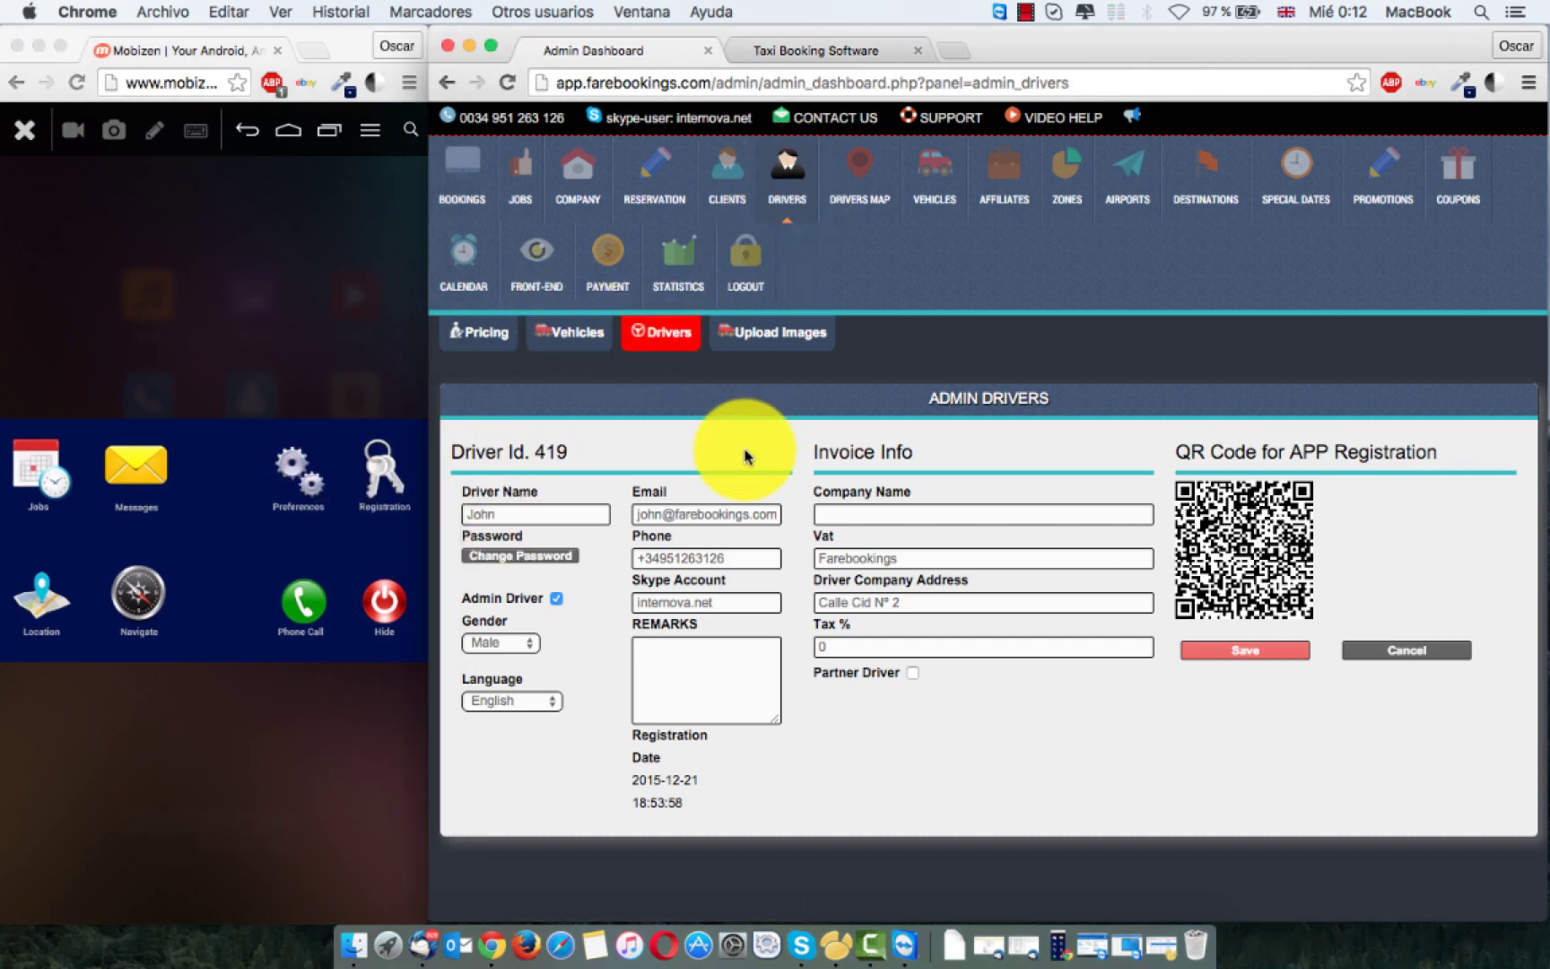
left_click(779, 173)
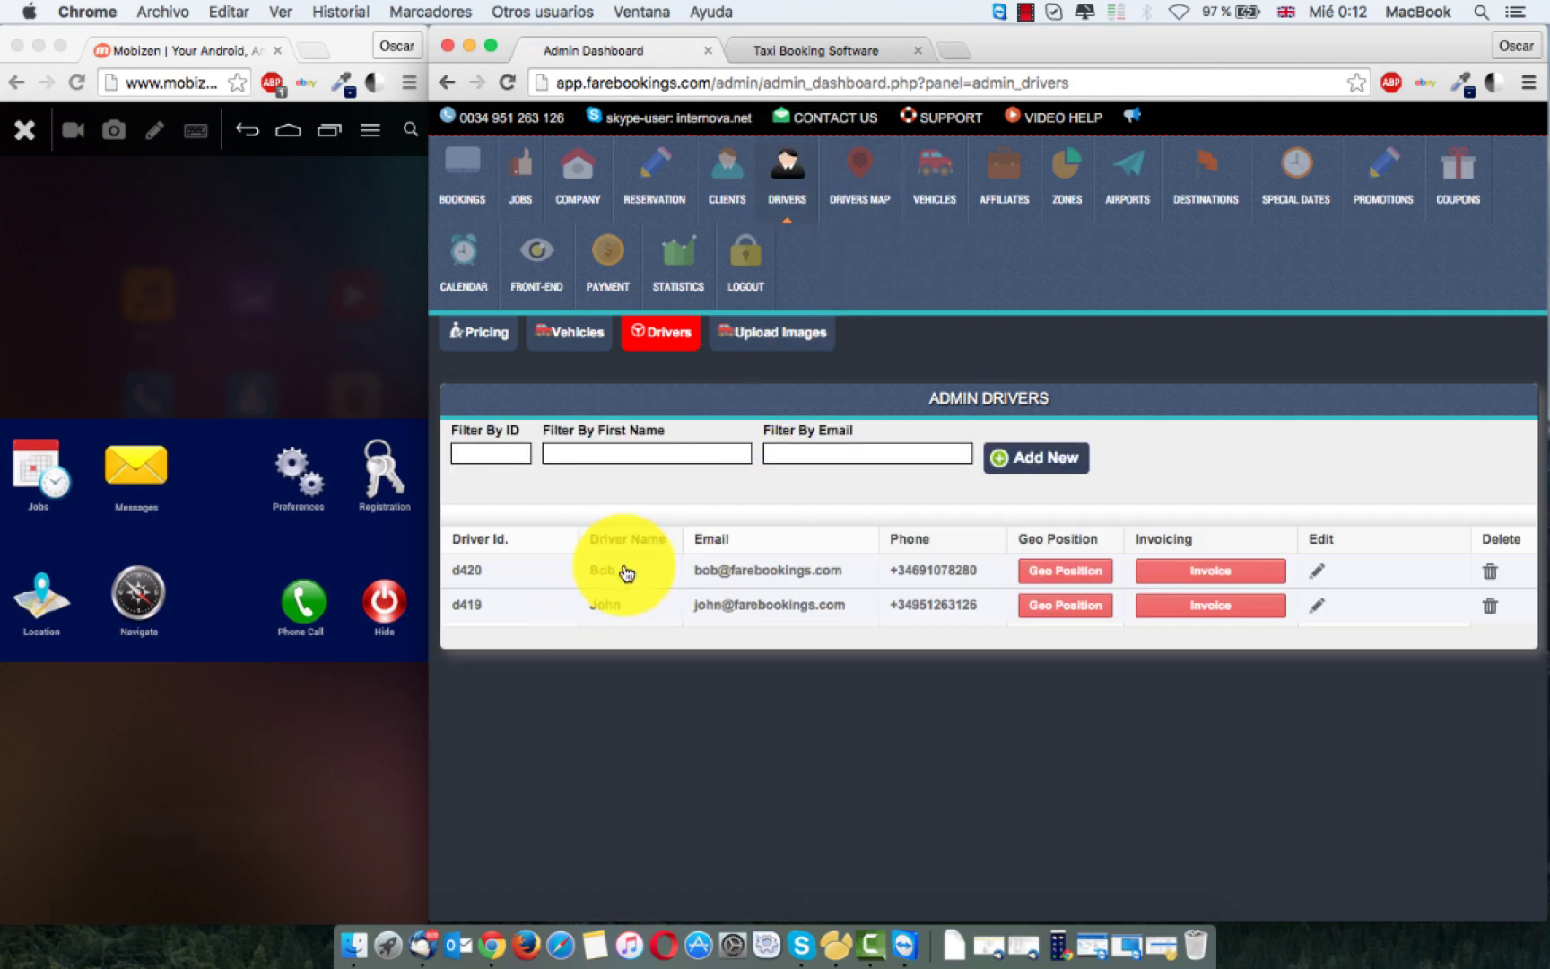
left_click(1317, 572)
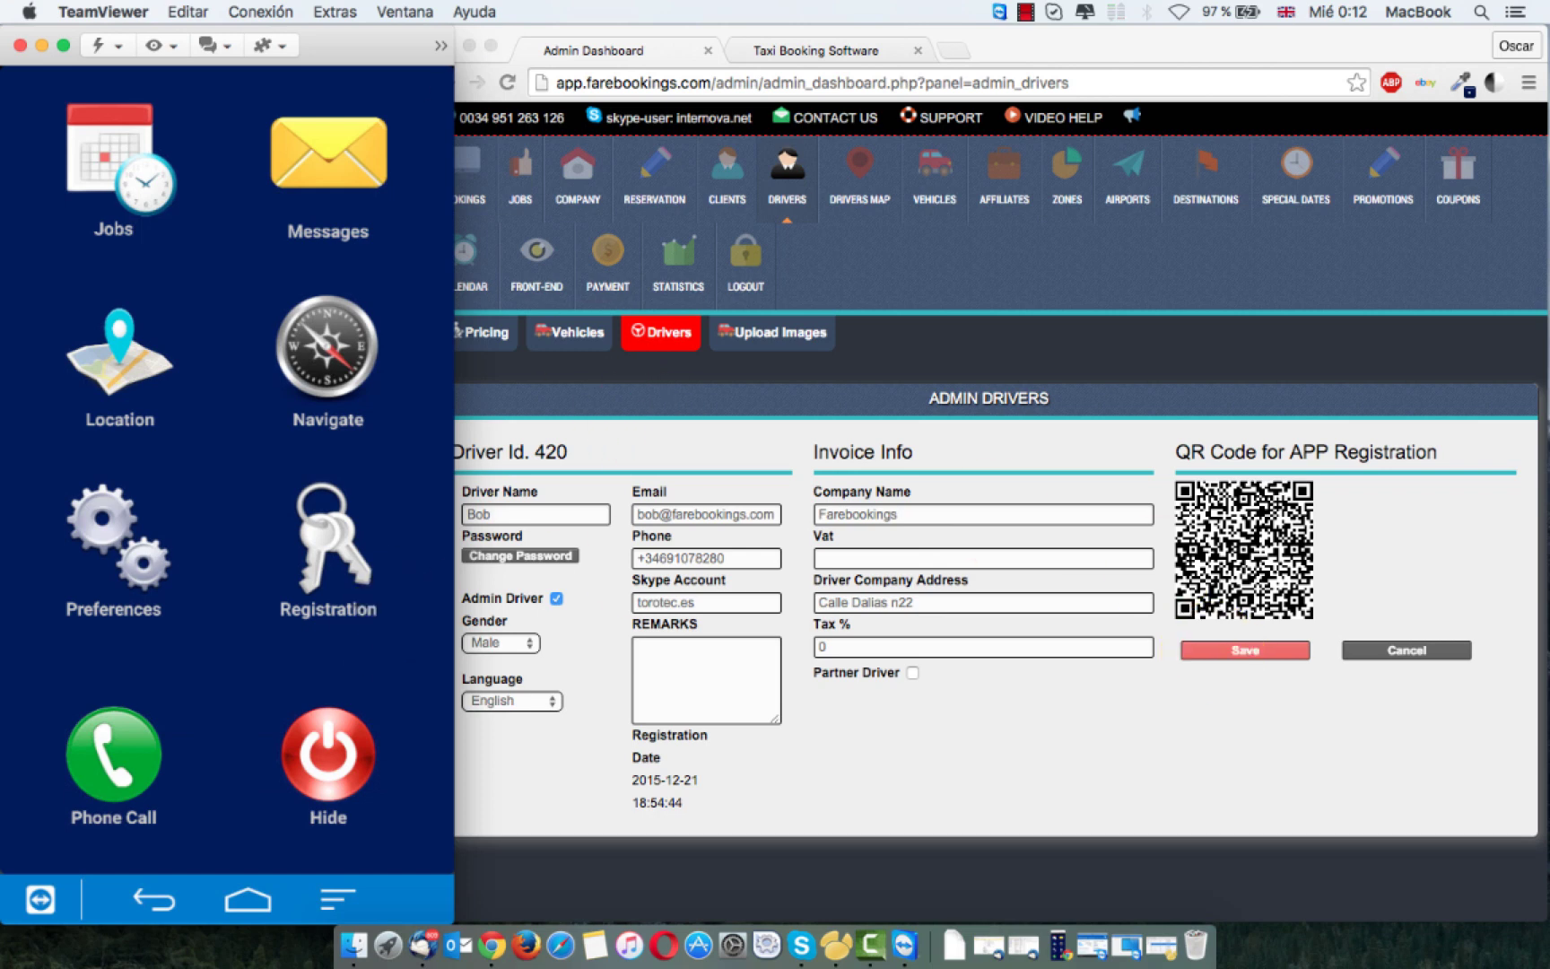
Step: Move the TeamViewer phone mirror toward the centre, behind the admin dashboard
left_click_drag(328, 49, 783, 40)
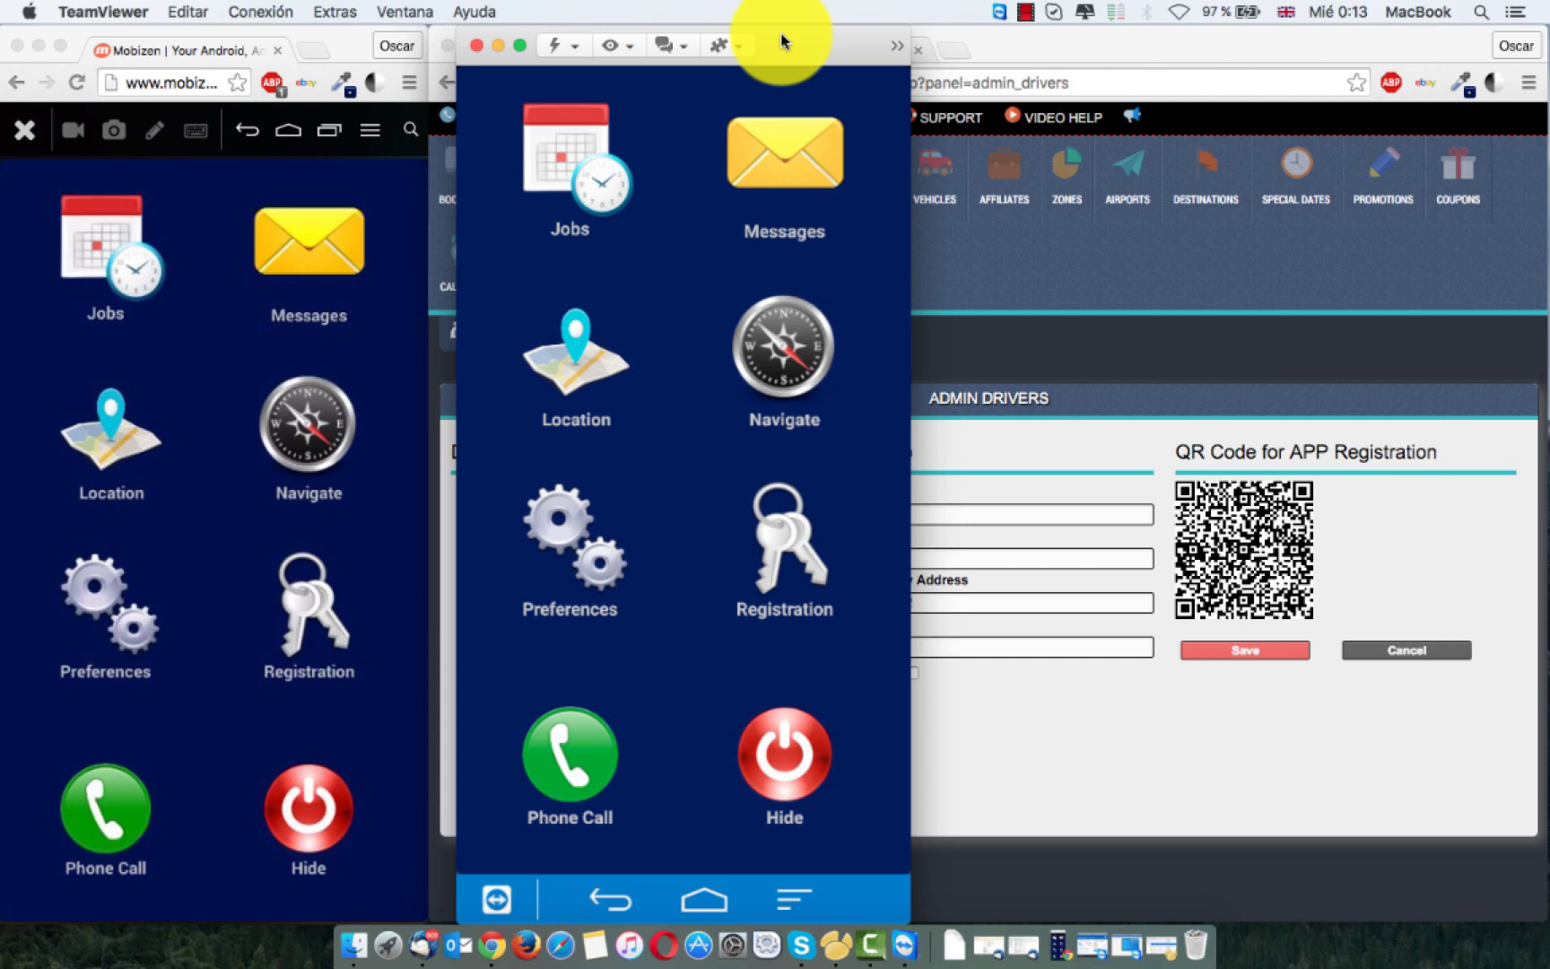
left_click(1052, 458)
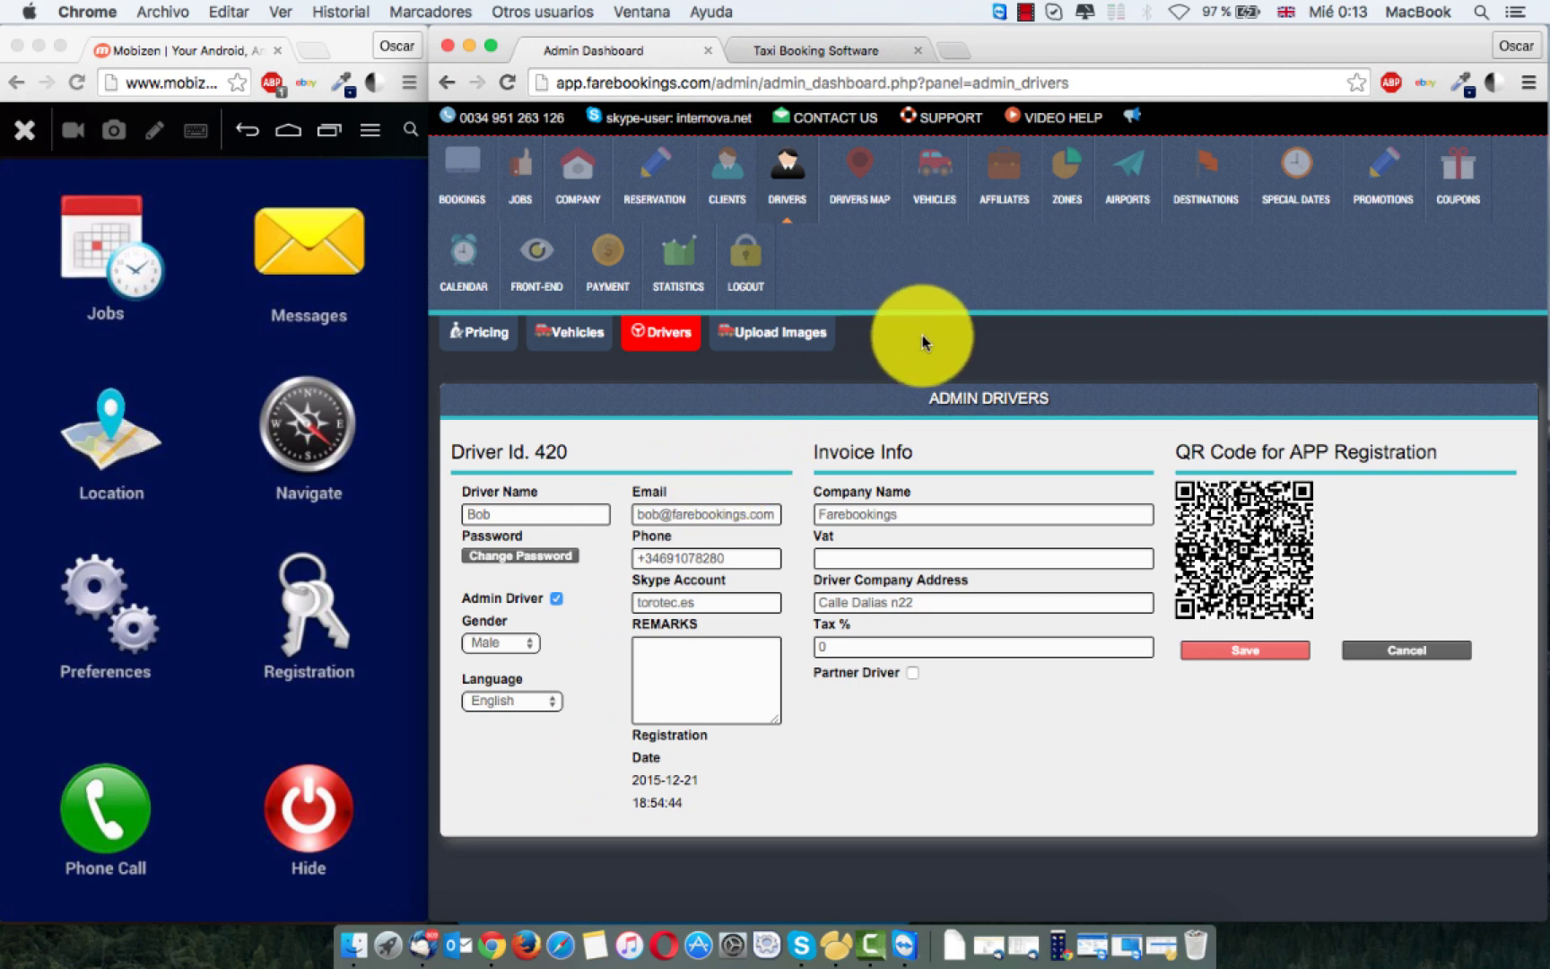
Step: Start a new booking for a client from the Clients list
left_click(215, 179)
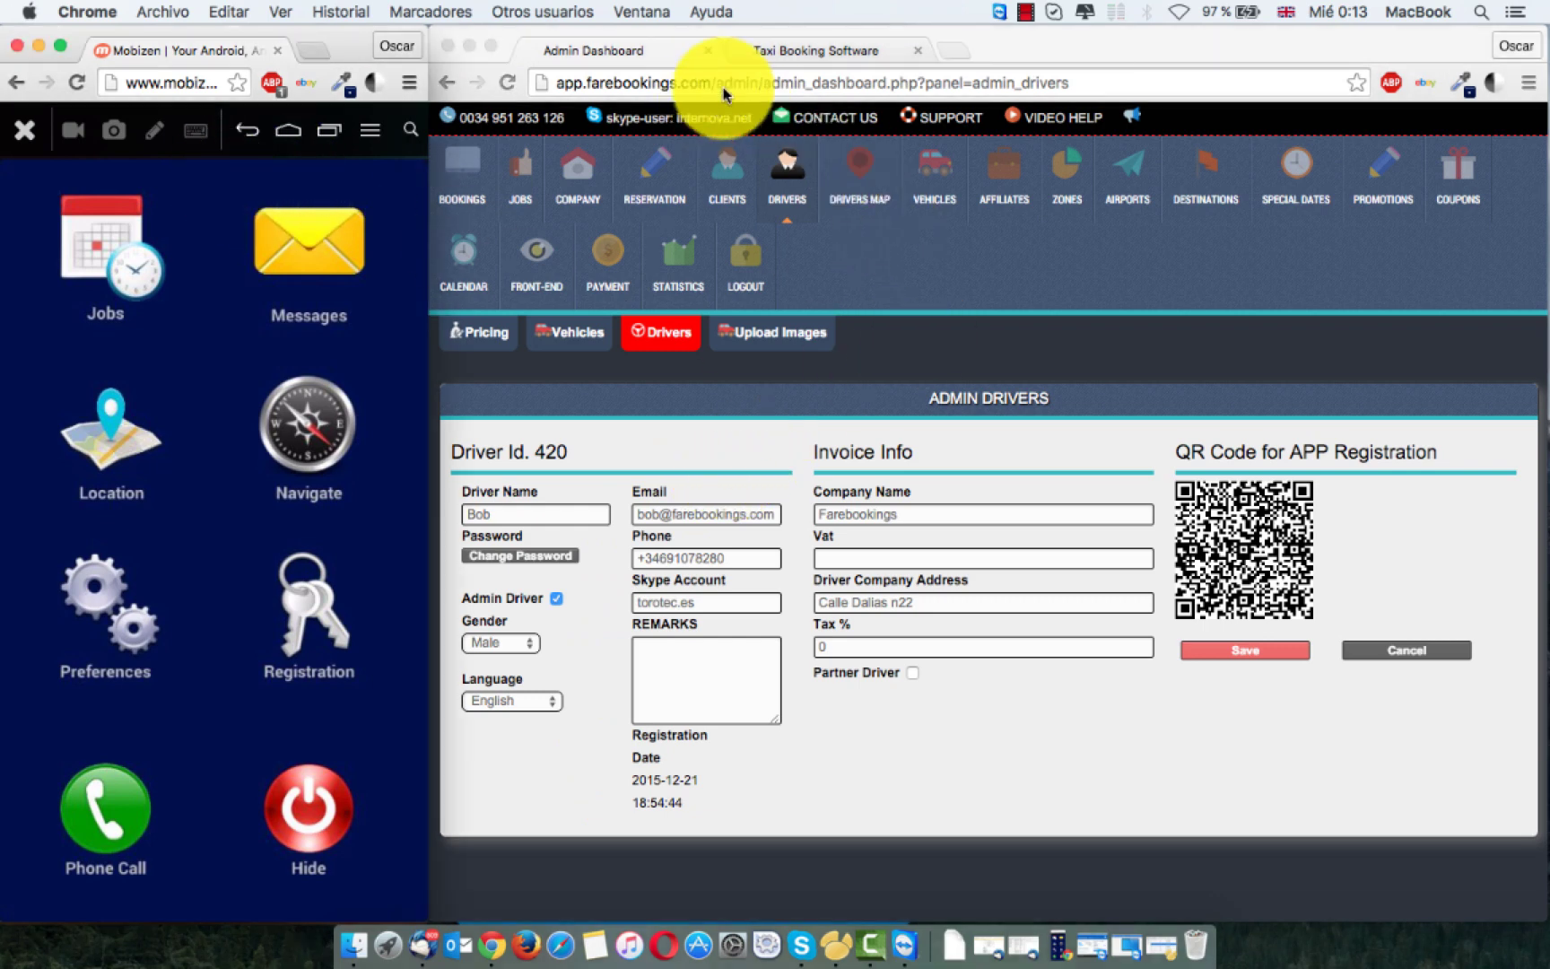
left_click(721, 174)
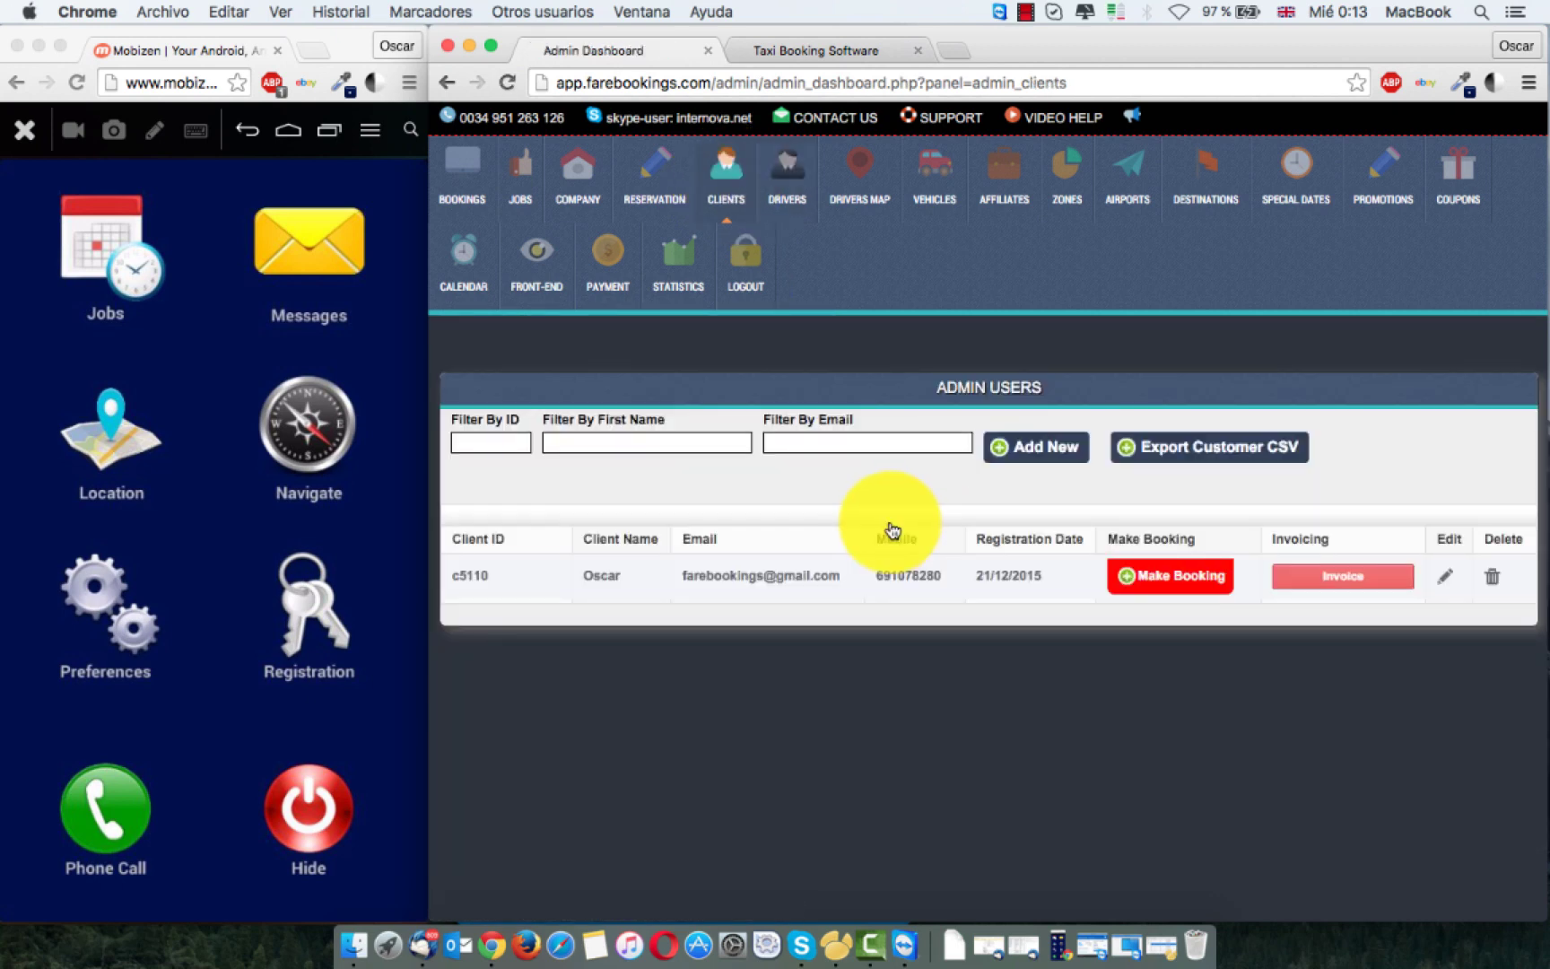
left_click(1183, 580)
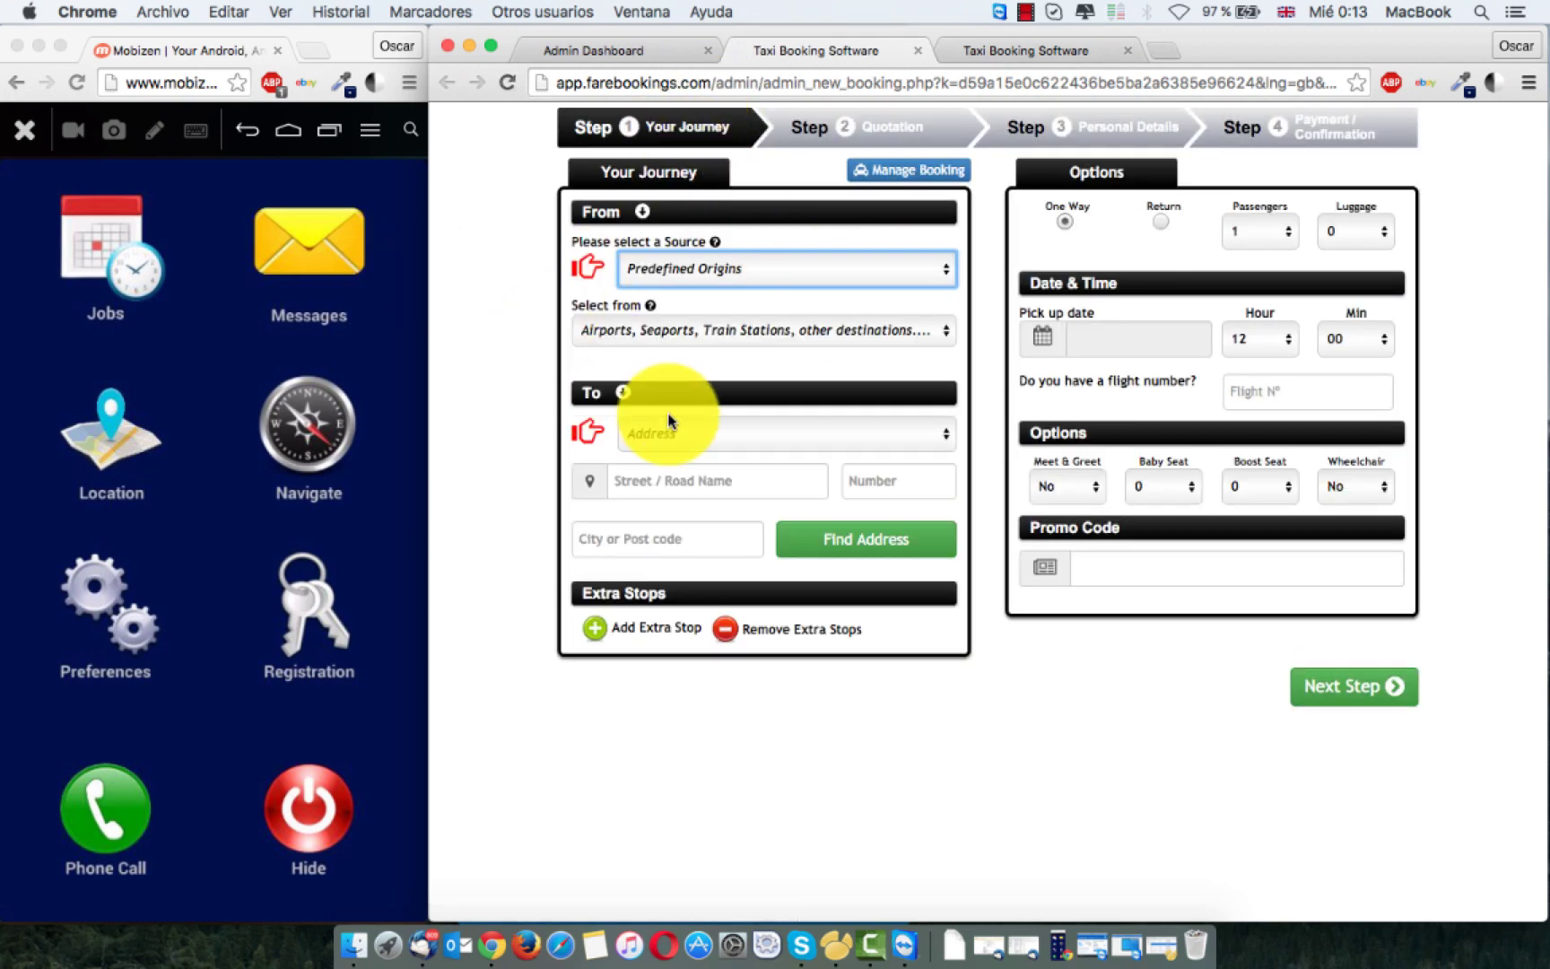
Step: Route the booking from London Luton Airport to London Heathrow Airport, pick-up 31/12/2015
left_click(715, 328)
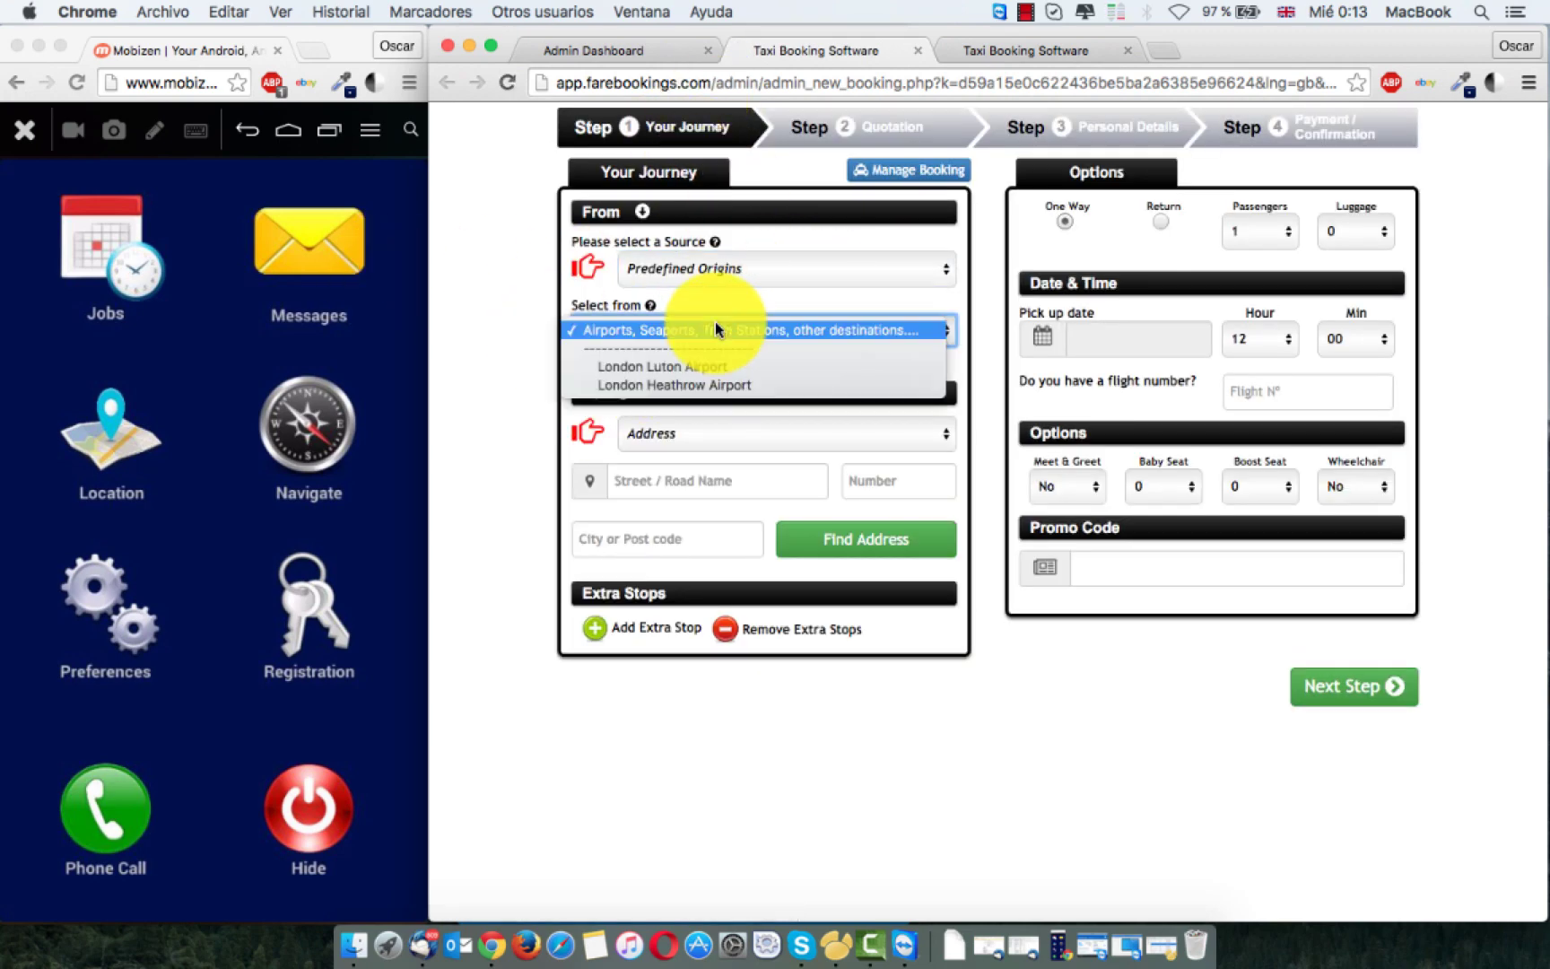
left_click(652, 368)
left_click(707, 427)
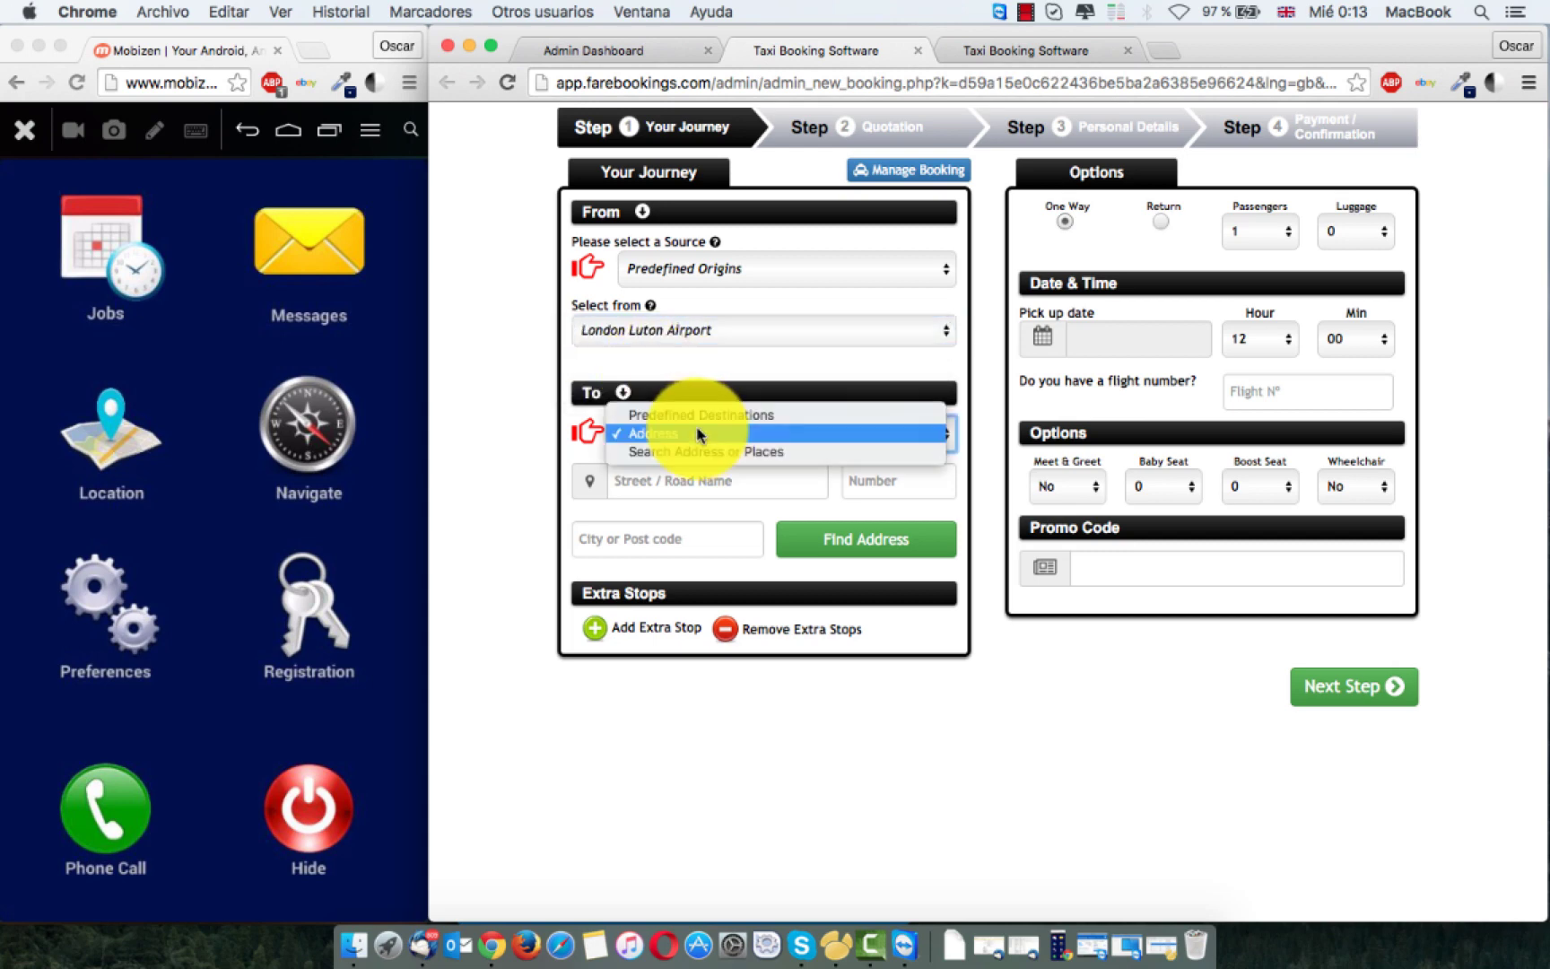
left_click(688, 414)
left_click(658, 494)
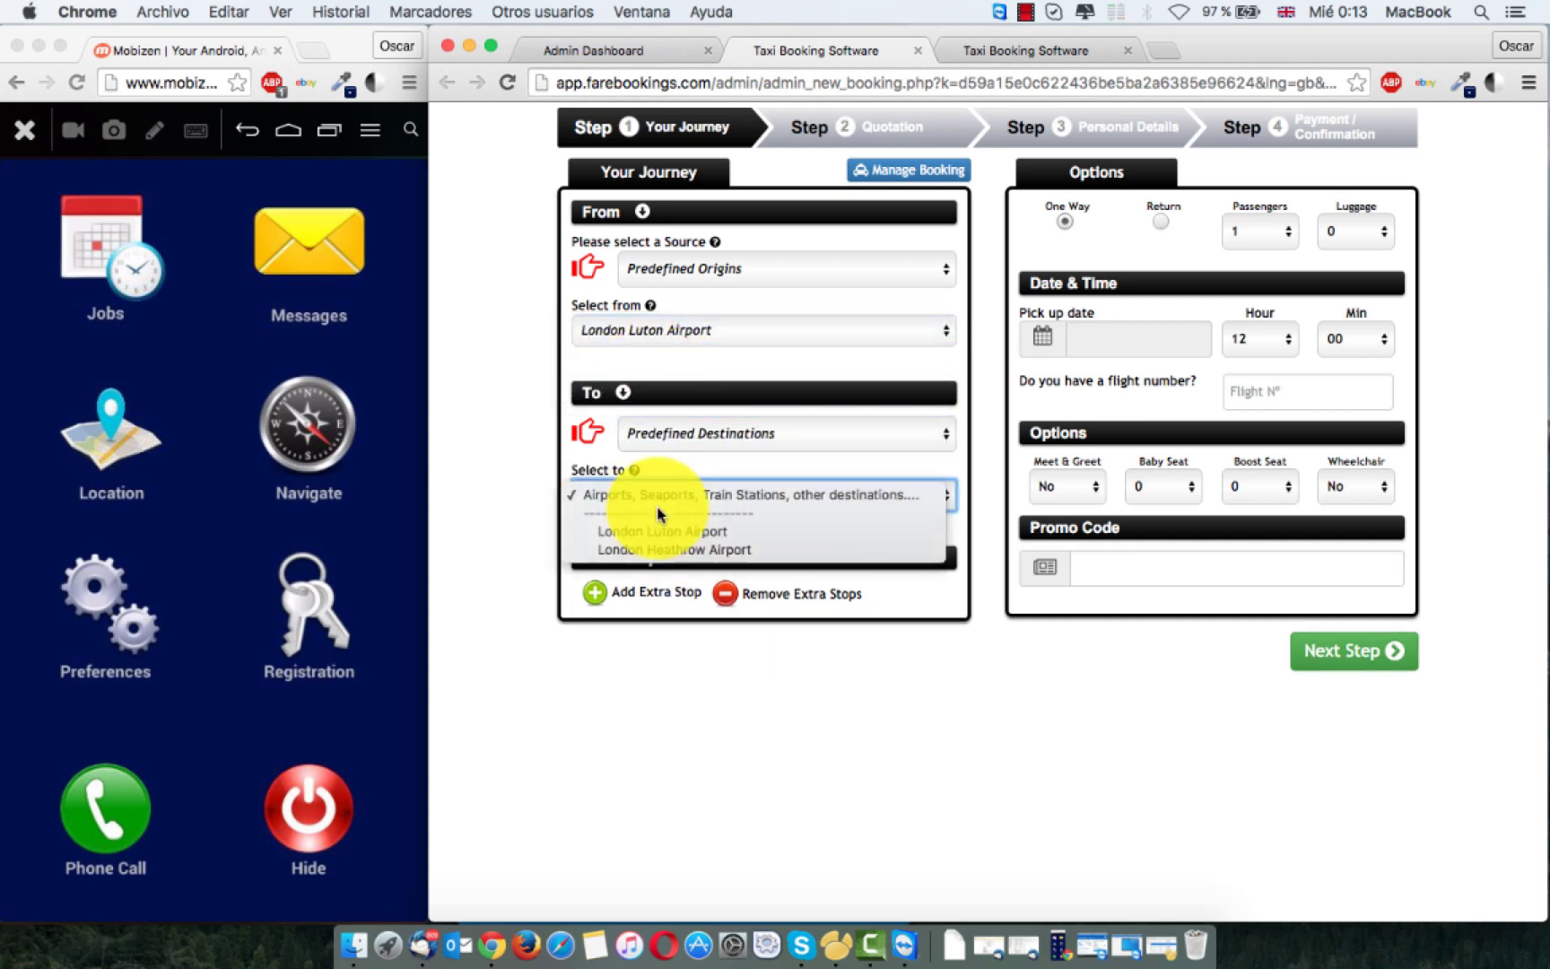
left_click(715, 558)
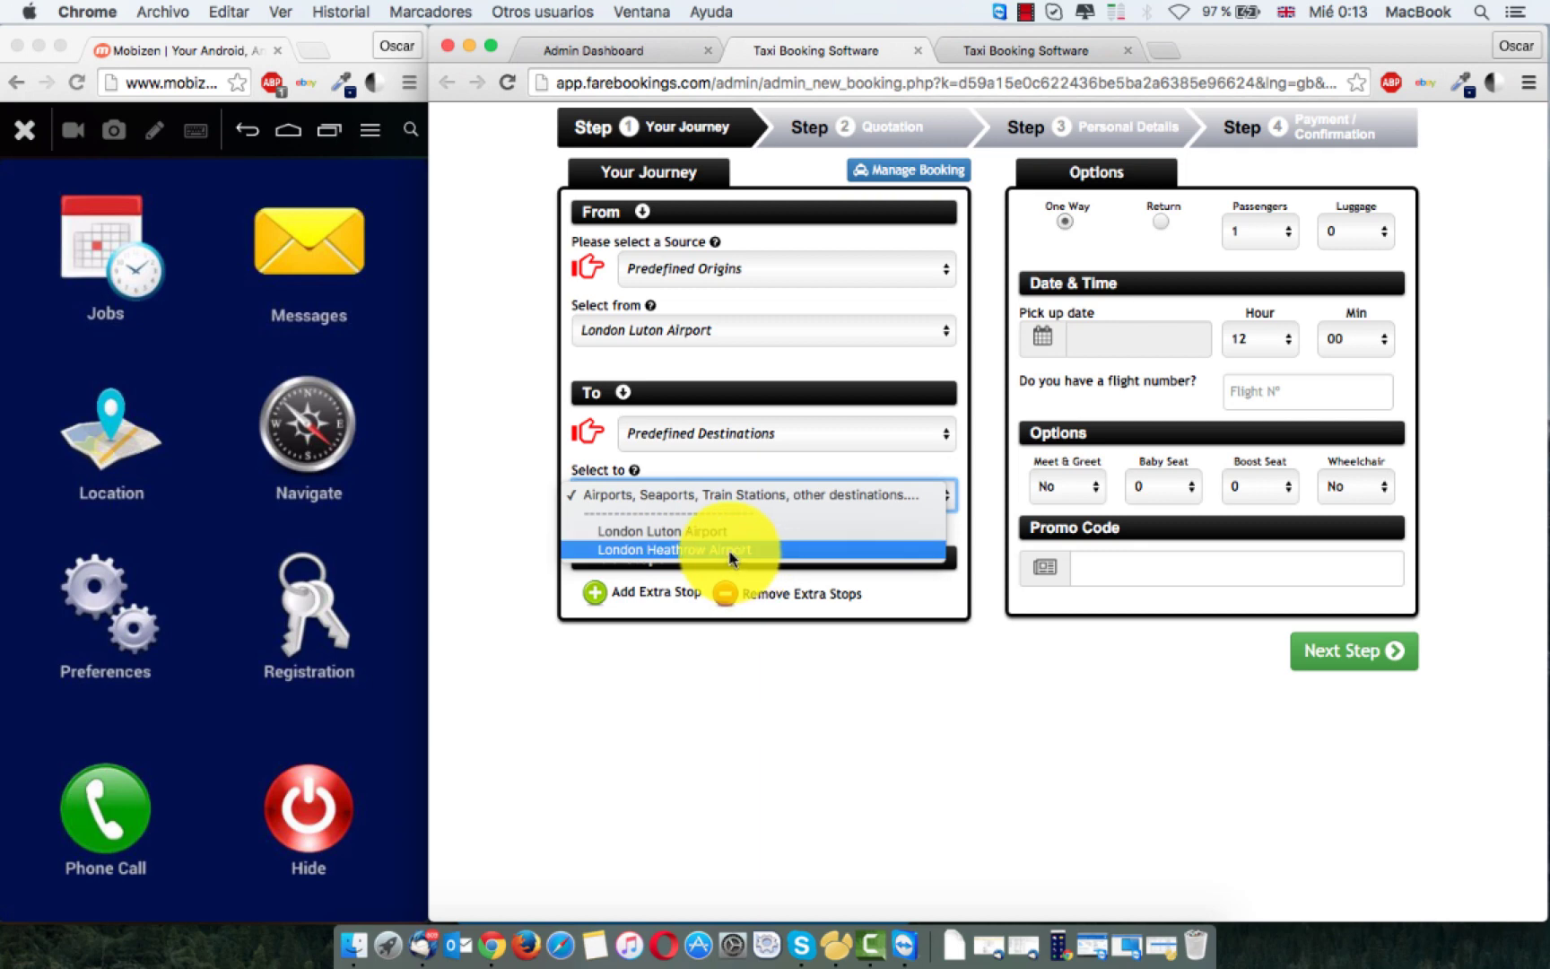
left_click(1119, 348)
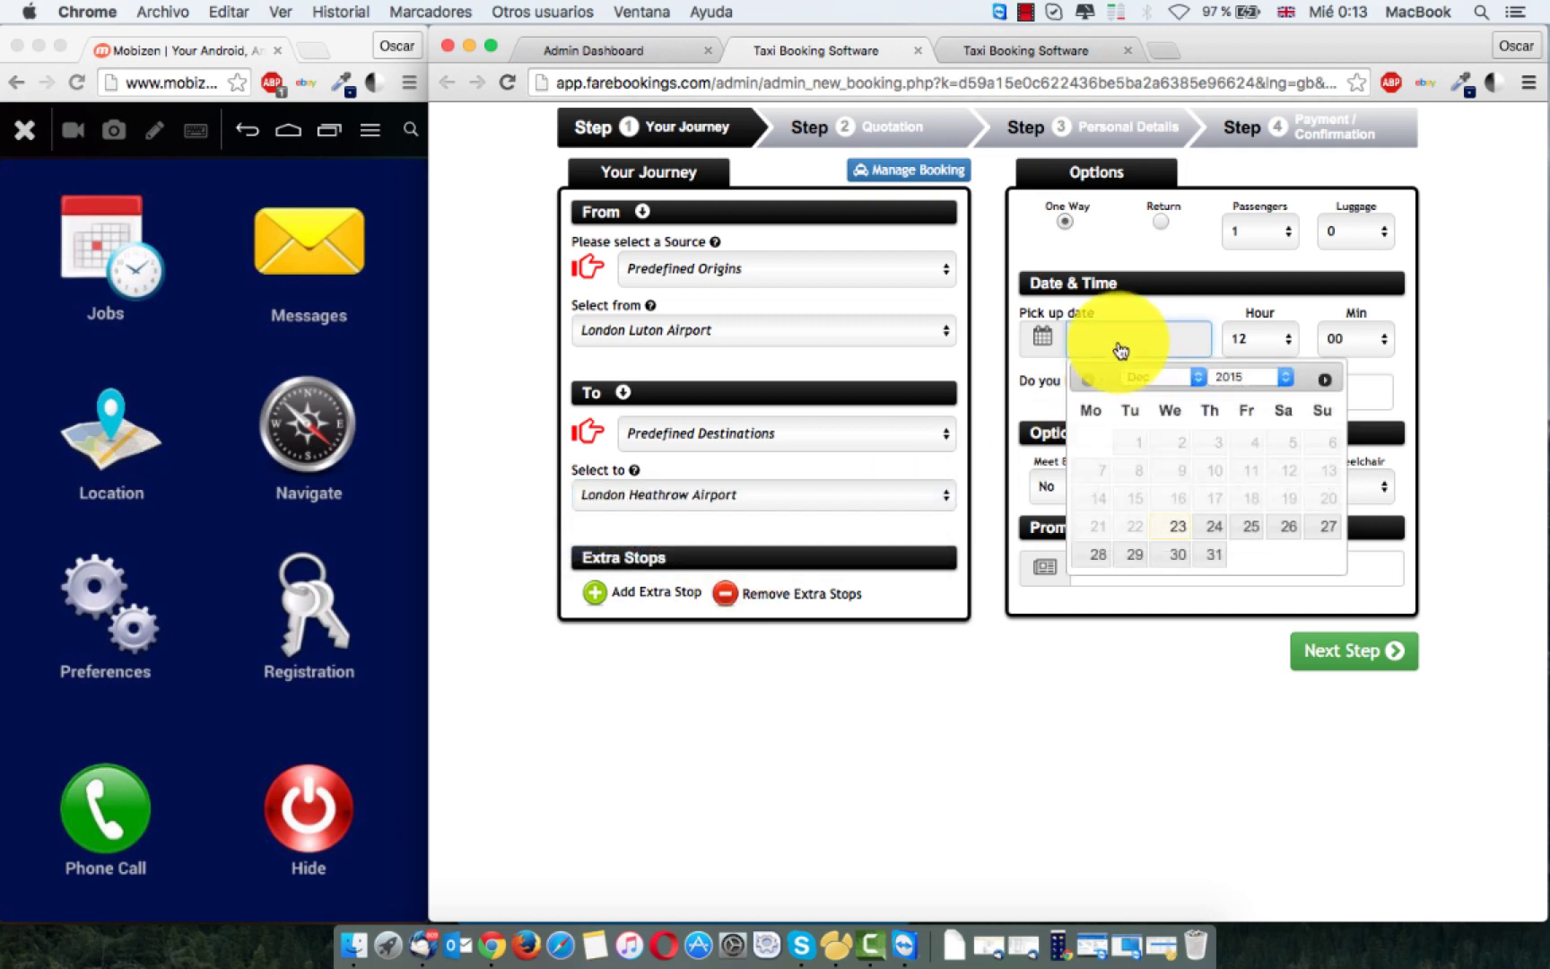
left_click(1216, 556)
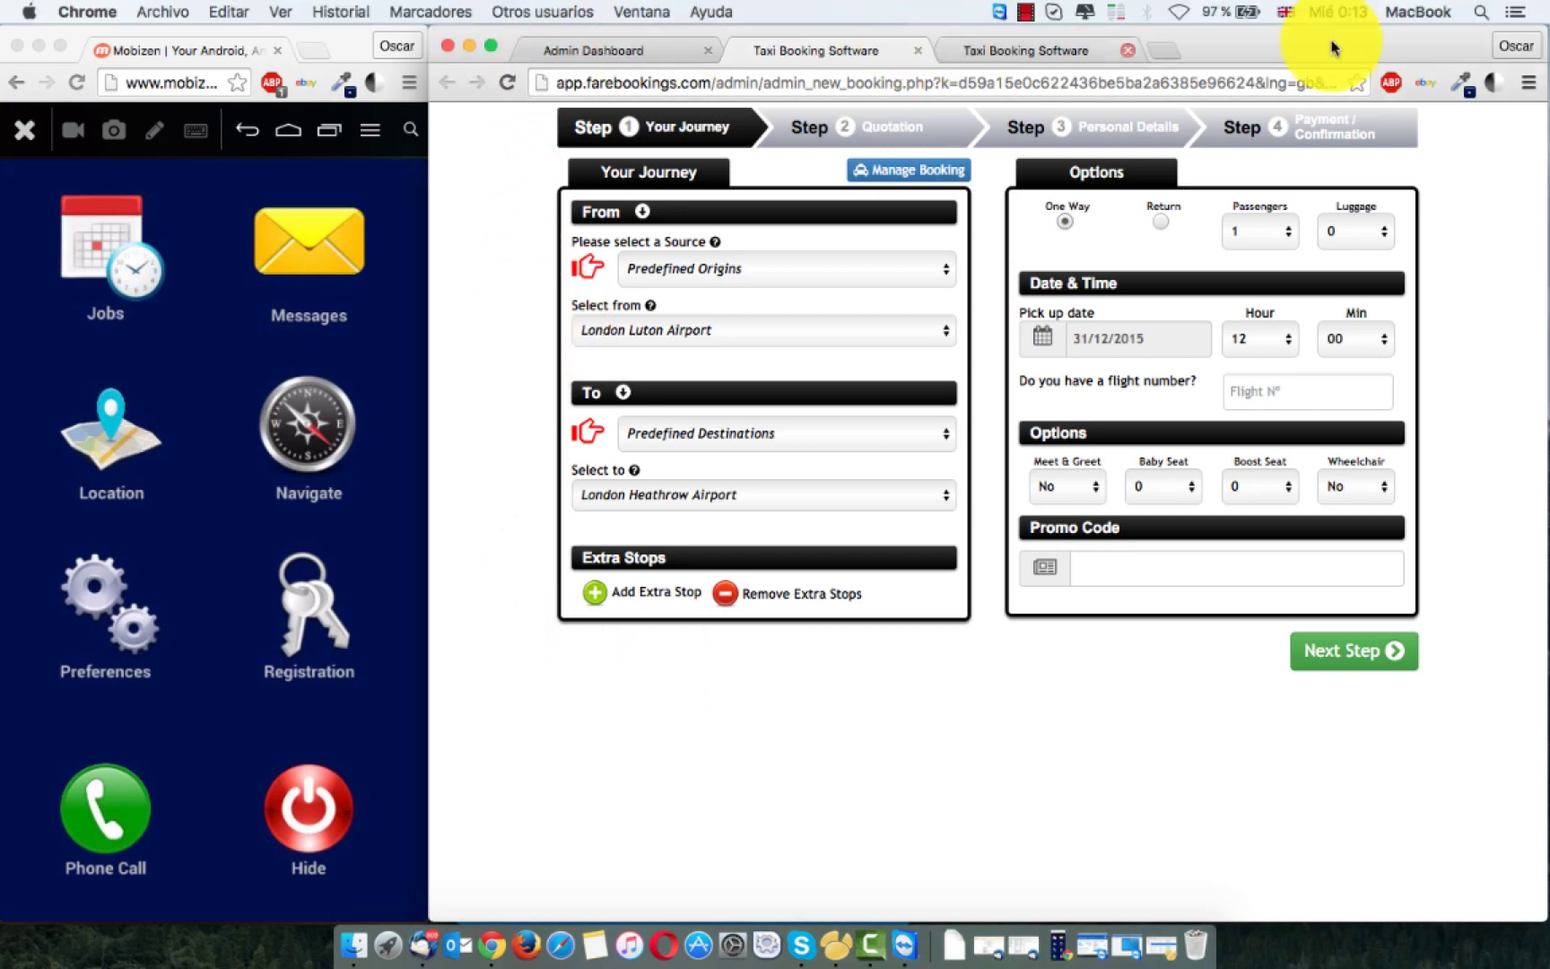
left_click_drag(1283, 49, 1337, 108)
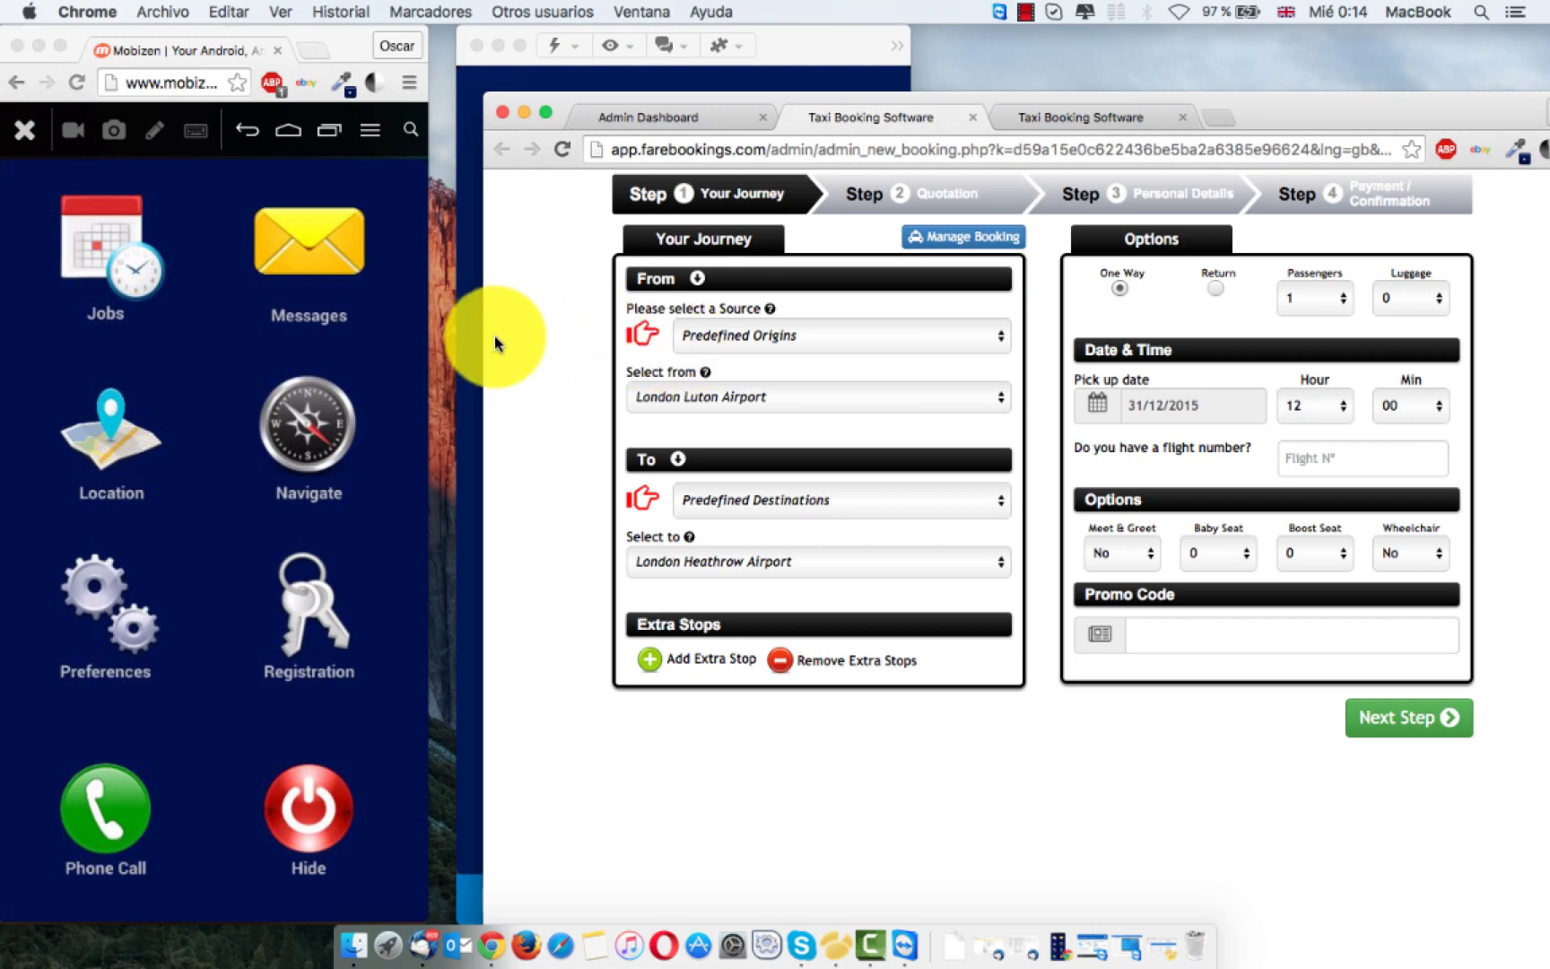
Step: Narrow the booking window and book the one-way Saloon at £52, cash paid to driver
left_click_drag(483, 337, 1156, 251)
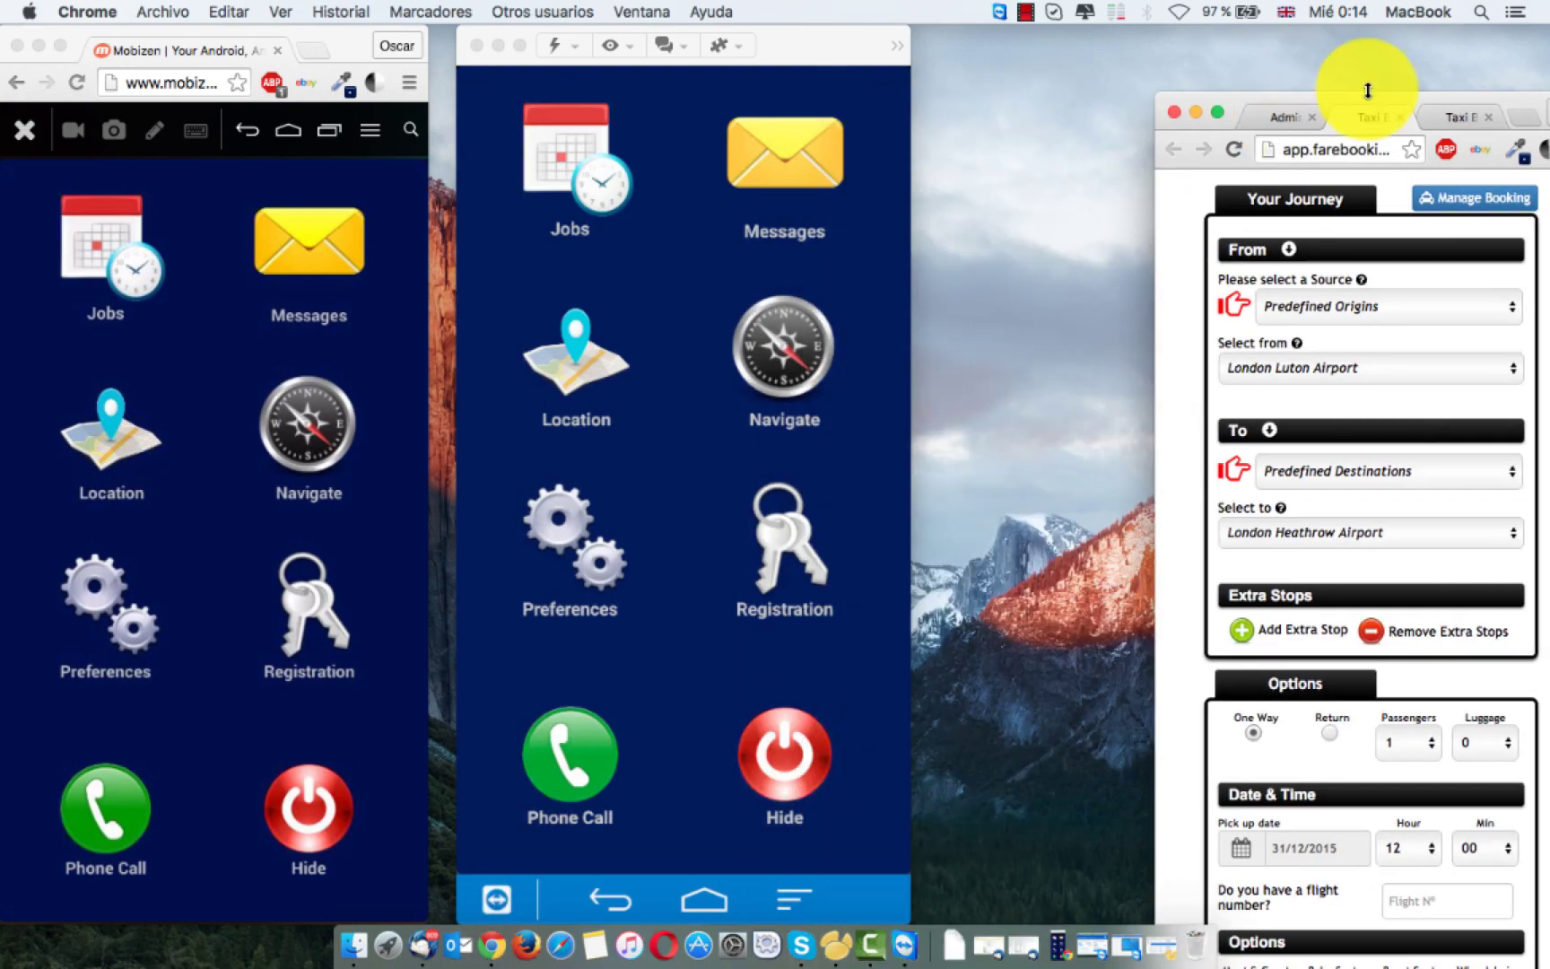
left_click_drag(1419, 106, 1242, 40)
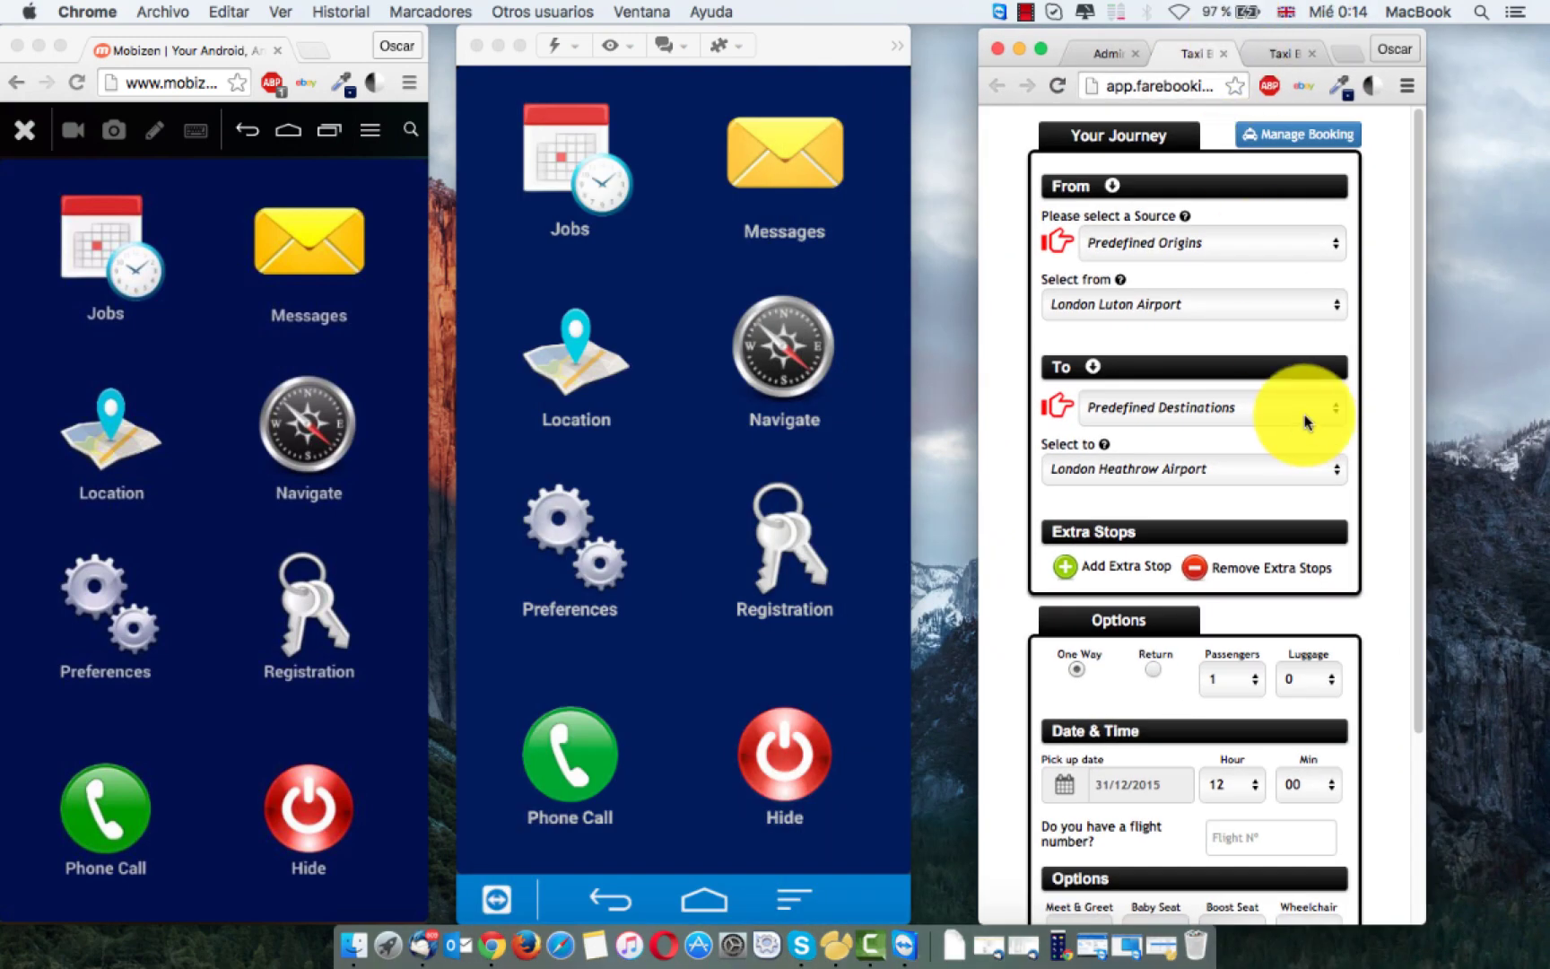
scroll(1185, 628, "down", 5)
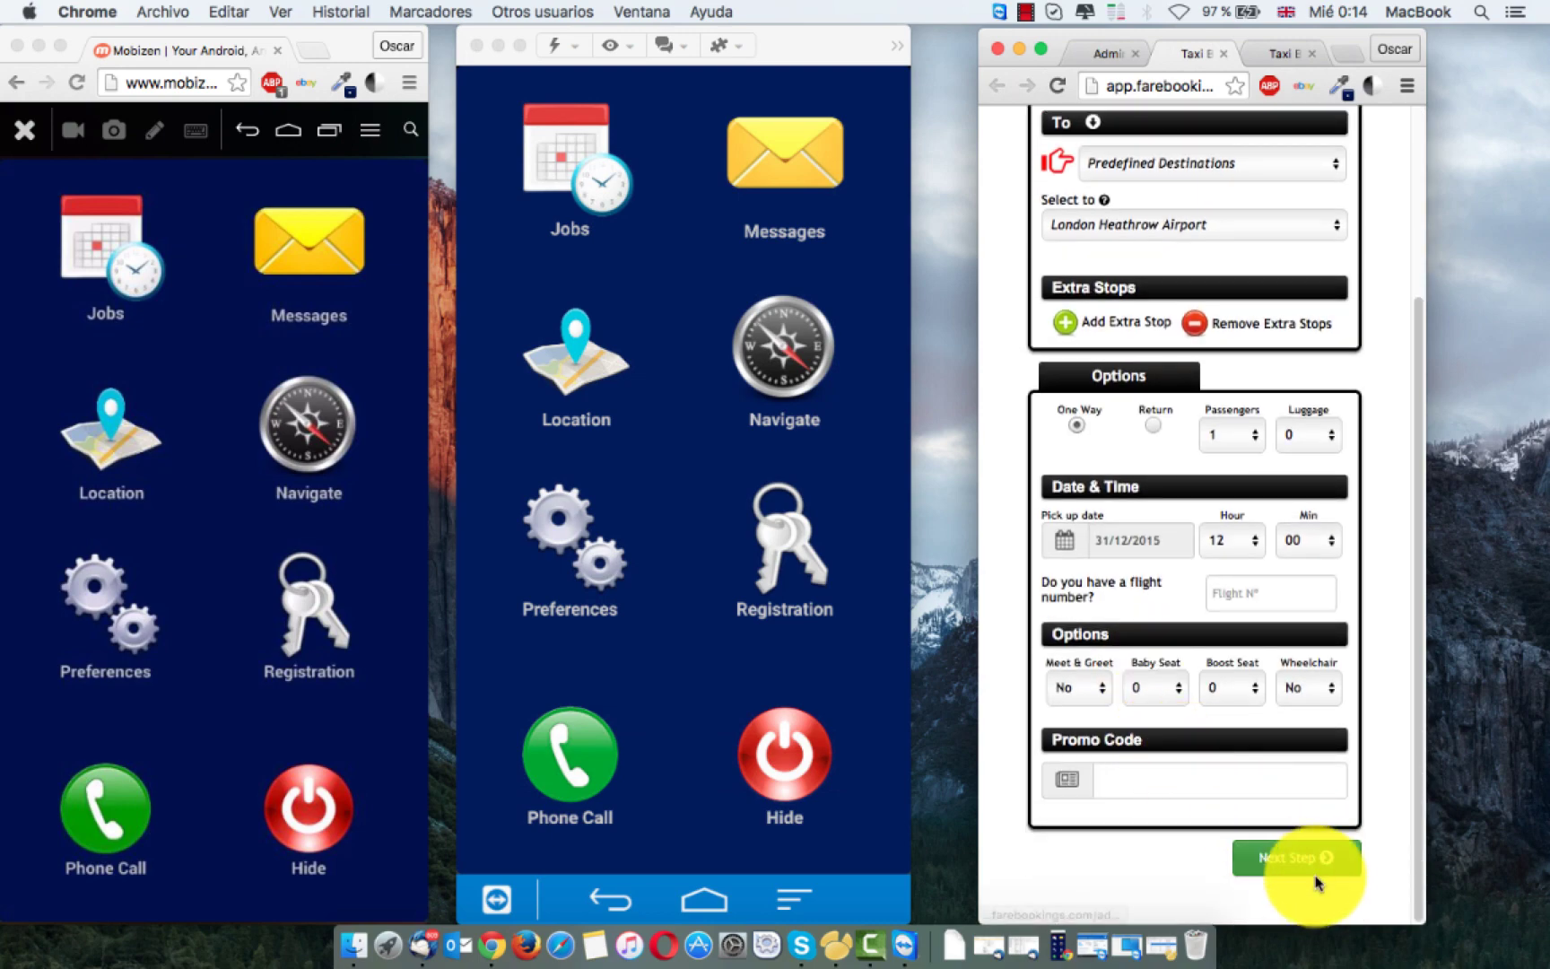
left_click(1297, 859)
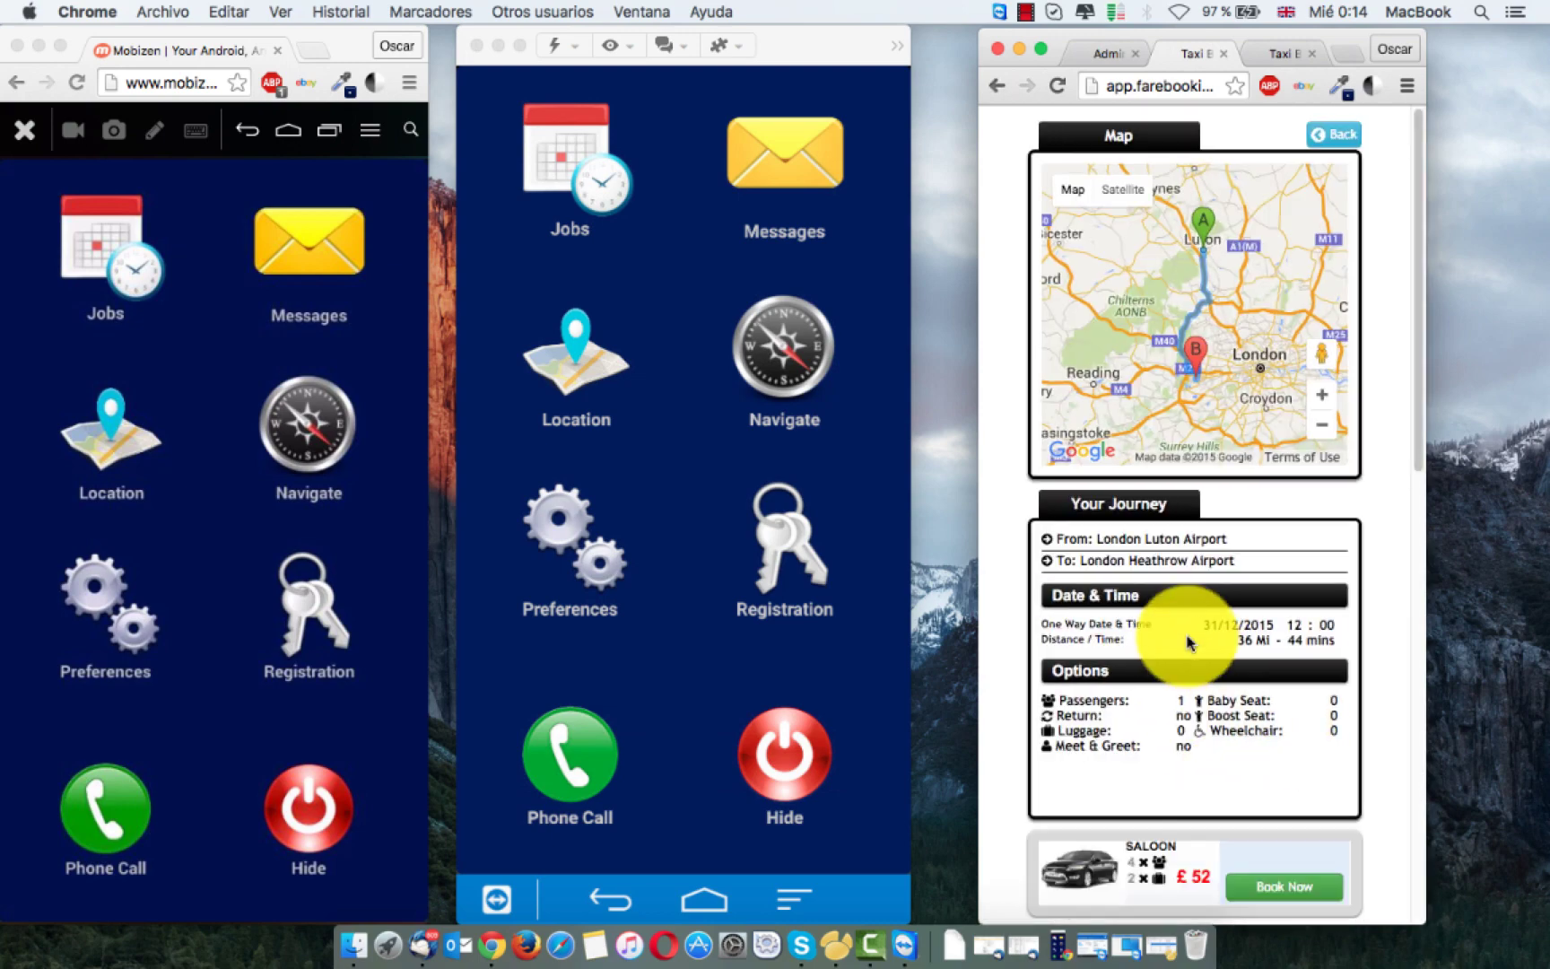
scroll(1256, 834, "down", 1)
left_click(1274, 846)
left_click(1294, 821)
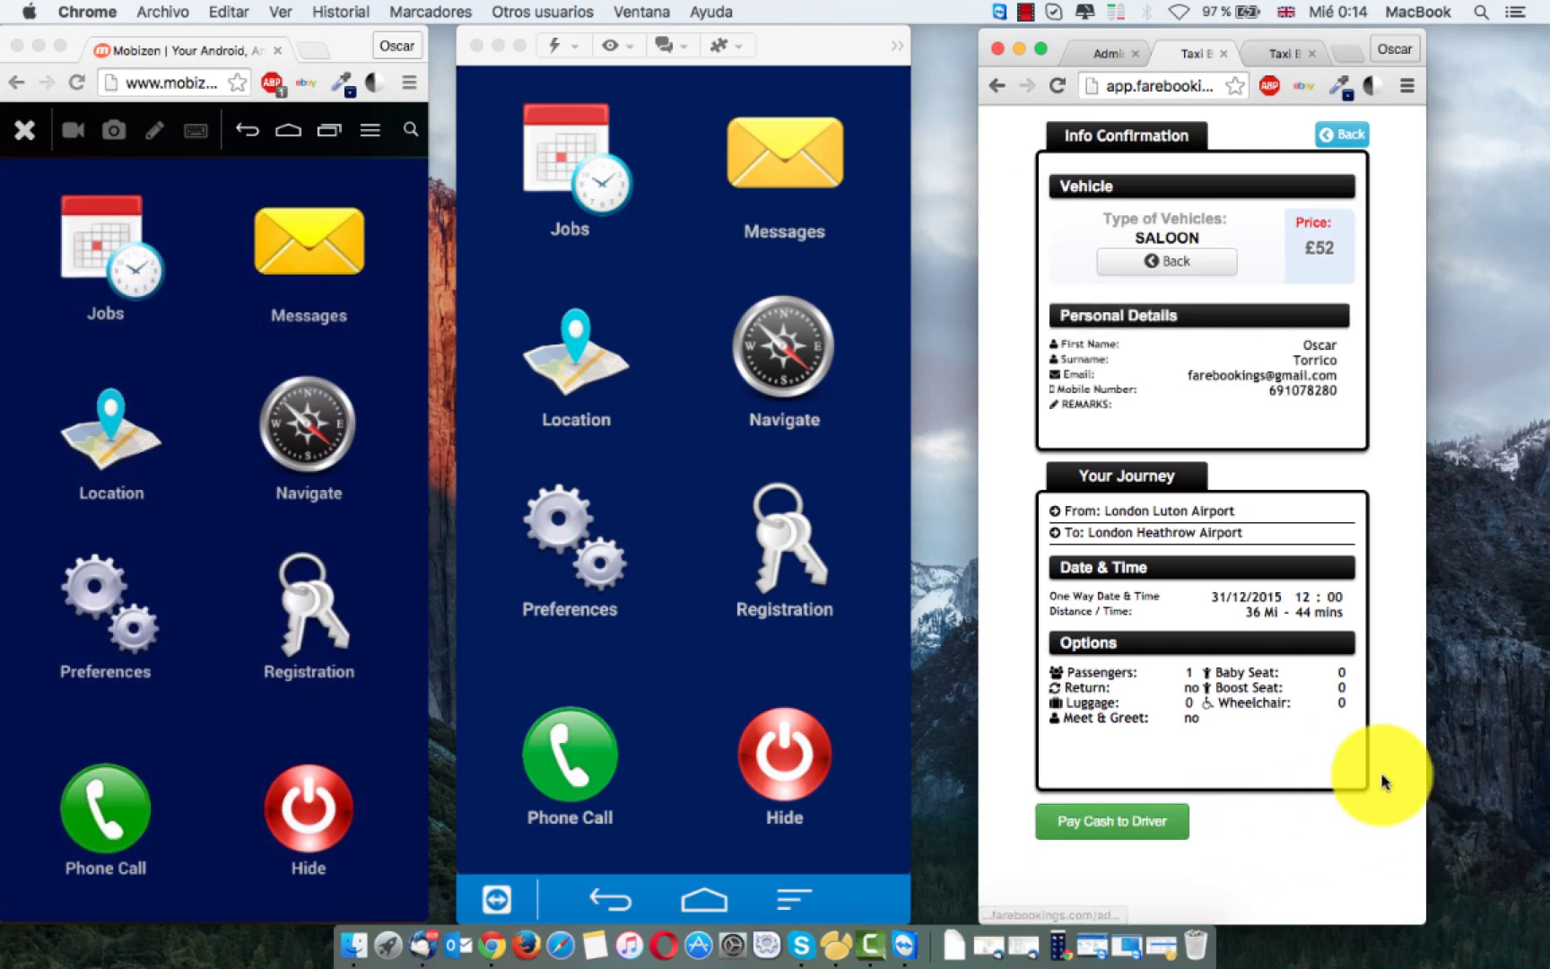
left_click(1137, 820)
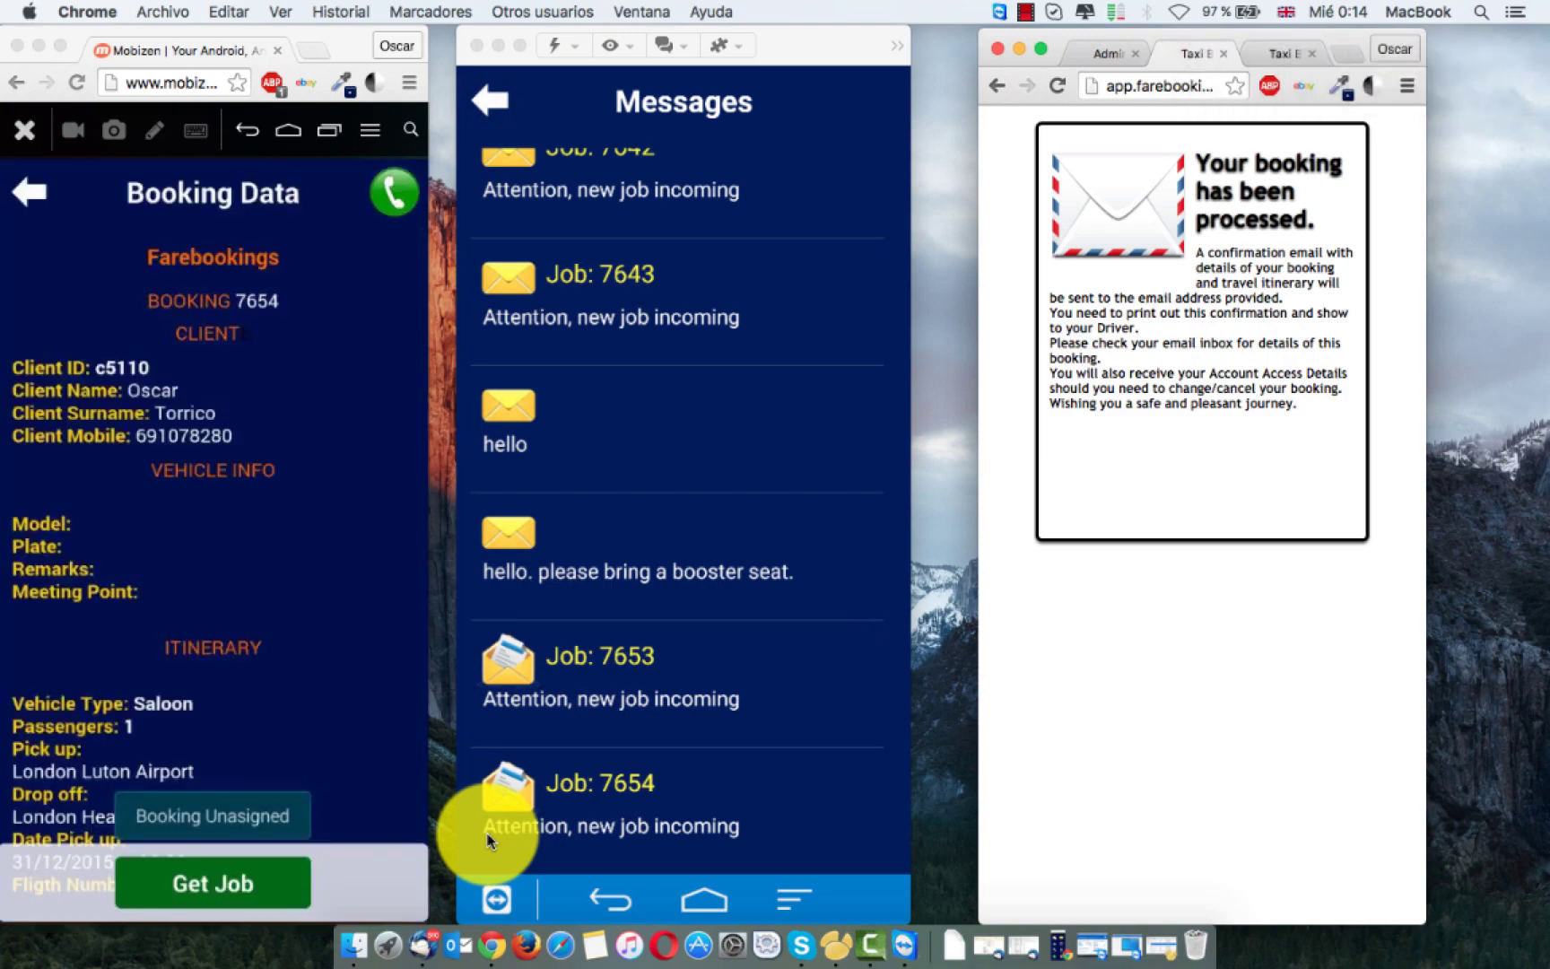
Step: View job 7654's details on the second phone
left_click(779, 815)
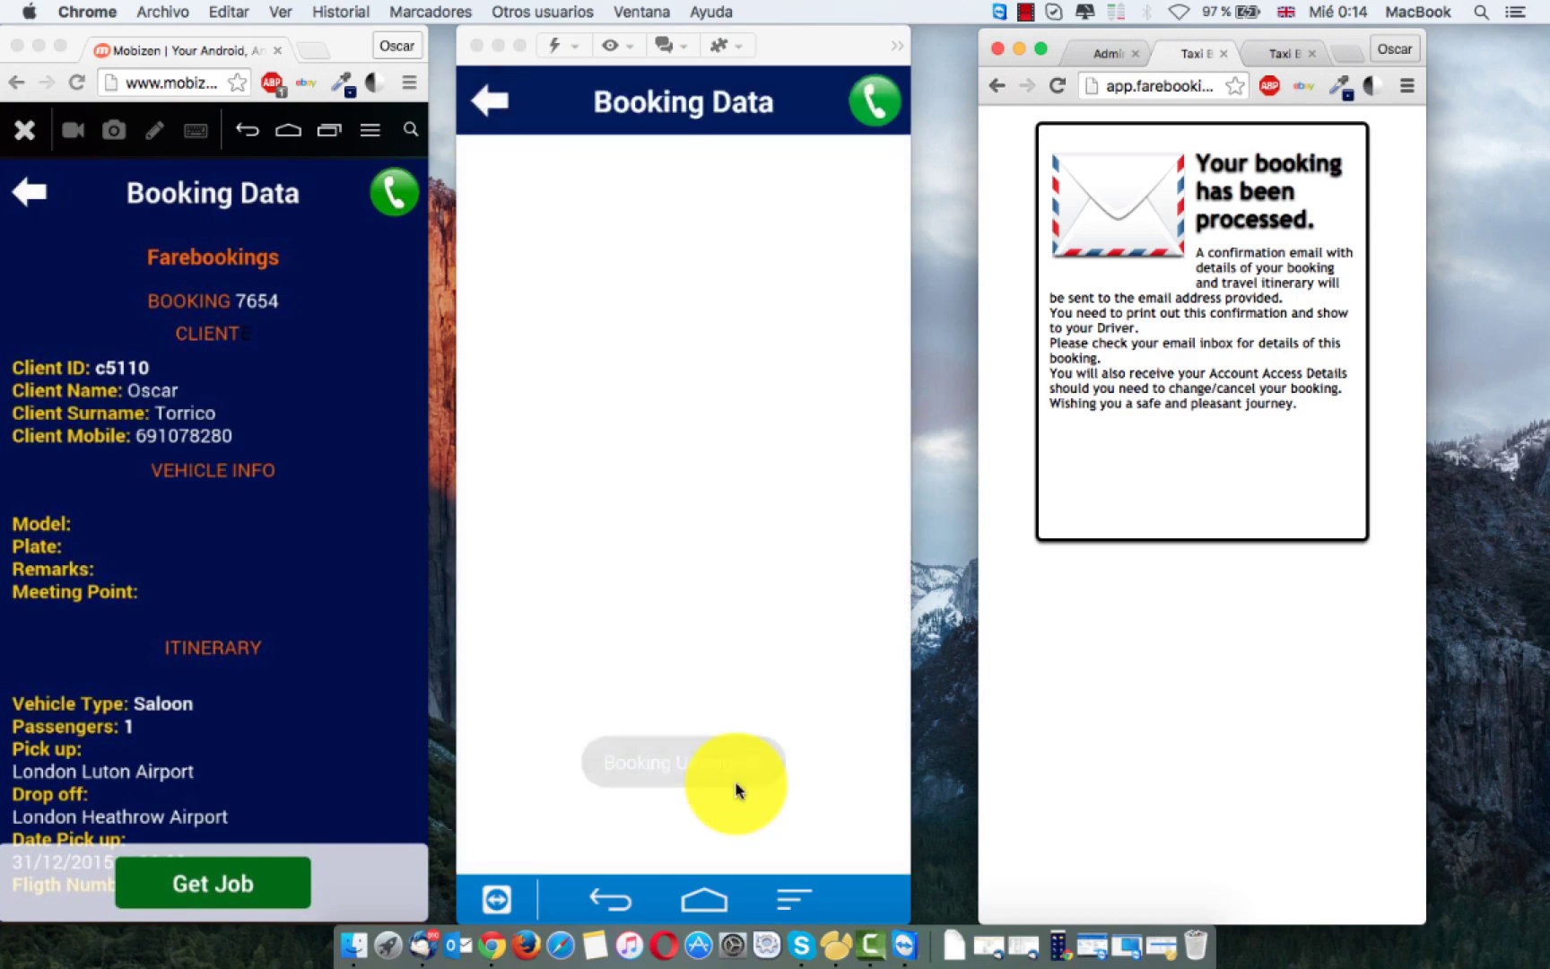
scroll(669, 542, "down", 10)
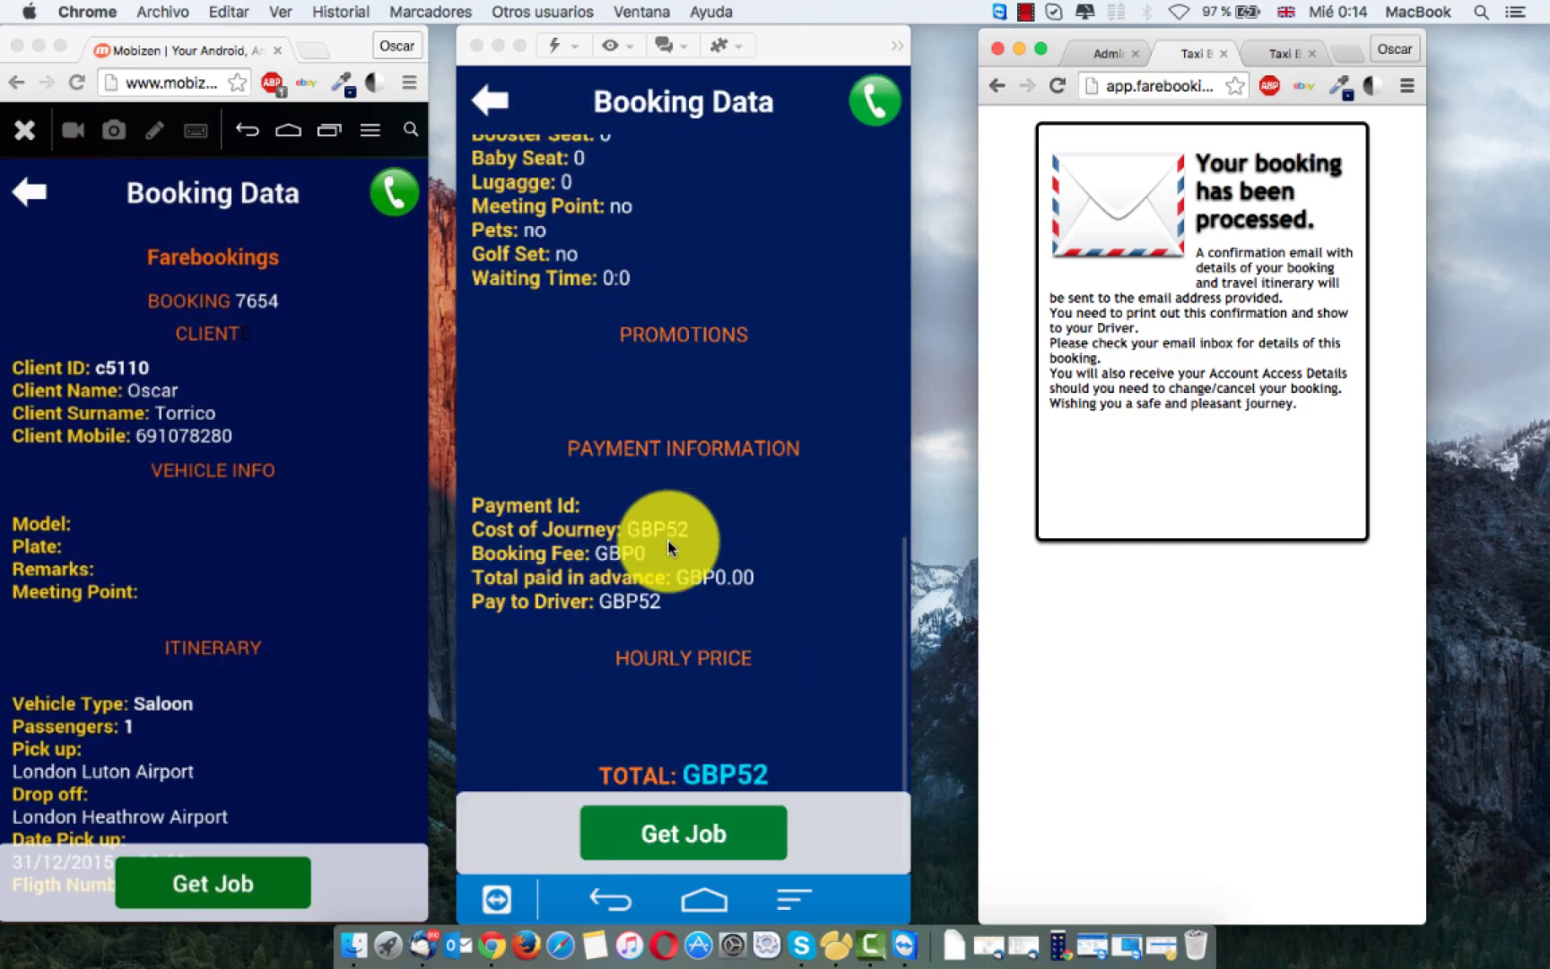
scroll(642, 484, "up", 6)
scroll(644, 504, "up", 3)
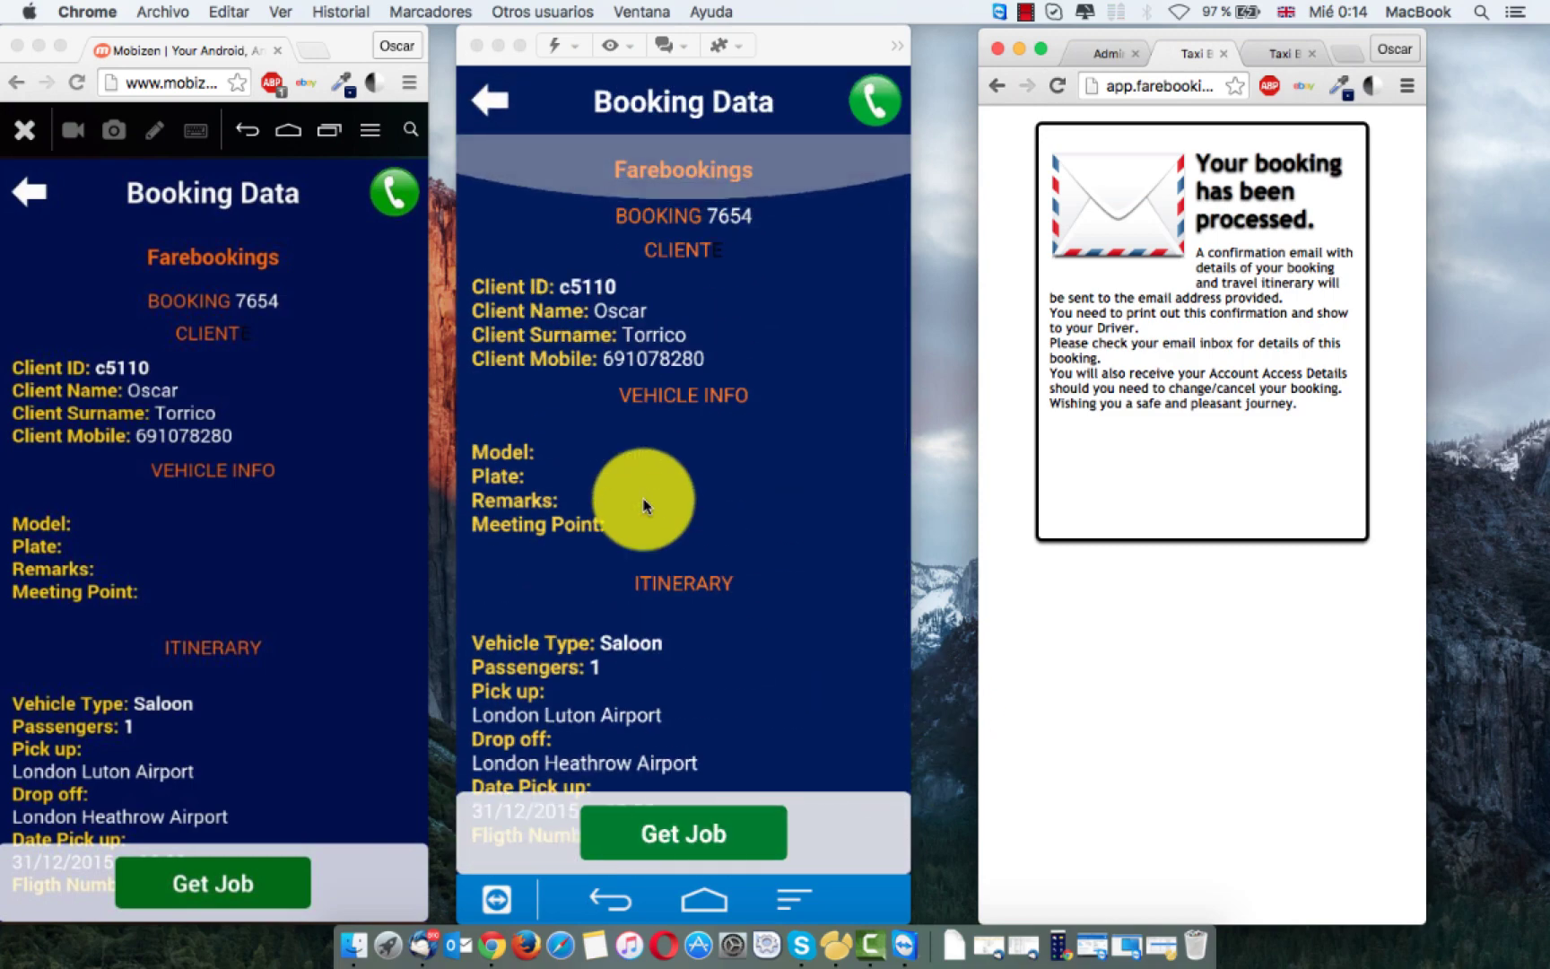
scroll(643, 504, "down", 2)
scroll(643, 505, "down", 4)
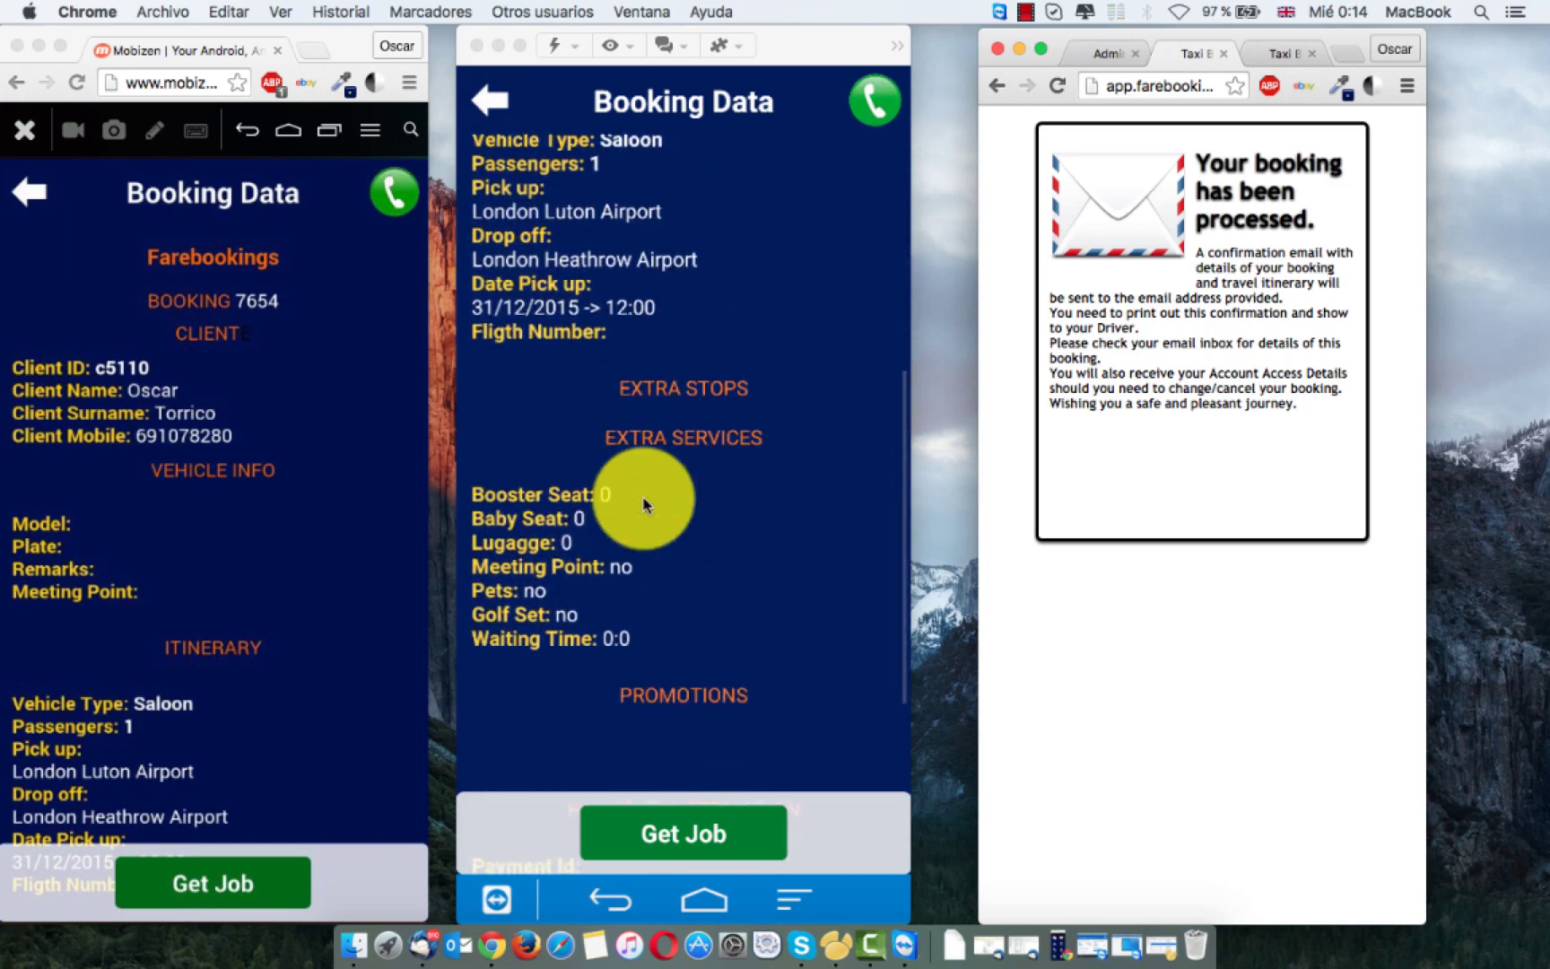
scroll(644, 505, "up", 5)
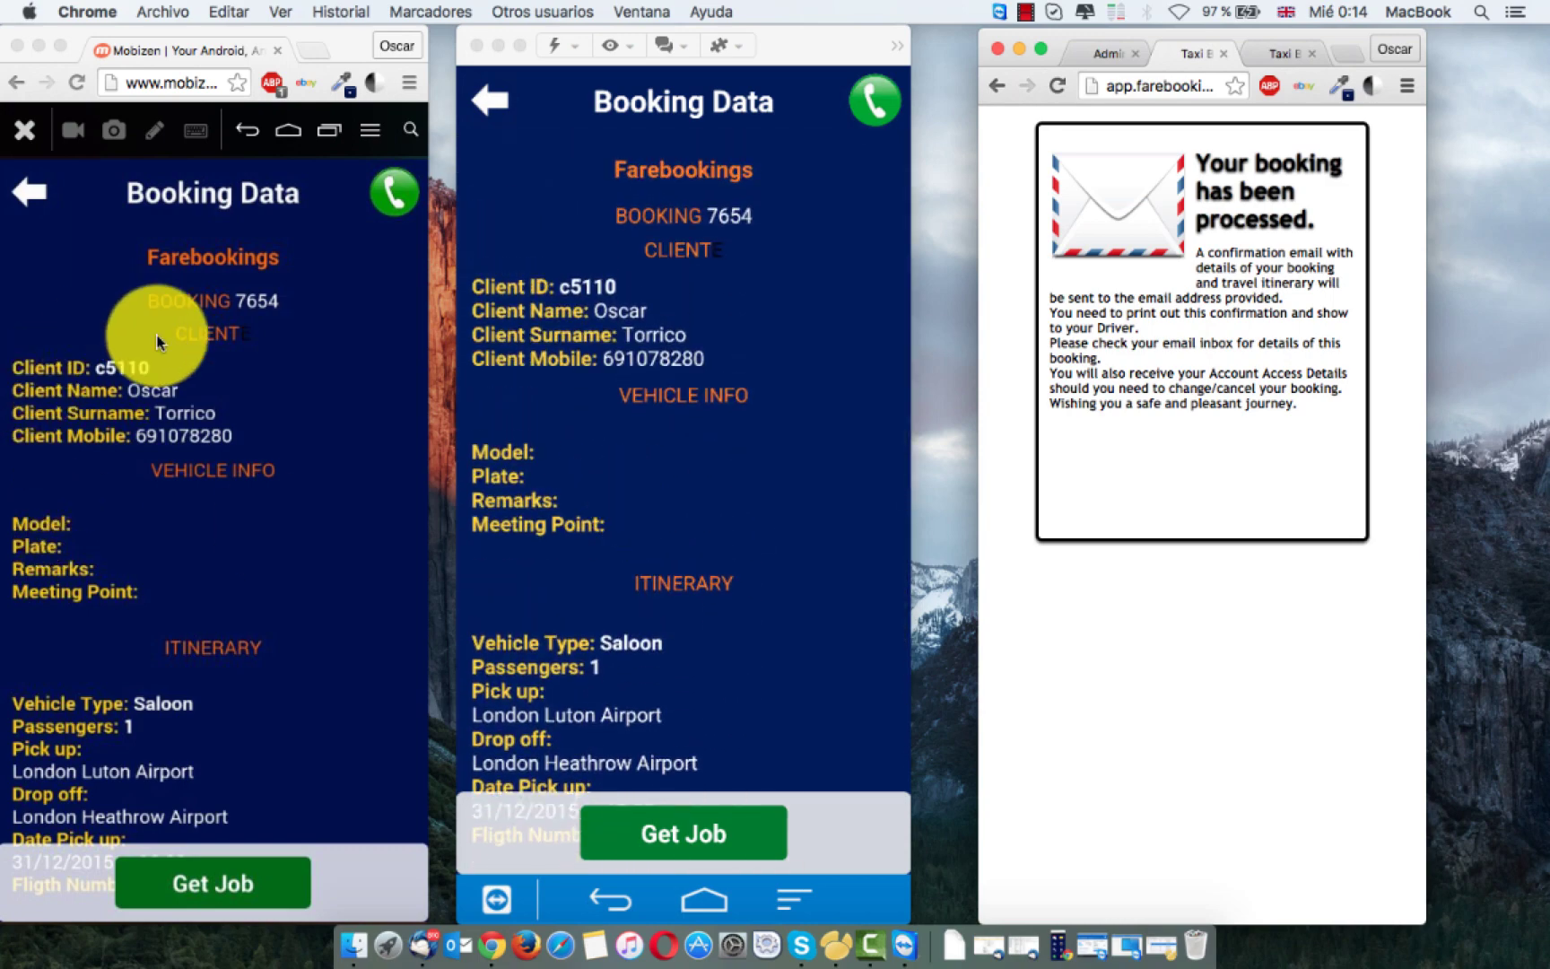
Step: Accept job 7654 with Get Job on the first phone
left_click(210, 884)
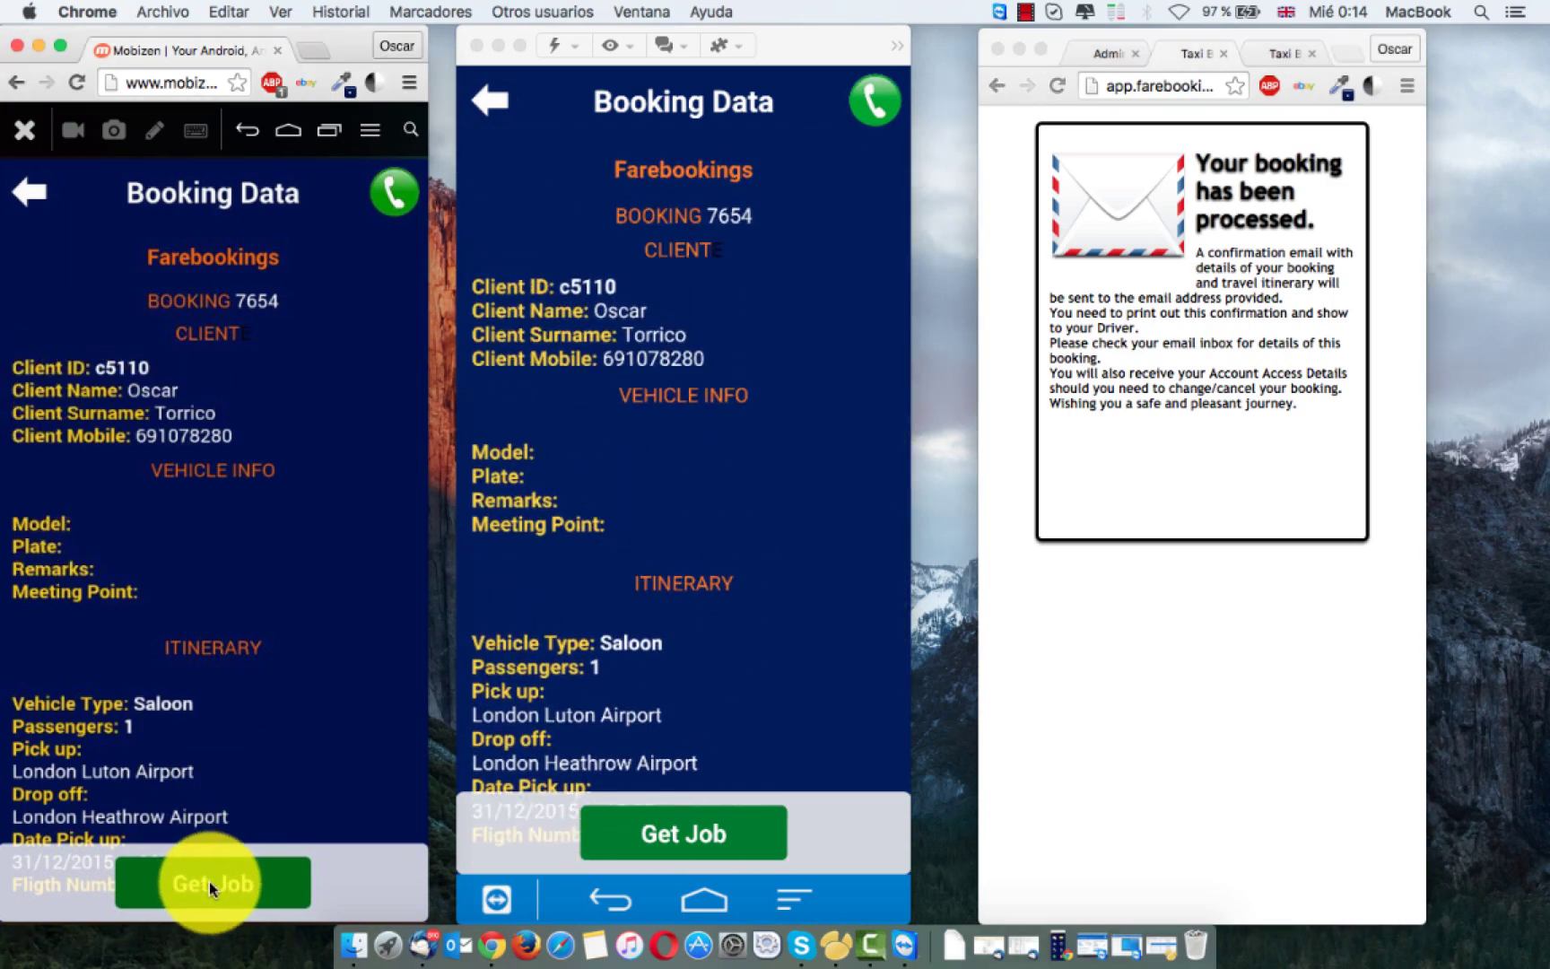
left_click(210, 881)
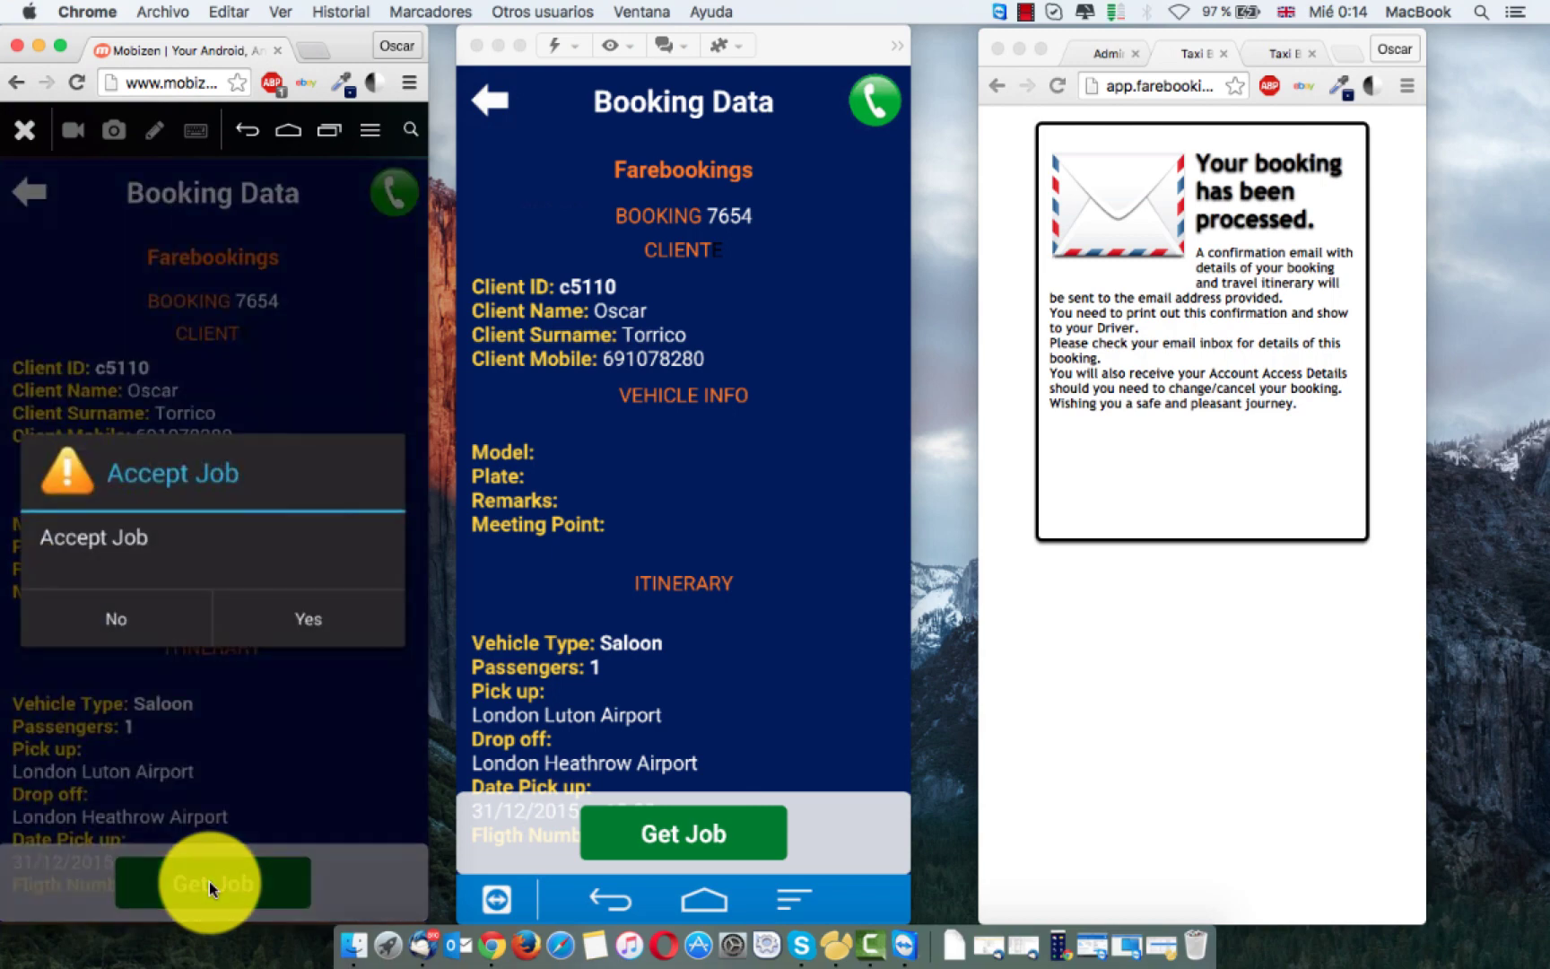
left_click(312, 627)
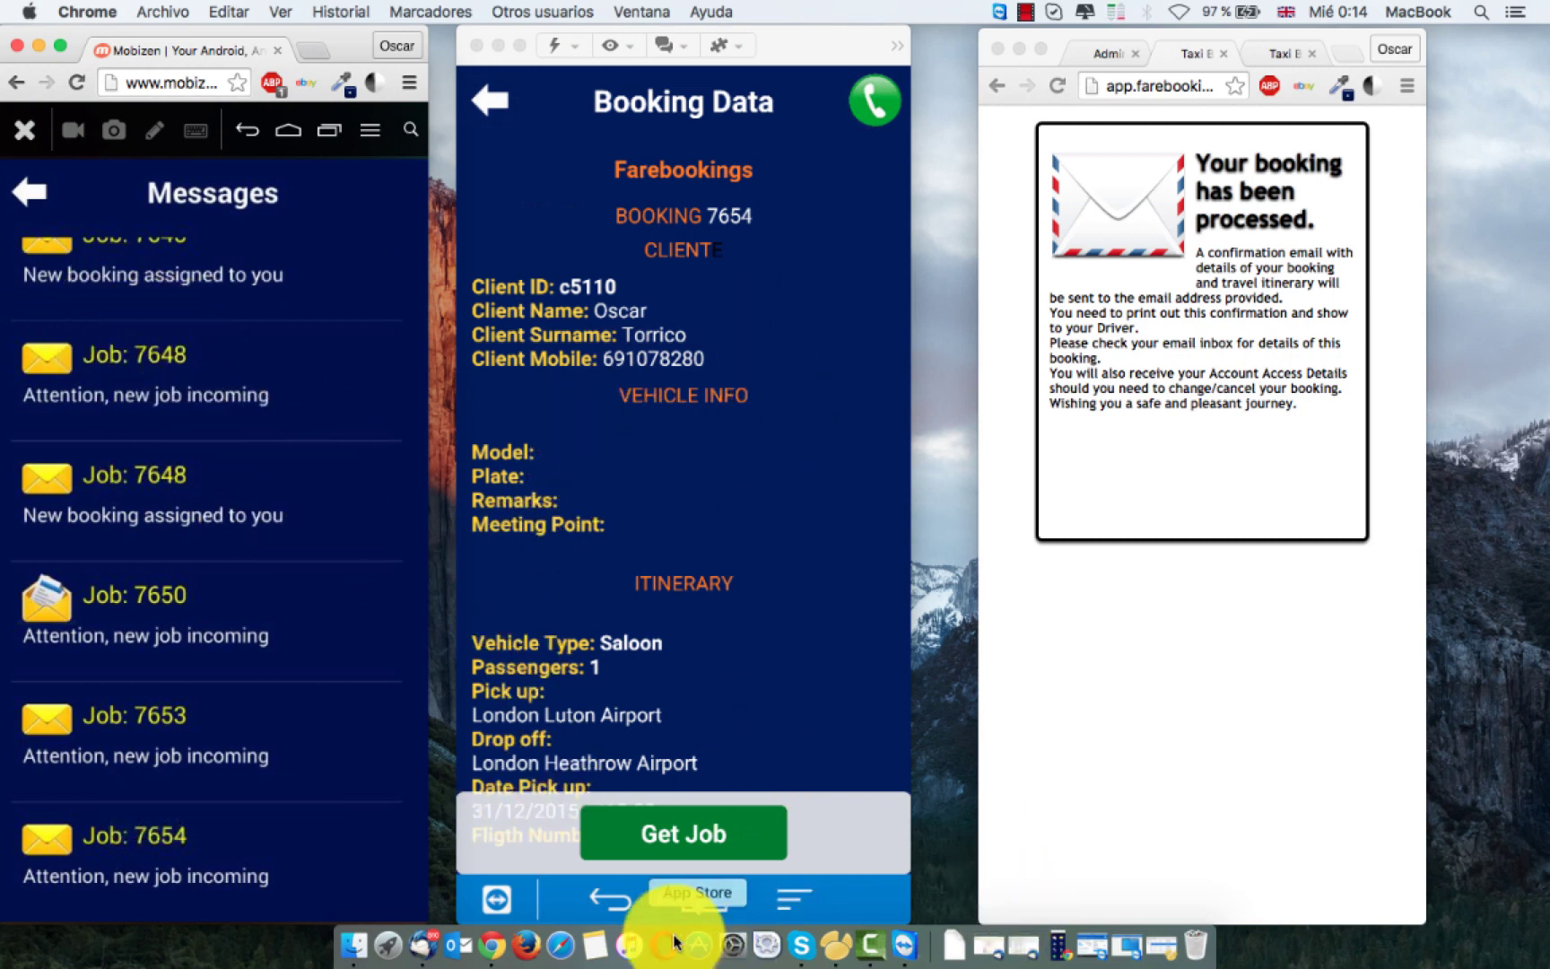
Step: Try taking the already assigned job 7654 on the second phone and get refused
left_click(707, 835)
left_click(704, 833)
left_click(768, 558)
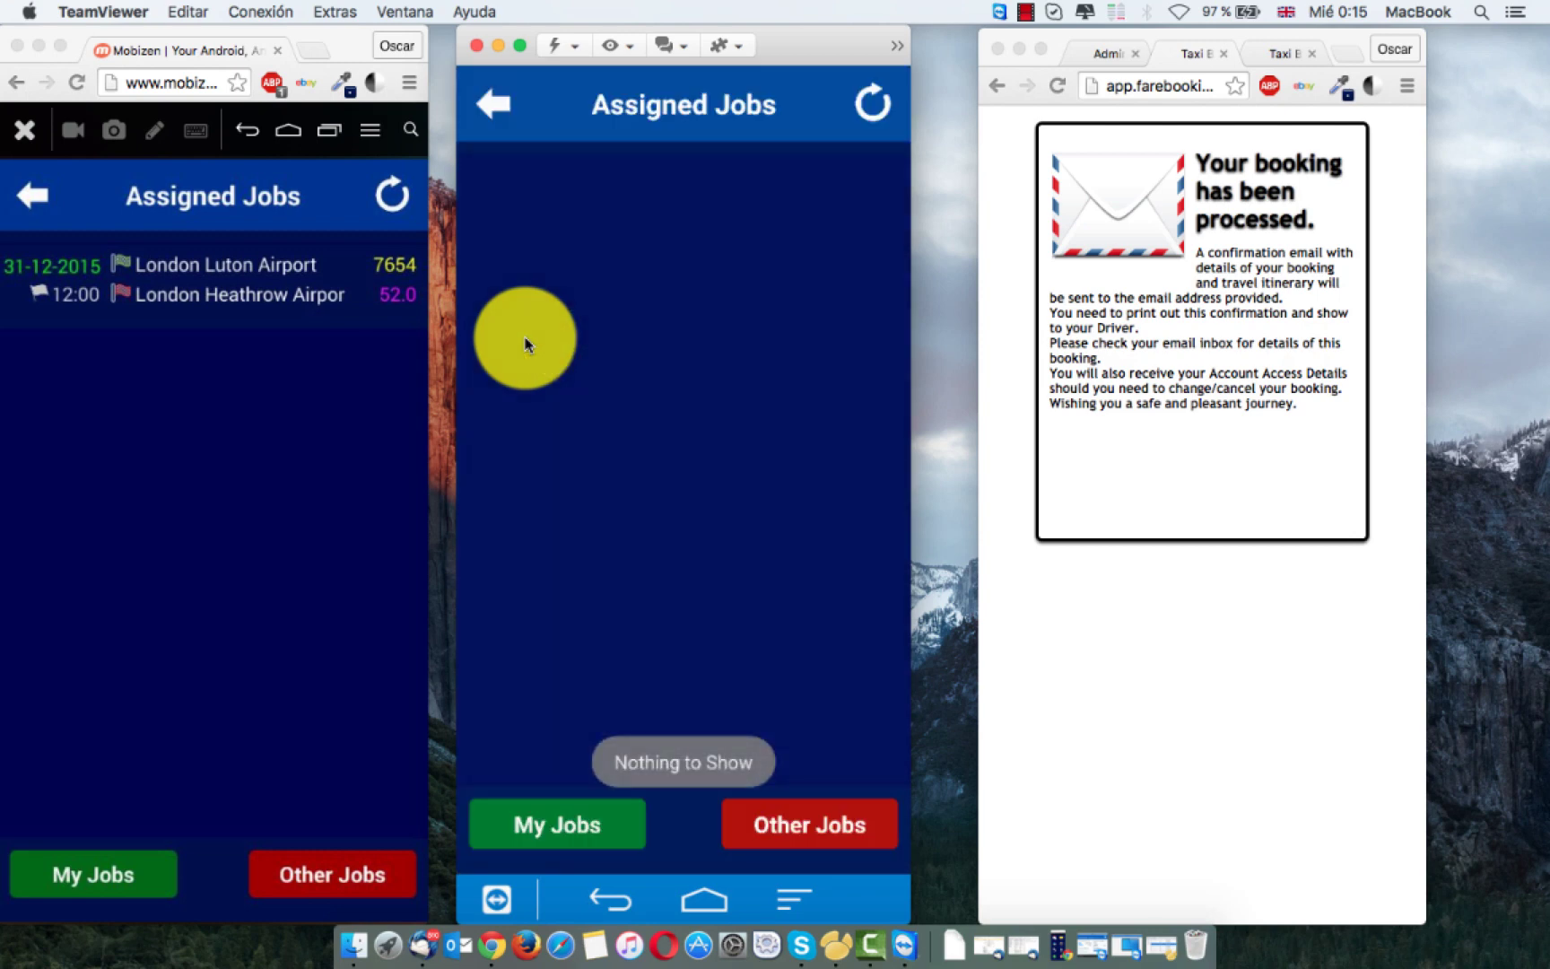
Step: Compare job lists: job 7654 at 52.0 on the first phone, nothing in the second's My Jobs
left_click(310, 877)
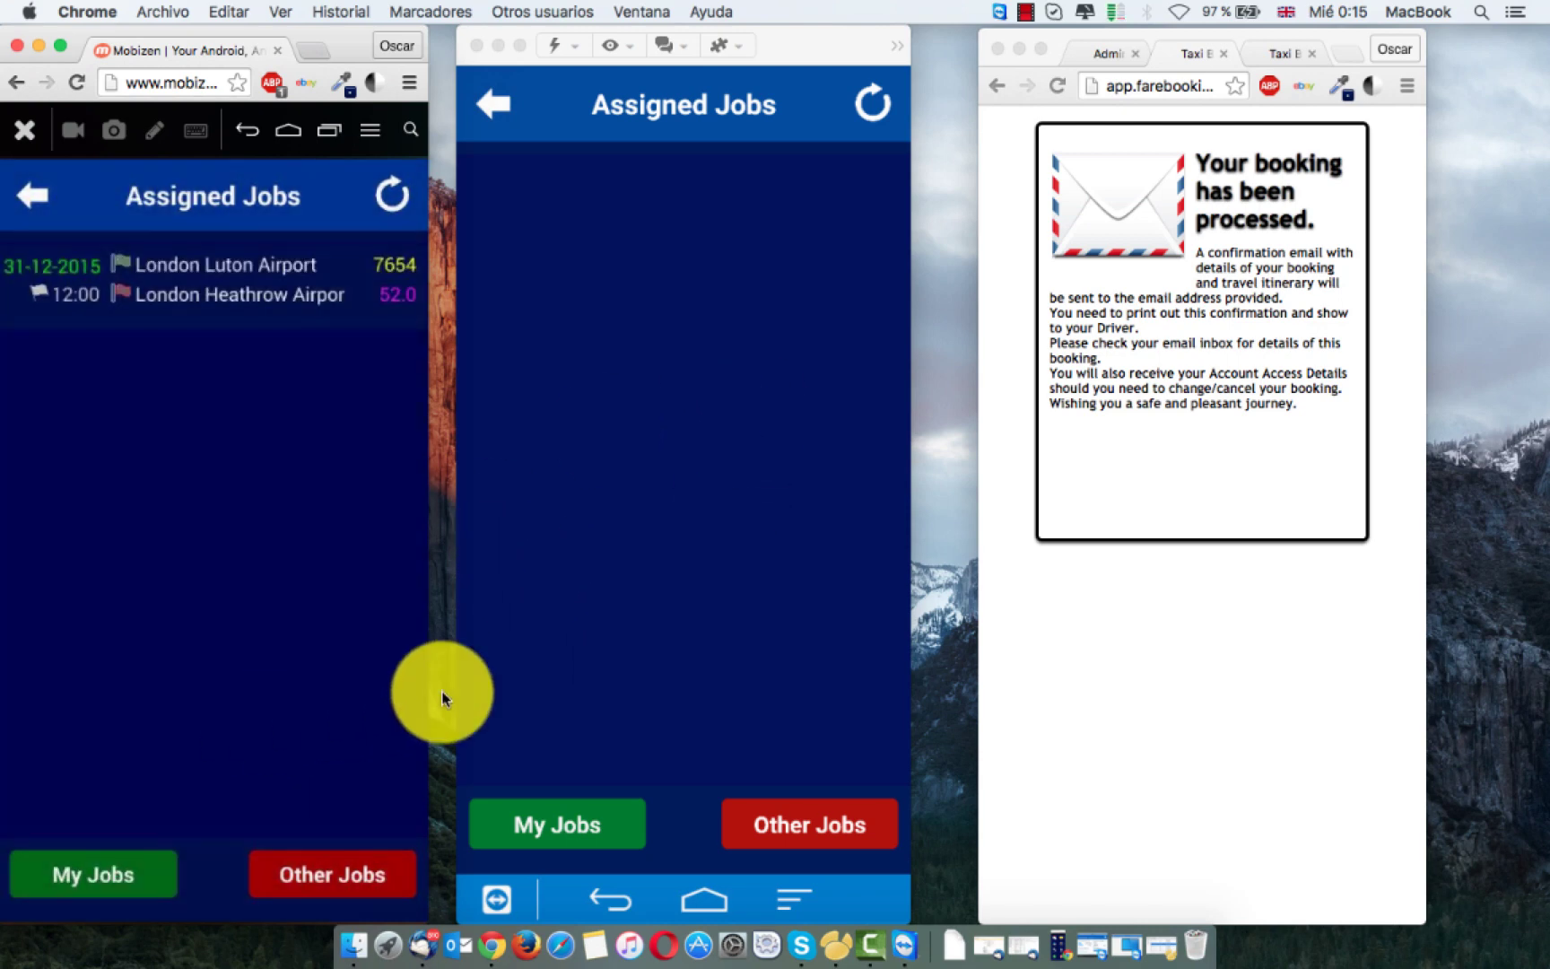
left_click(592, 824)
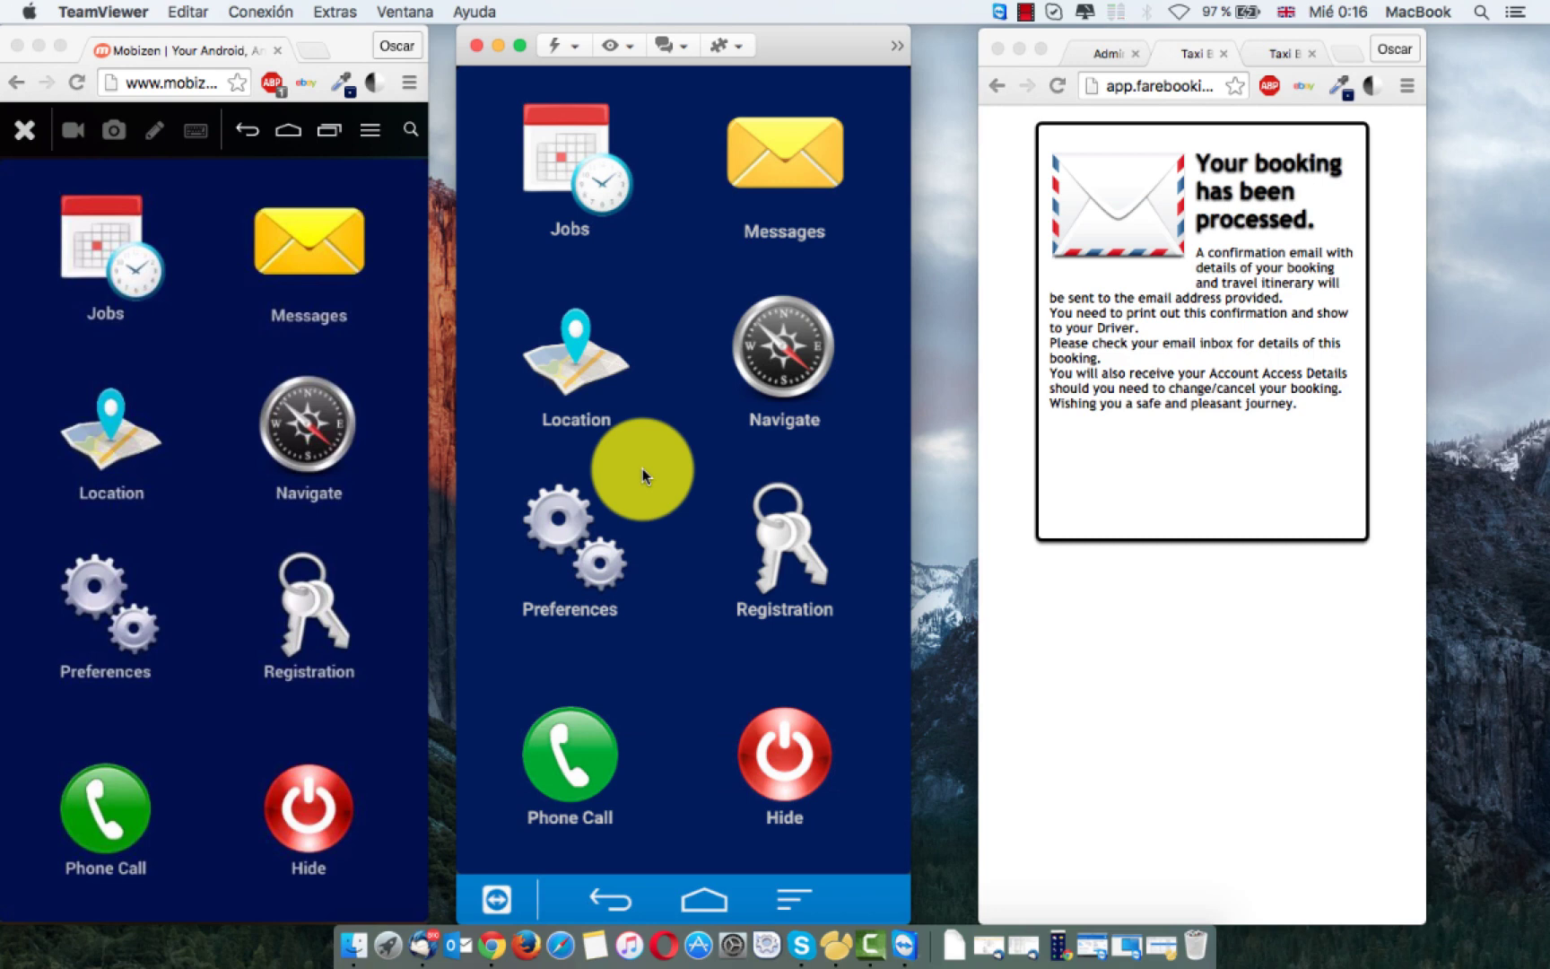
Step: Reload the booking page and close the second phone's TeamViewer window
left_click(1161, 621)
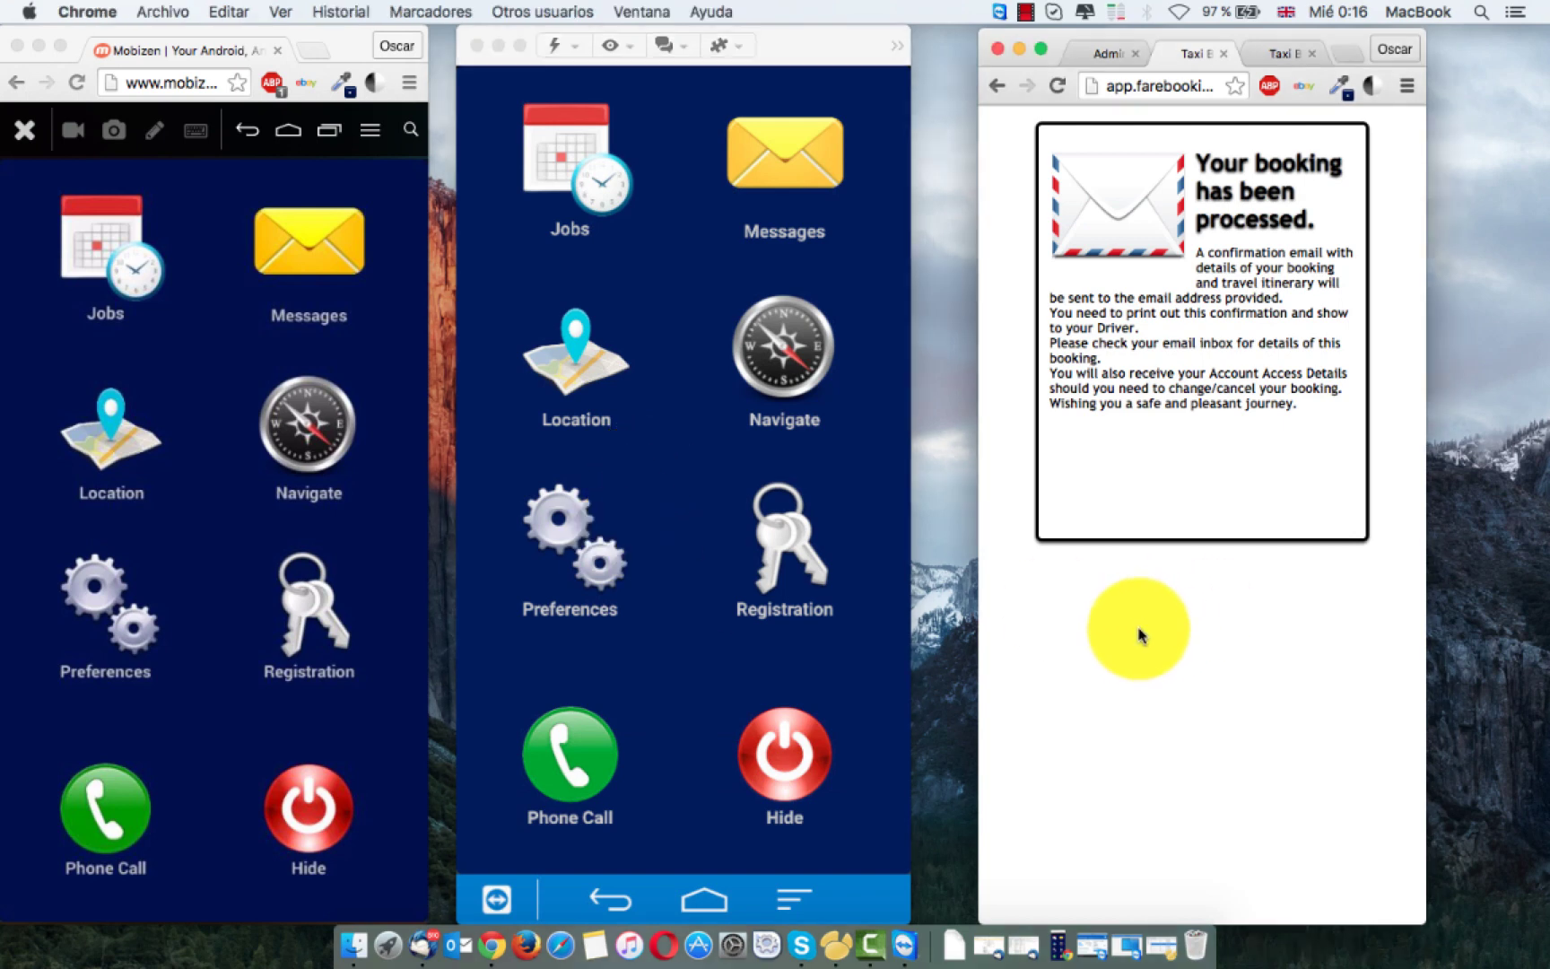
left_click(1056, 84)
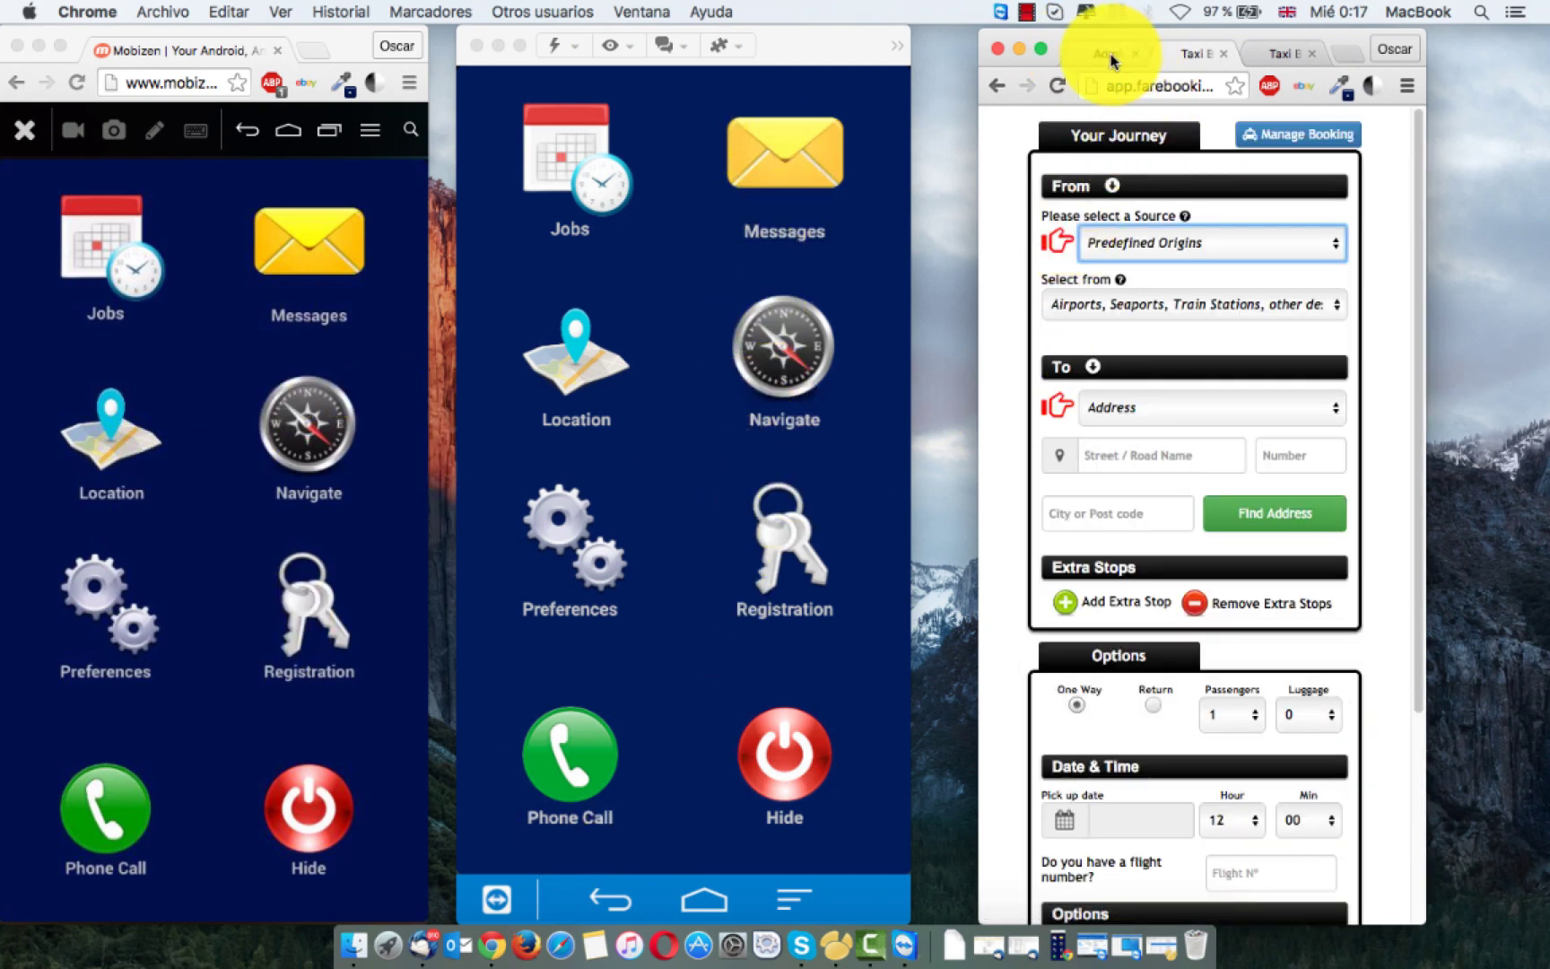
left_click(822, 62)
key("super+w")
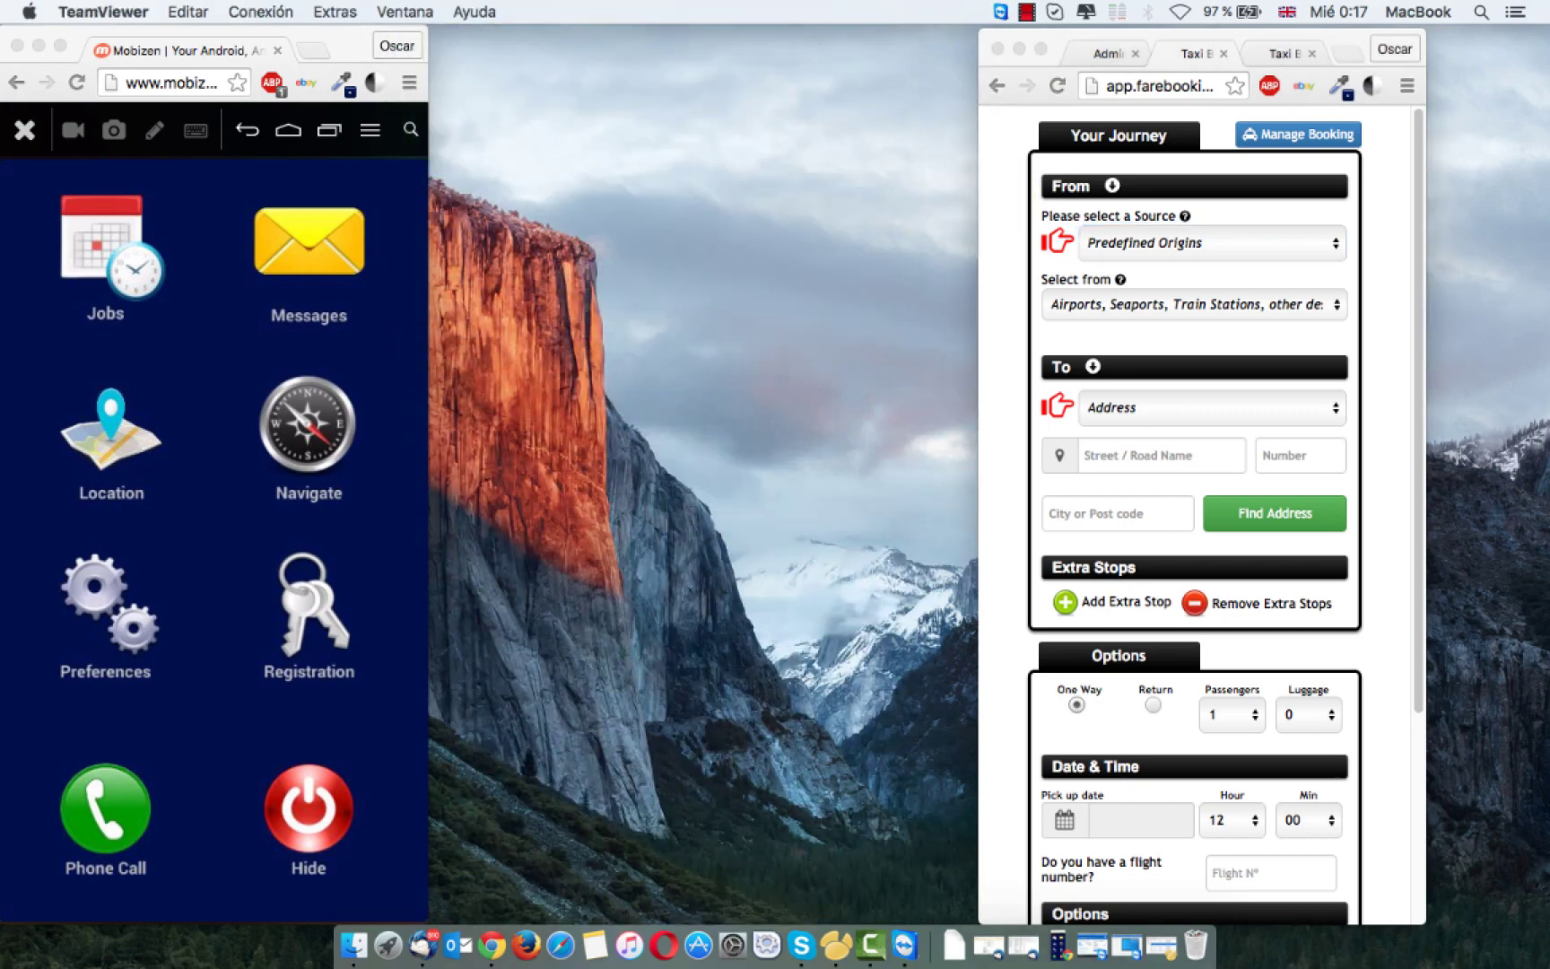
Step: Widen the Chrome window and show the admin dashboard's Jobs list with job 7654
left_click(990, 440)
left_click_drag(977, 440, 464, 437)
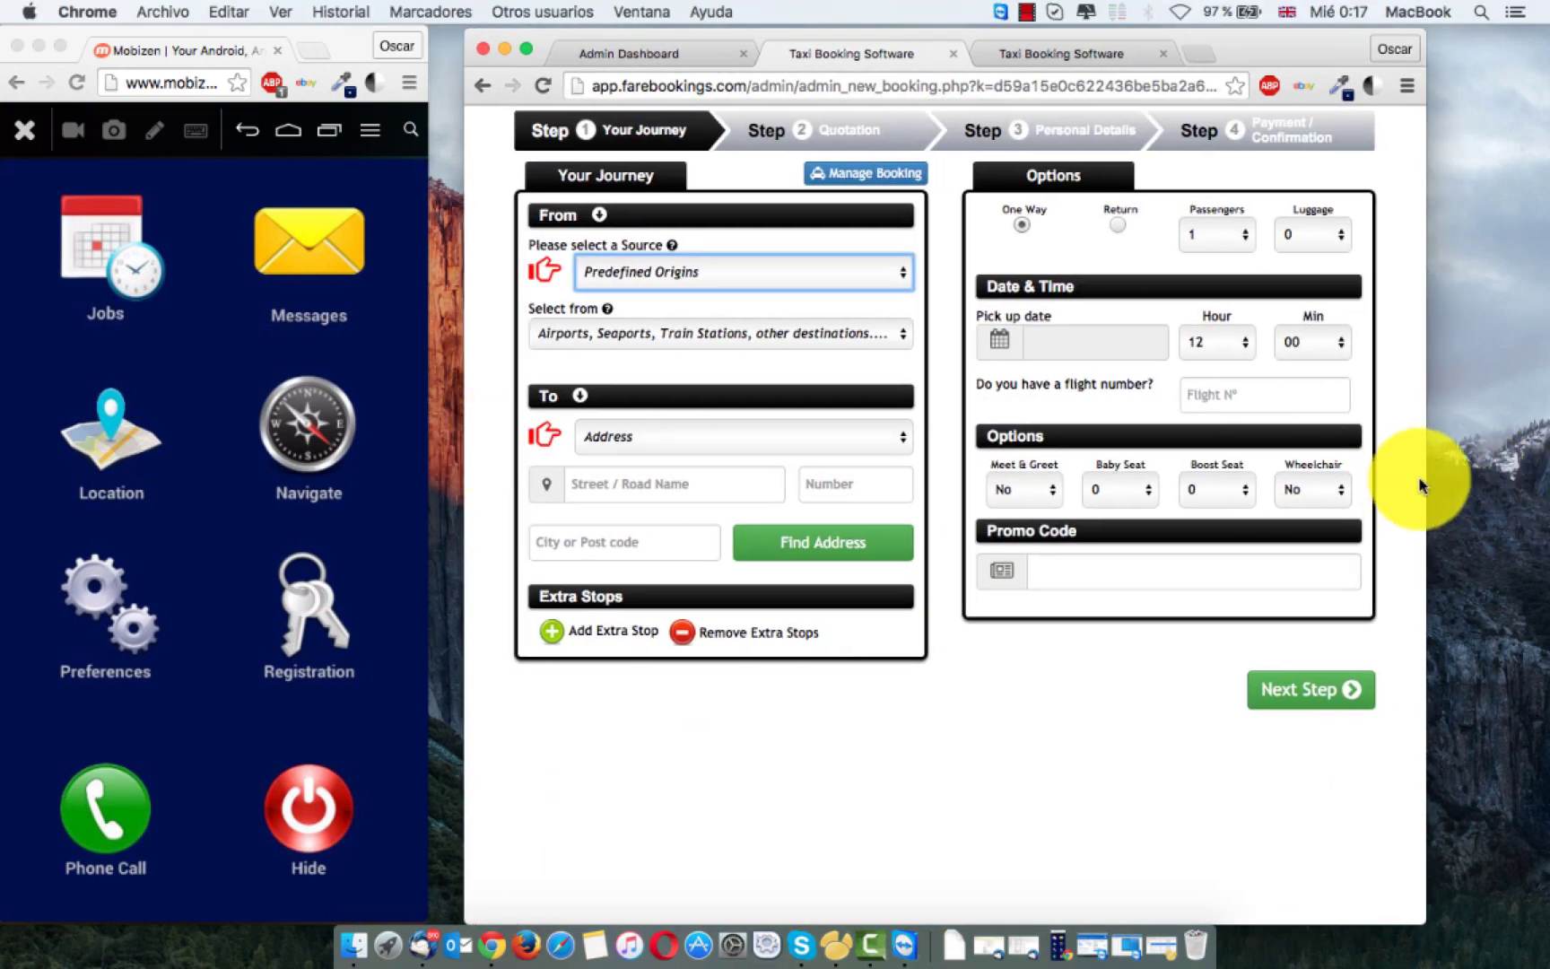
left_click_drag(1426, 480, 1540, 476)
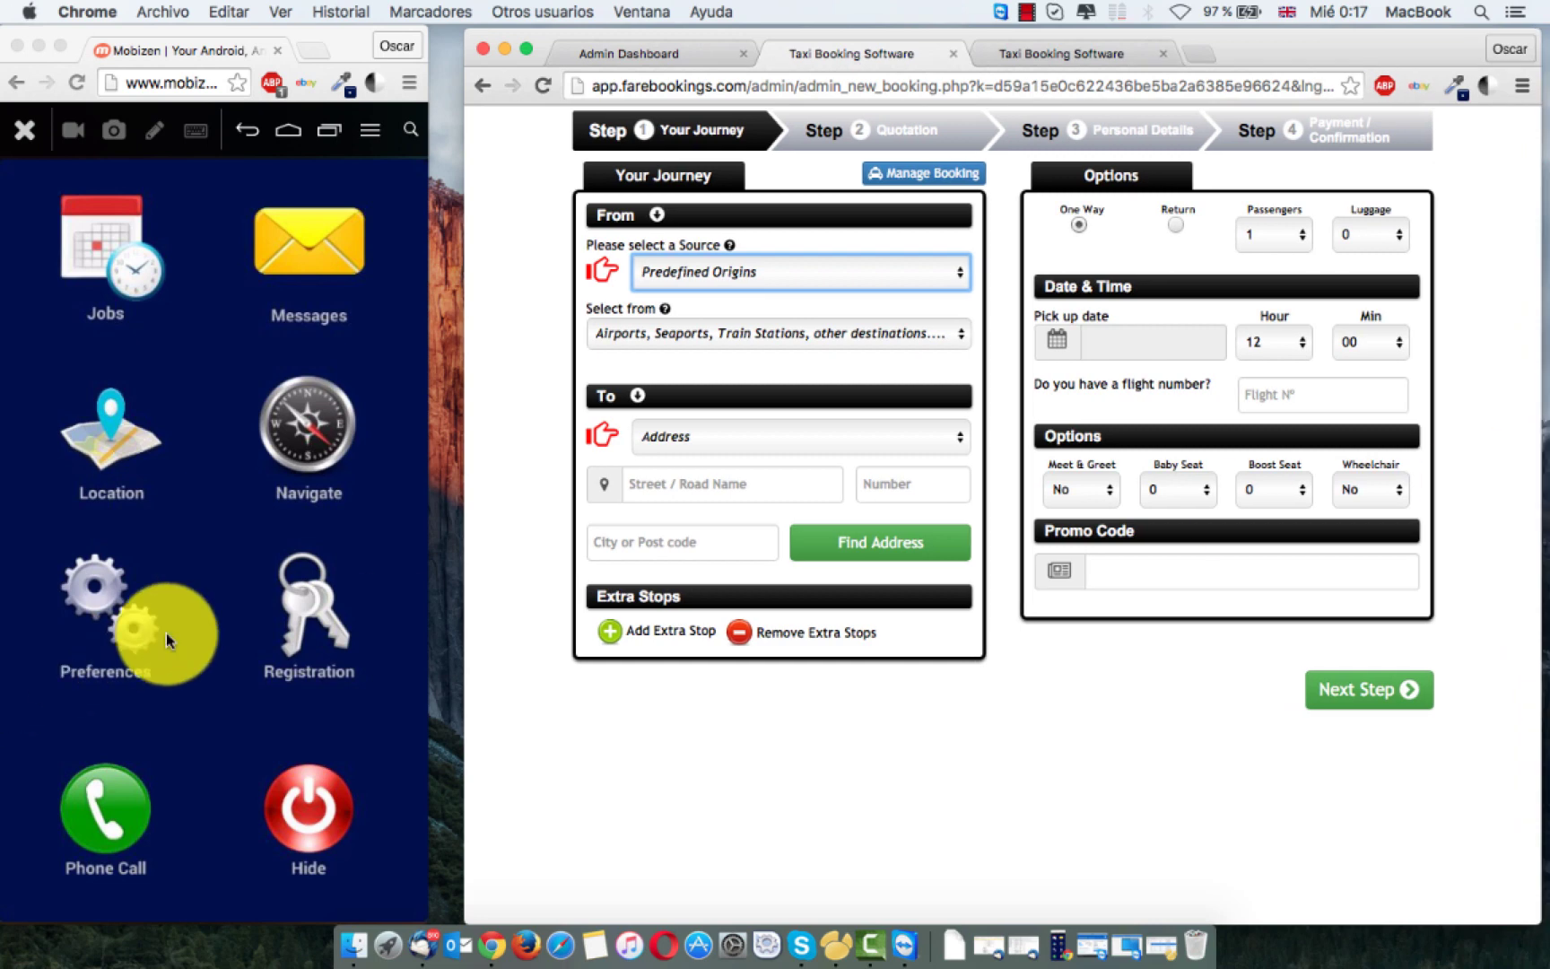
left_click_drag(462, 641, 426, 643)
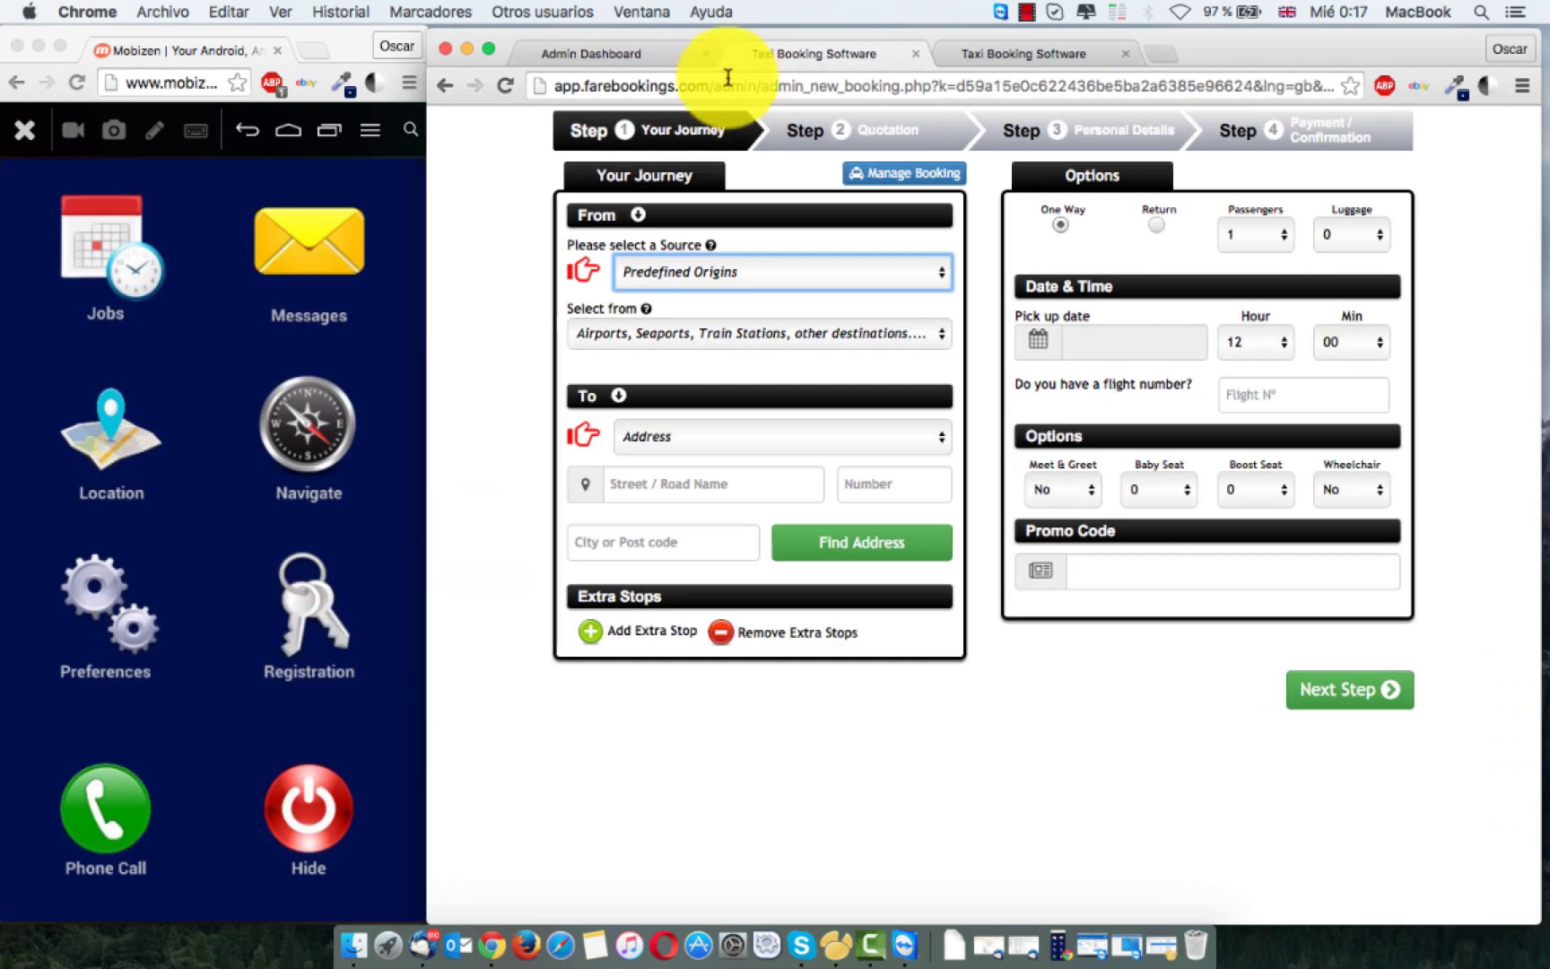
left_click(627, 58)
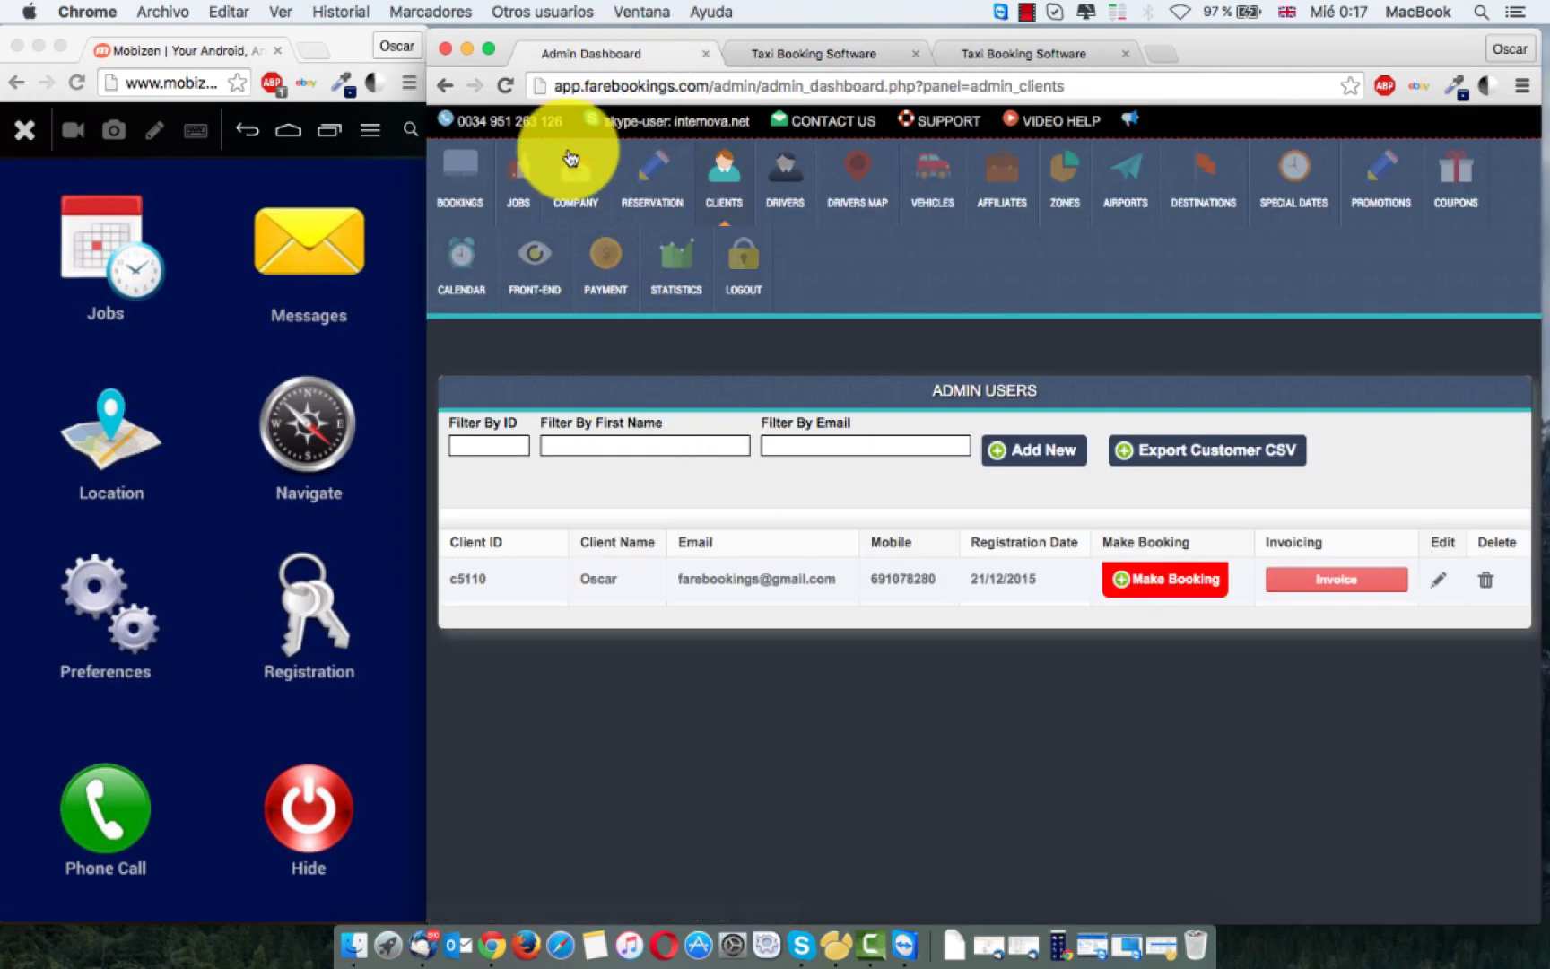
left_click(523, 171)
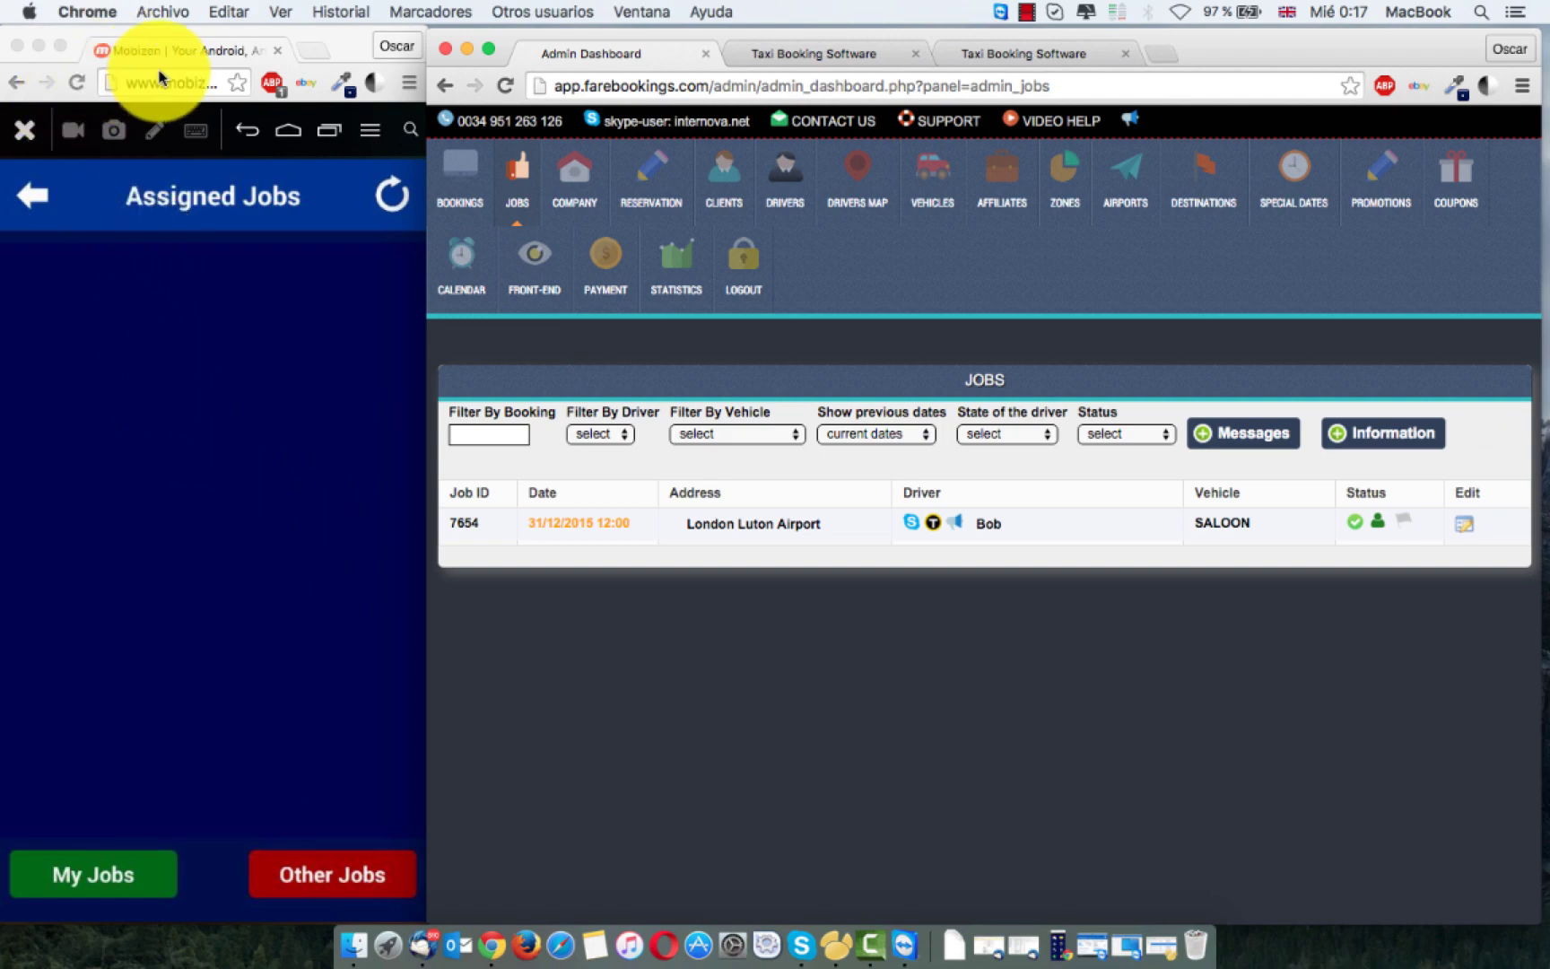
Step: Arrange the phone mirror and admin dashboard side by side, opening the driver's Assigned Jobs
double_click(337, 52)
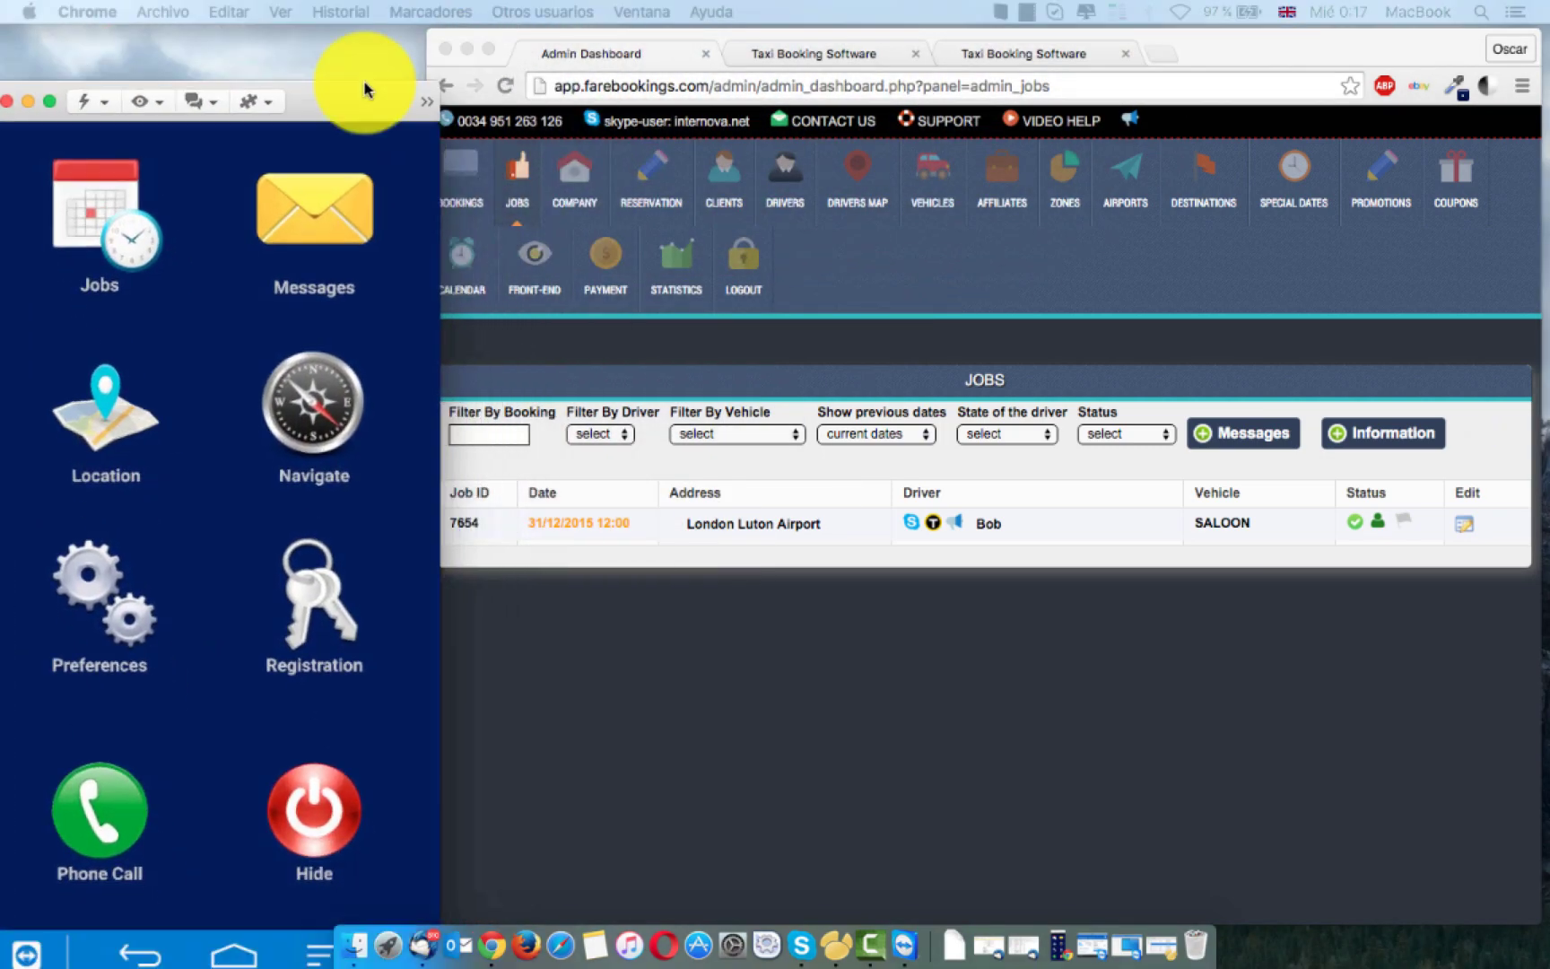
left_click_drag(363, 79, 364, 42)
left_click(112, 157)
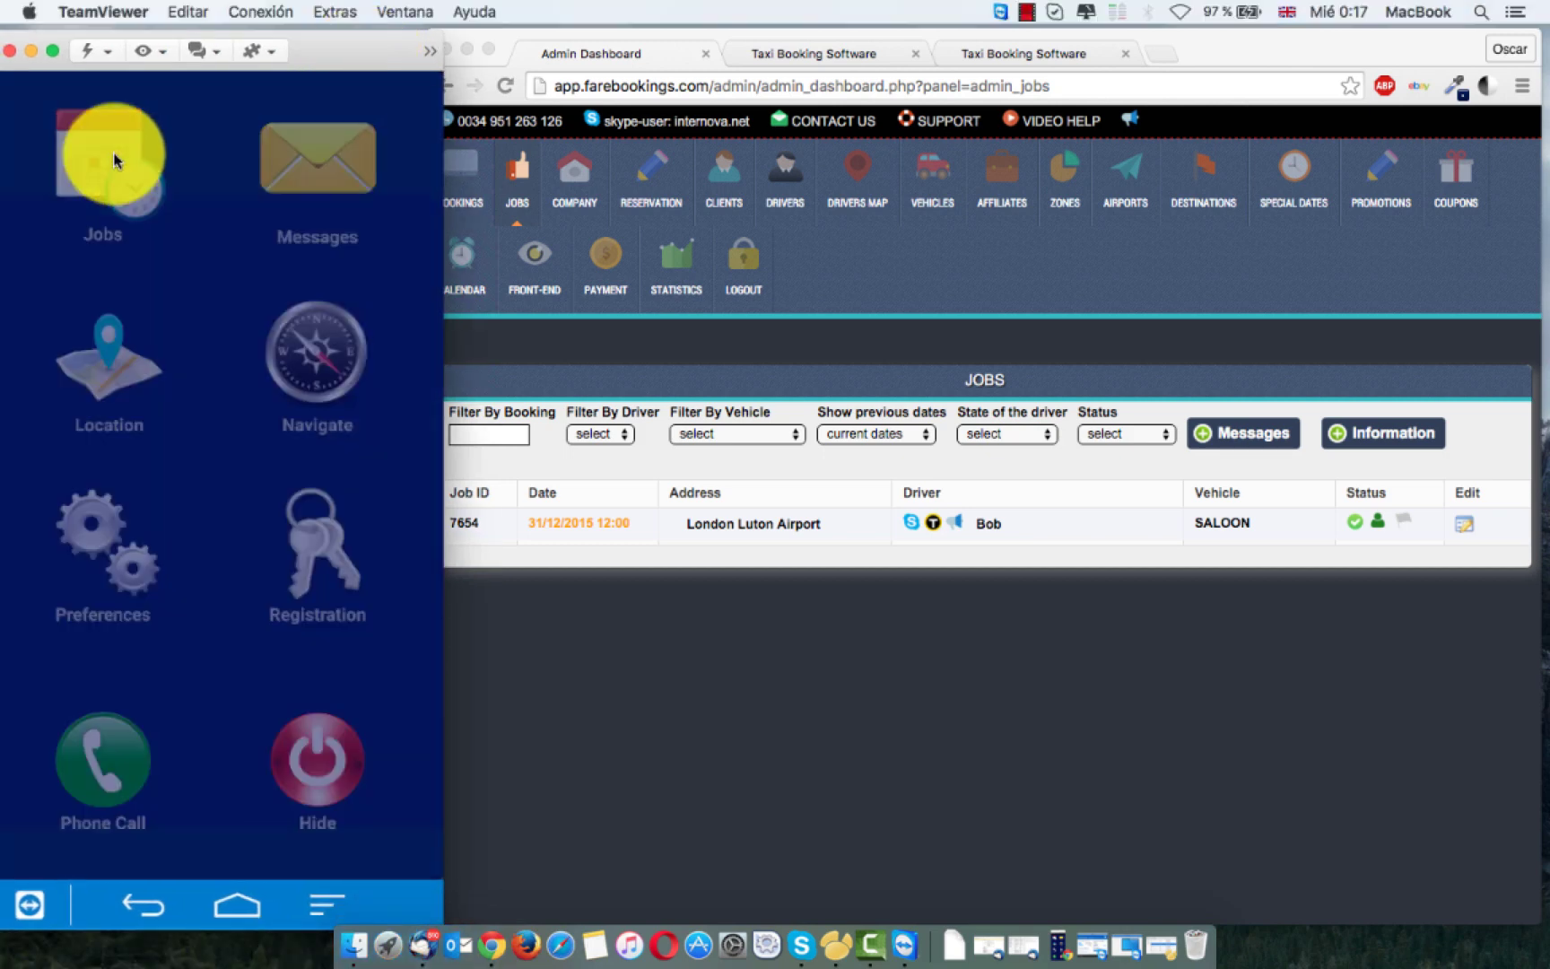
left_click(782, 762)
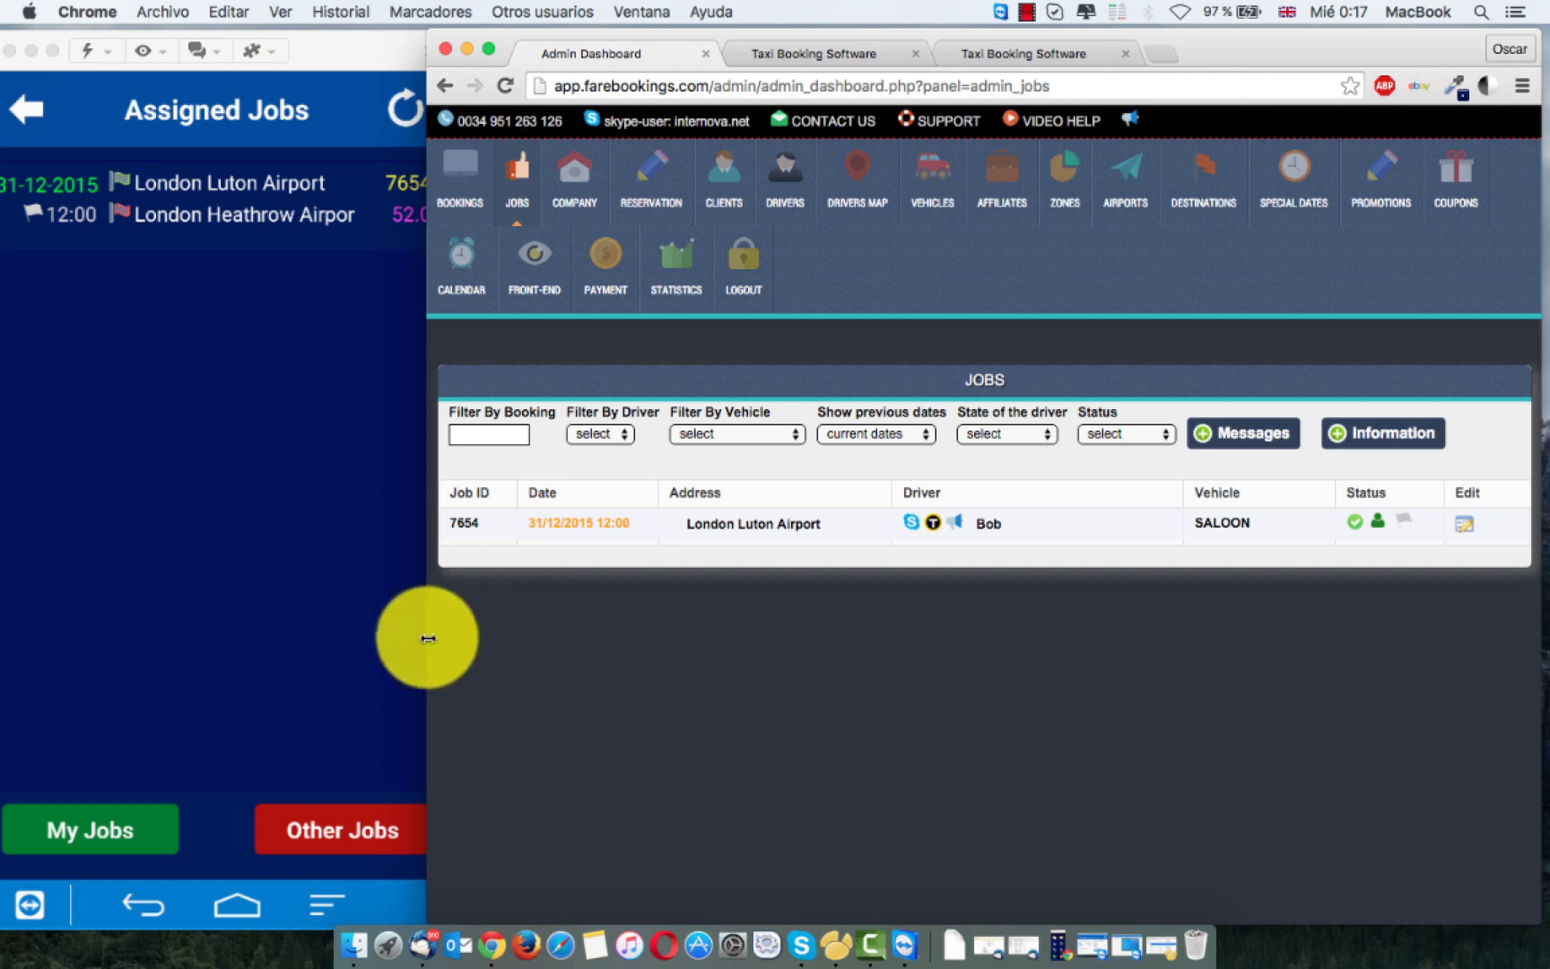
left_click_drag(427, 634, 471, 635)
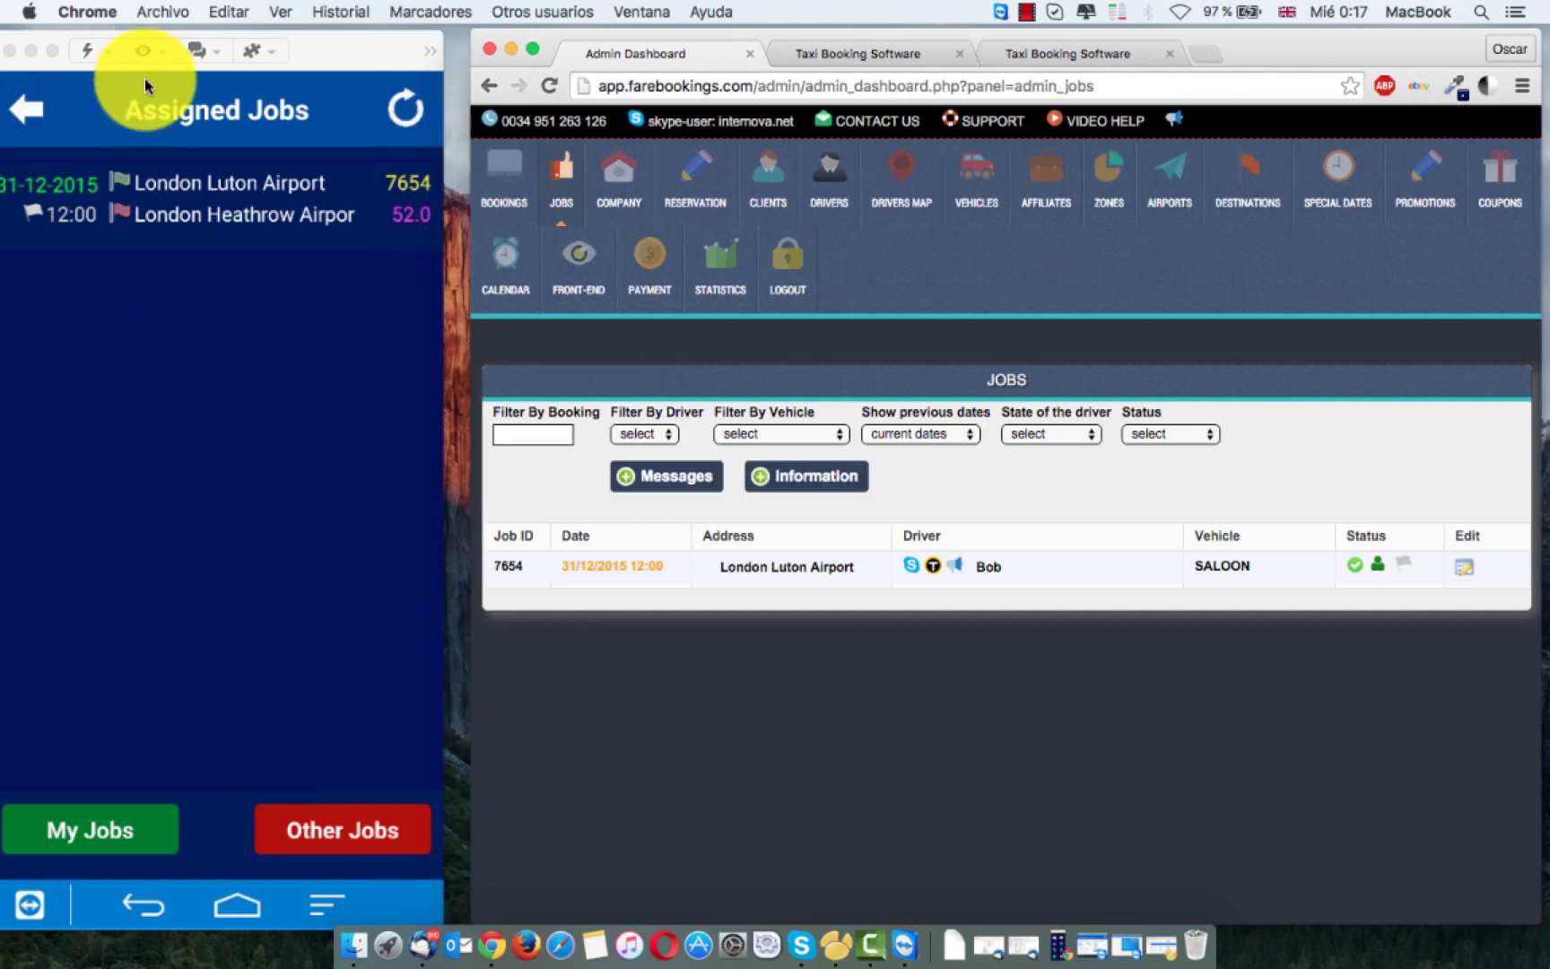
left_click(98, 212)
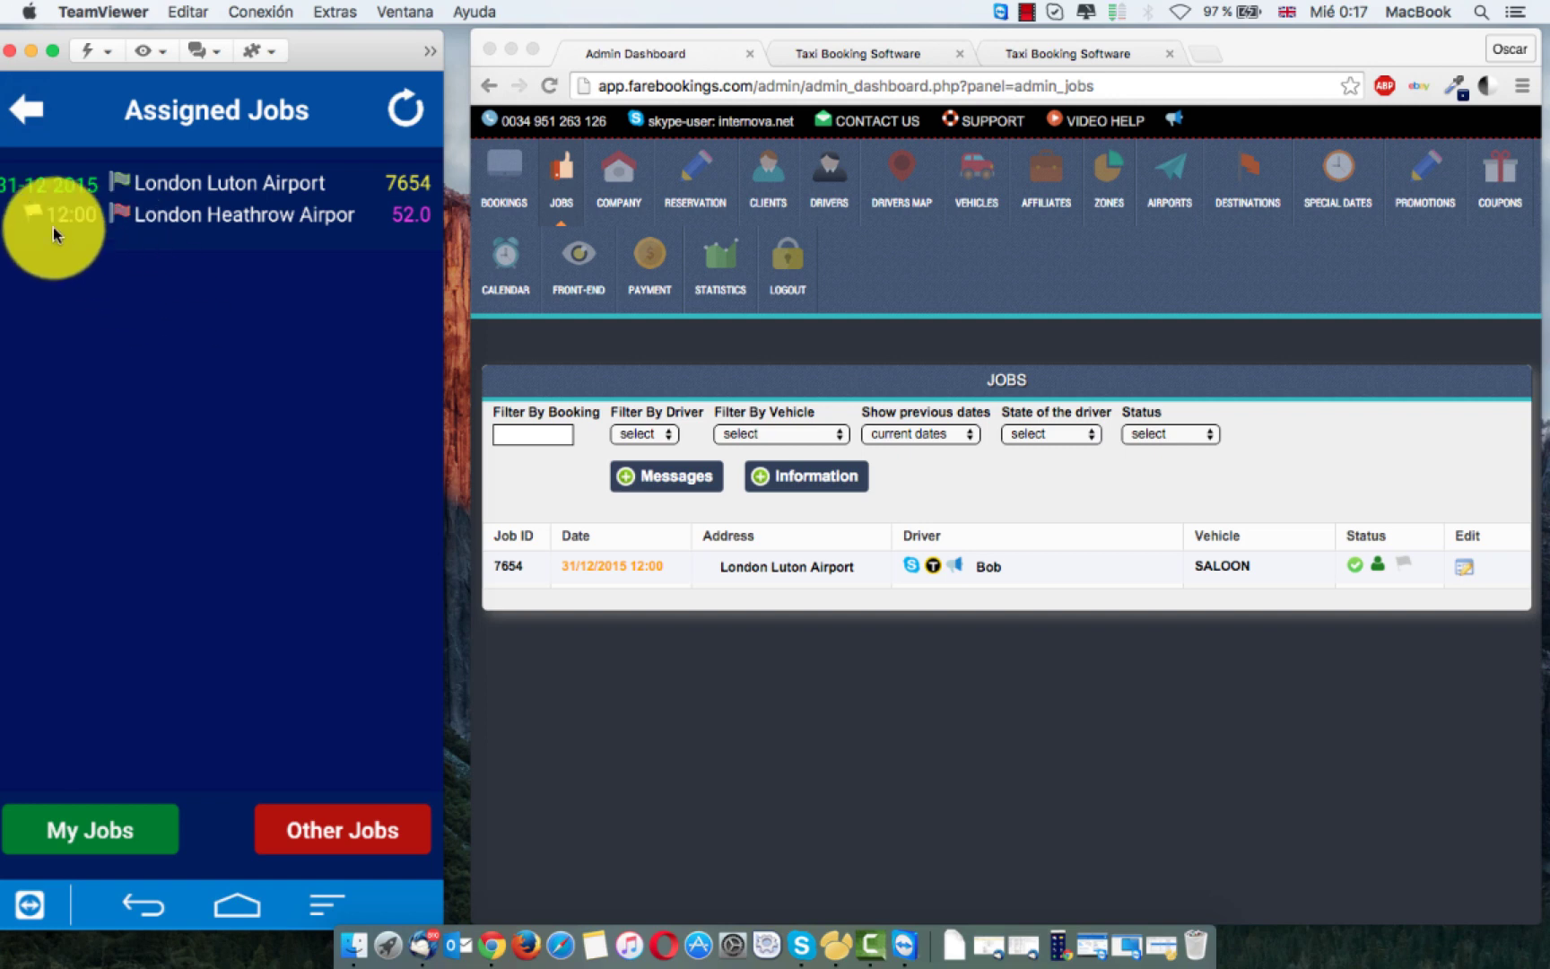
Step: Open the London Luton Airport job 7654 and reject it, confirming Yes in Reject Job
left_click(54, 120)
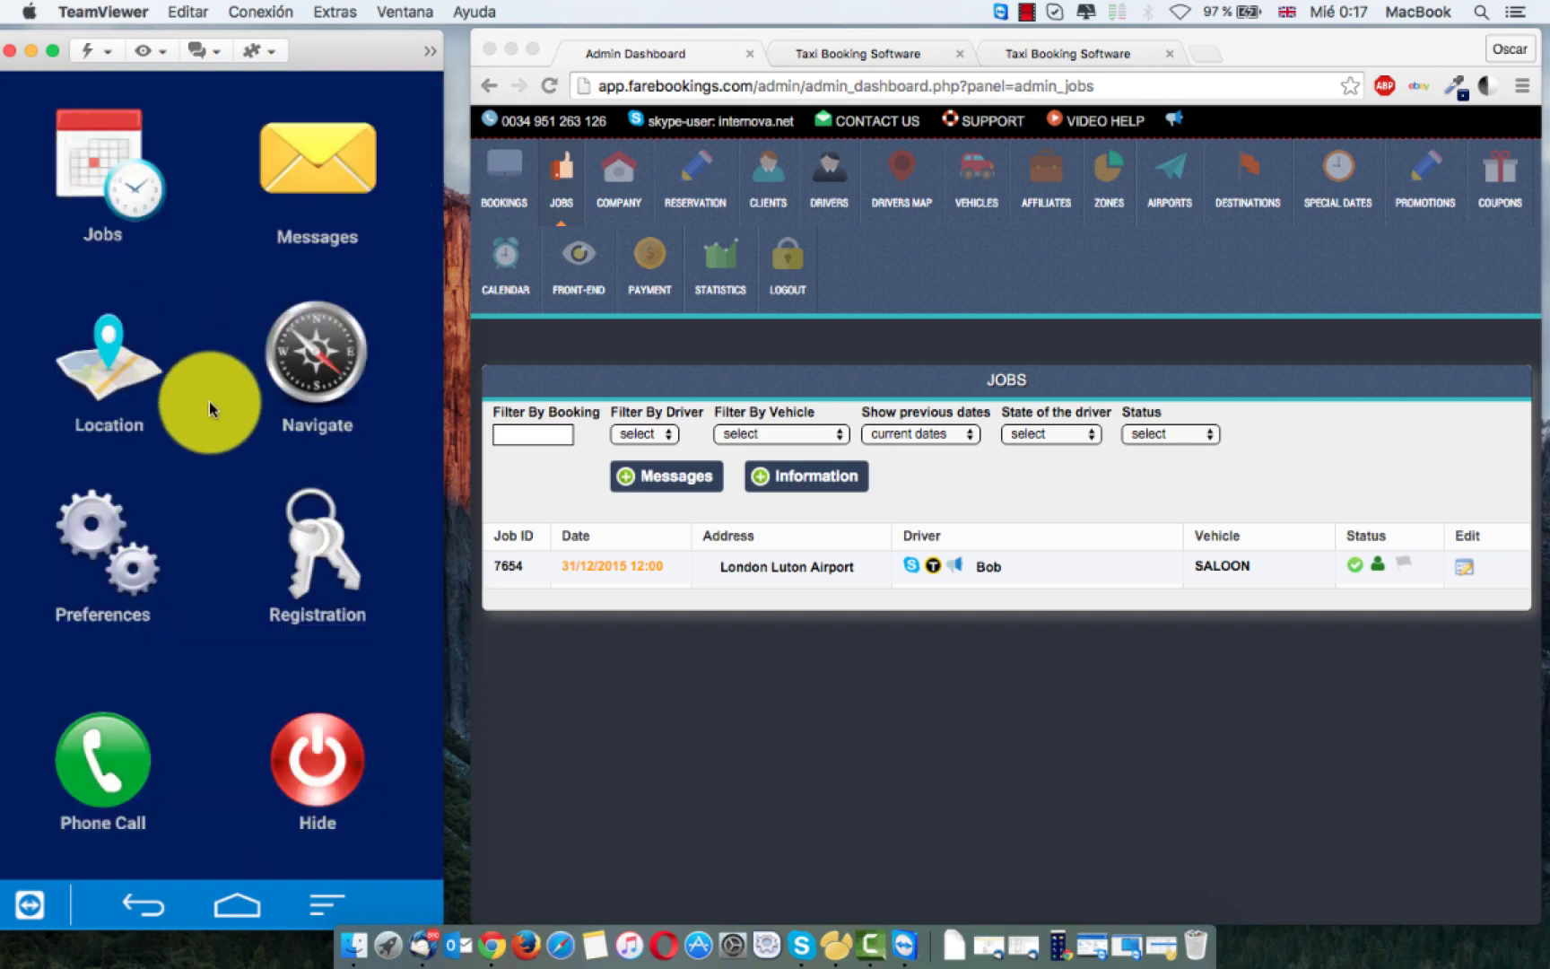
left_click(97, 171)
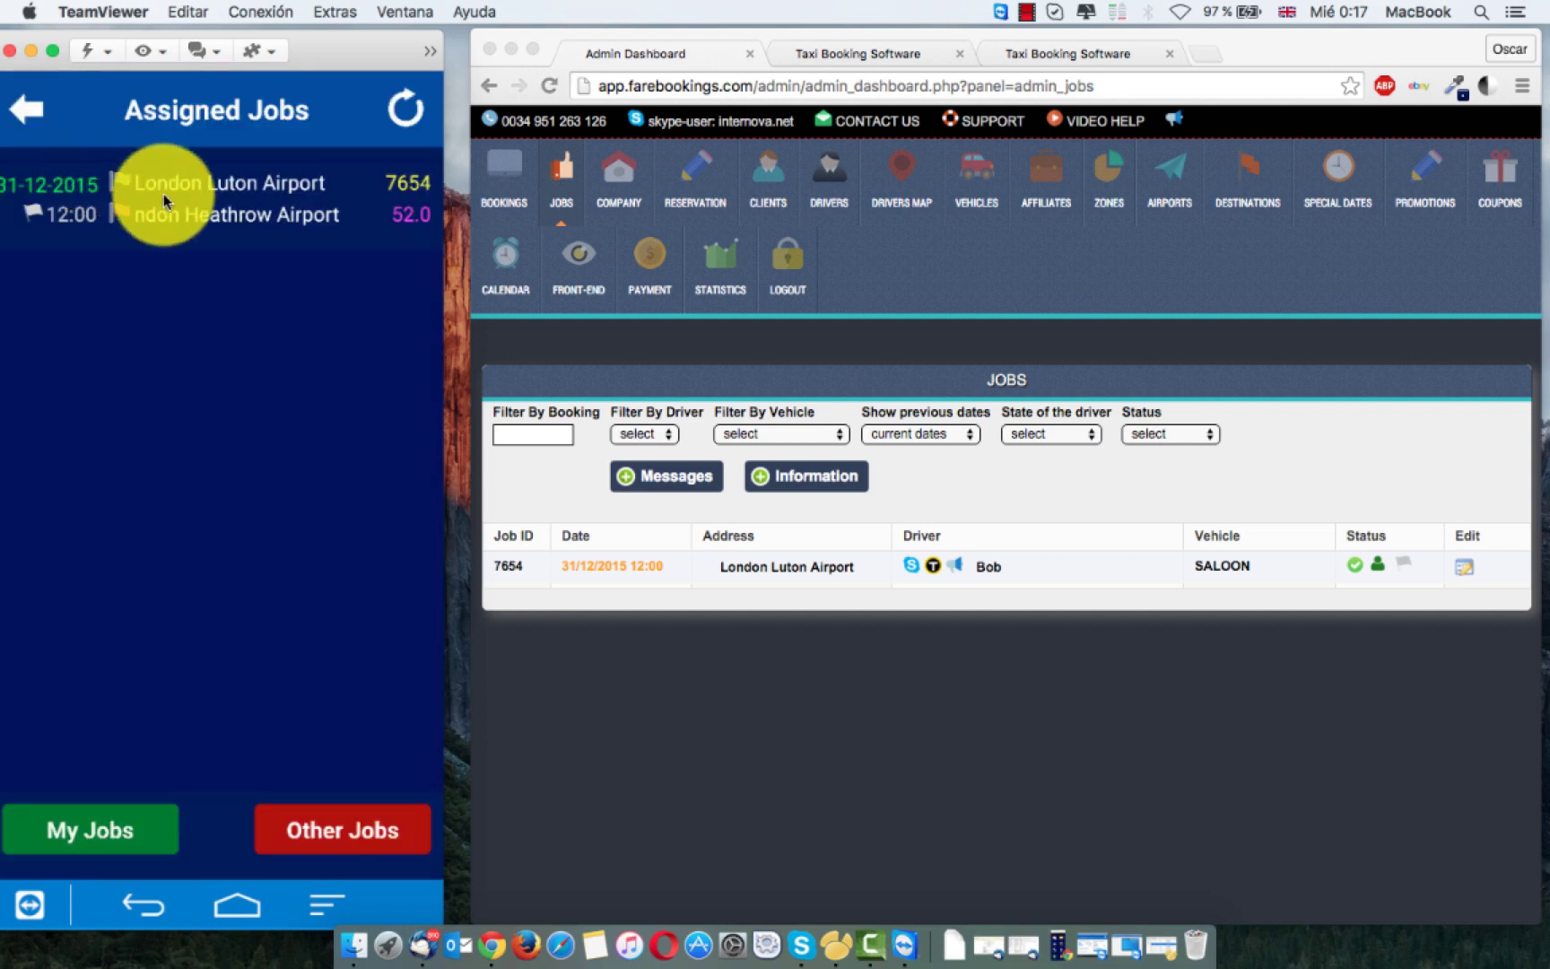
left_click(159, 199)
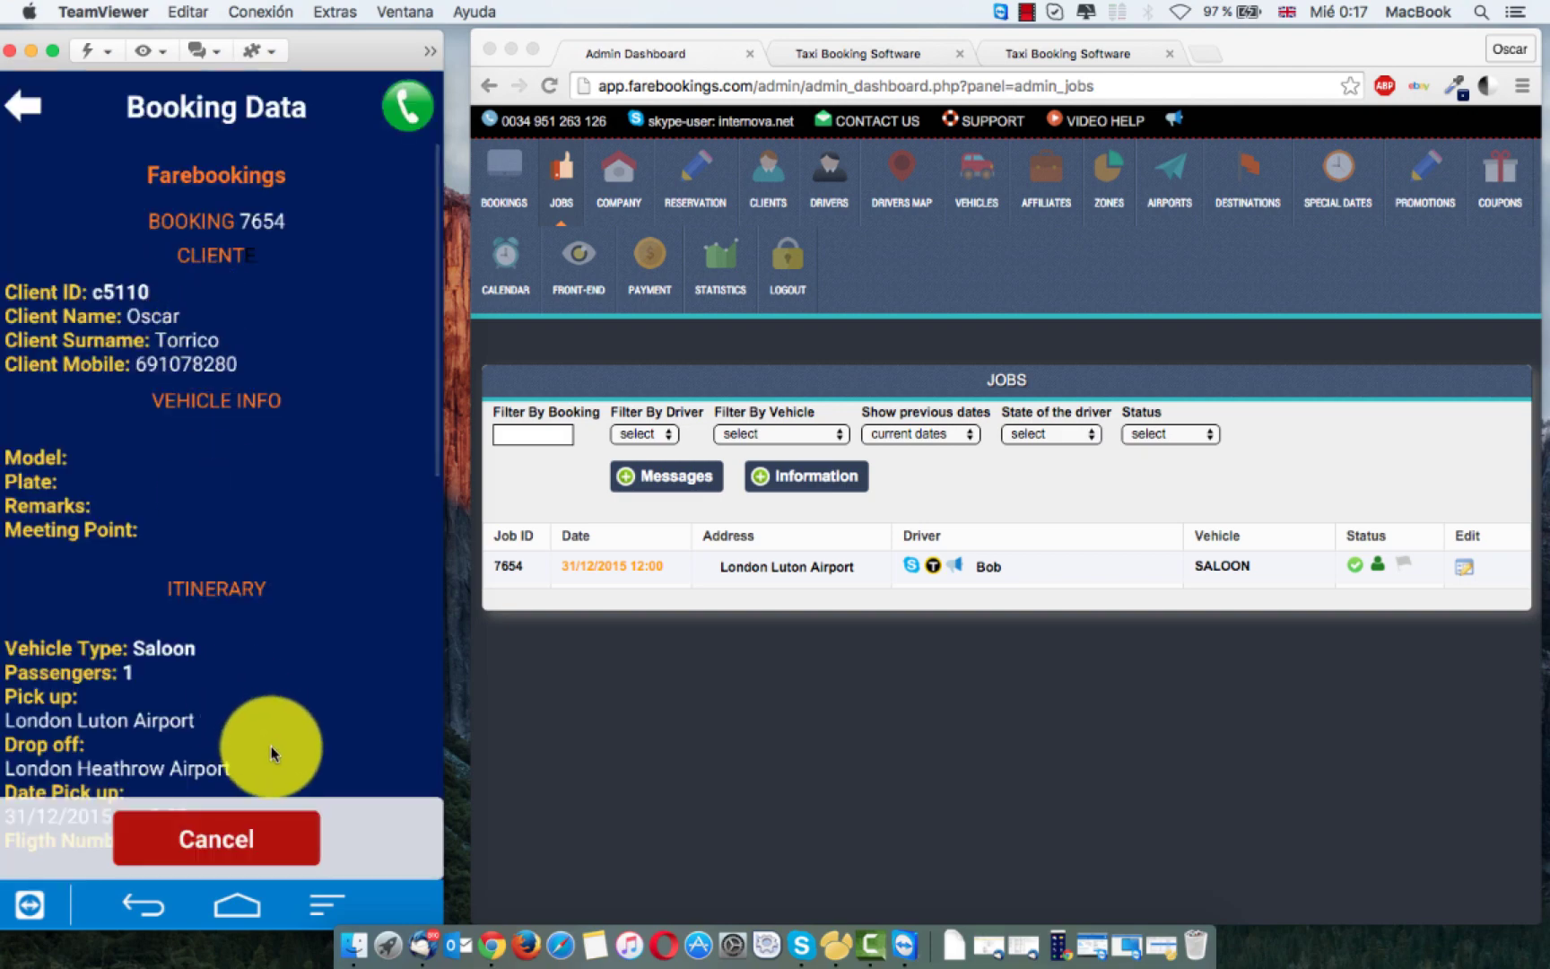
left_click(232, 861)
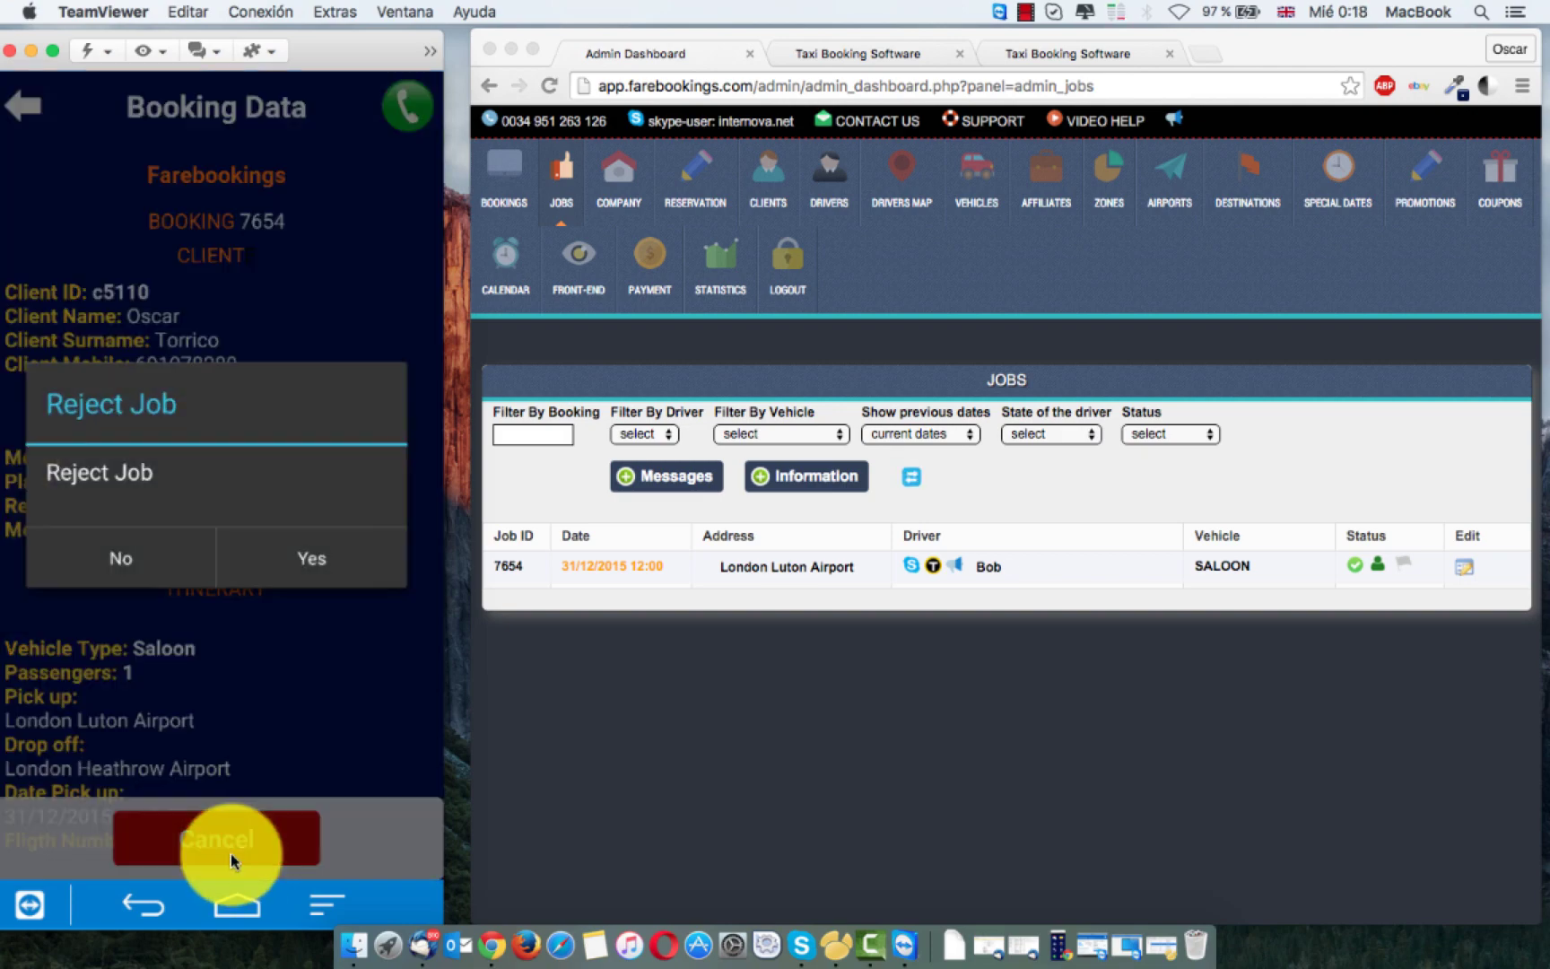
left_click(364, 538)
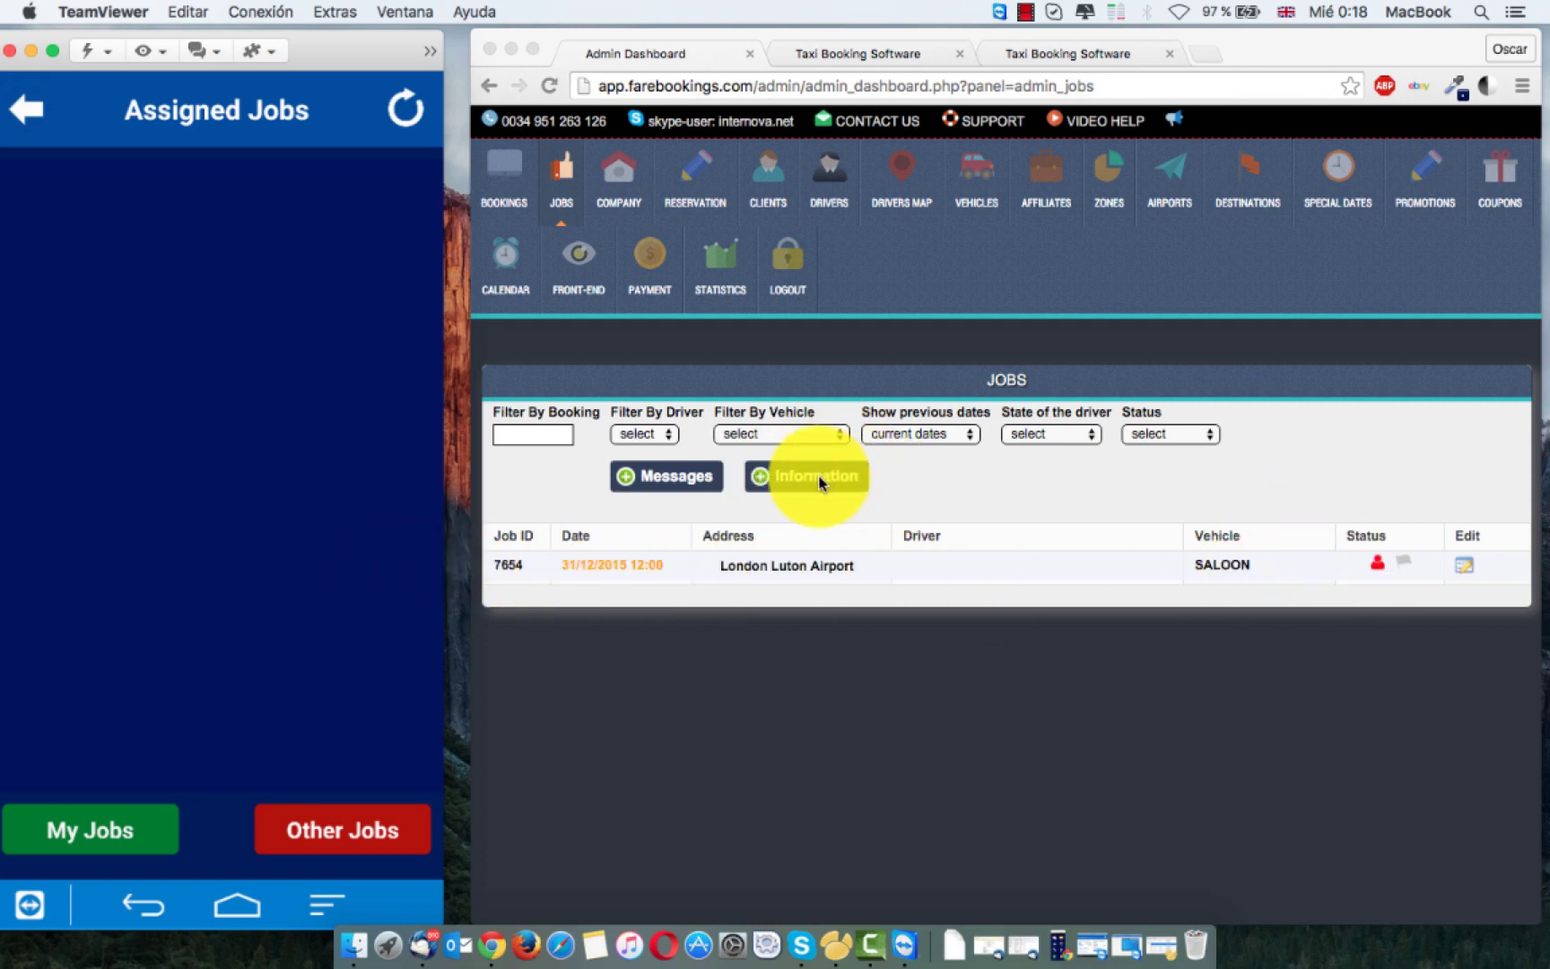
left_click(819, 483)
left_click(822, 478)
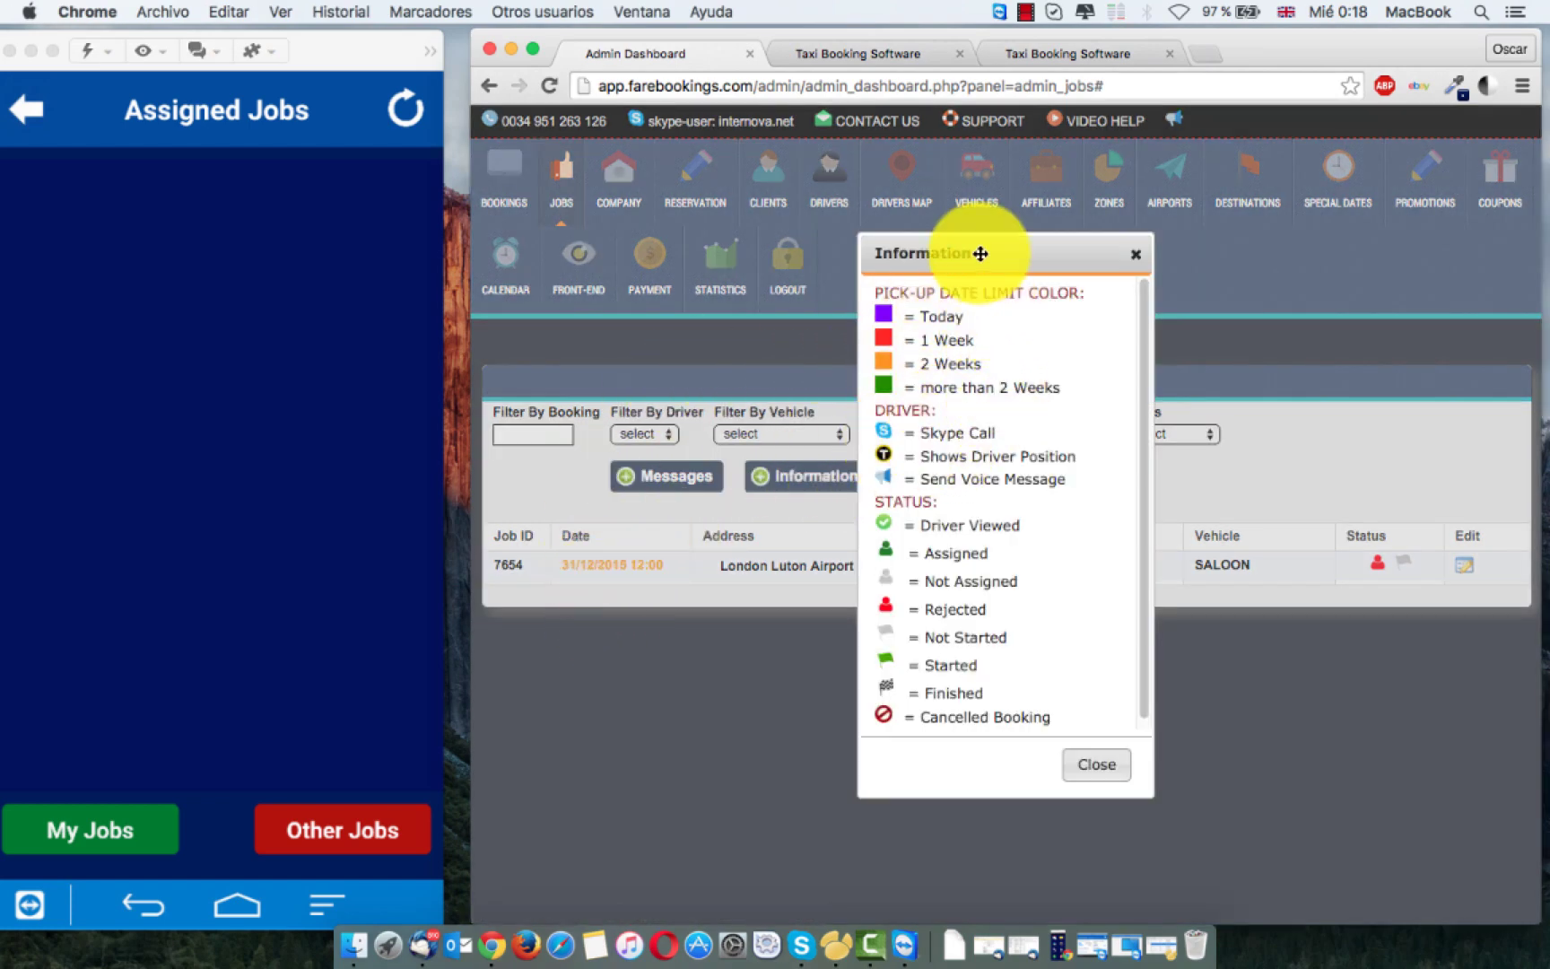
left_click_drag(980, 254, 1293, 203)
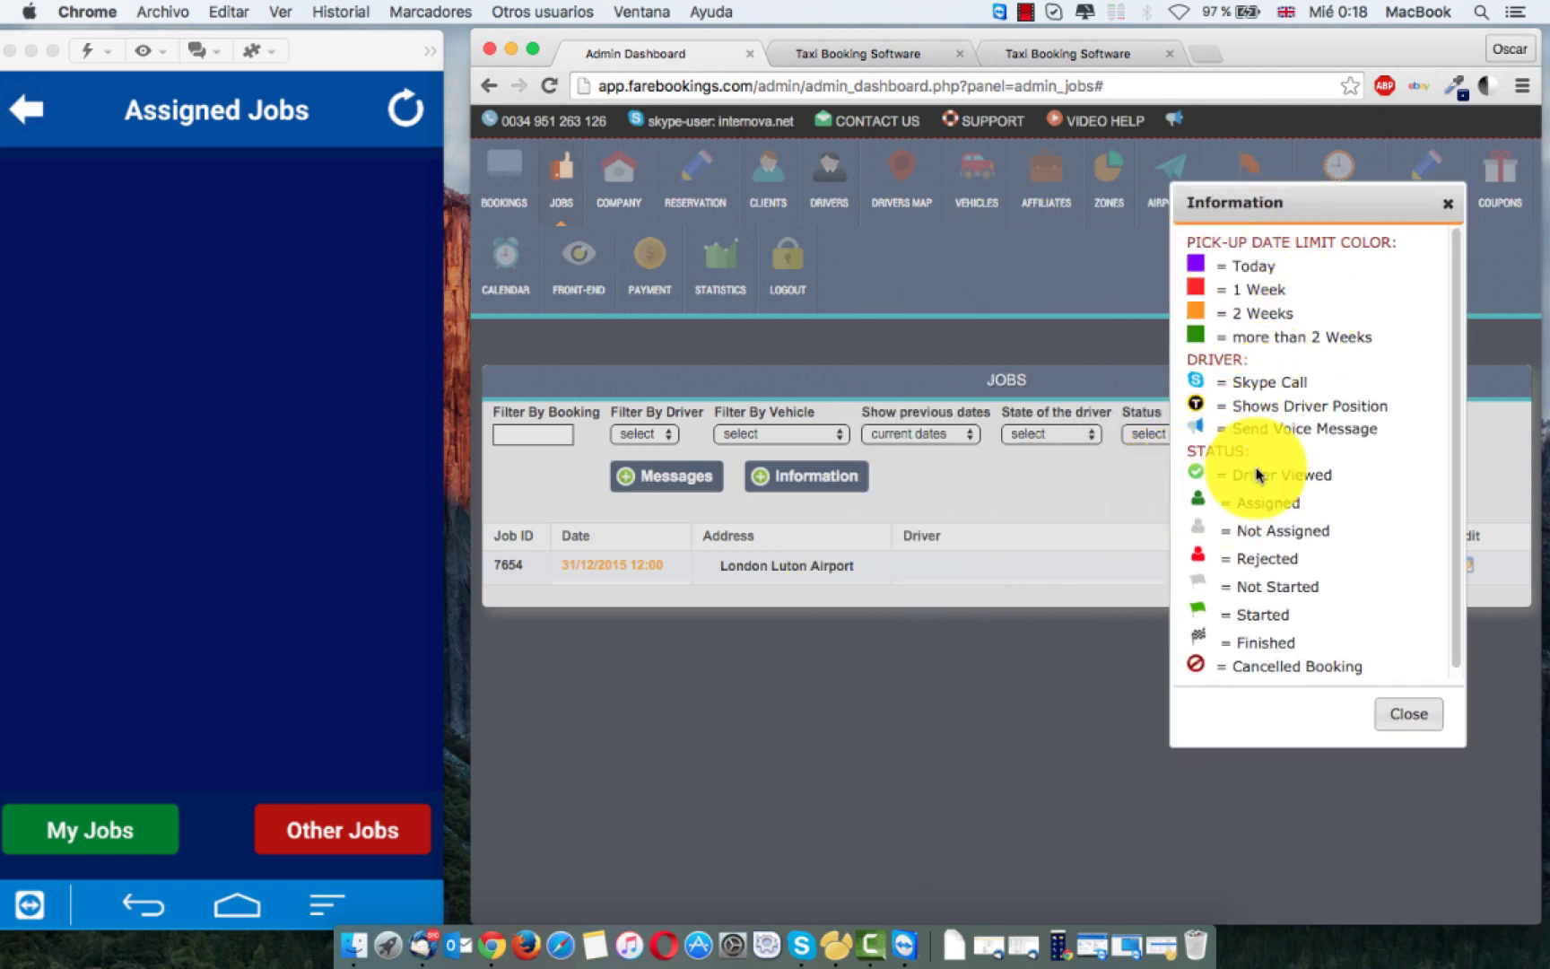
left_click(1409, 715)
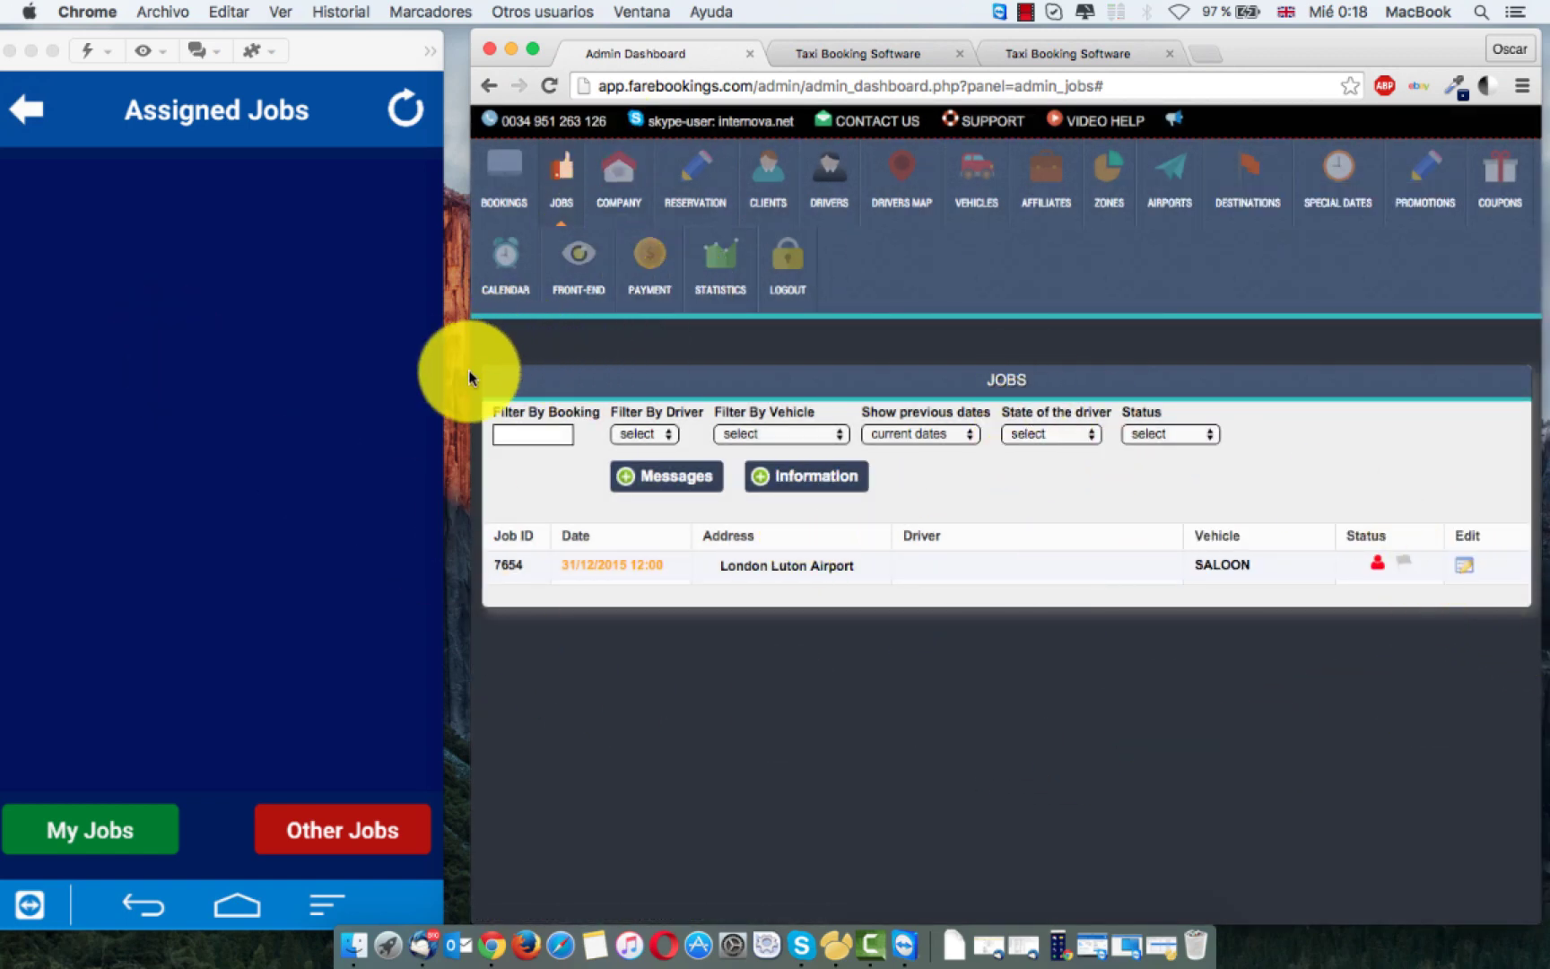
left_click_drag(471, 356, 456, 357)
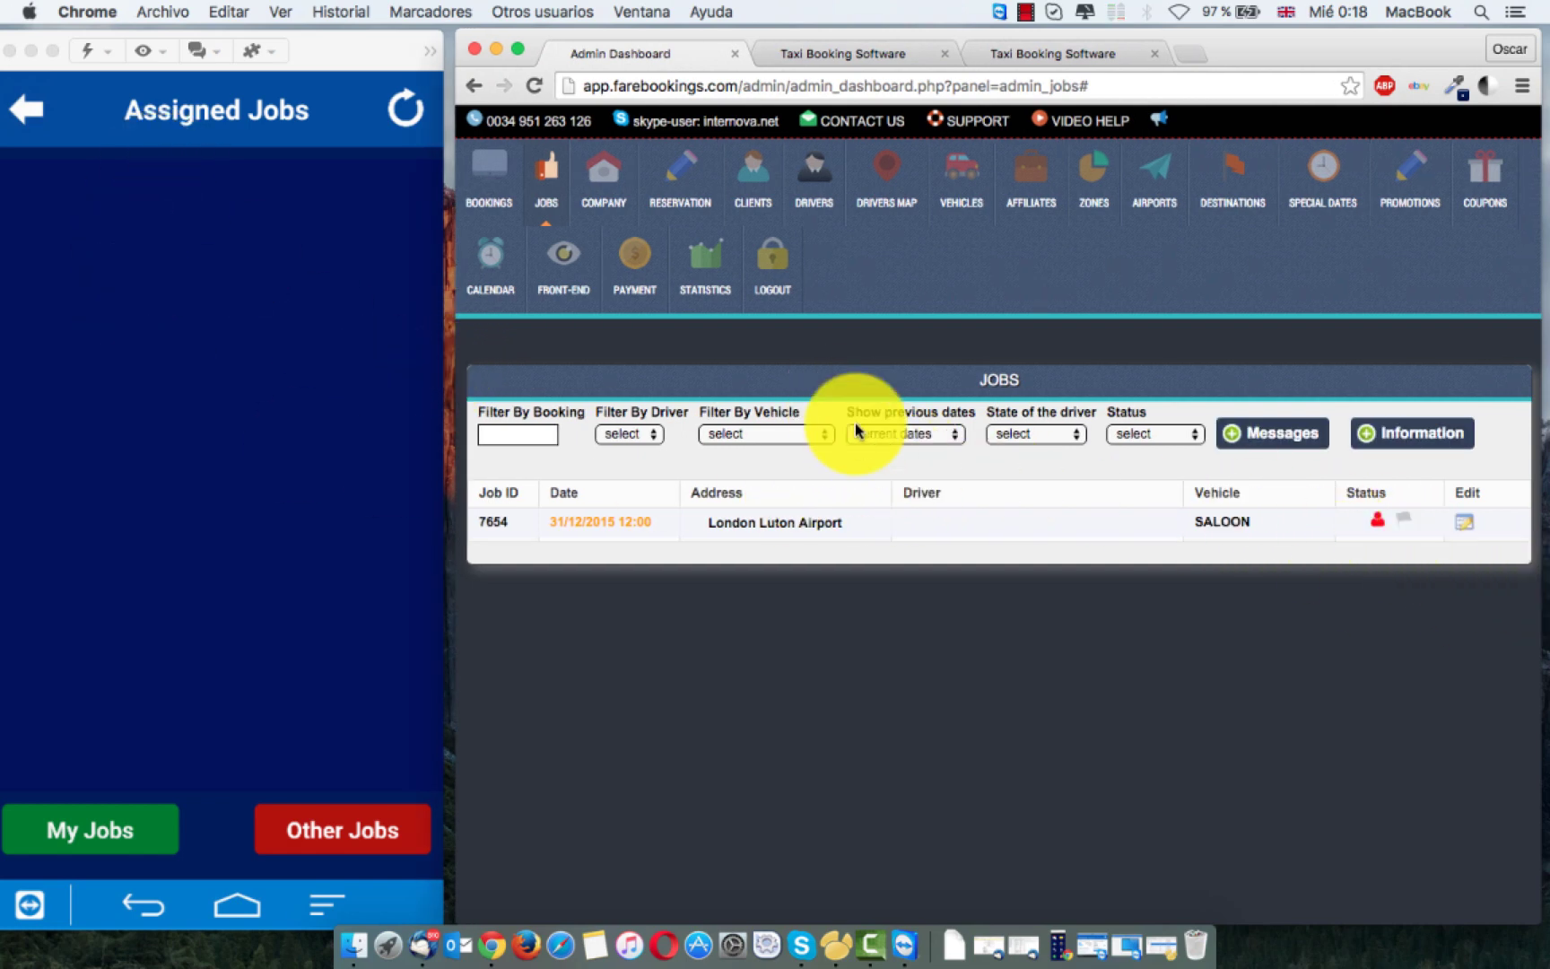
left_click(36, 115)
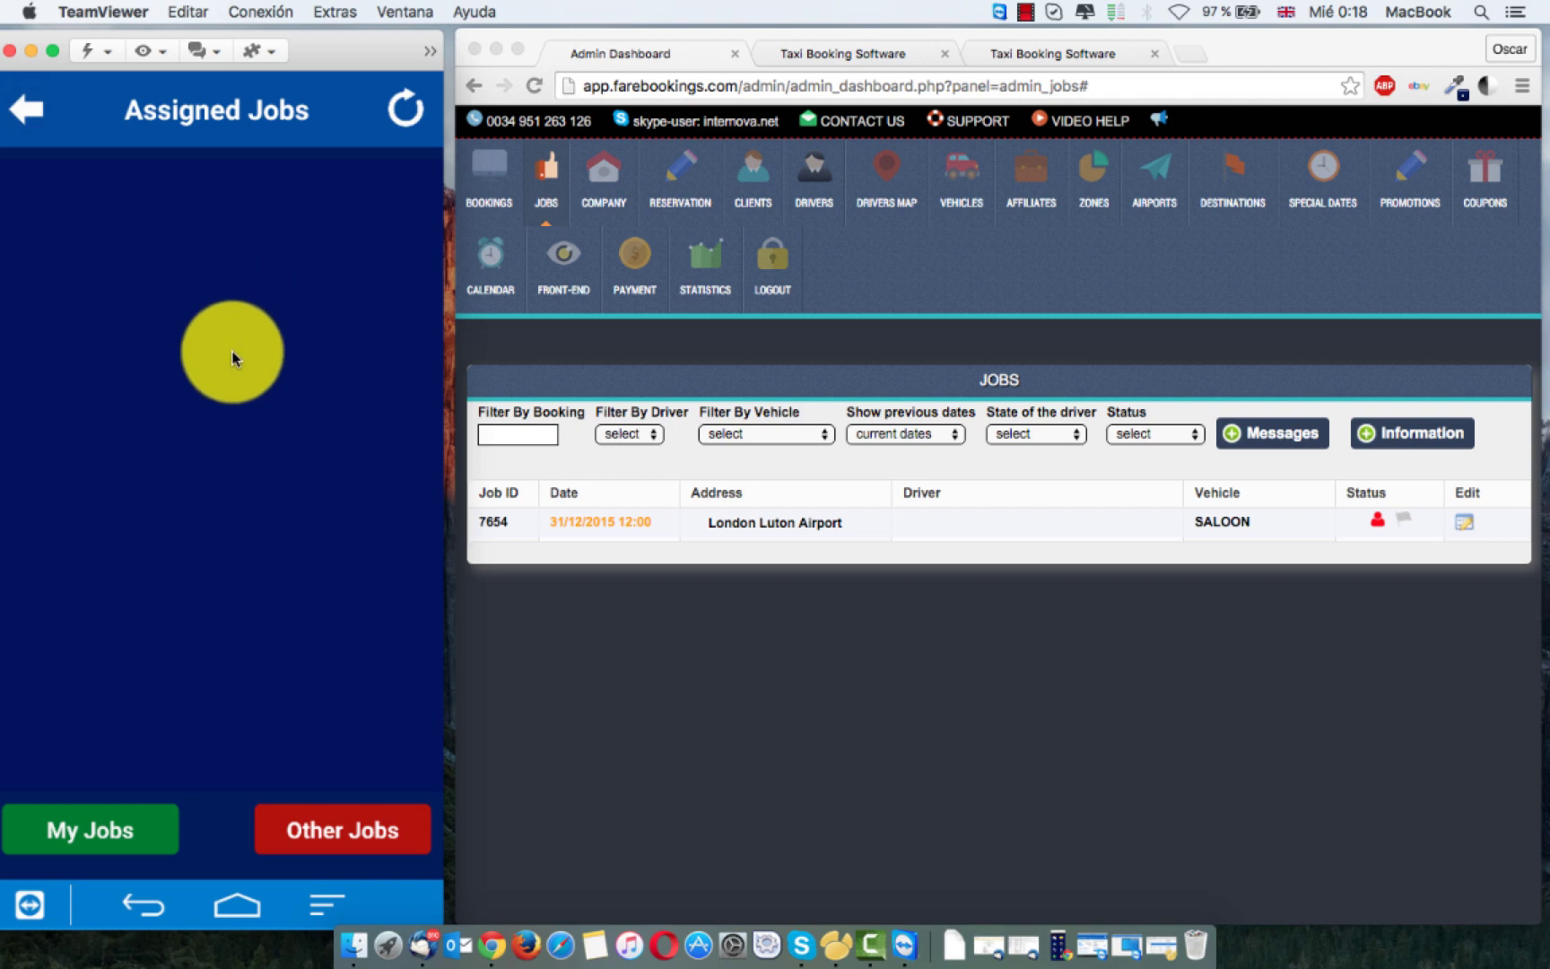
Step: Return the phone app to its home menu and reassign job 7654 to the original driver, keeping SALOON
right_click(231, 358)
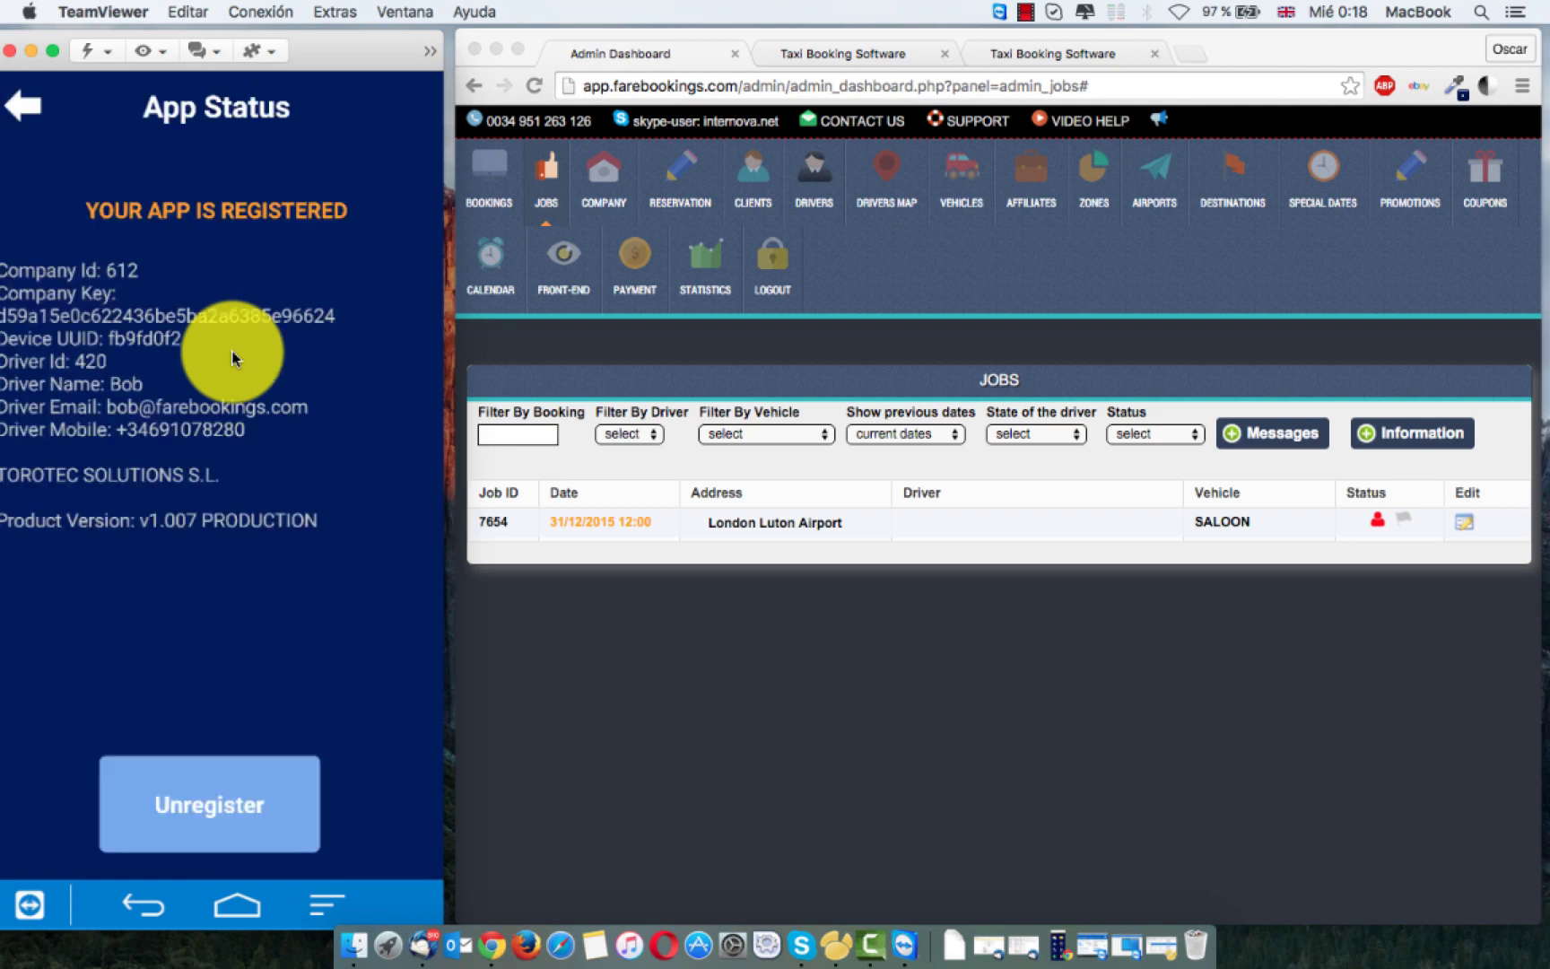
right_click(232, 358)
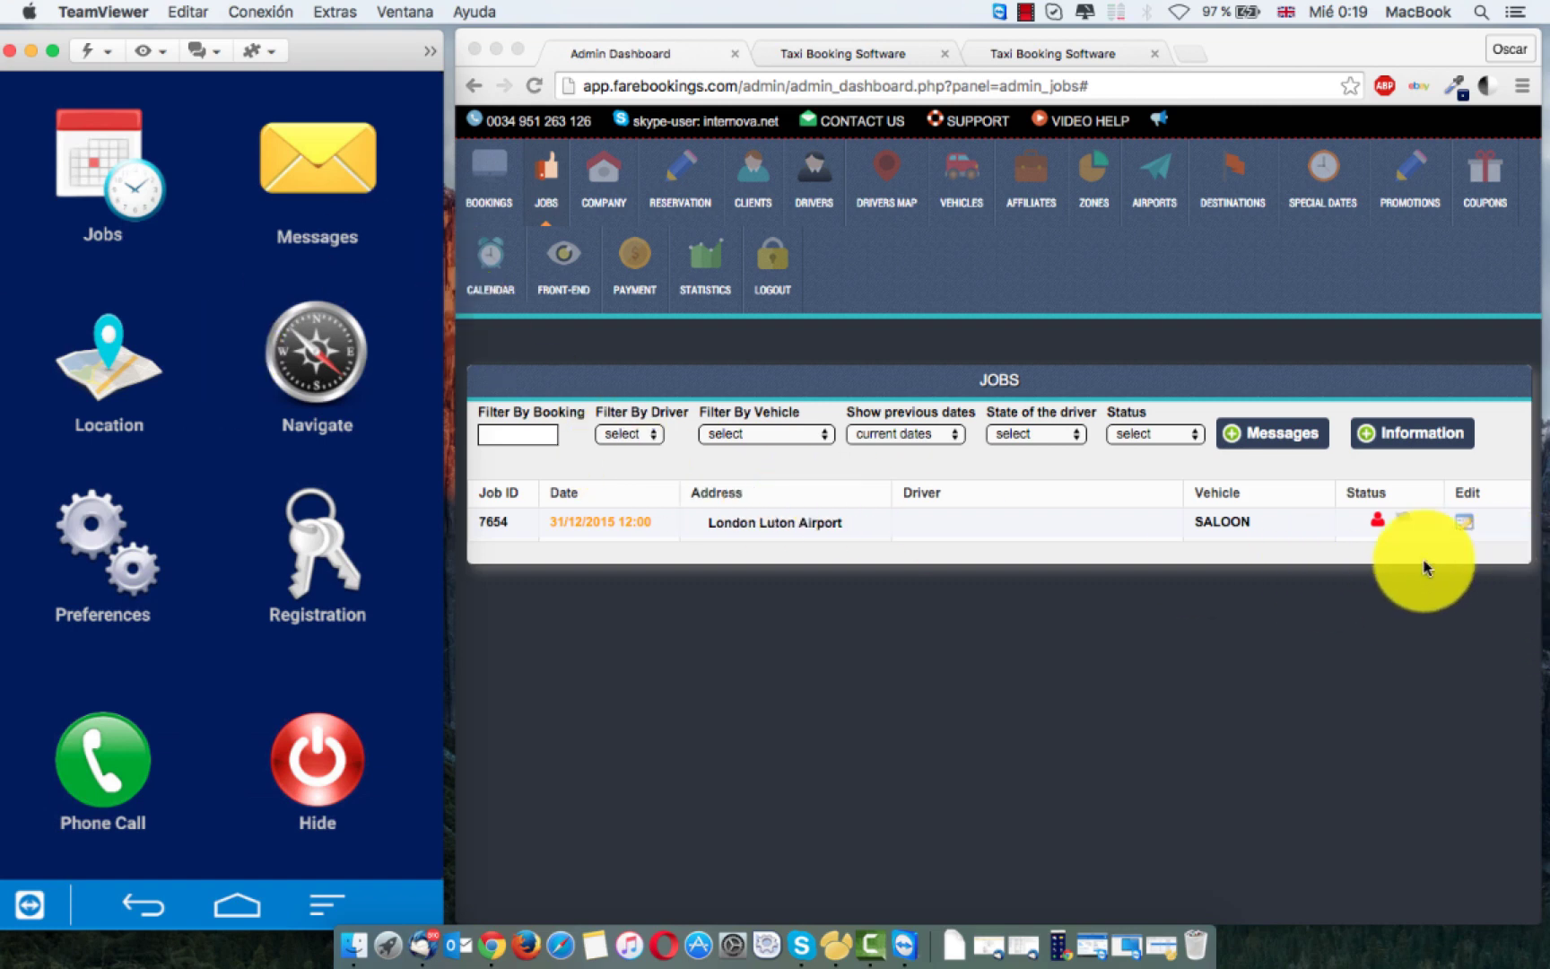
left_click(1467, 526)
left_click(1465, 529)
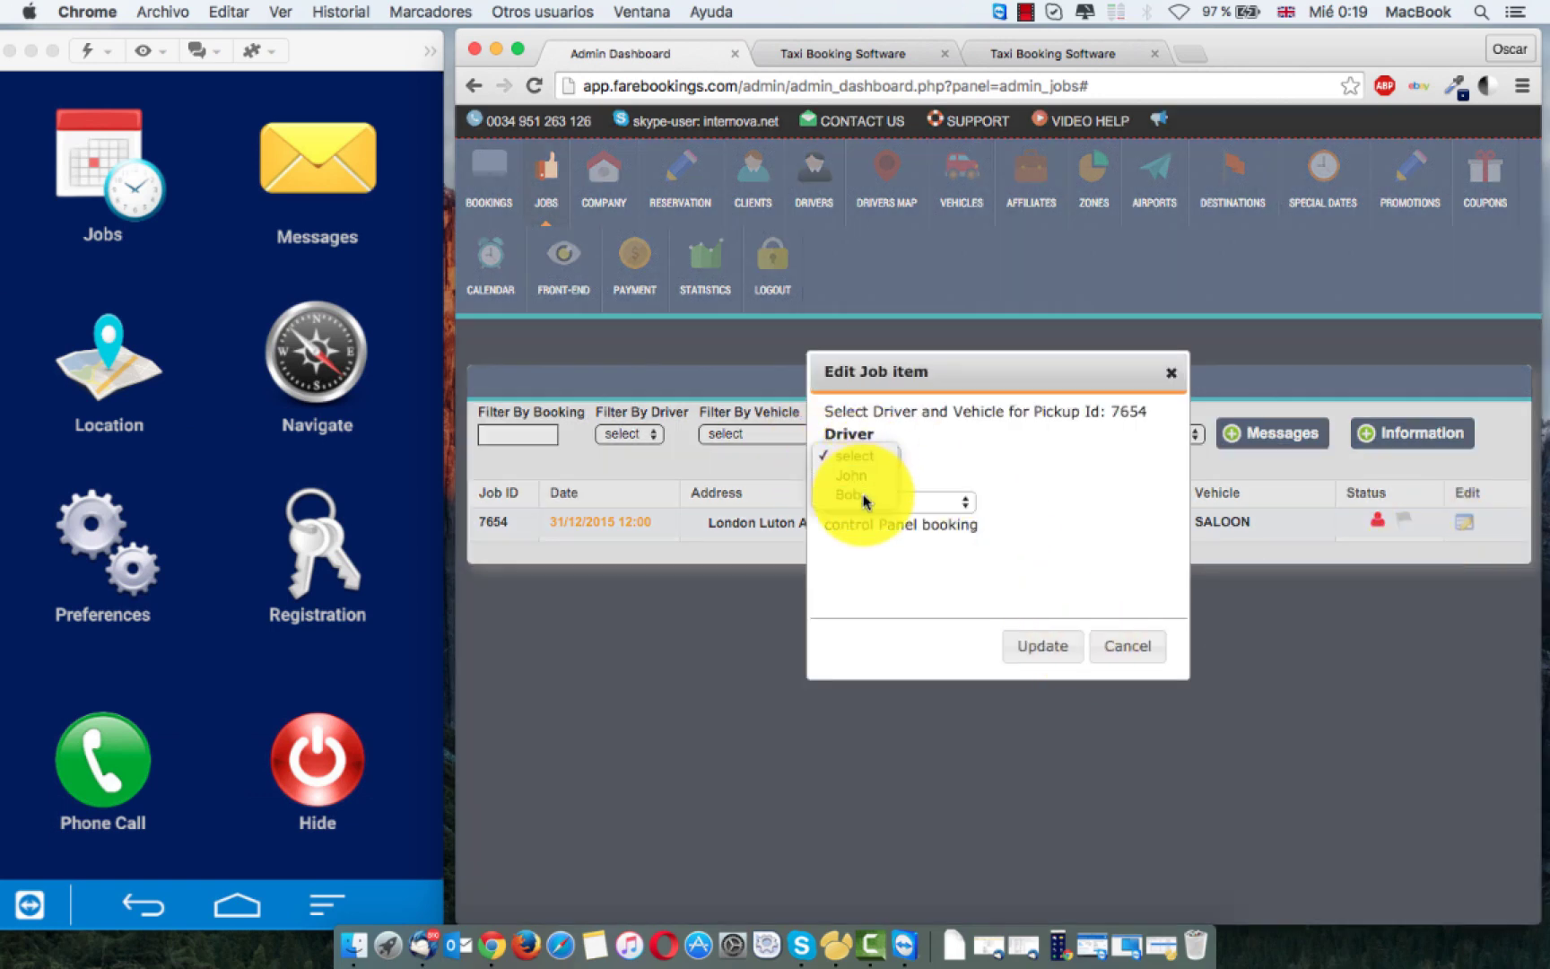
left_click(864, 495)
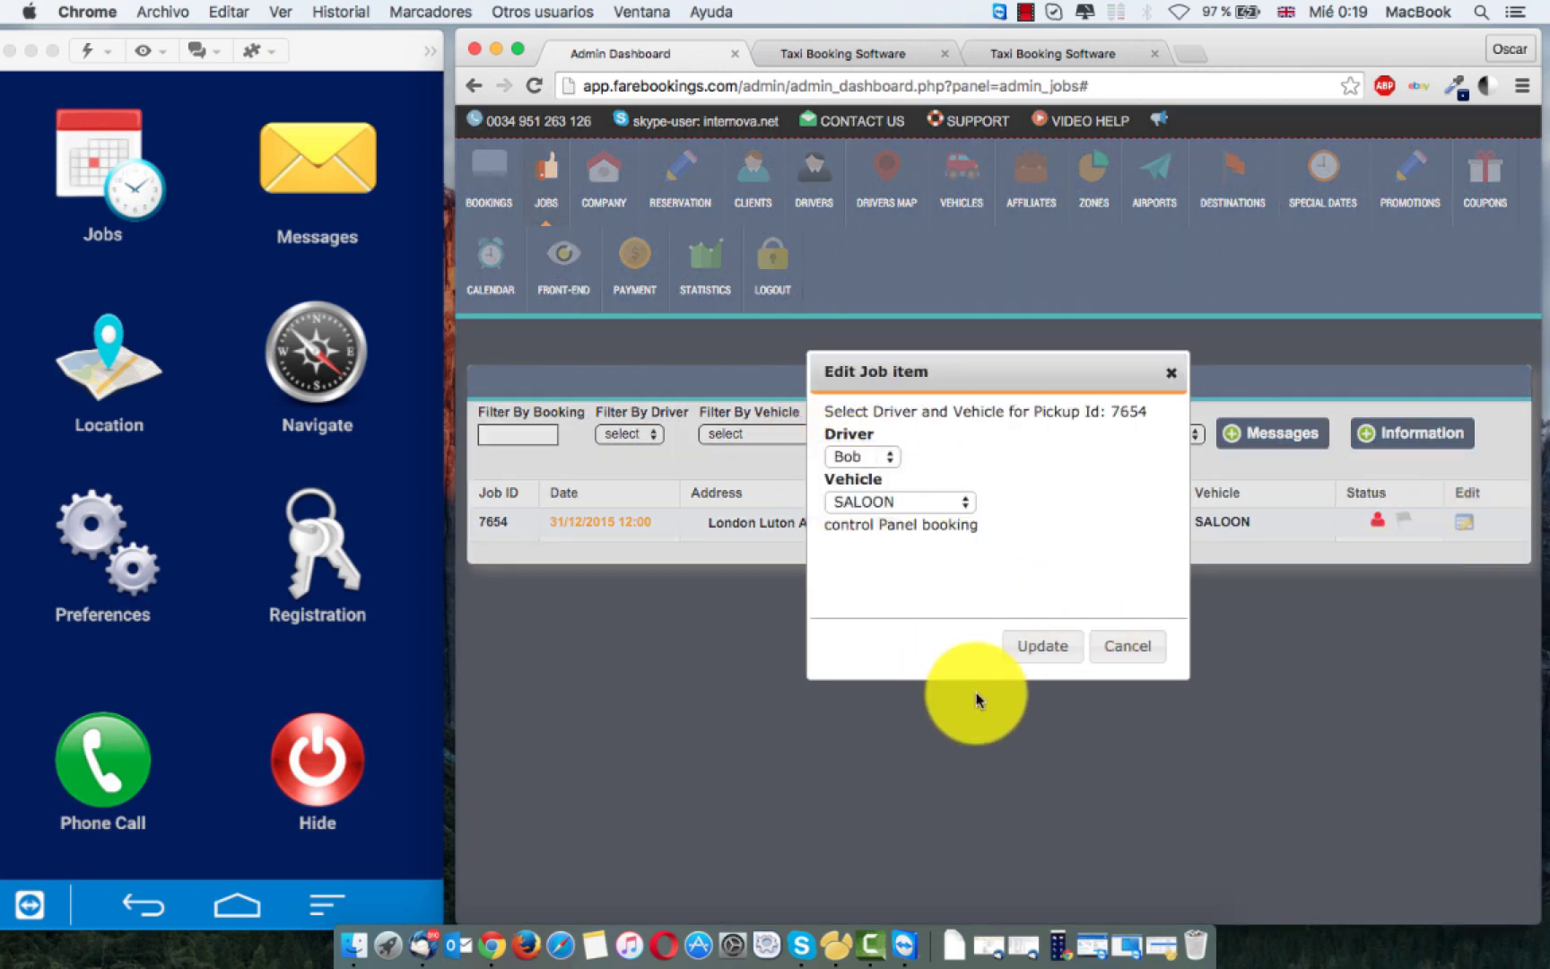
left_click(1022, 666)
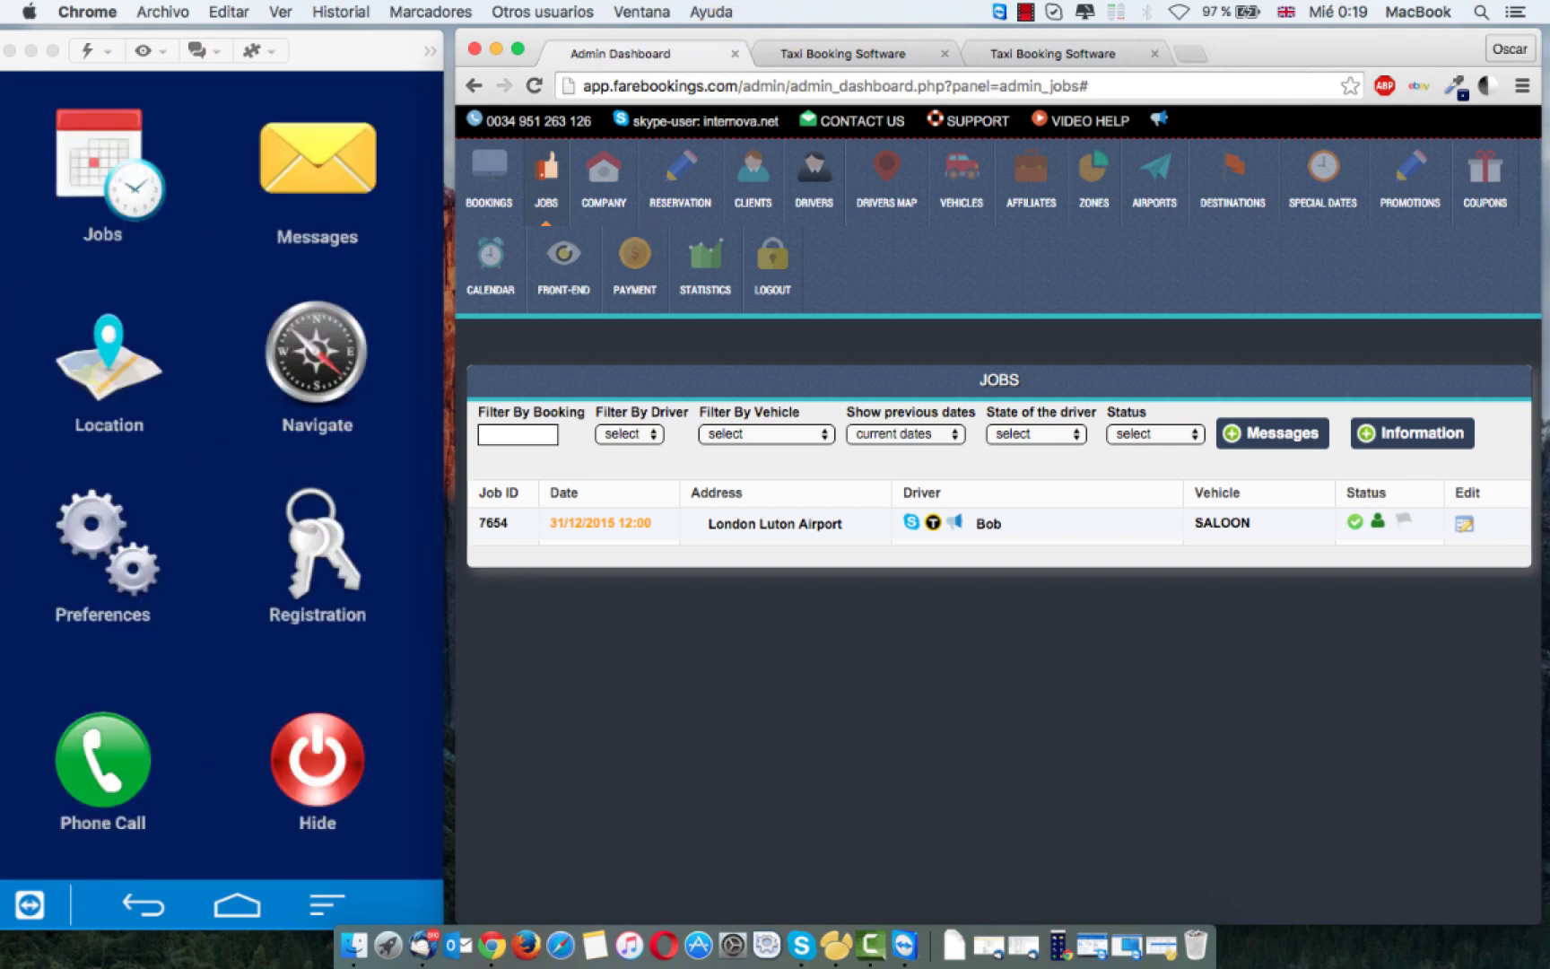
Step: Close the TeamViewer mirror, switch to the Mobizen Chrome window and open Jobs in the driver app
left_click(347, 65)
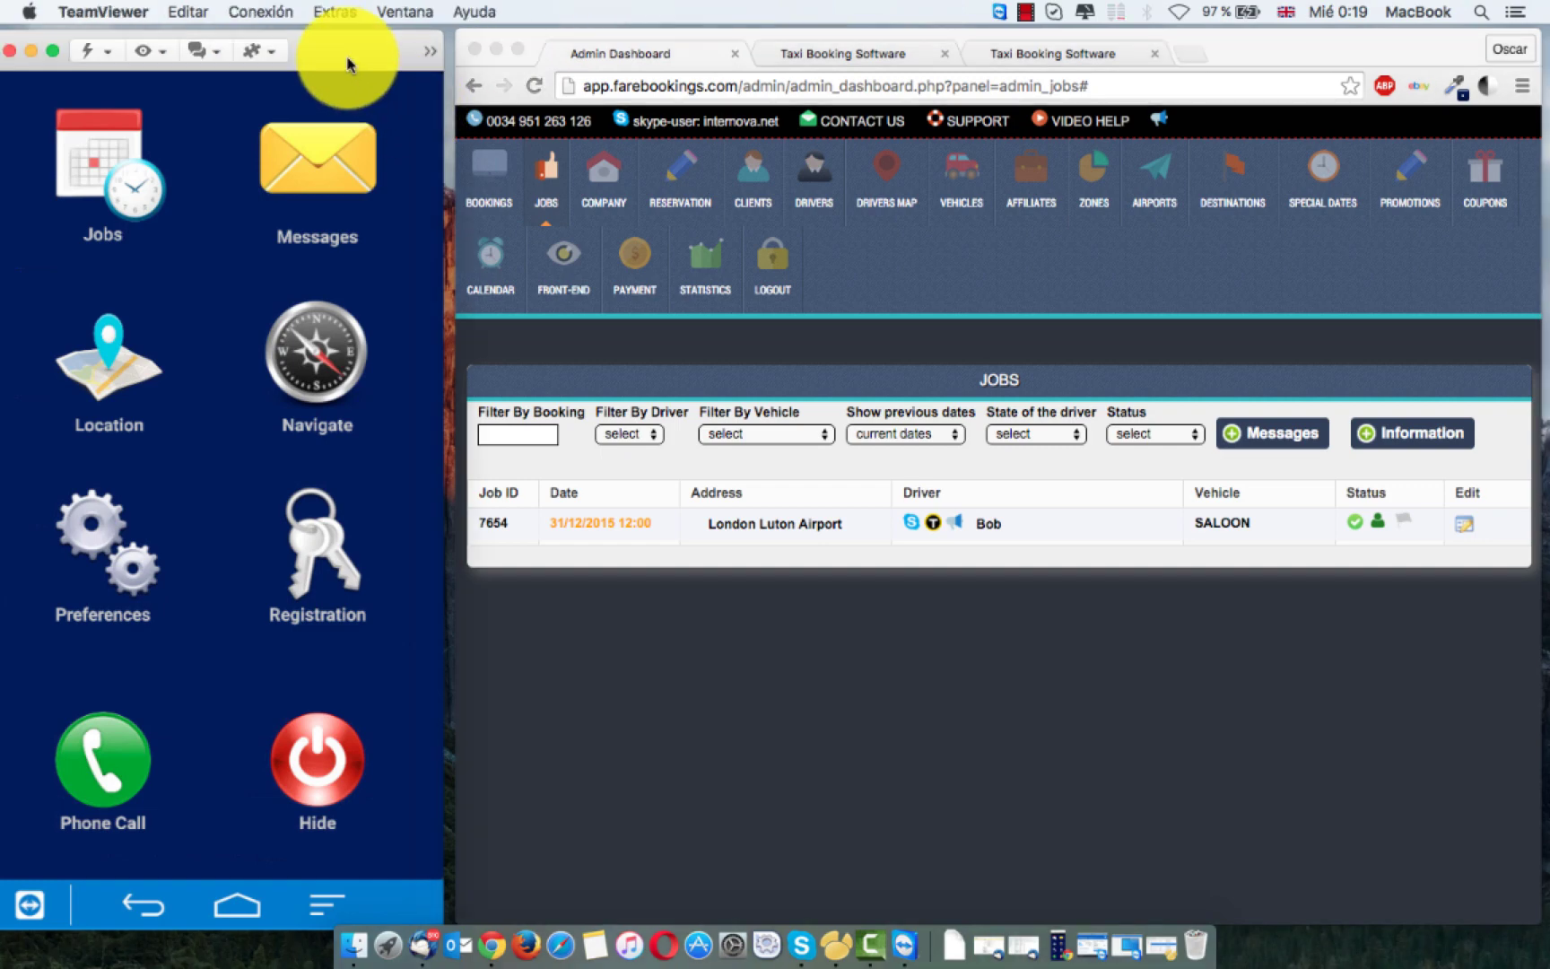
key("super+w")
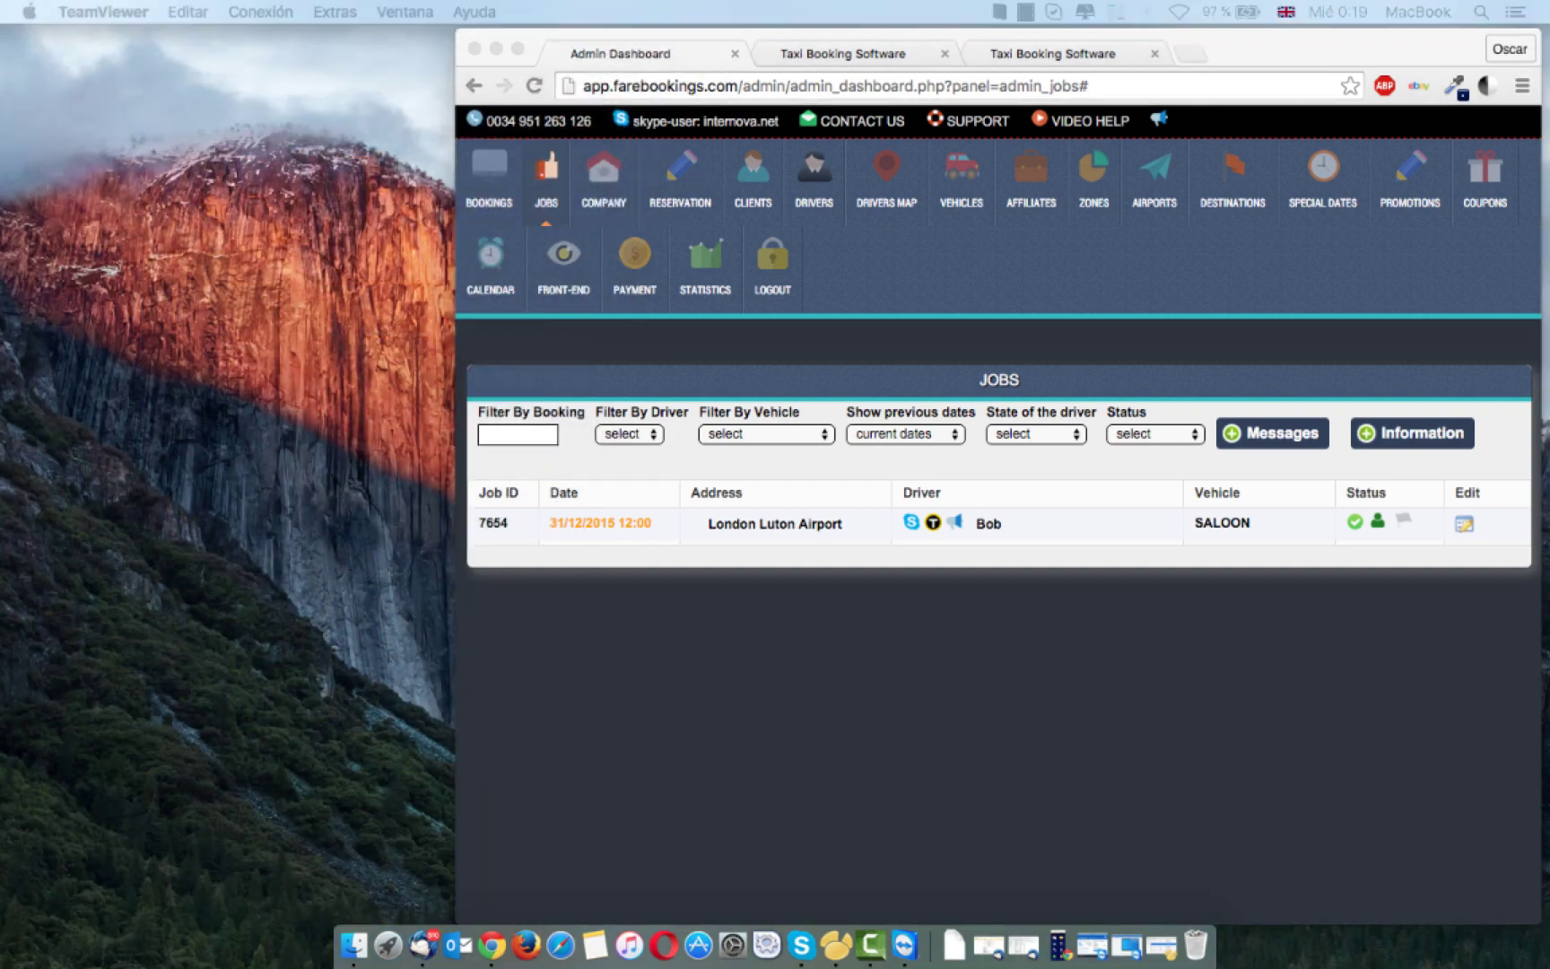
key("super+Tab")
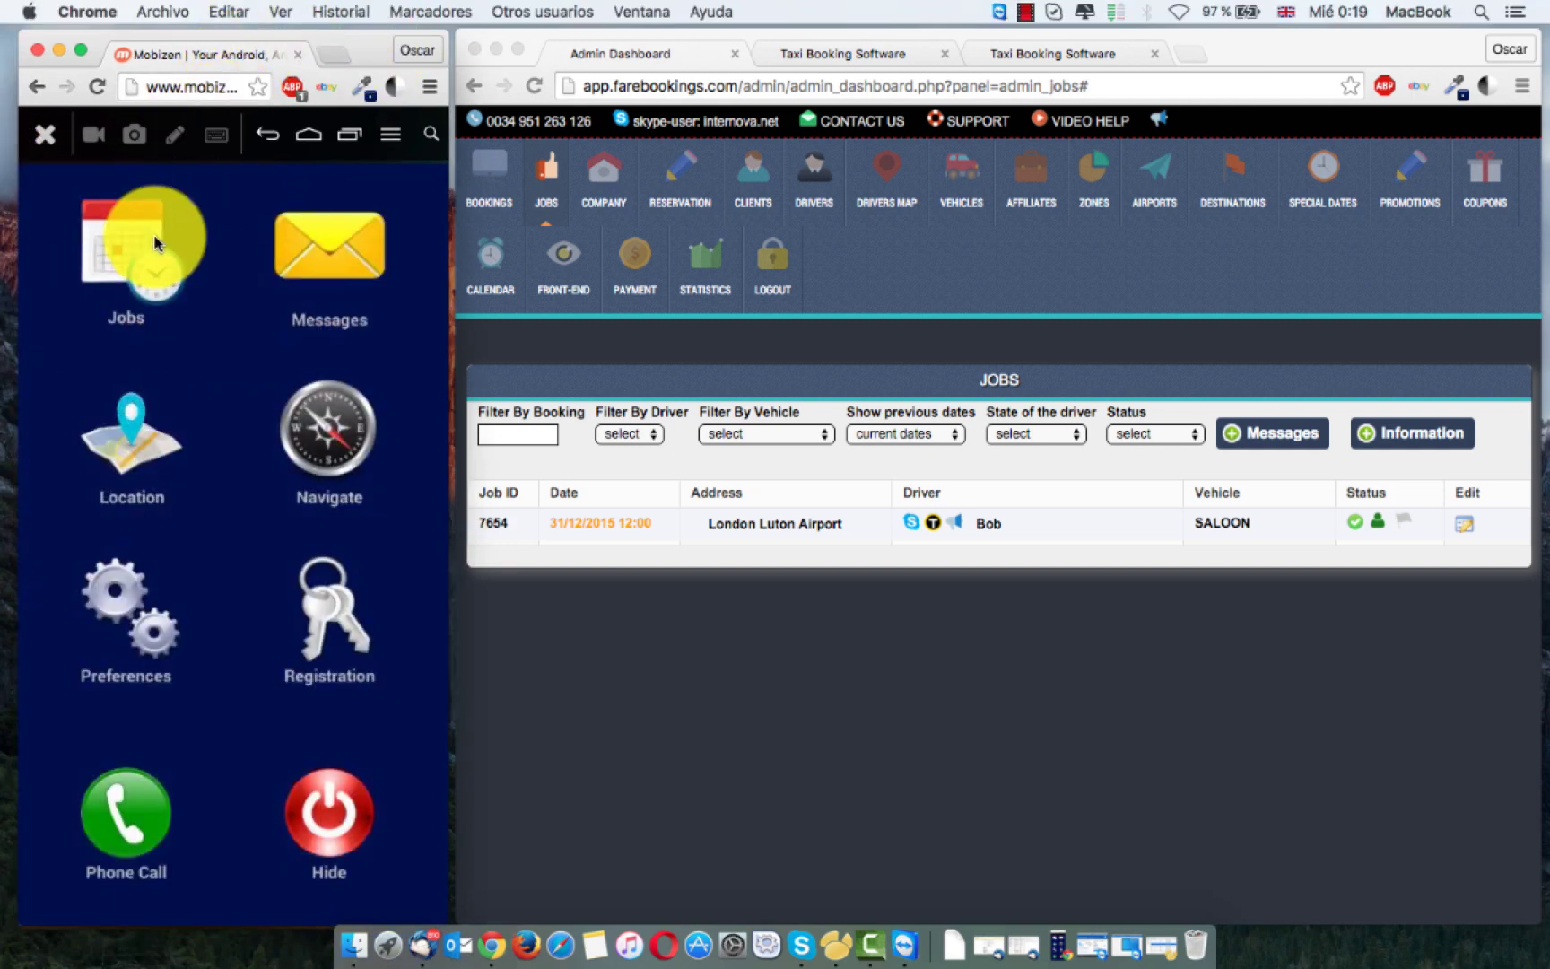
left_click(155, 242)
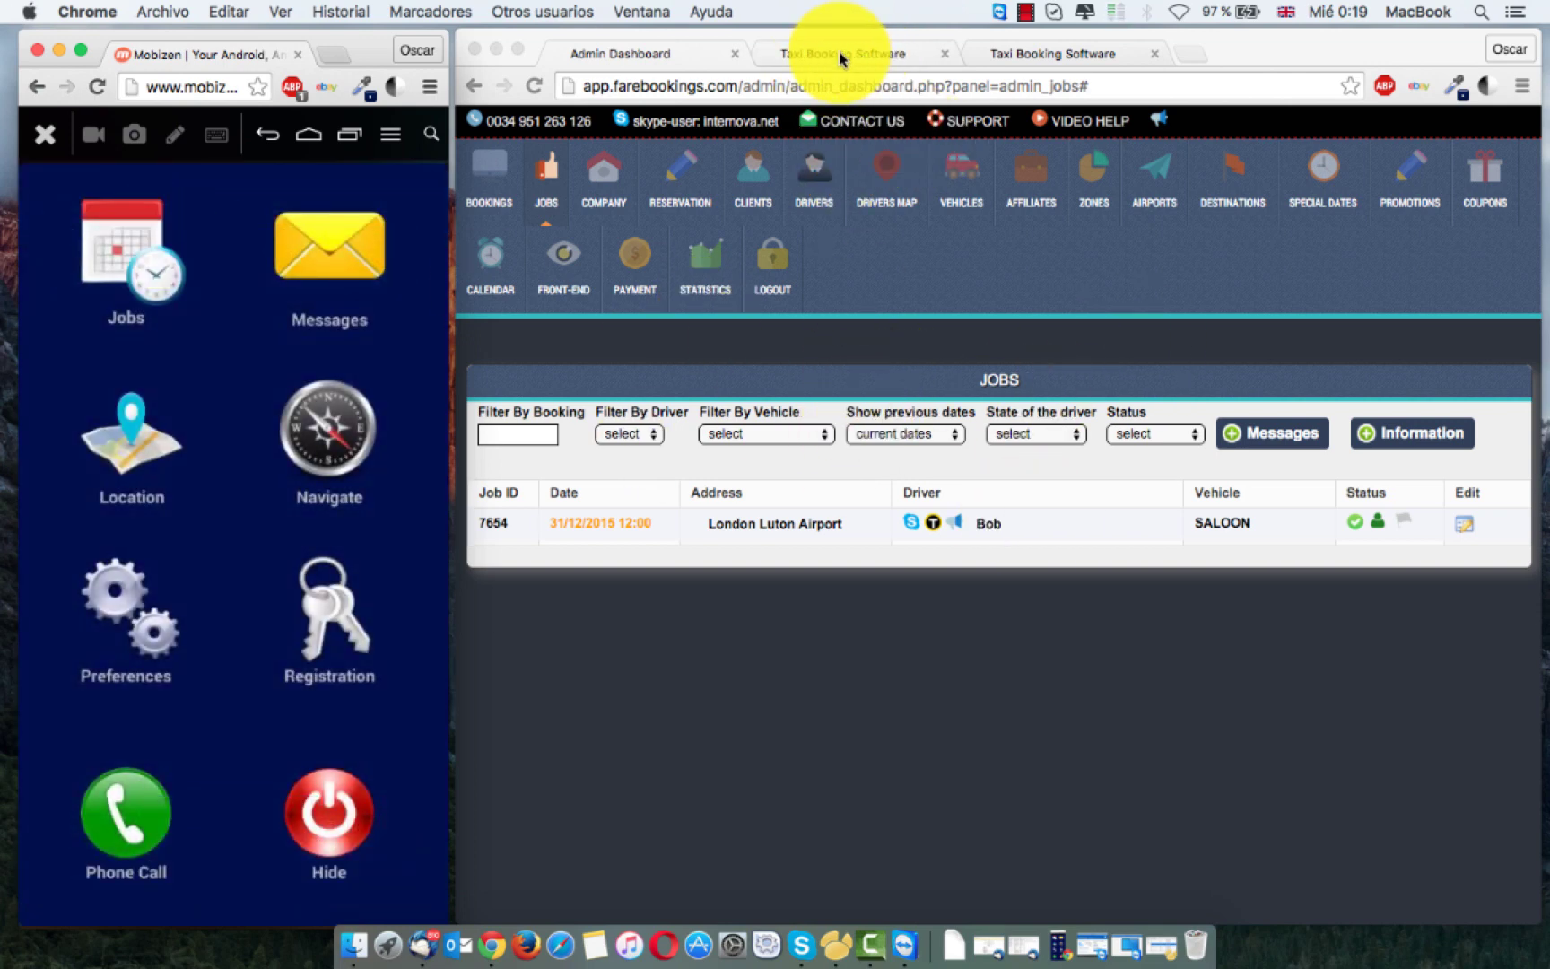
Step: Reassign job 7654 to John with SALOON, then open the assignment message on the phone
left_click(1465, 529)
left_click(1464, 524)
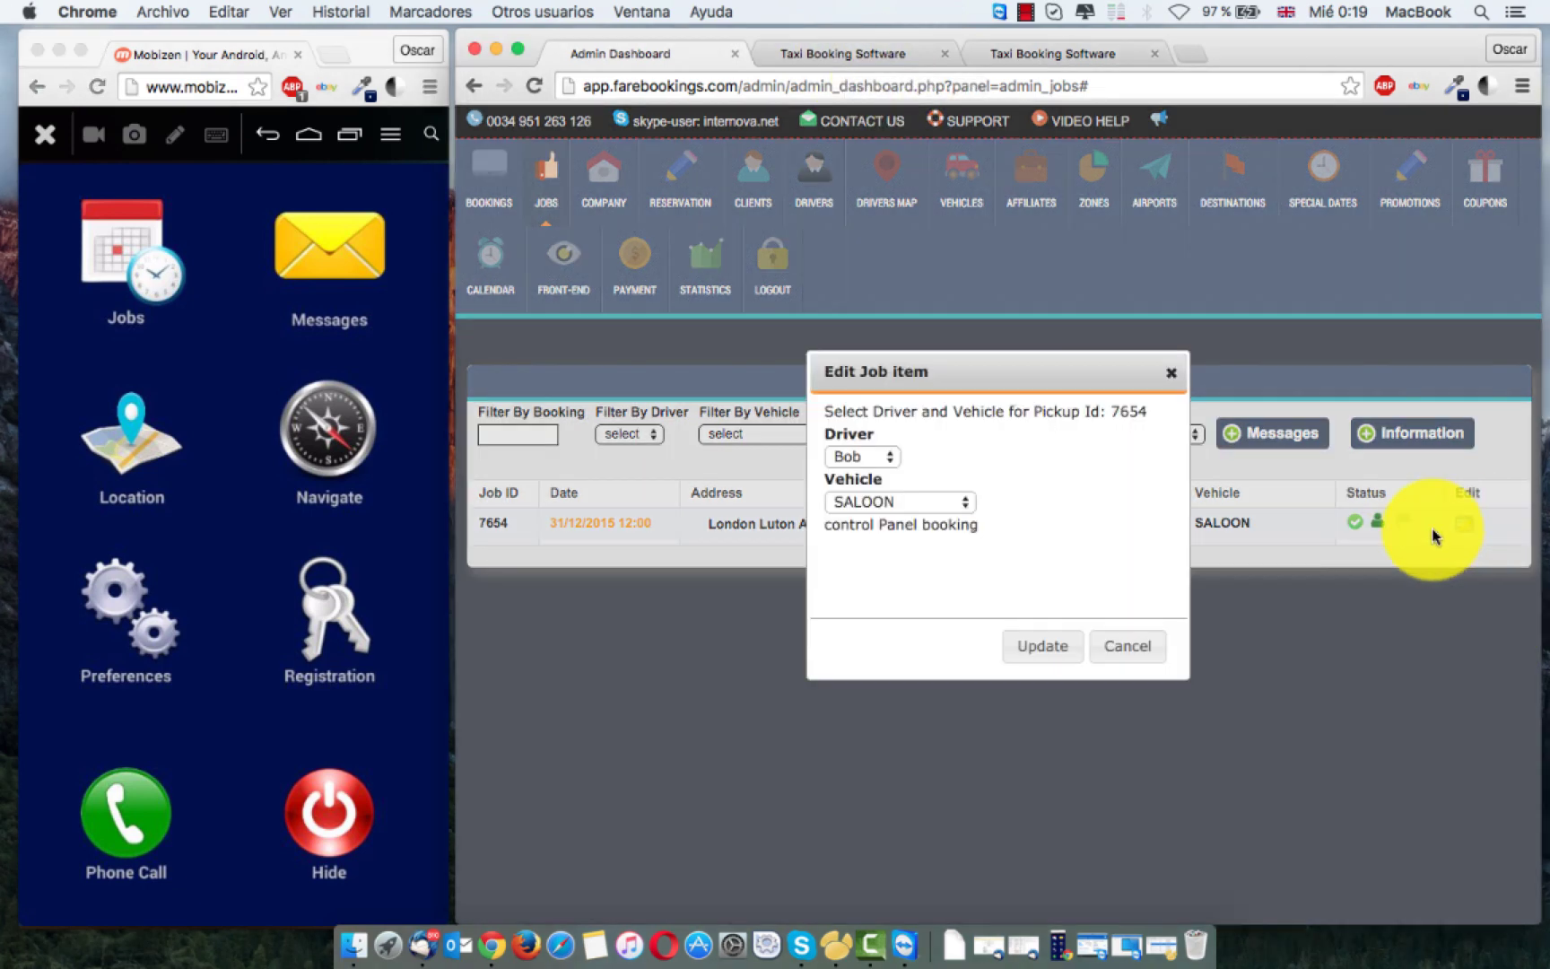
left_click(863, 458)
left_click(864, 437)
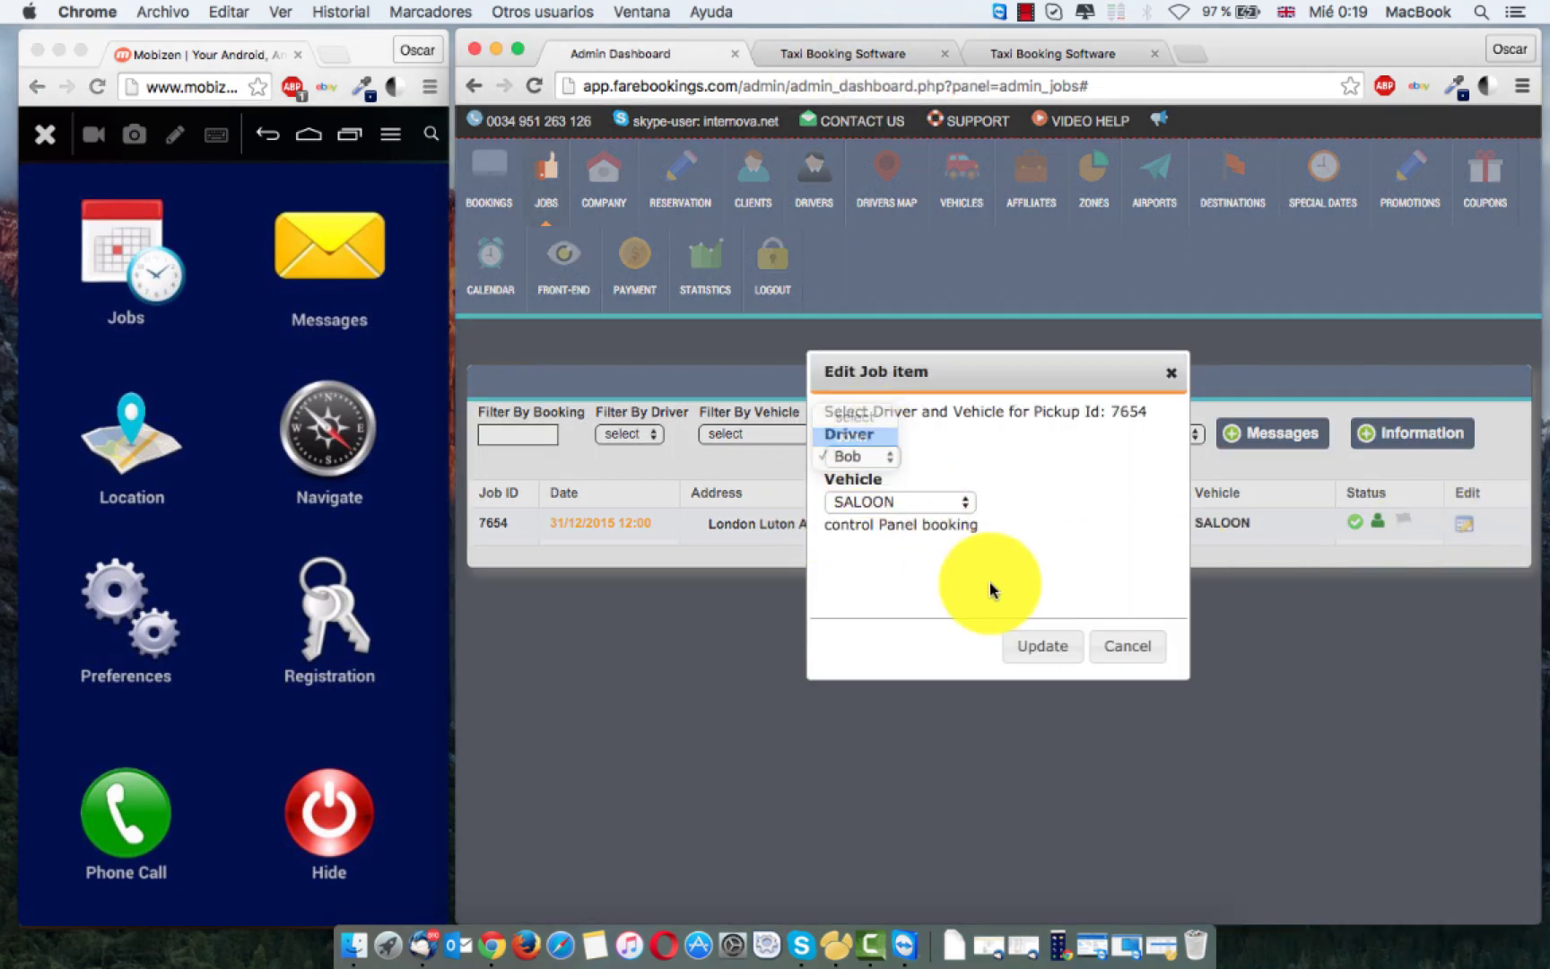
left_click(1045, 647)
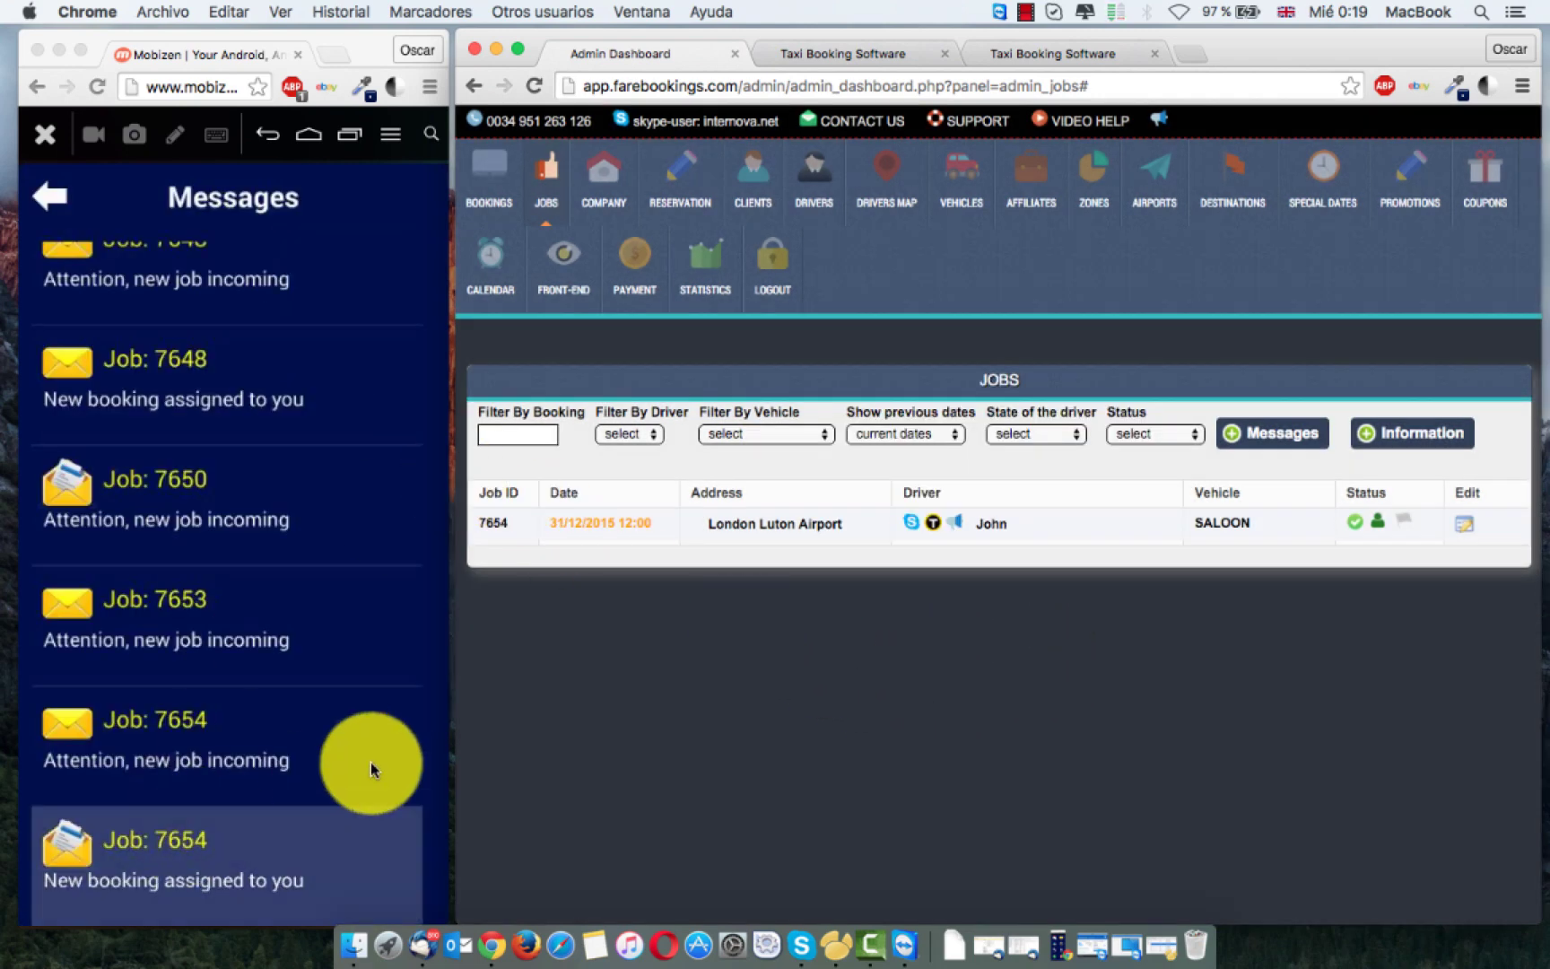
left_click(370, 769)
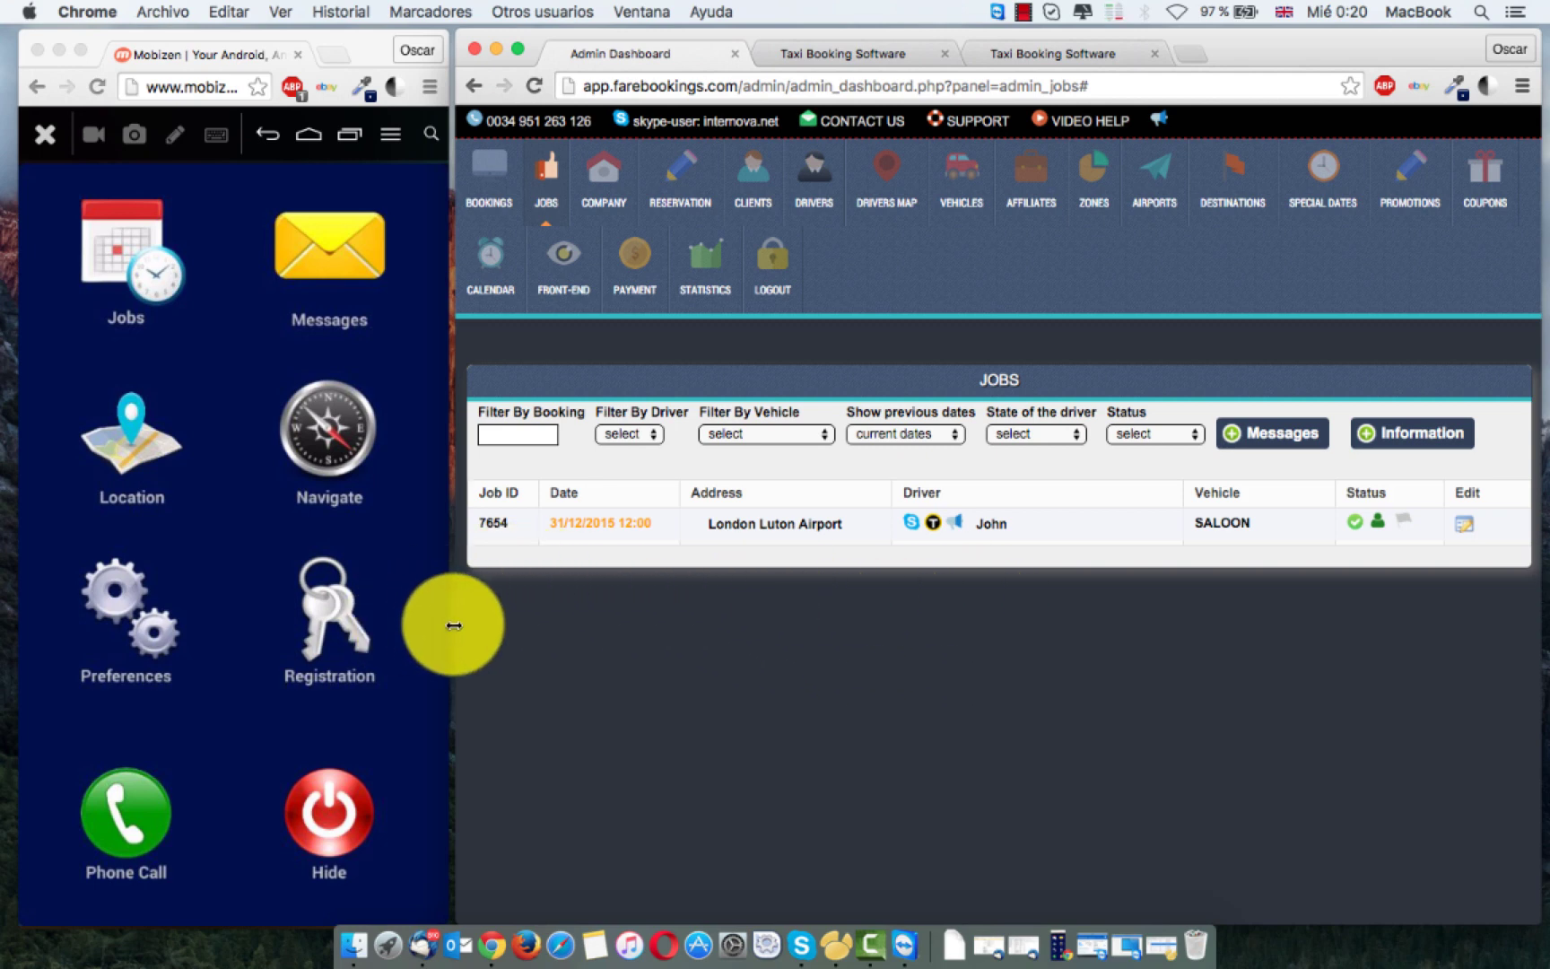
Step: Widen the dashboard, check both driver edit forms including driver 419 without saving, then return to Jobs
left_click_drag(454, 625, 388, 615)
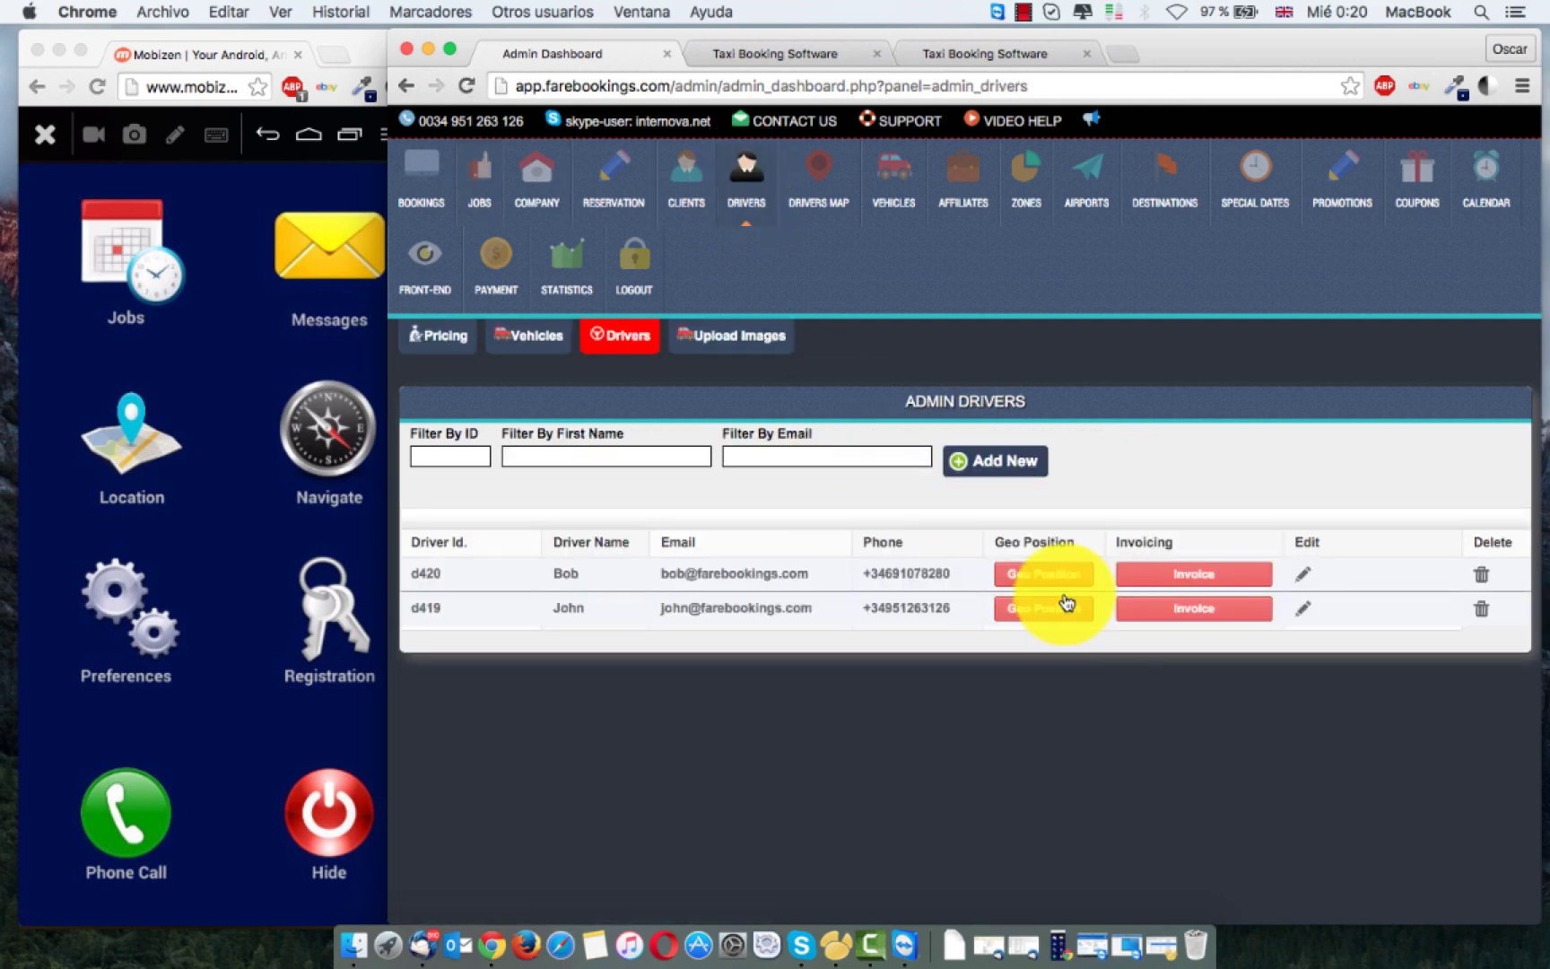
left_click(1307, 576)
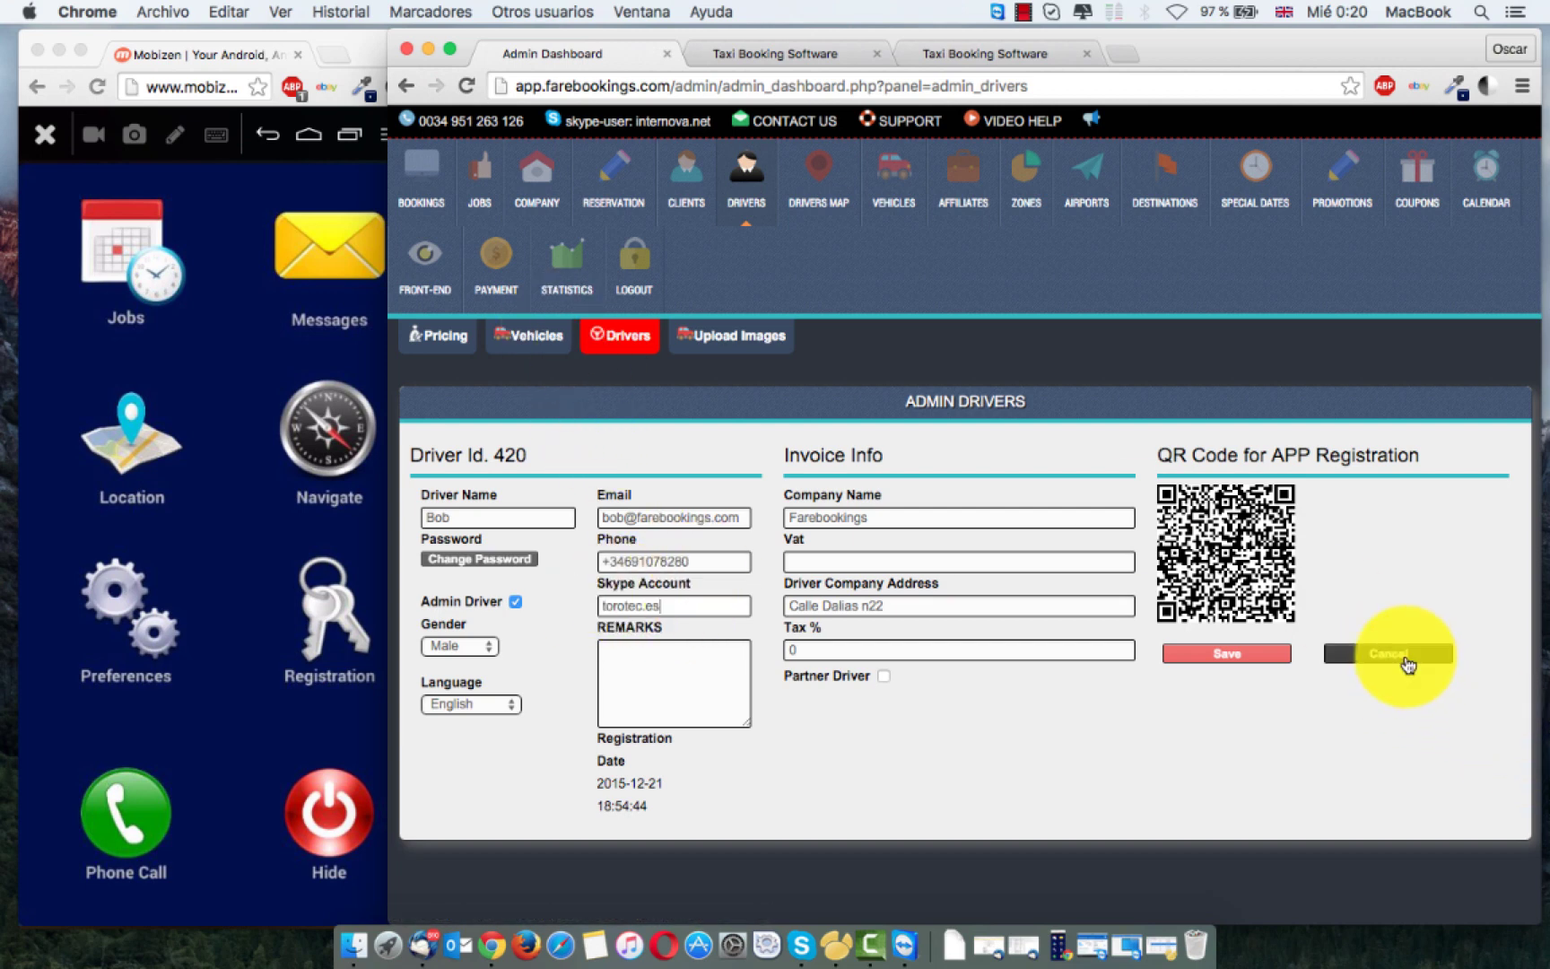
left_click(1390, 654)
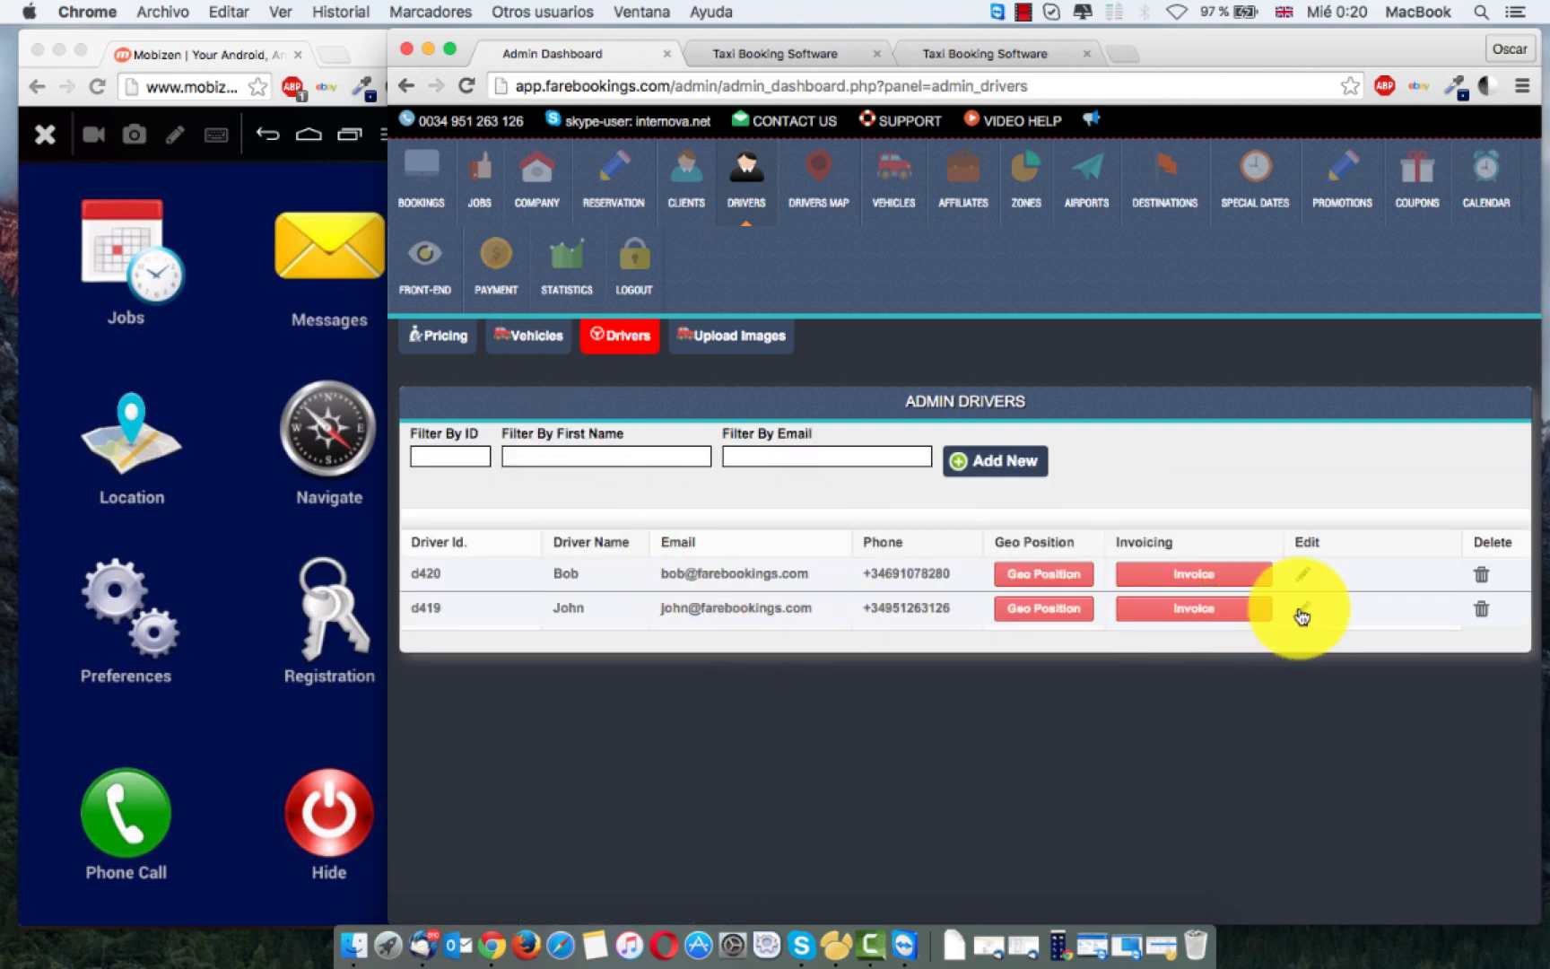
left_click(1300, 612)
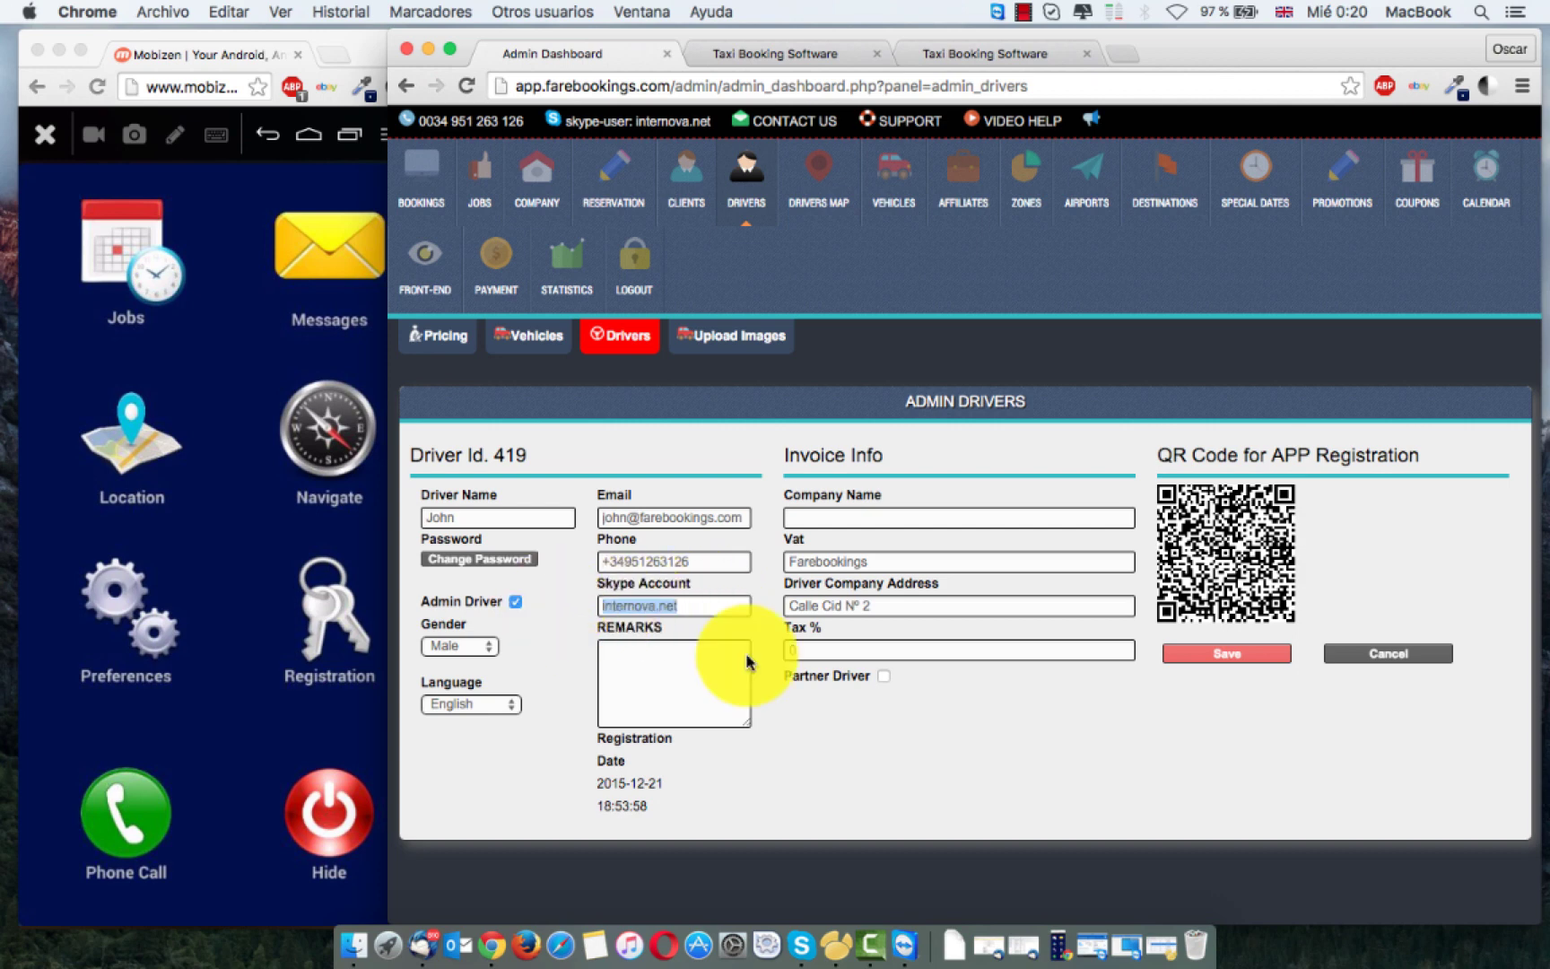
left_click(1400, 653)
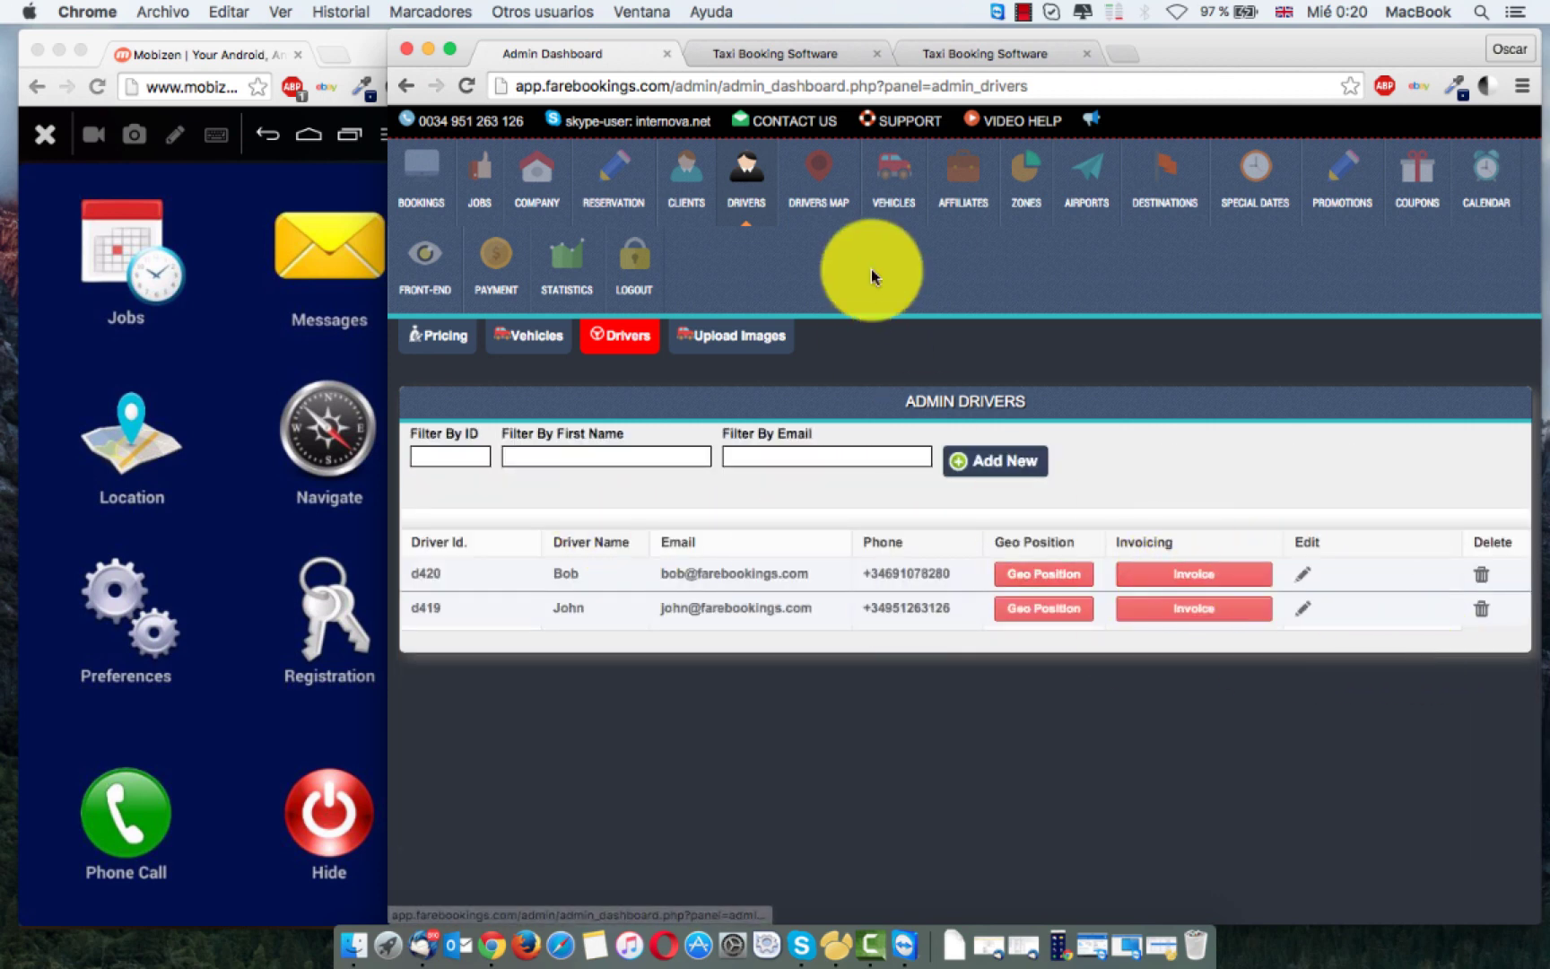
left_click(479, 180)
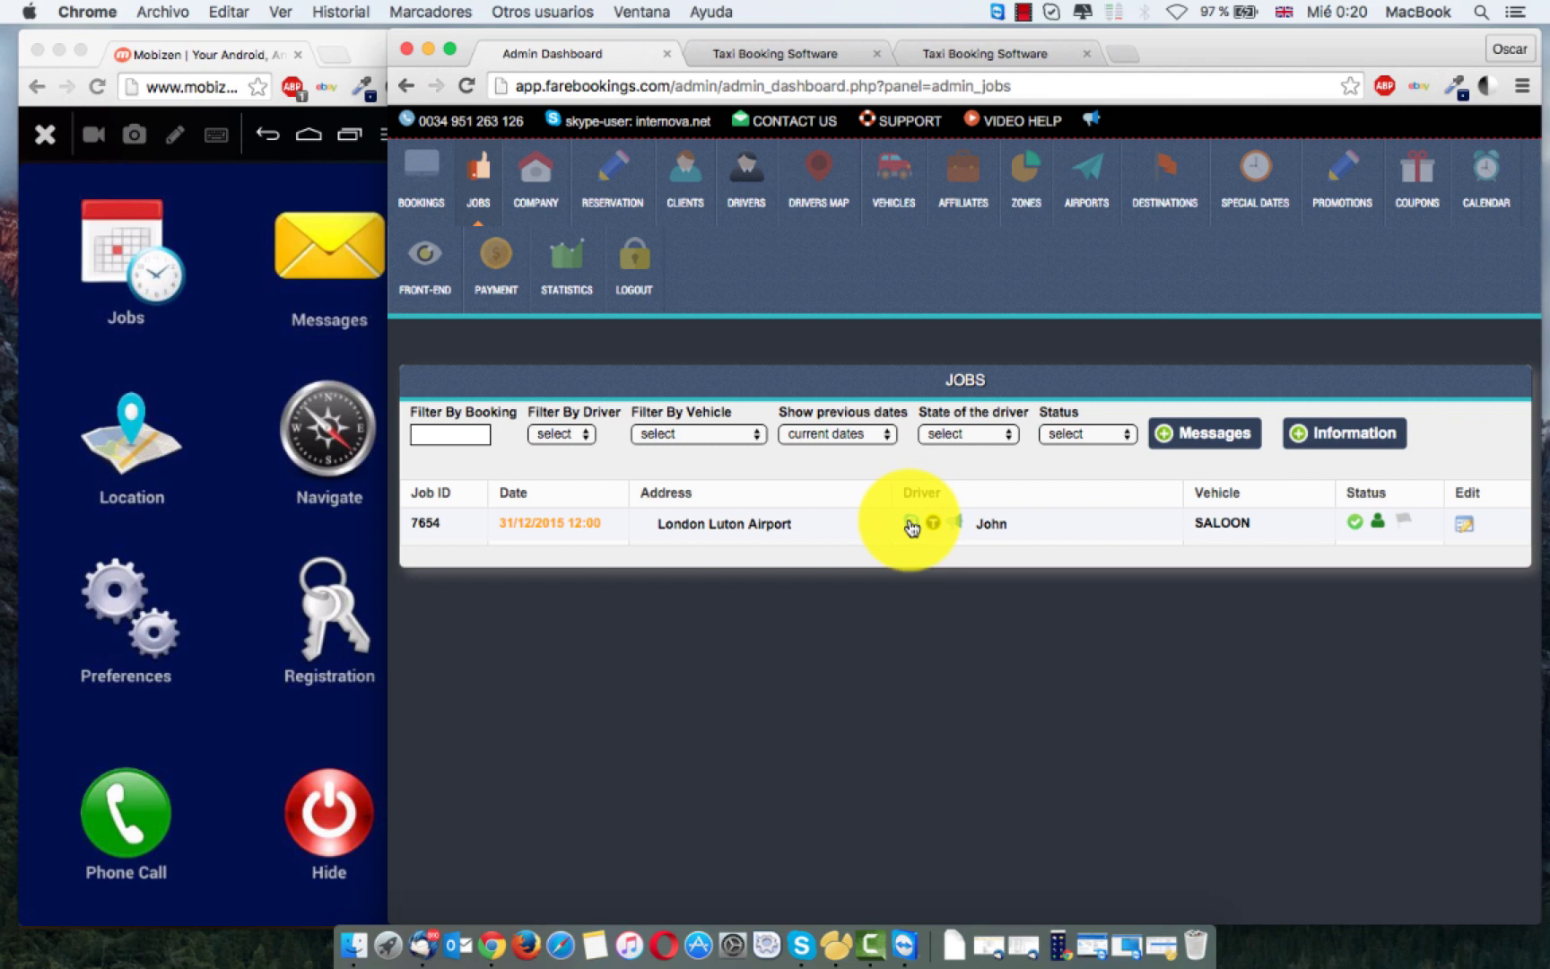
left_click(910, 525)
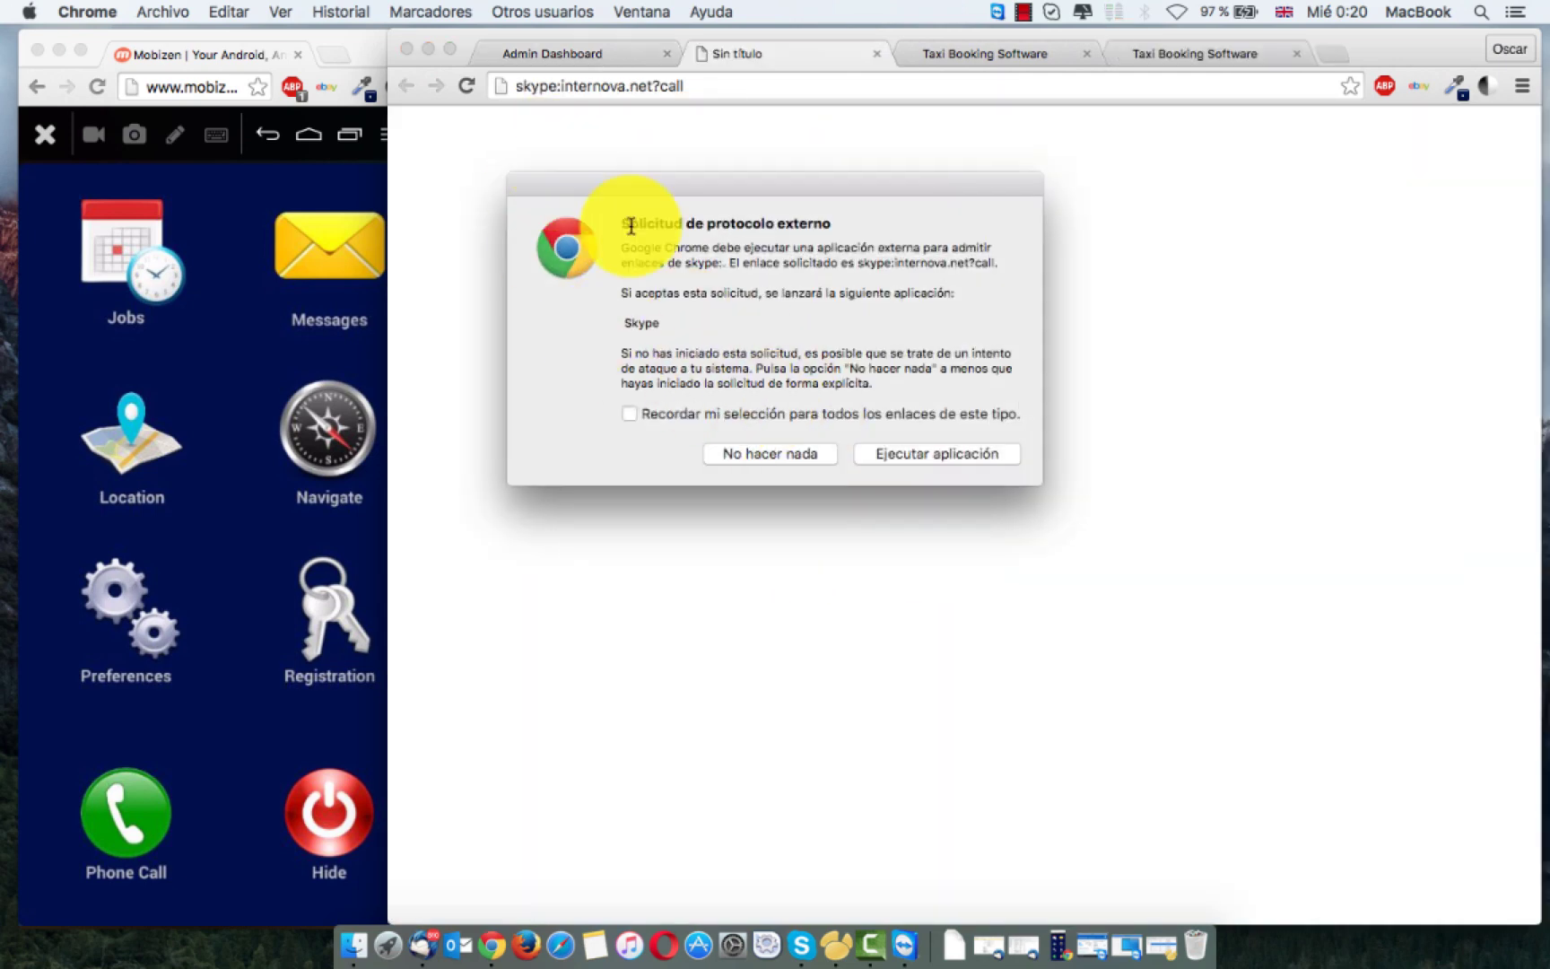
left_click(799, 450)
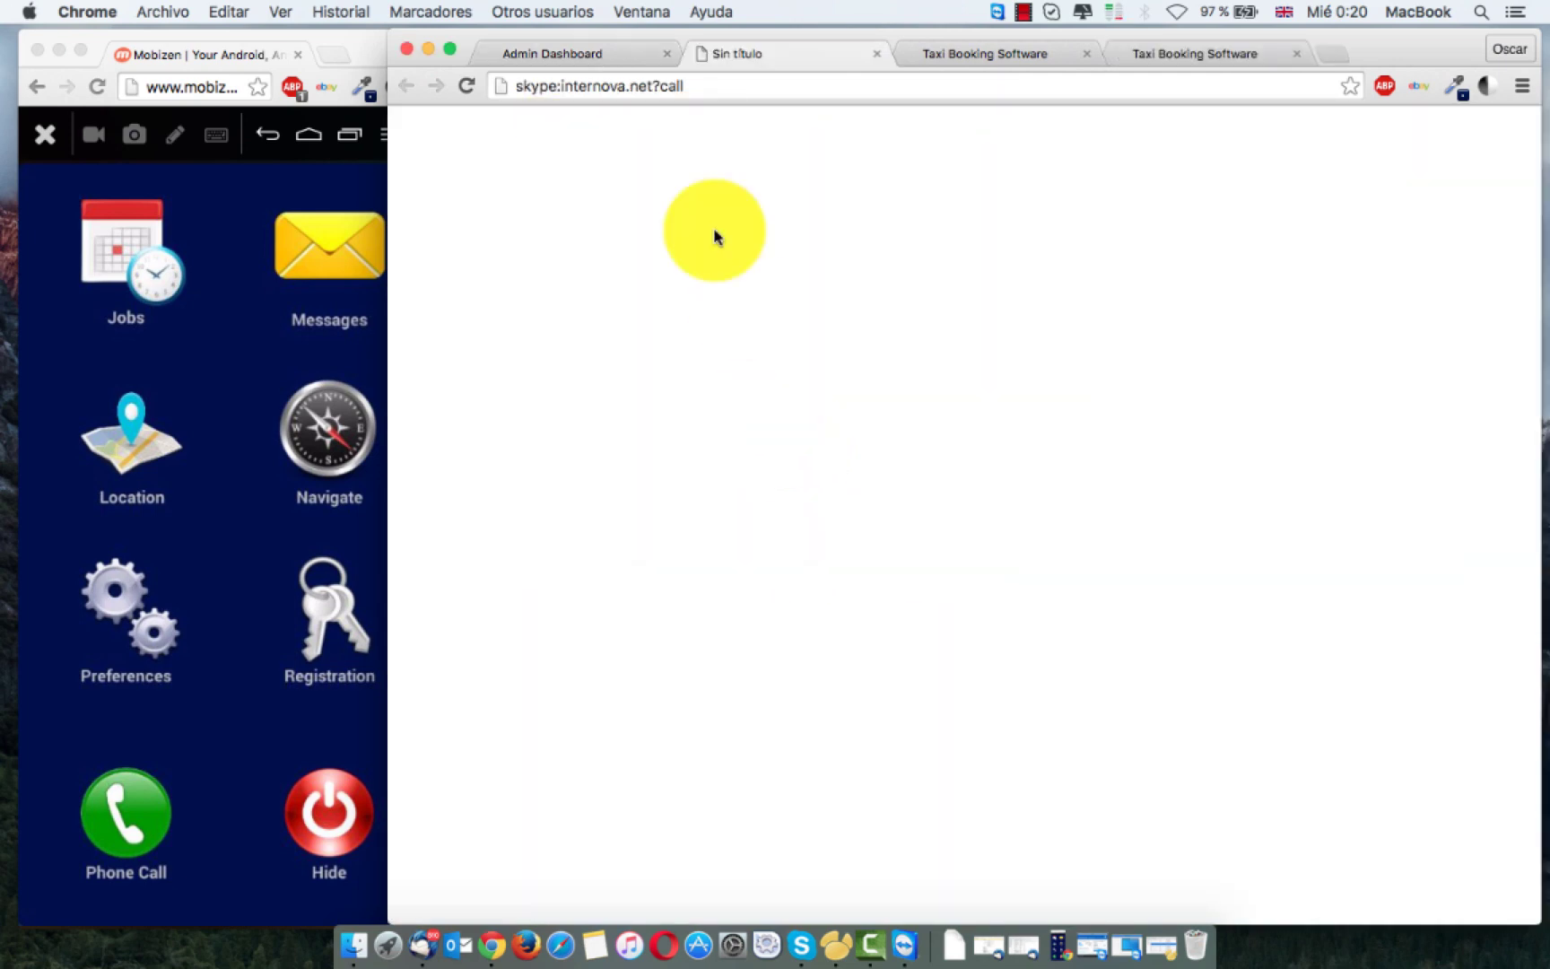
left_click(875, 54)
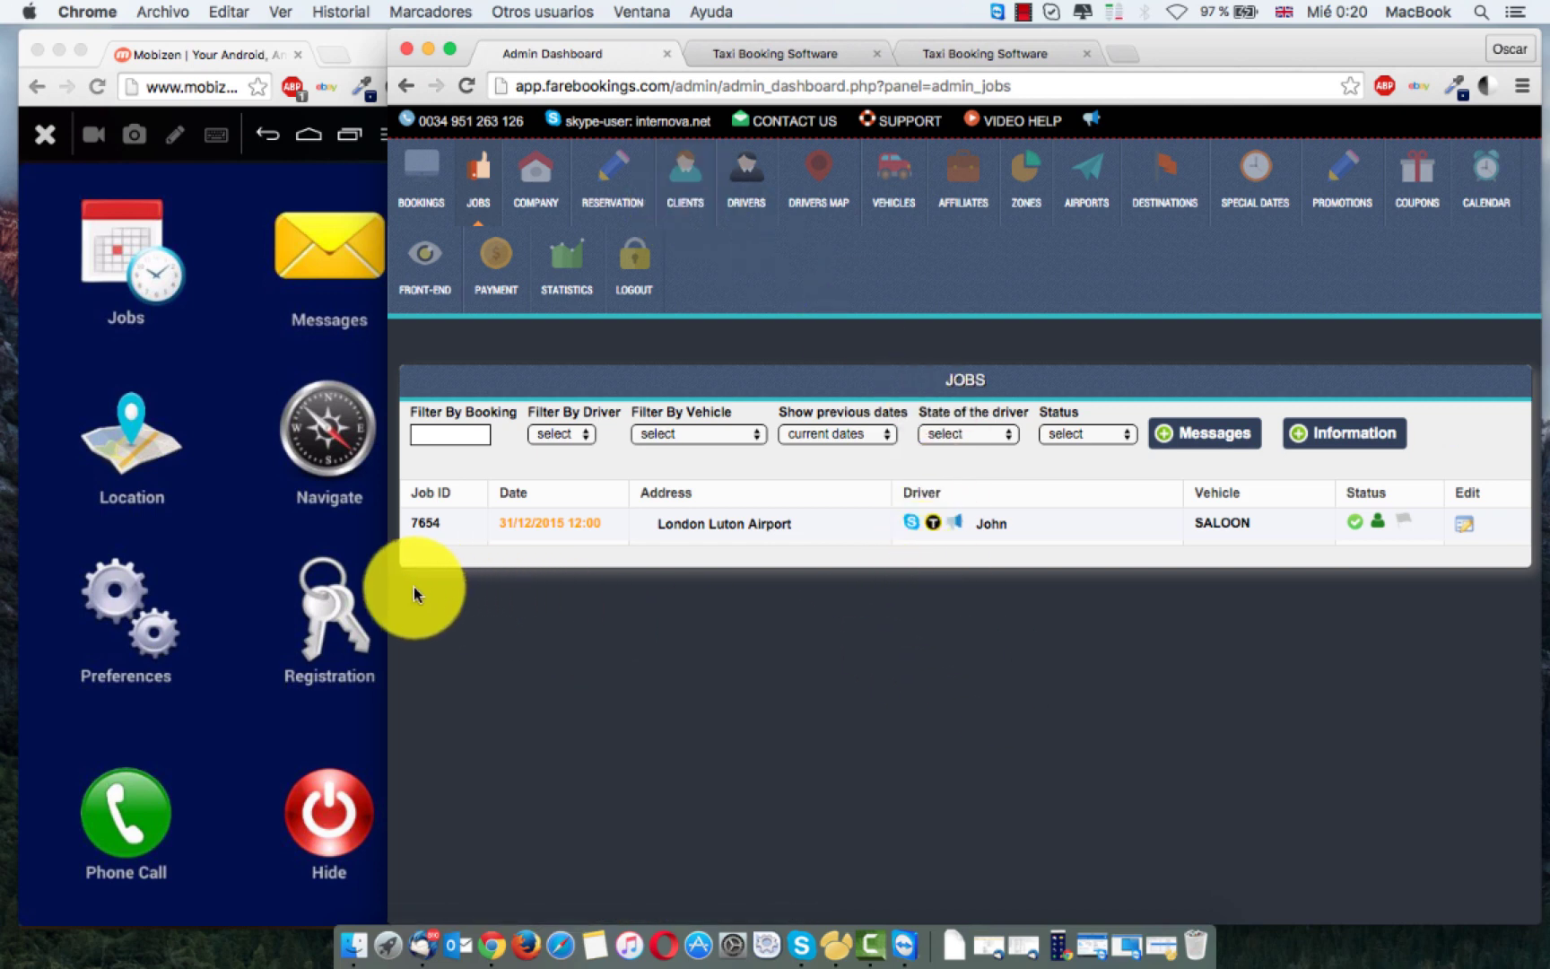
left_click_drag(388, 582, 416, 583)
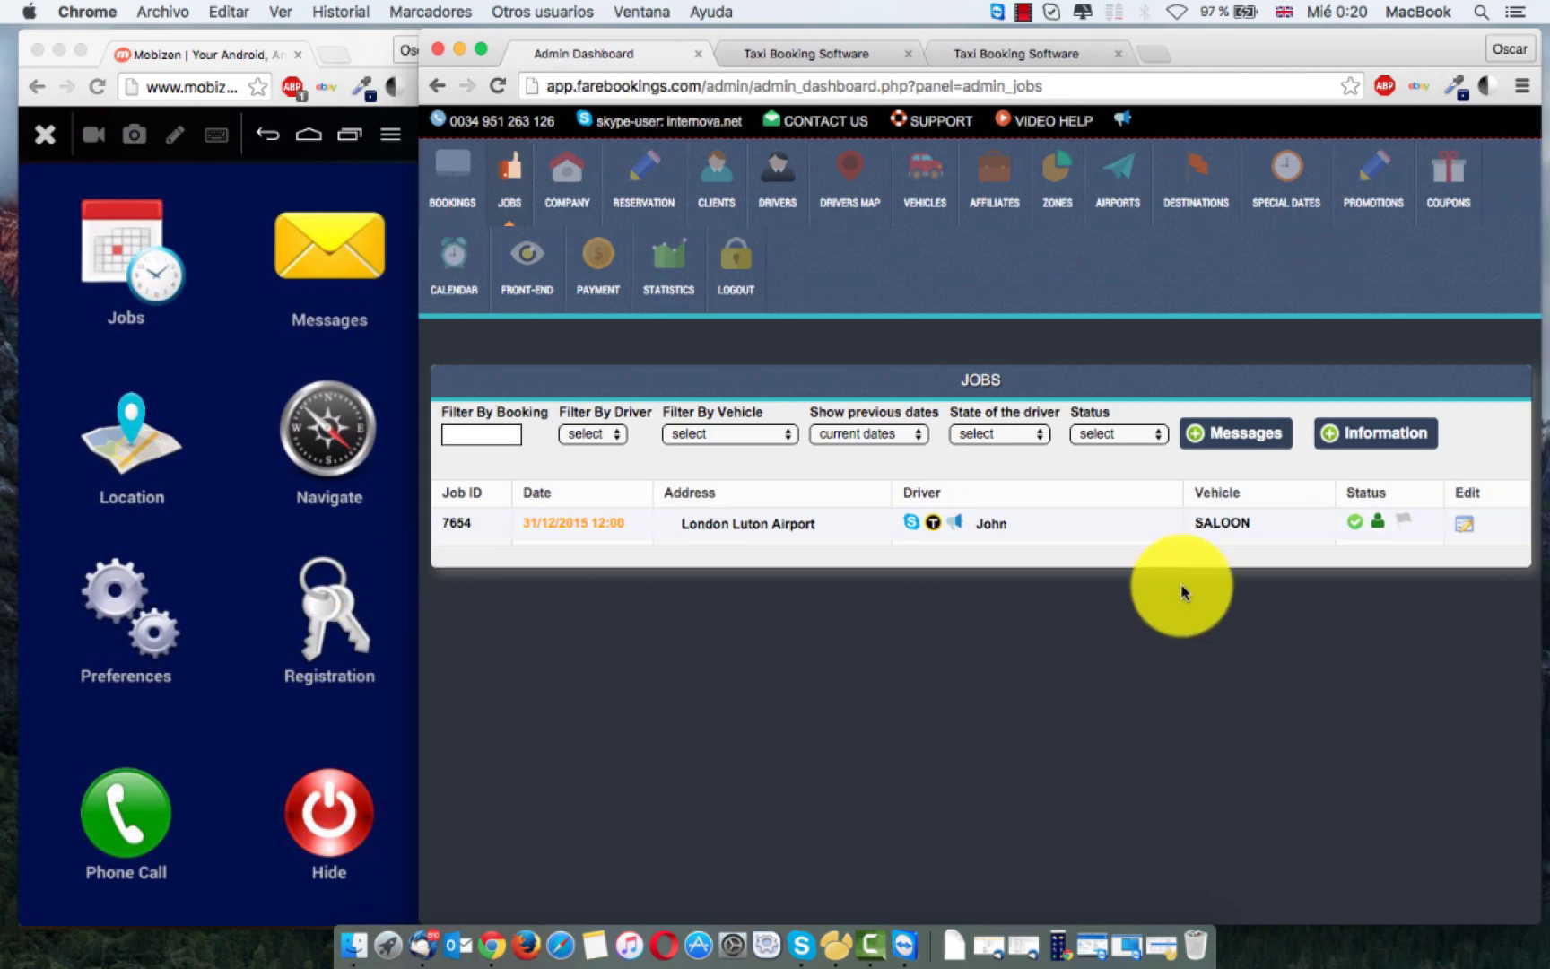
left_click(933, 527)
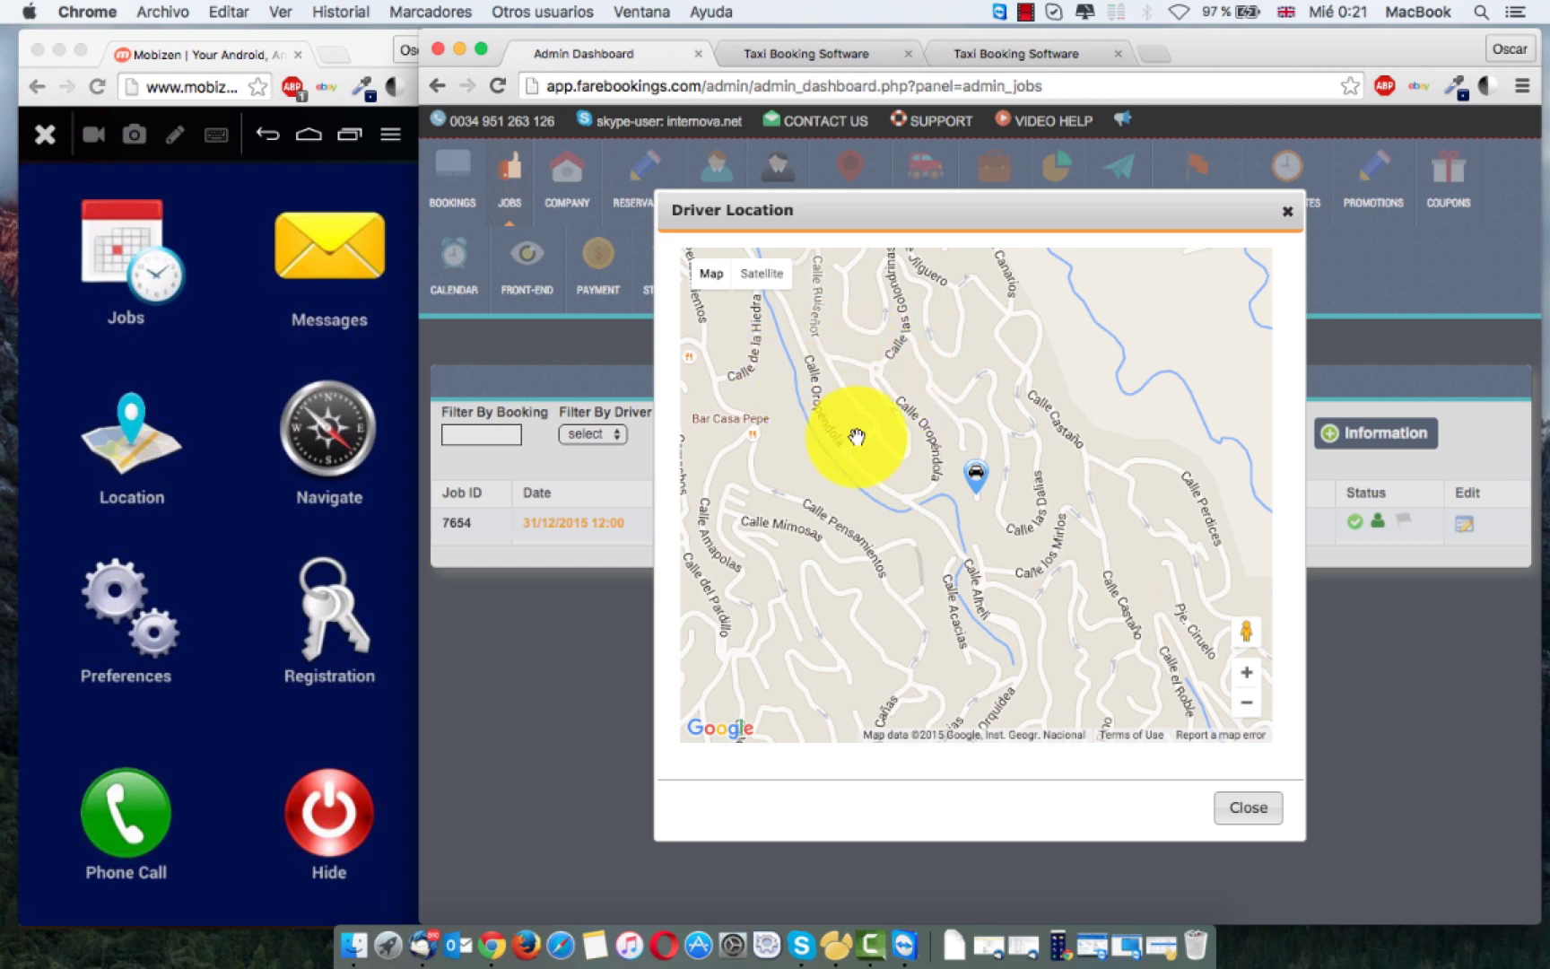
left_click(1254, 817)
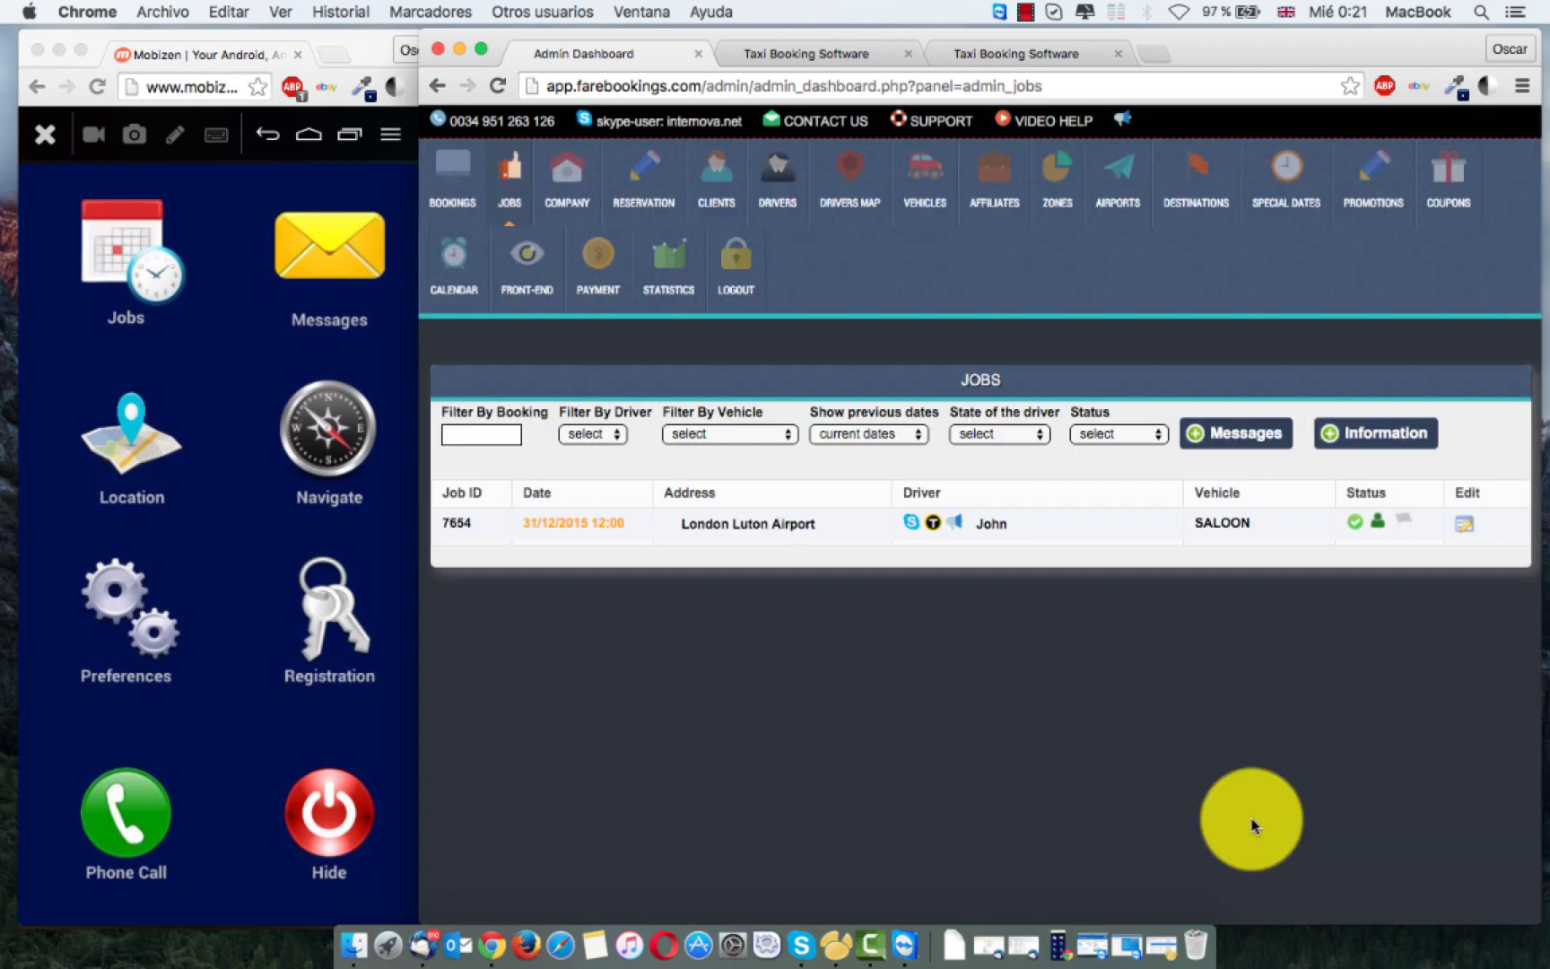
Step: Write the Driver Speak message asking the driver to bring the booster seat, correcting 'boster' to 'booster'
left_click(956, 527)
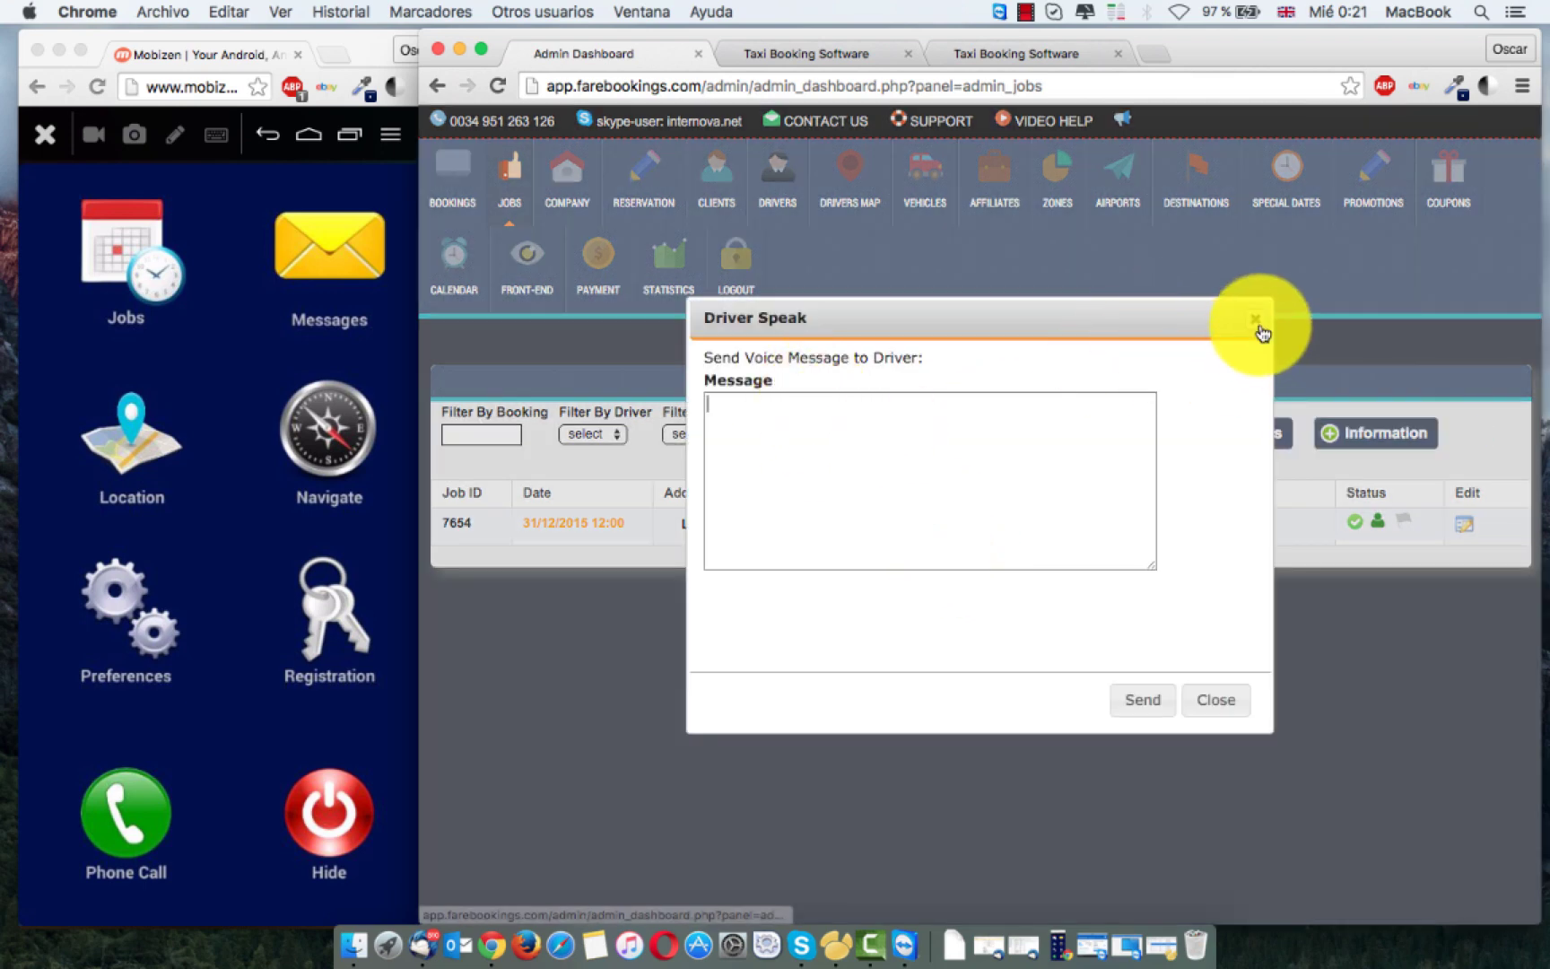
left_click(1256, 322)
left_click(956, 528)
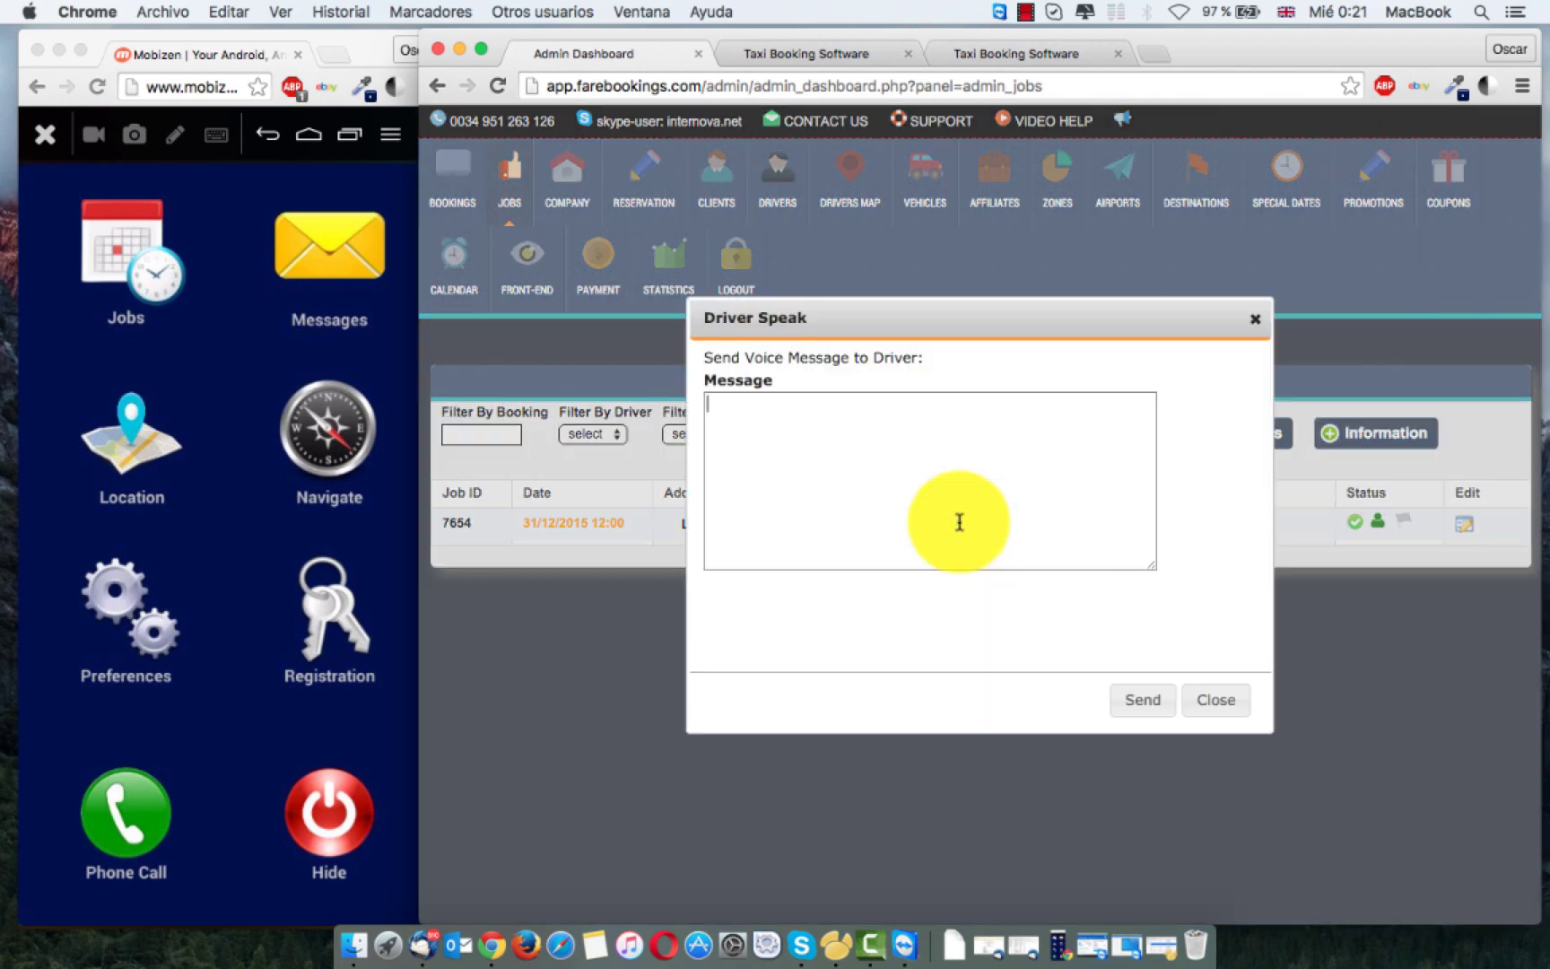
left_click(873, 411)
type("H")
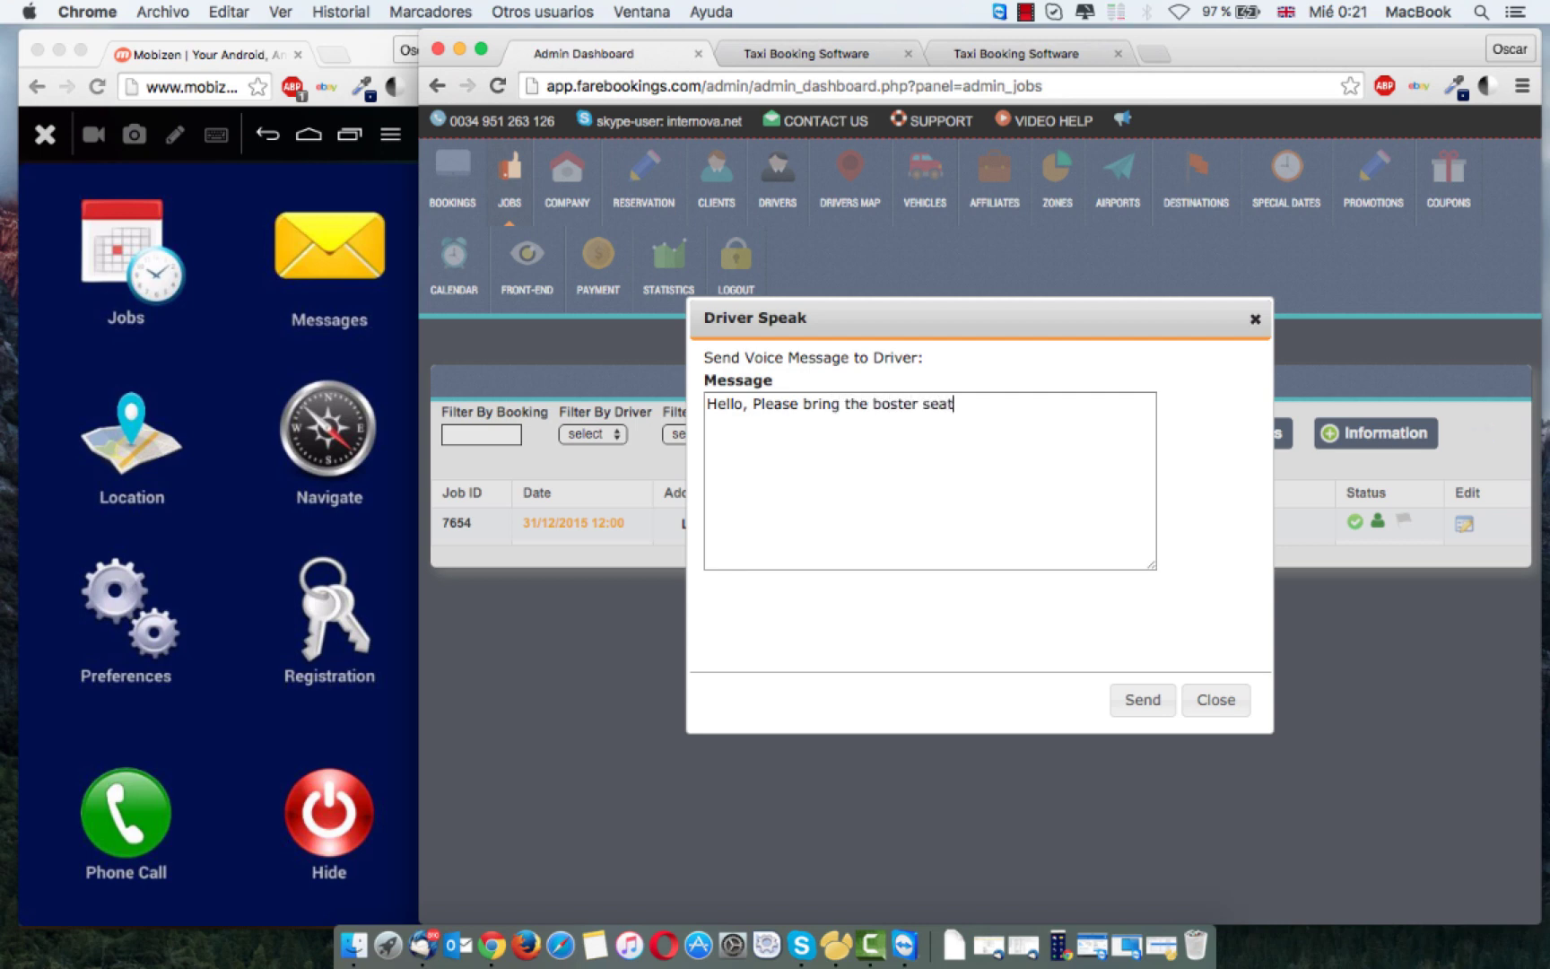
left_click(877, 404)
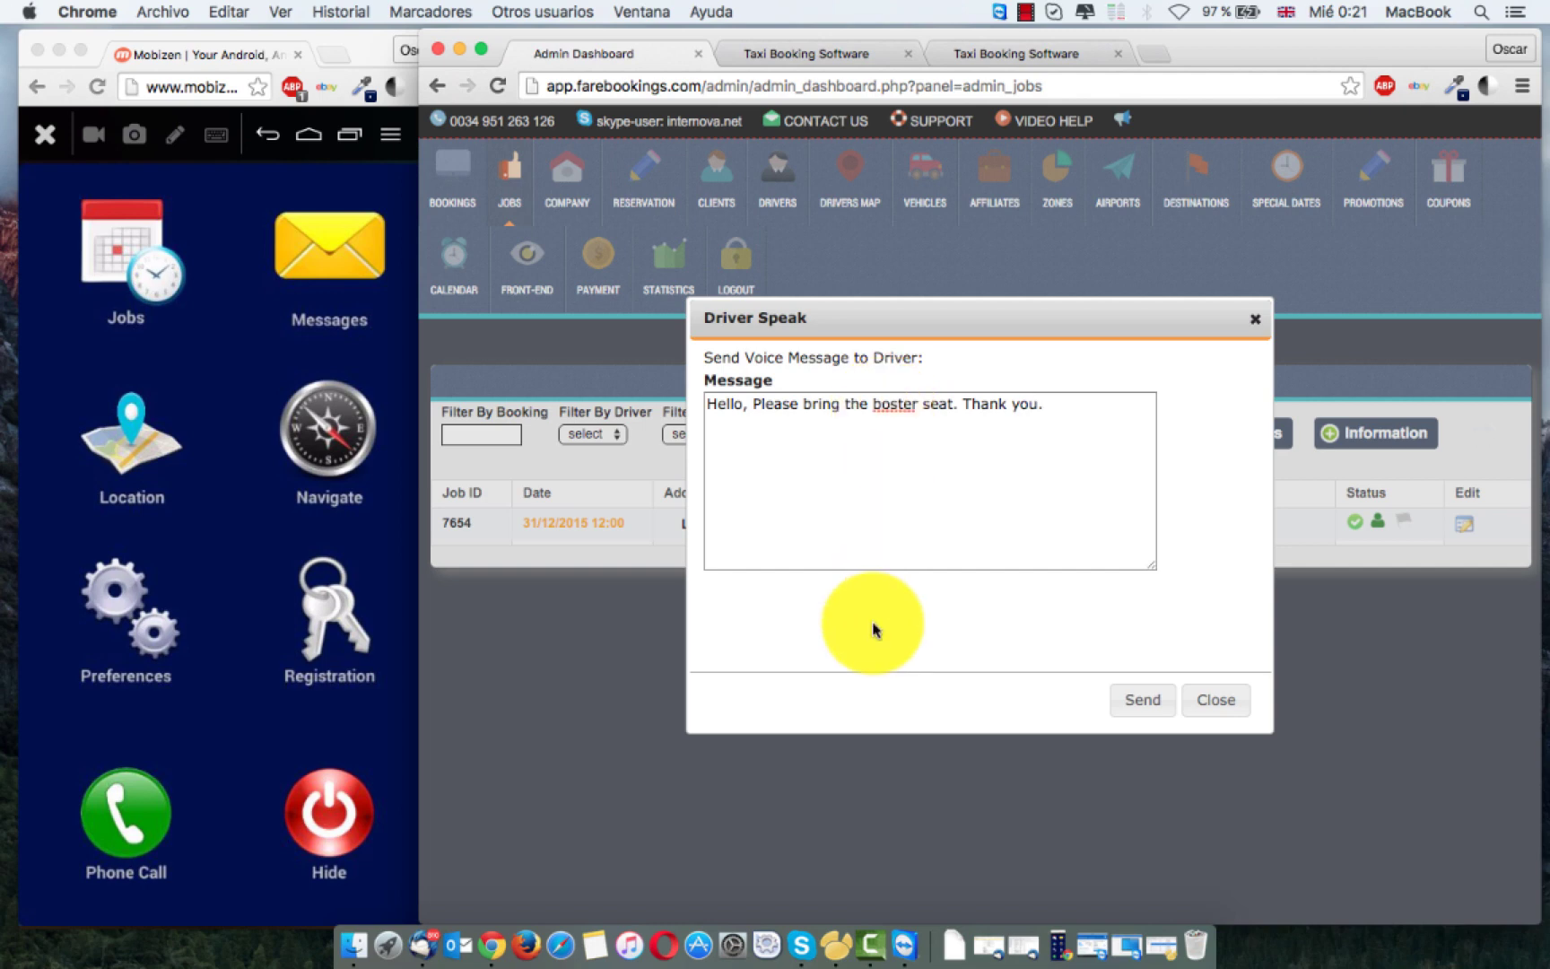
type("o")
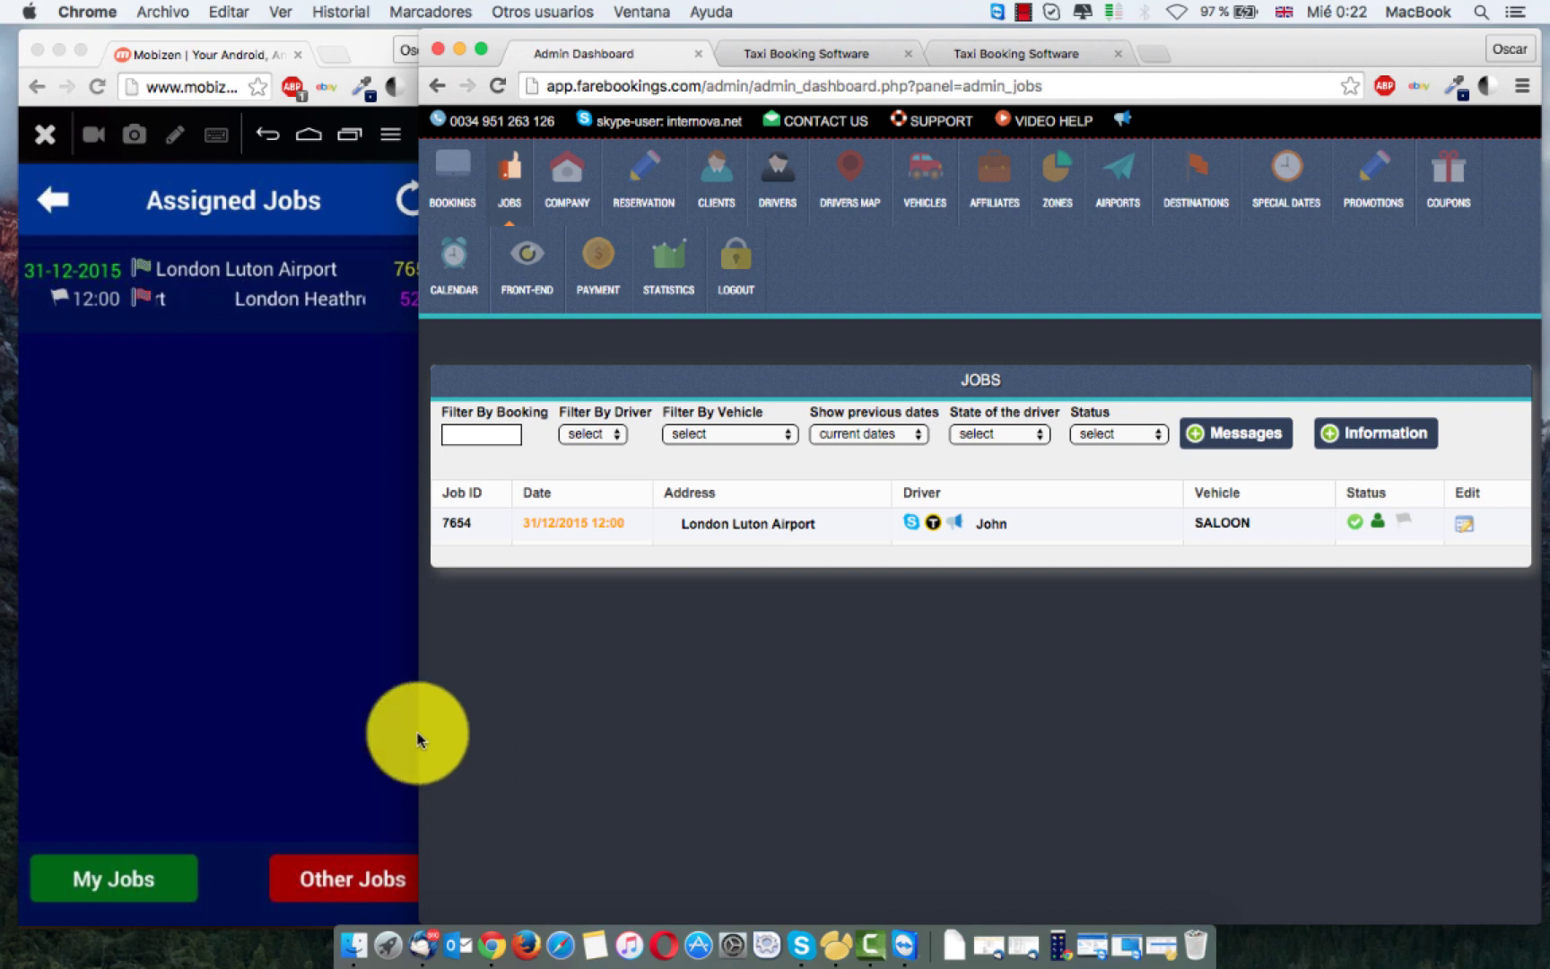
Step: Open job 7654 on the phone, choose Dropoff as destination and decline the location settings prompt
left_click_drag(417, 696, 451, 691)
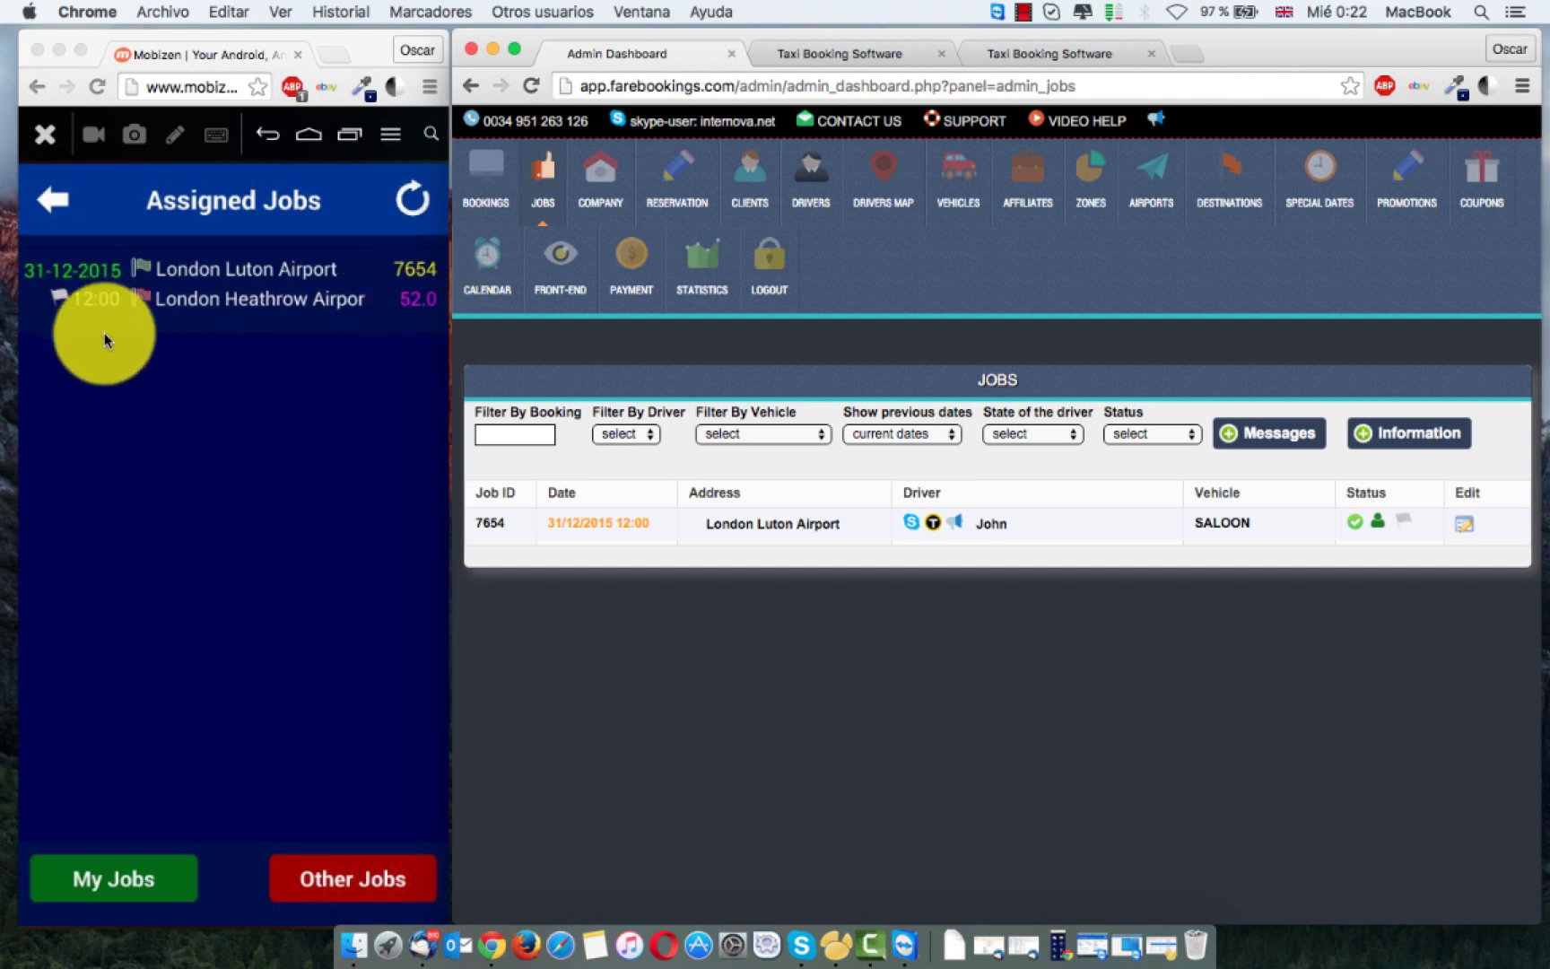
left_click(180, 383)
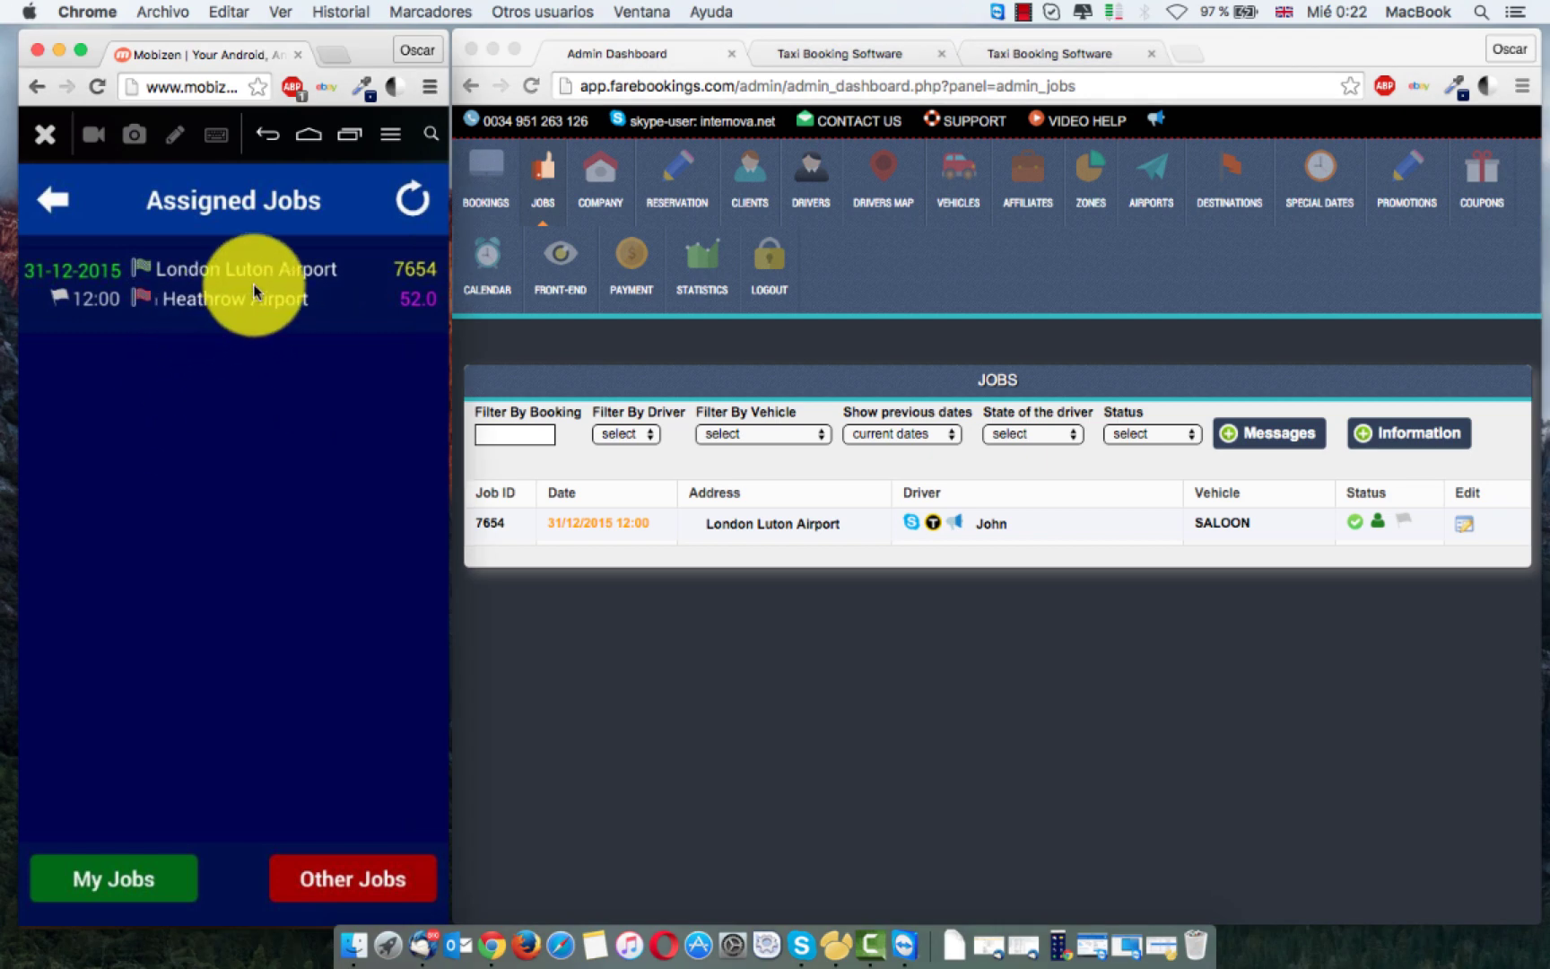
left_click(253, 283)
left_click(268, 446)
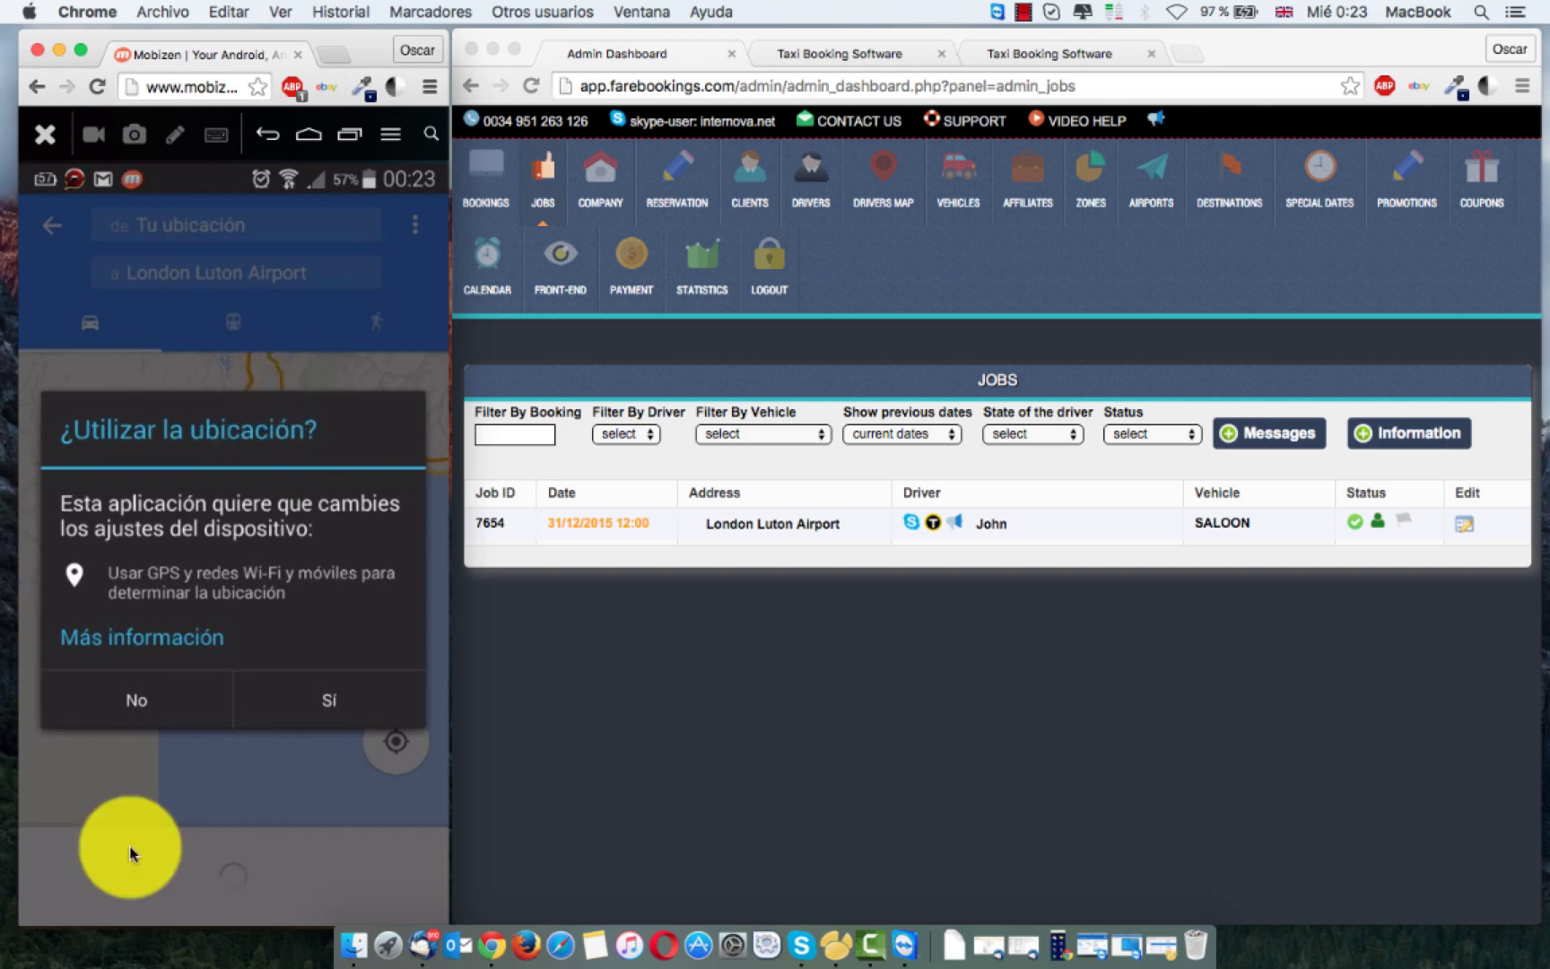
left_click(137, 718)
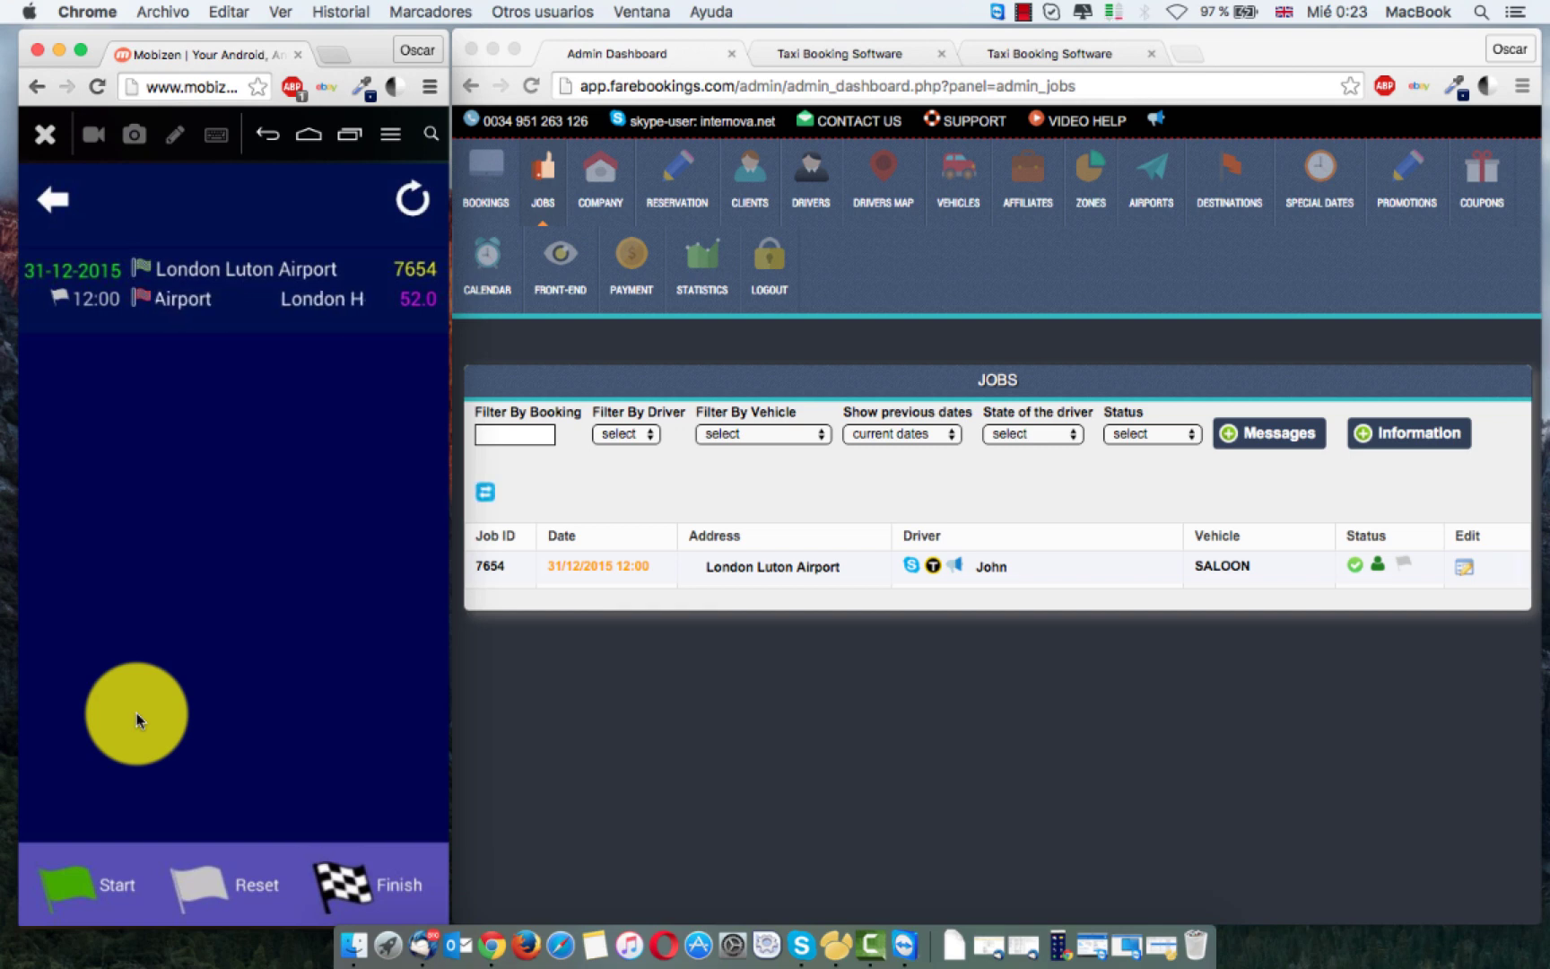
Step: Start and finish job 7654's trip in the driver app, then check its status on the dashboard
left_click(89, 875)
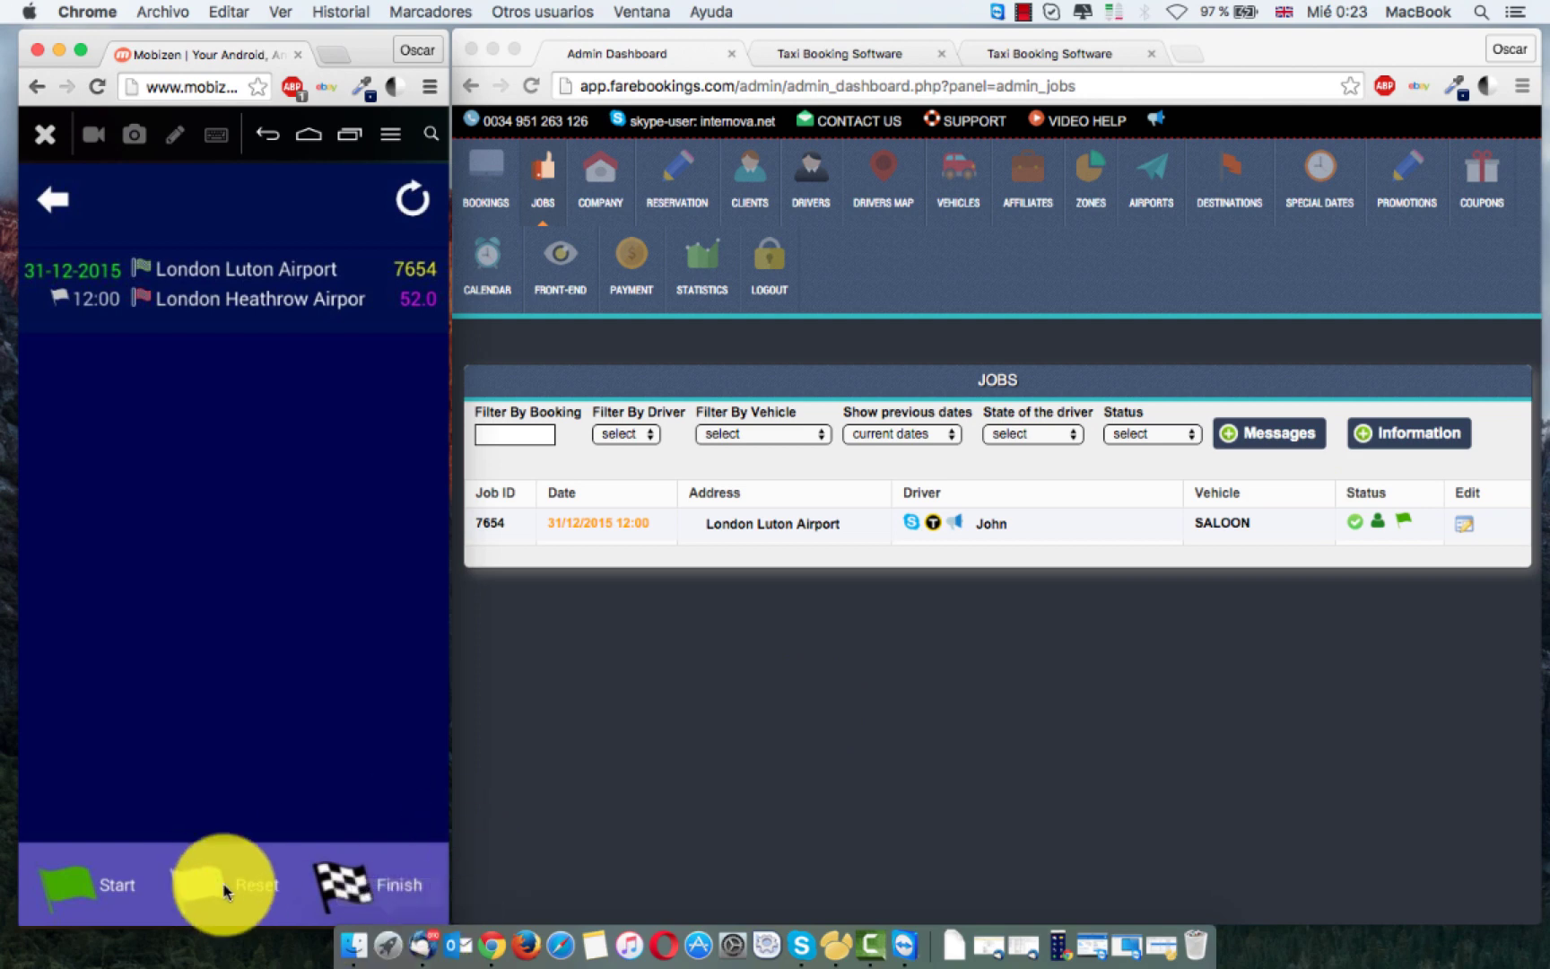
left_click(85, 895)
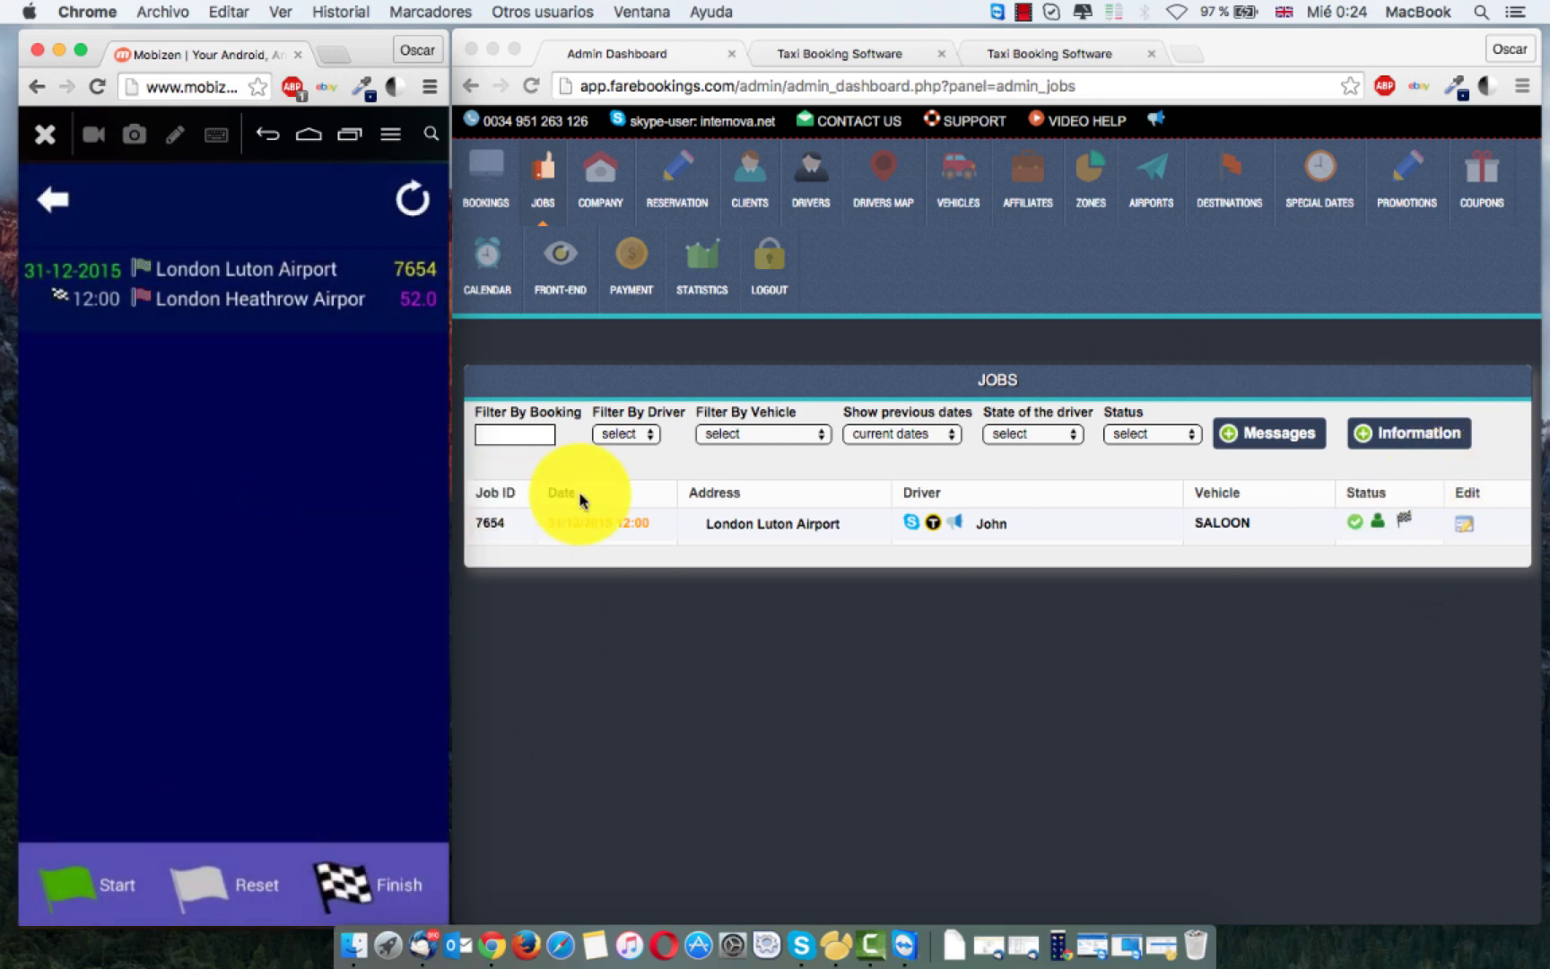
left_click(715, 619)
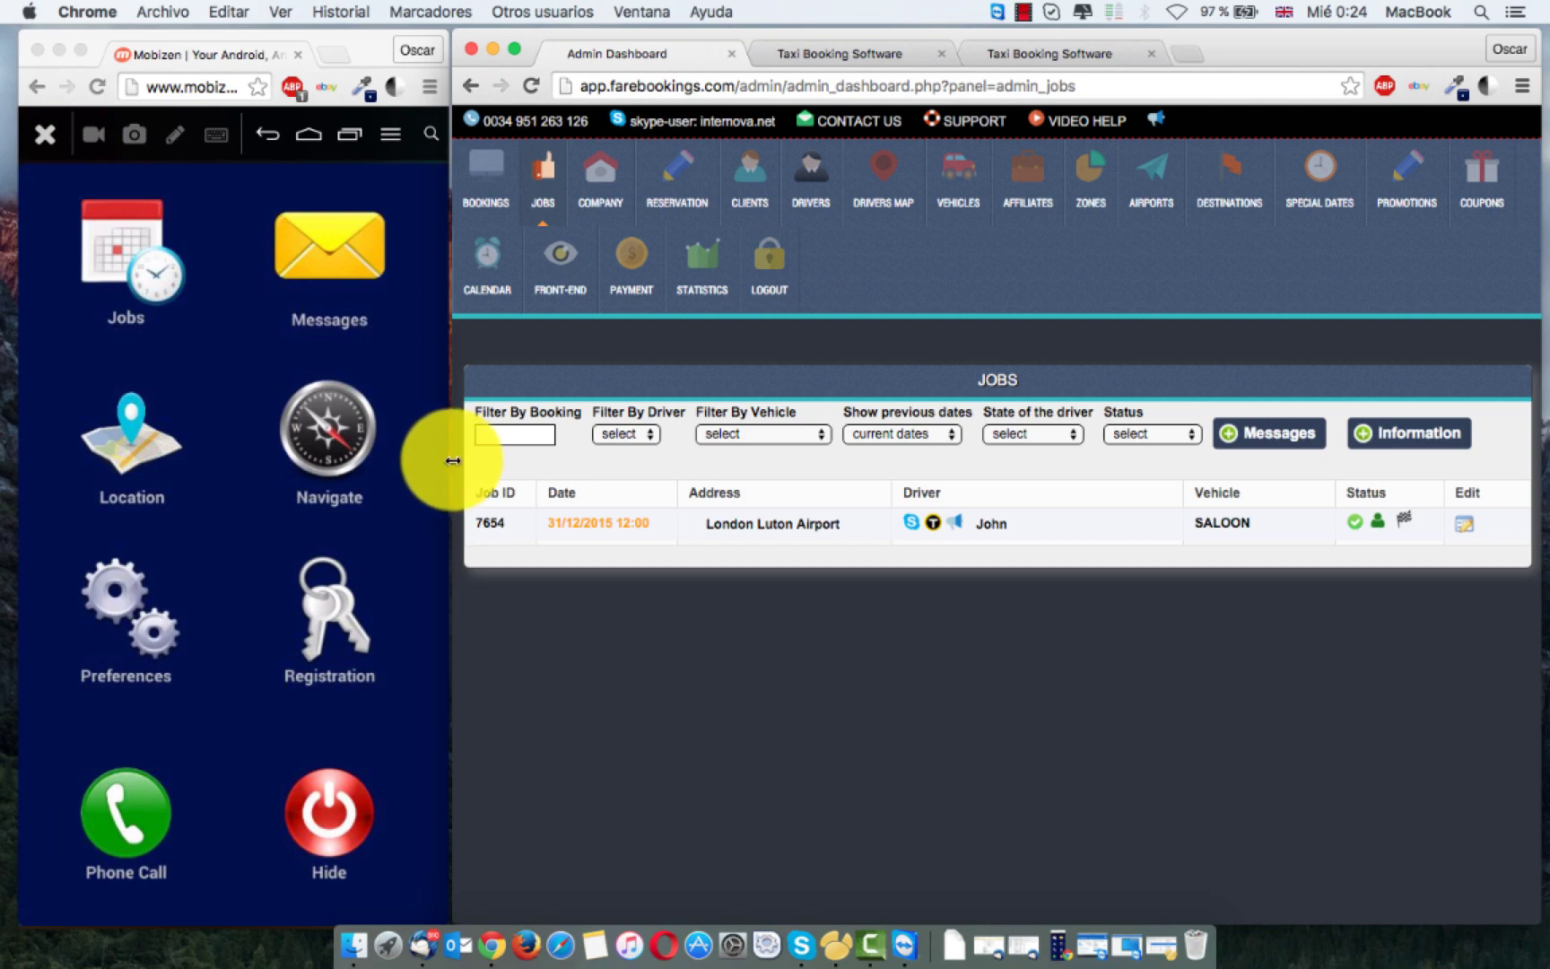
Step: Widen the dashboard, open the Drivers Map and view drivers 419 and 420 on street maps
left_click_drag(452, 460, 23, 445)
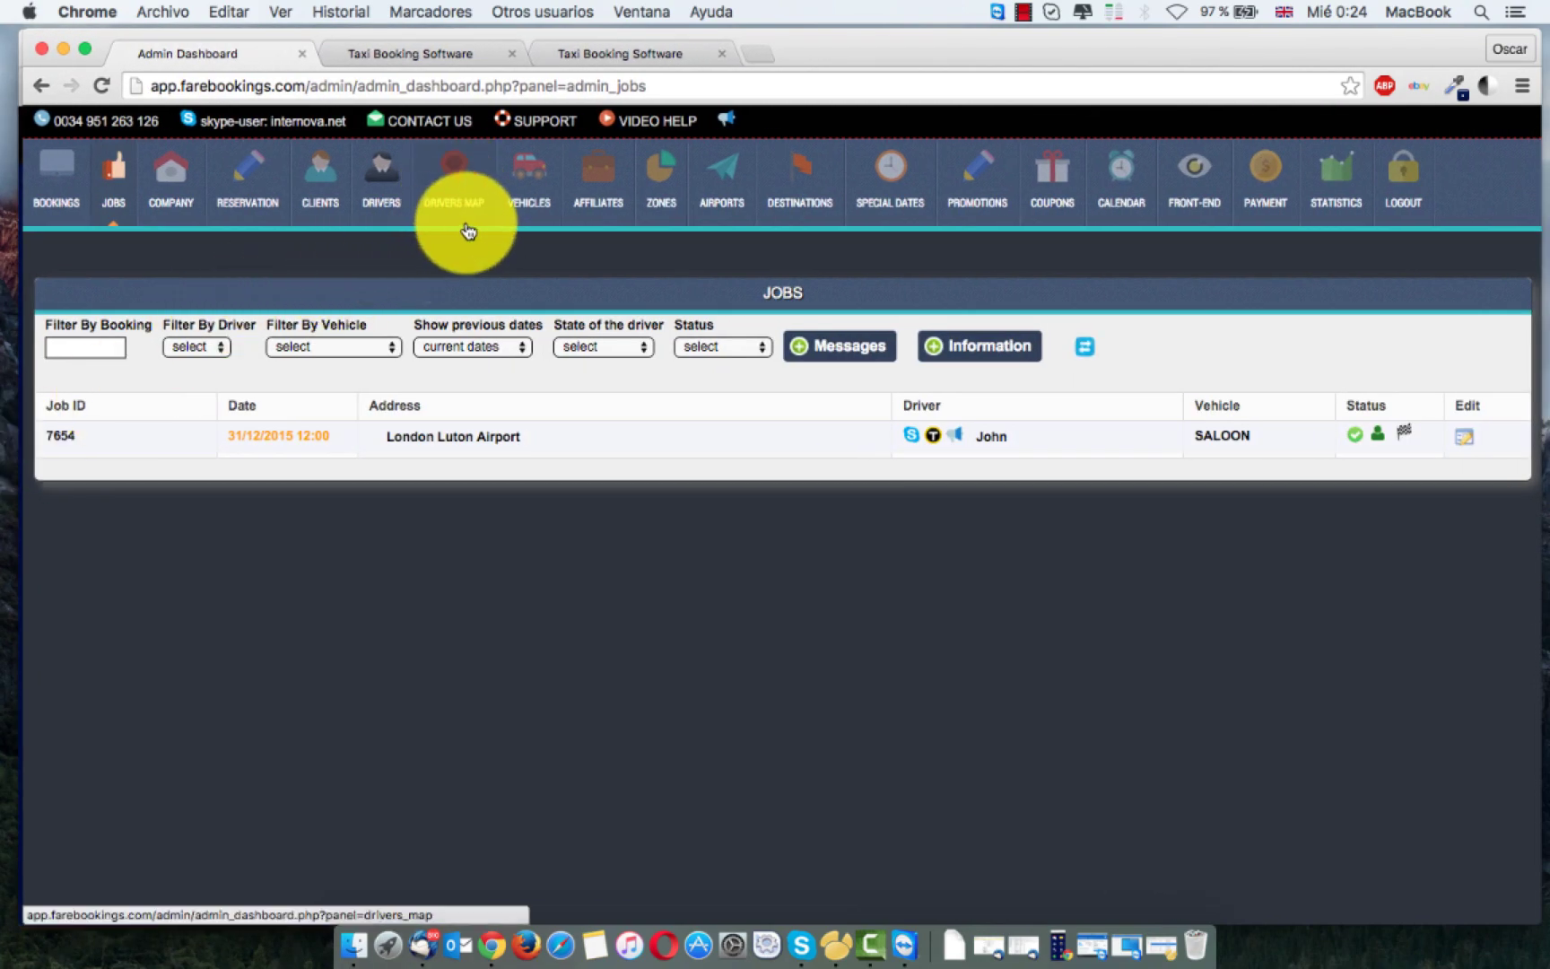
left_click(446, 190)
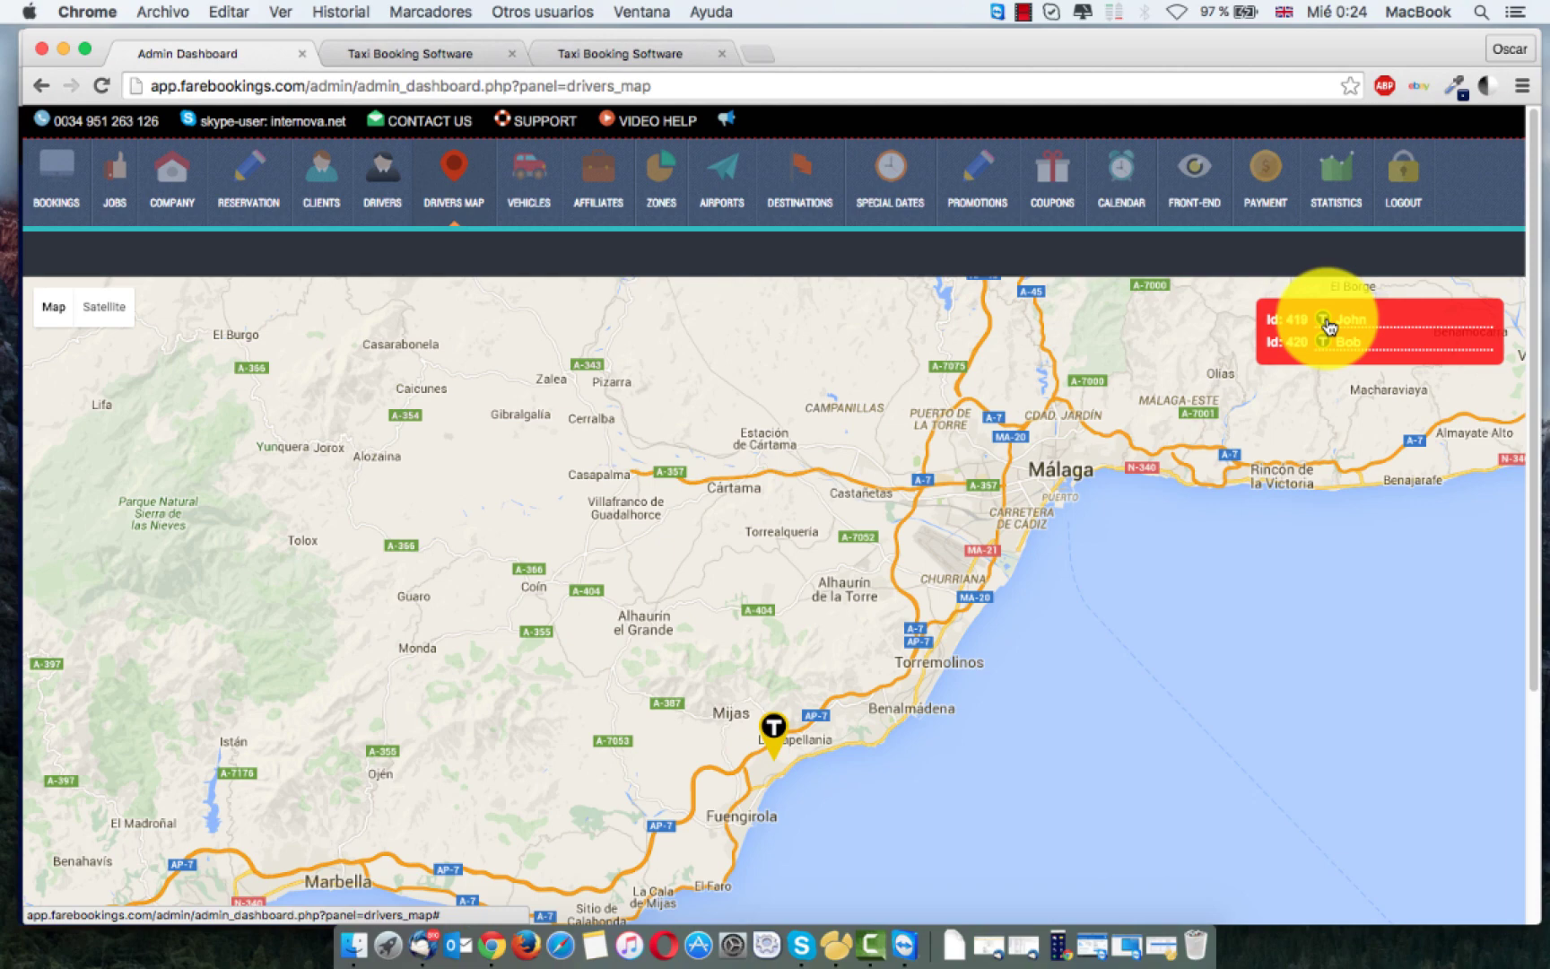
left_click(1329, 327)
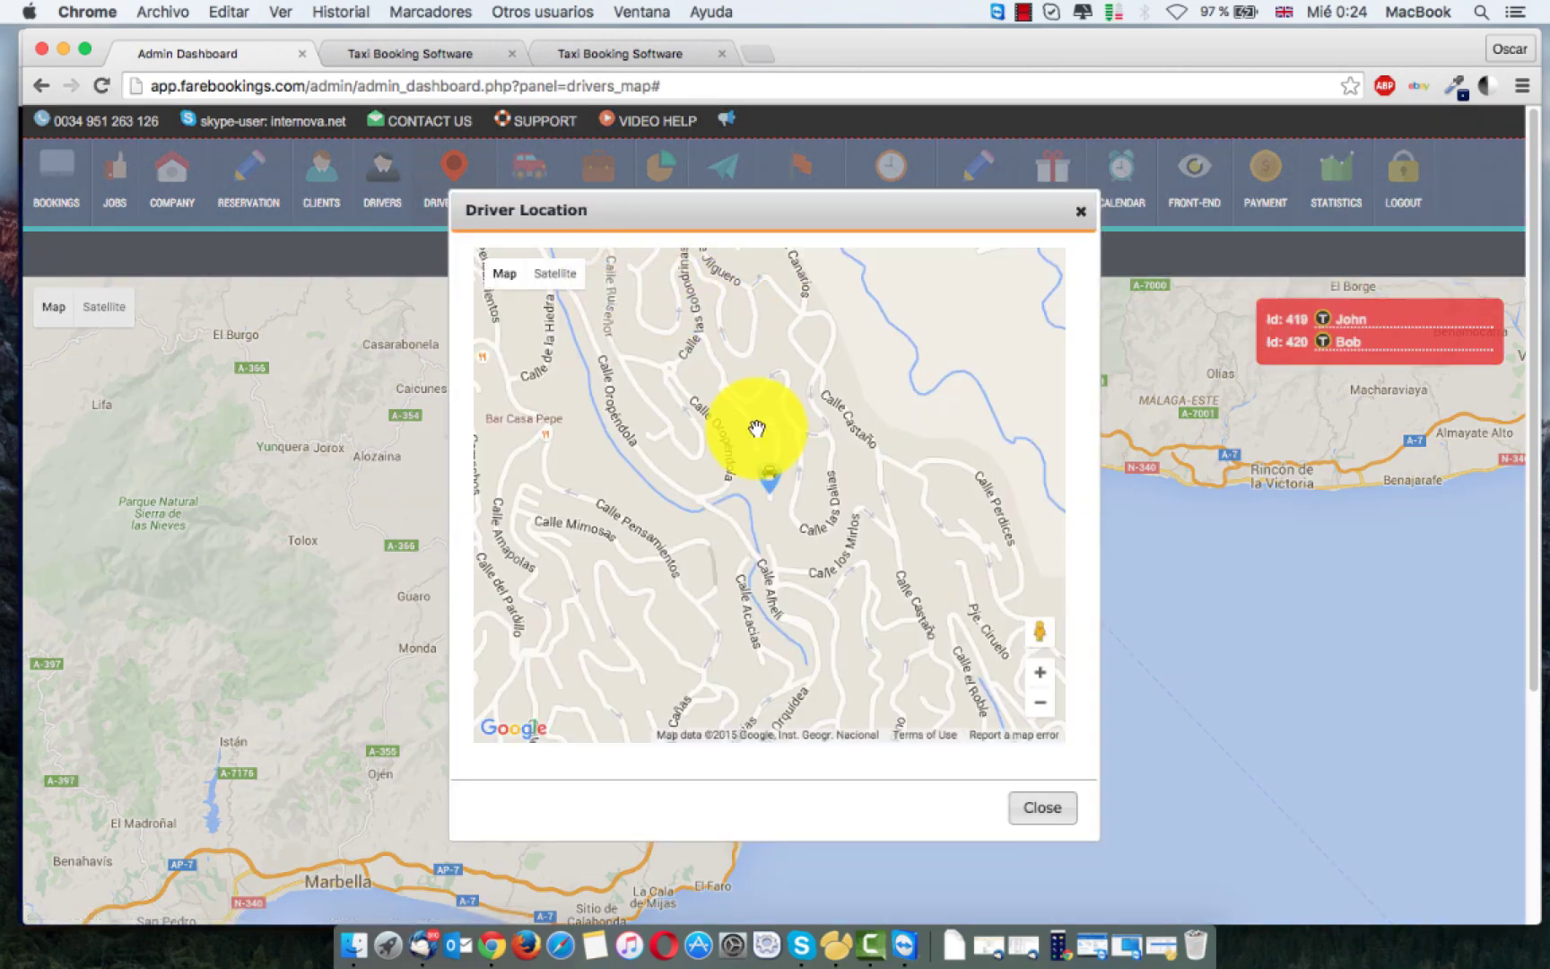
left_click(1080, 212)
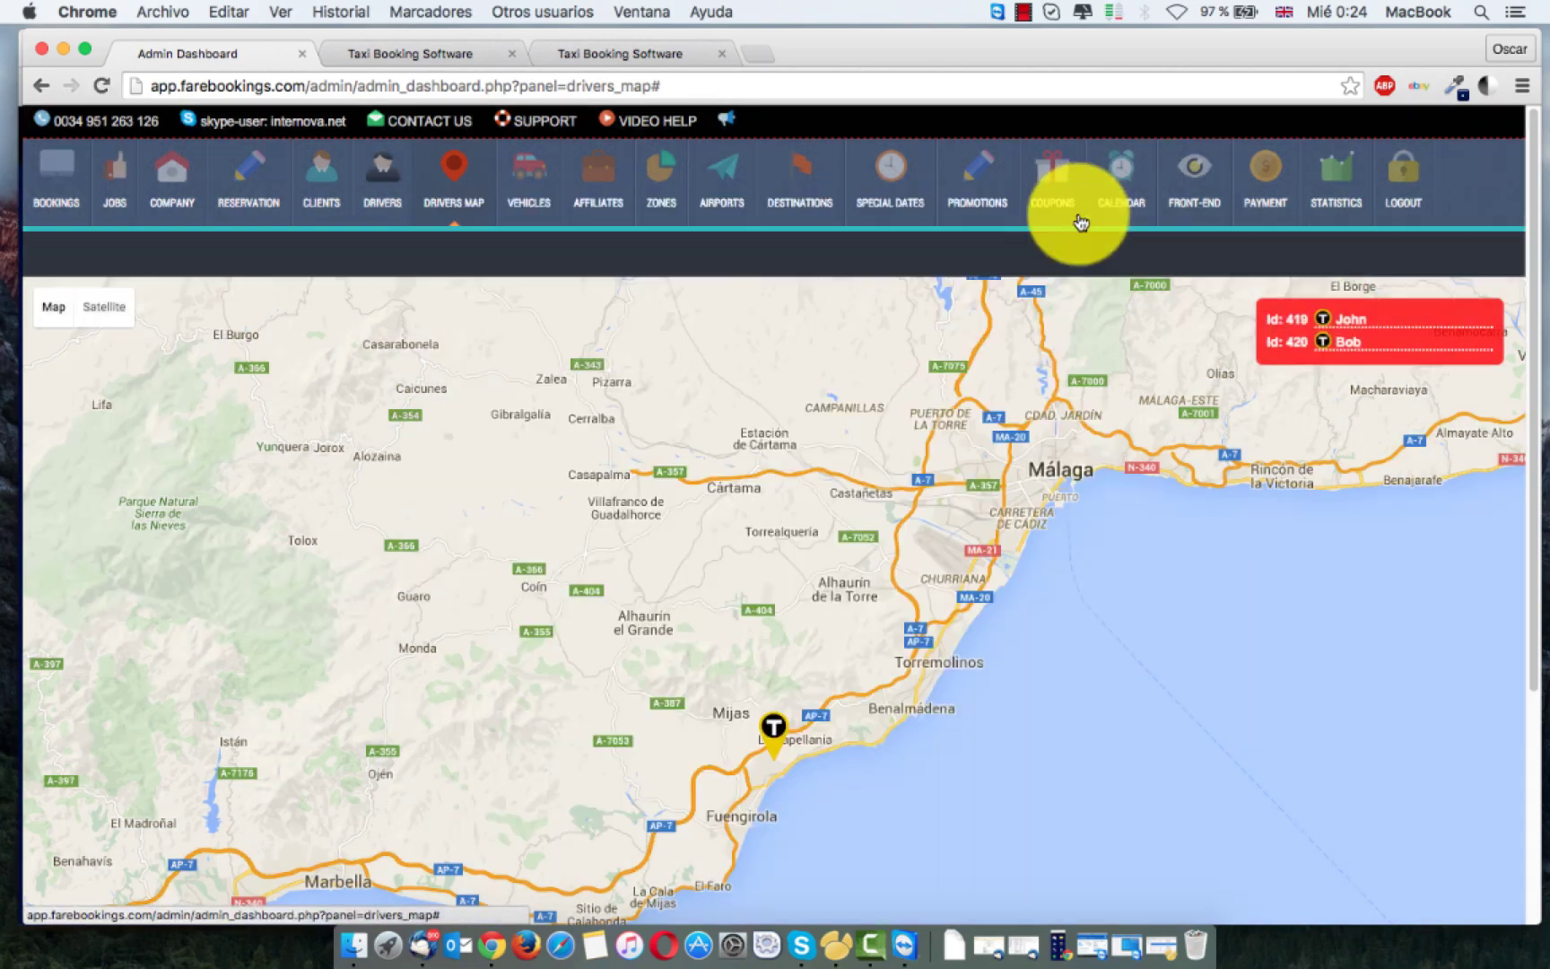
left_click(1334, 341)
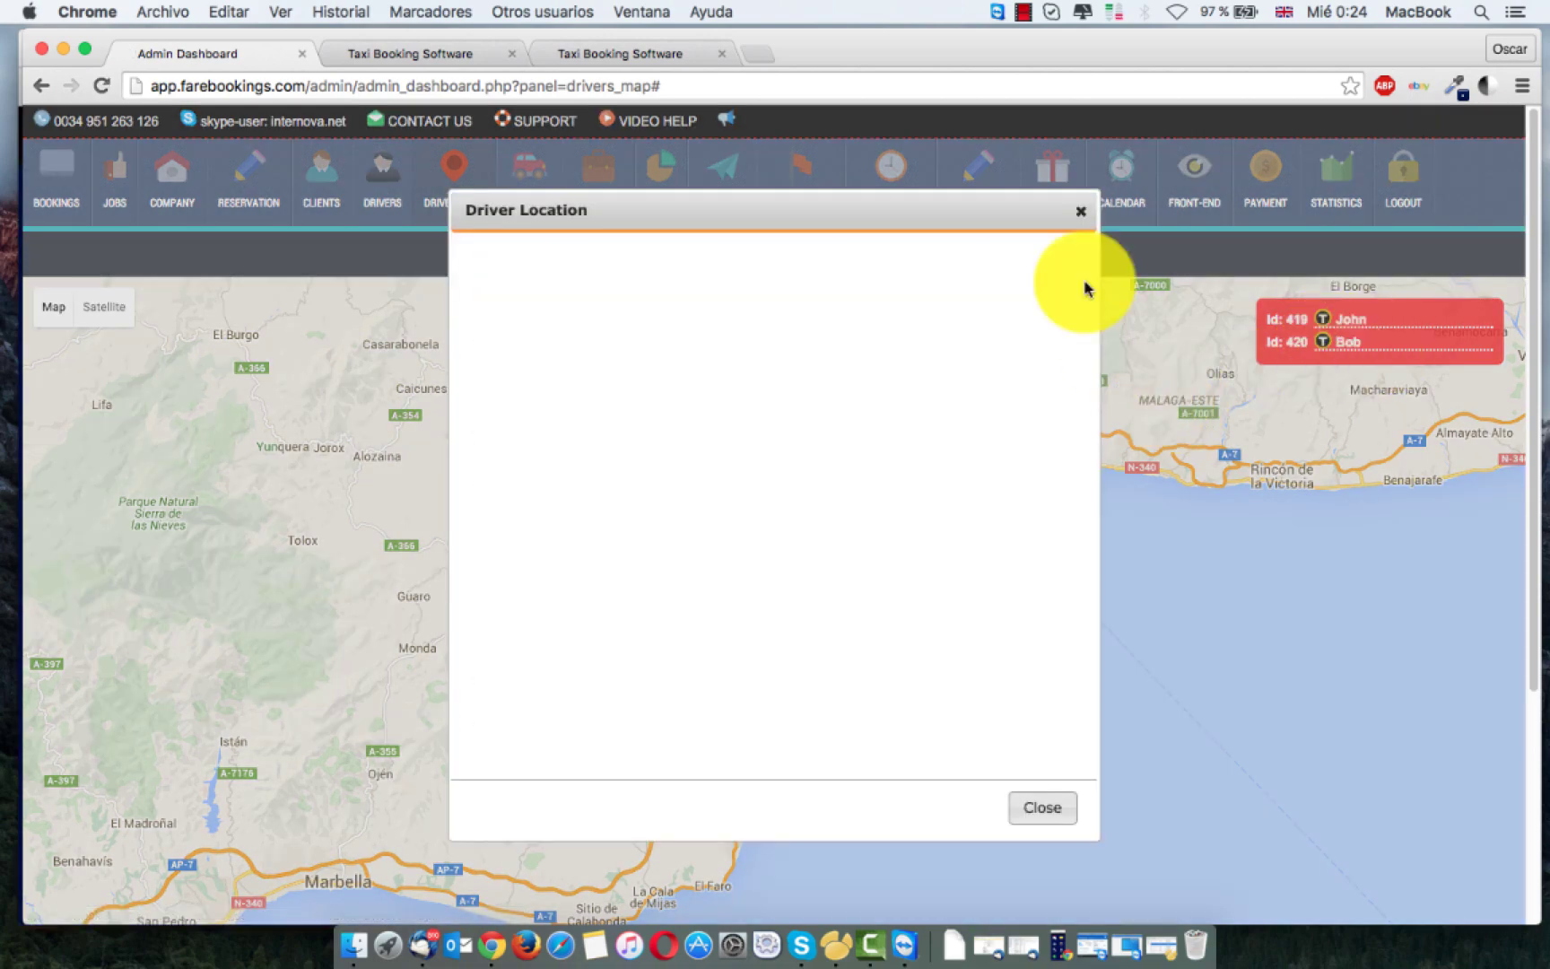
left_click(1081, 212)
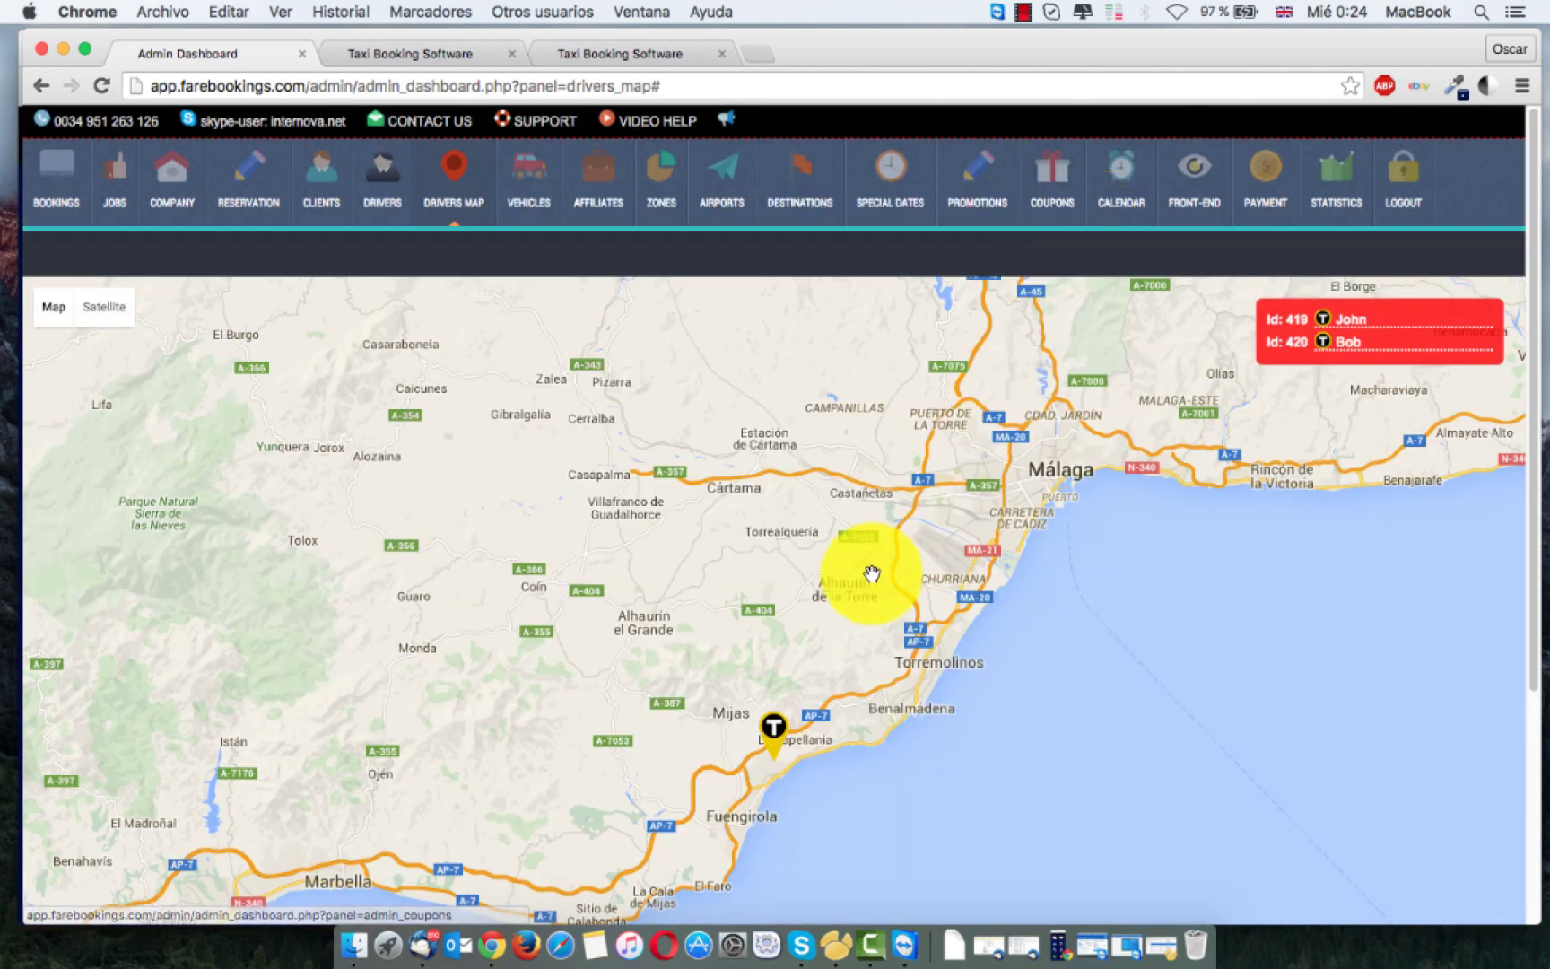
Step: Zoom the Drivers Map in and out, then narrow the dashboard to reveal the phone mirror
scroll(658, 622, "down", 2)
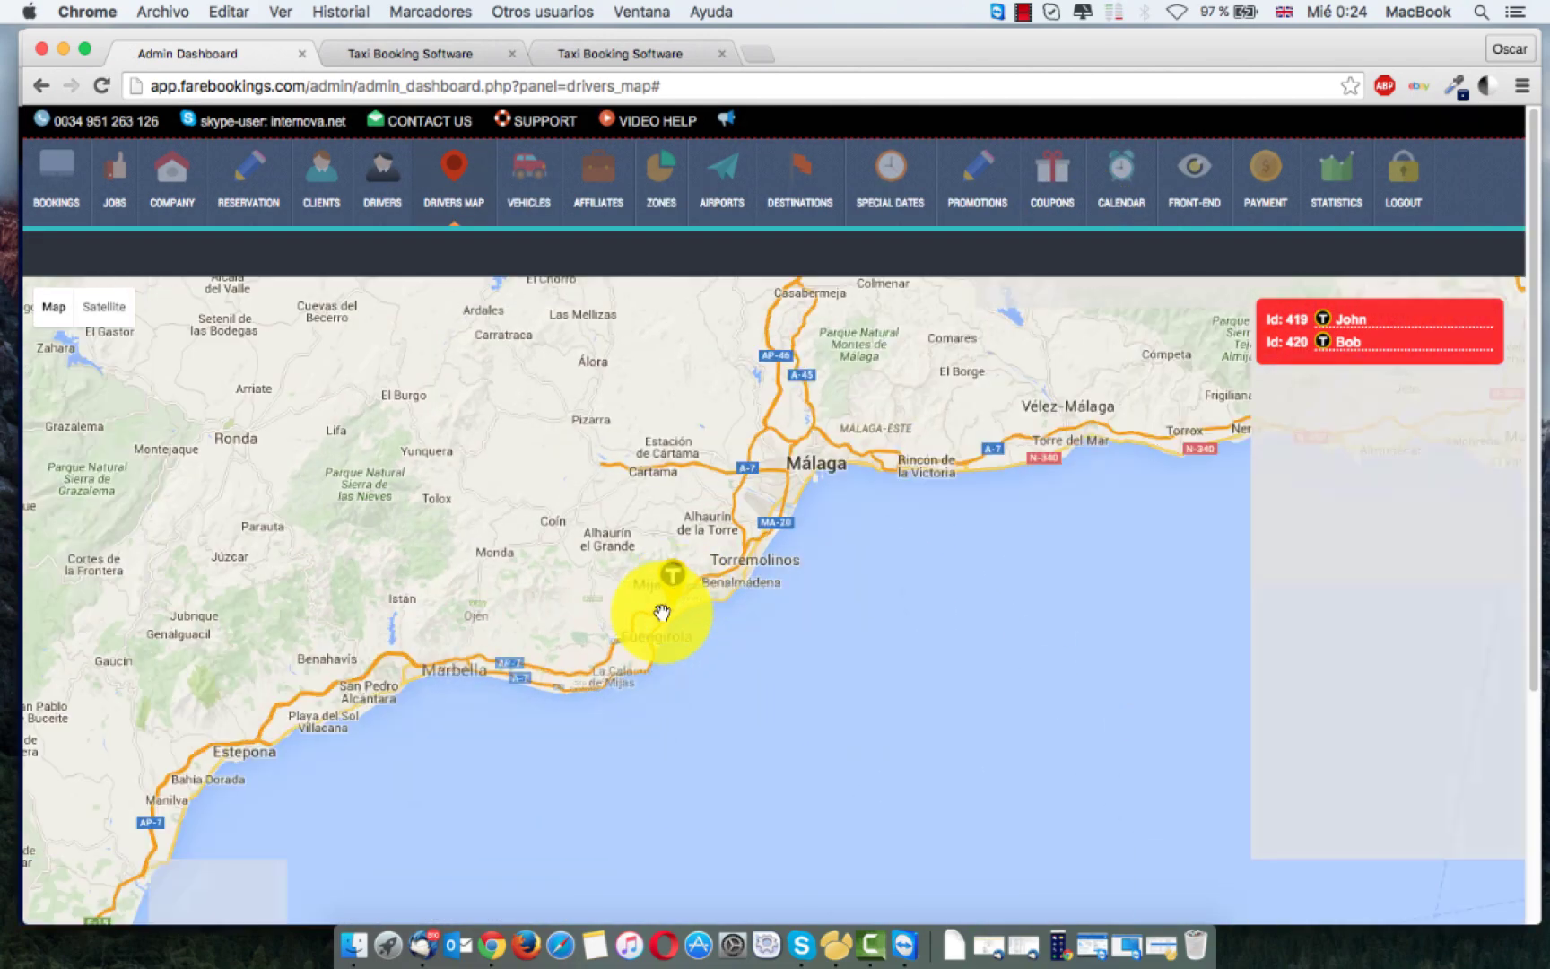
scroll(671, 592, "up", 4)
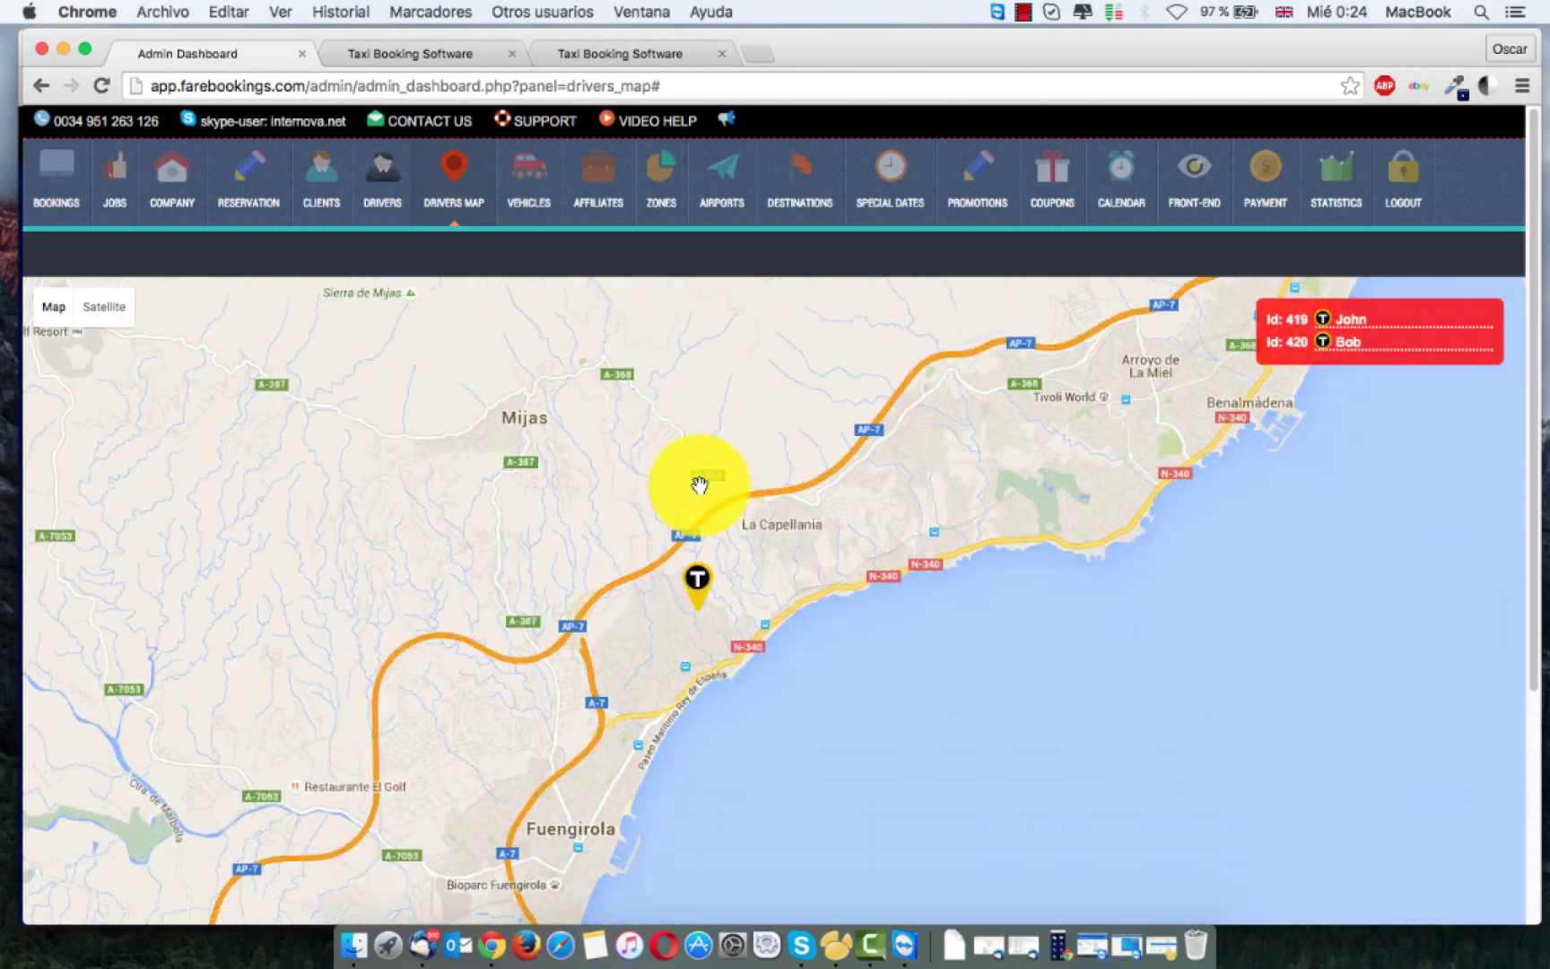
scroll(677, 511, "up", 4)
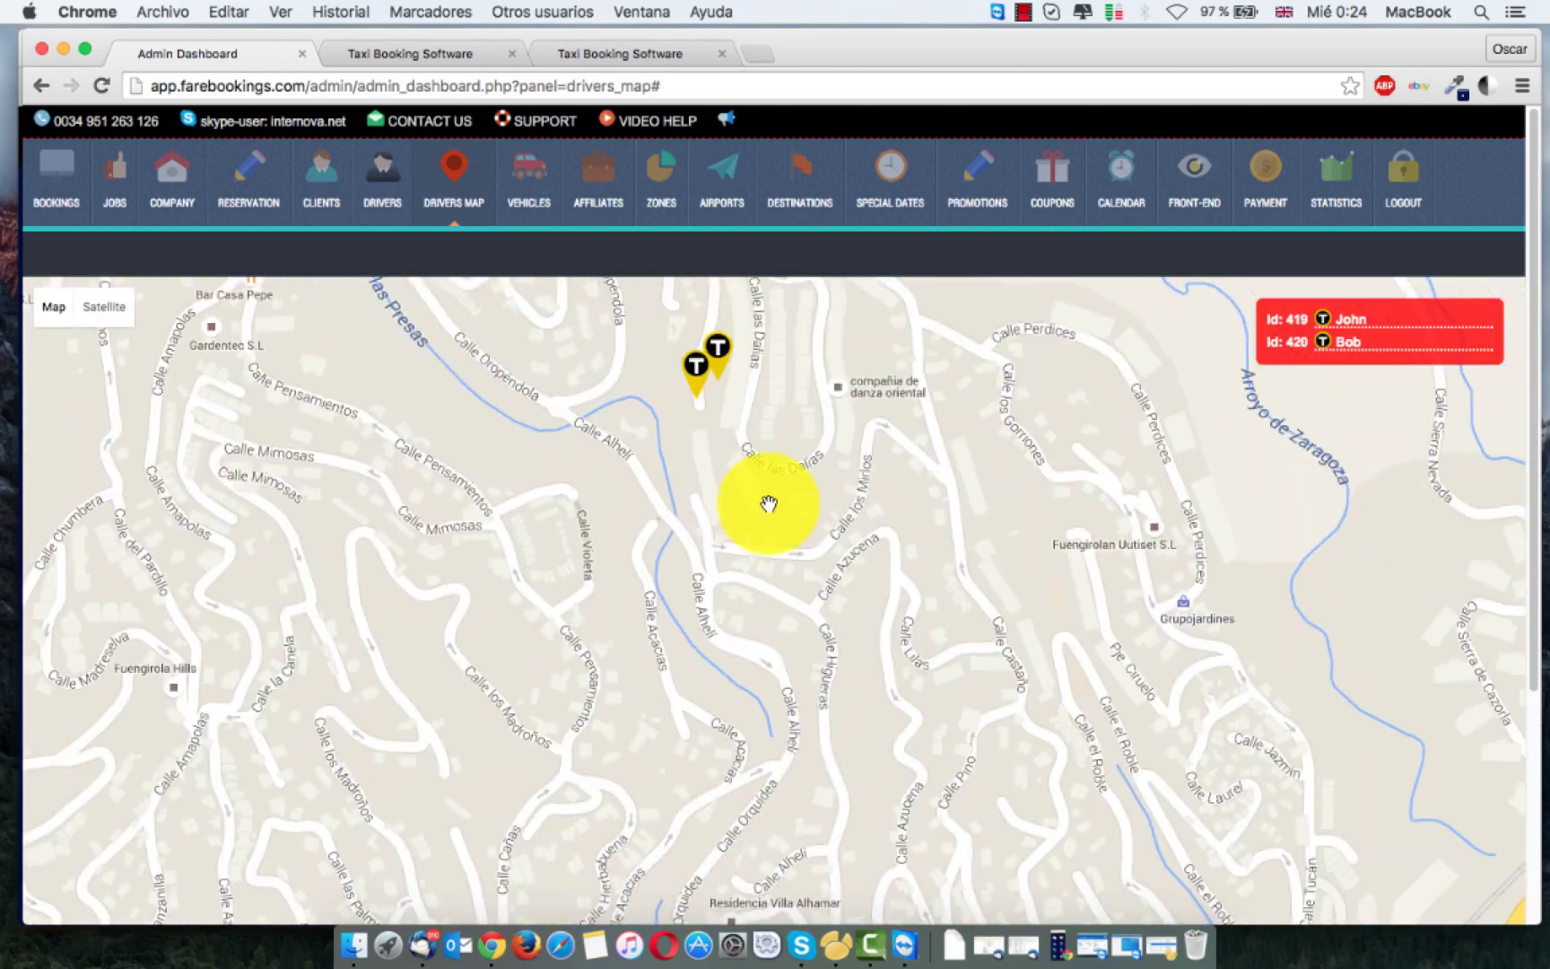
scroll(767, 579, "up", 1)
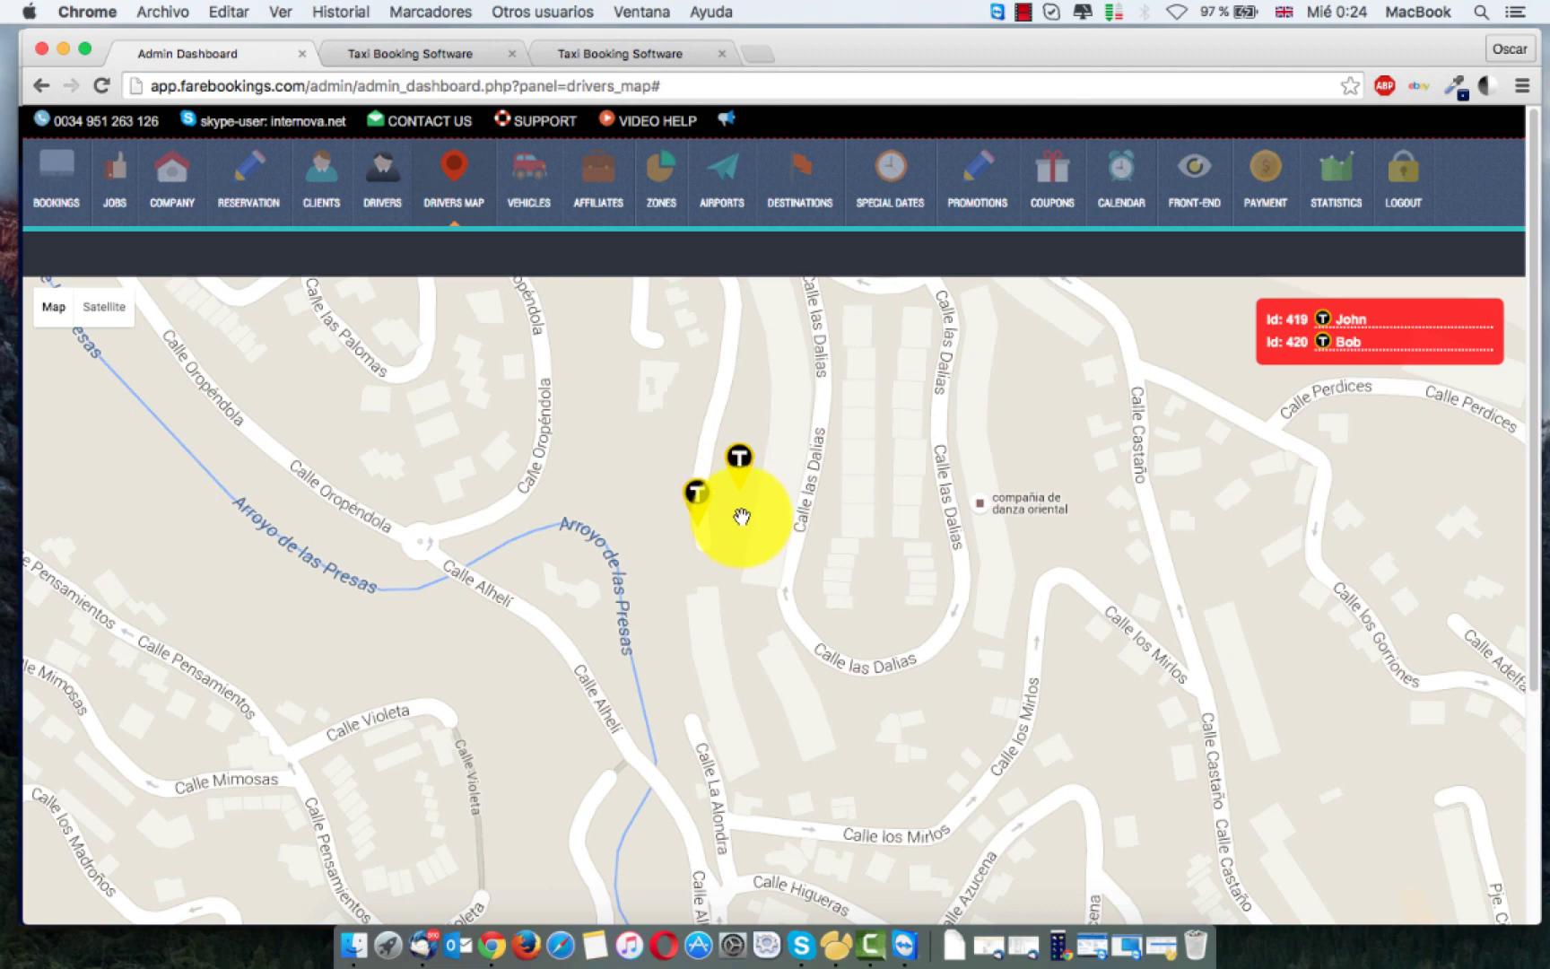
scroll(741, 518, "up", 1)
scroll(655, 516, "down", 5)
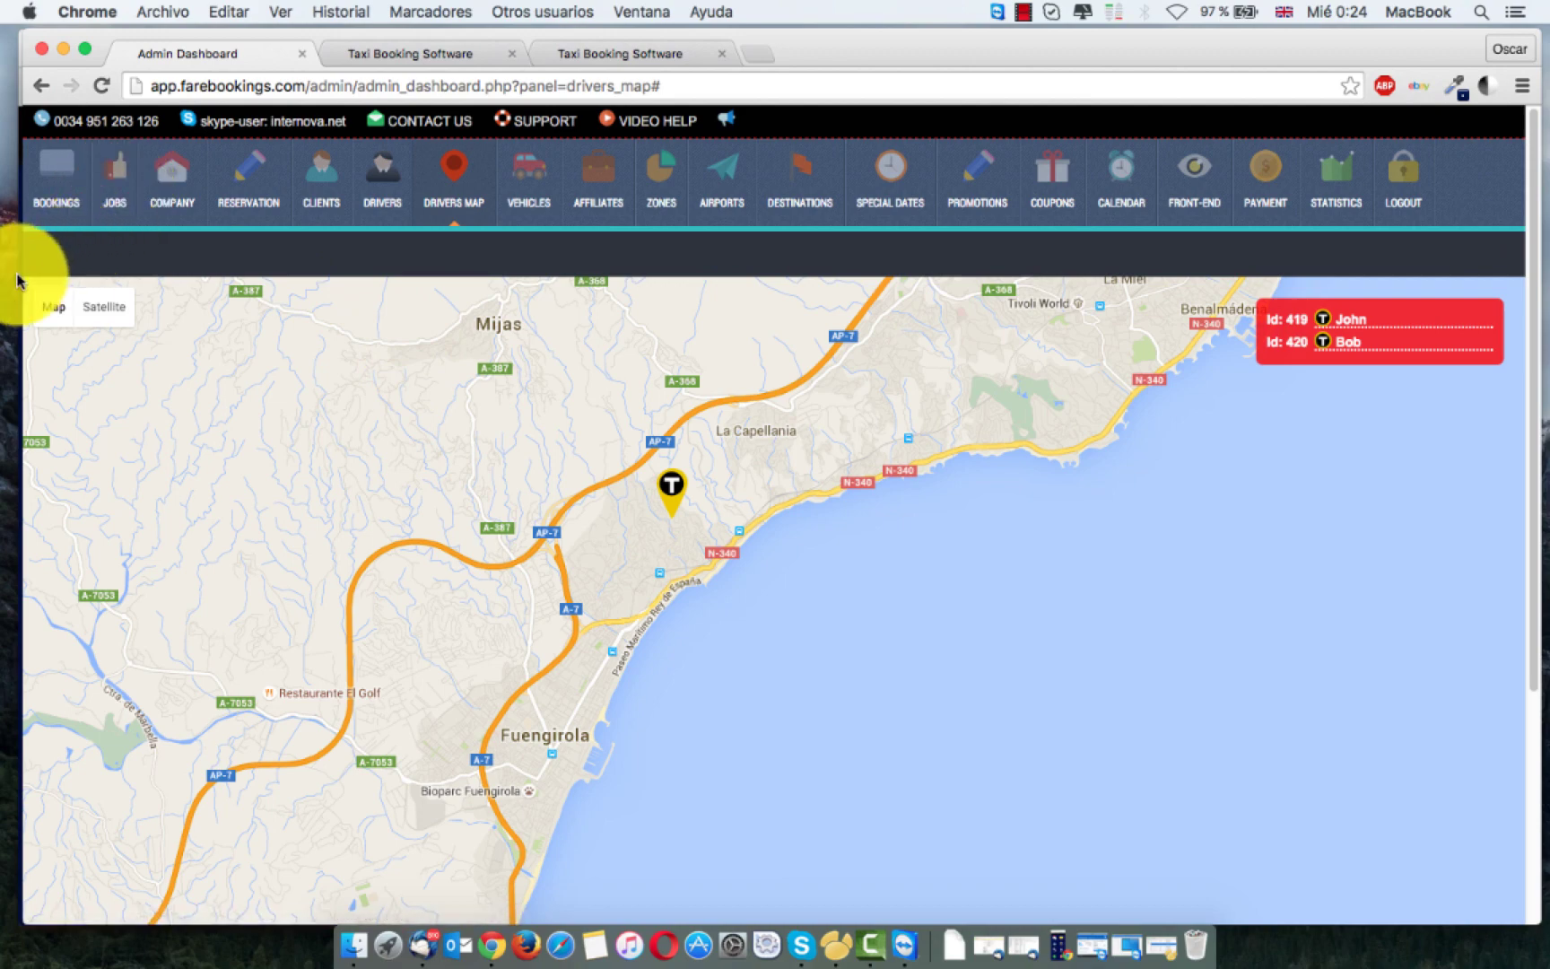
left_click_drag(24, 280, 454, 261)
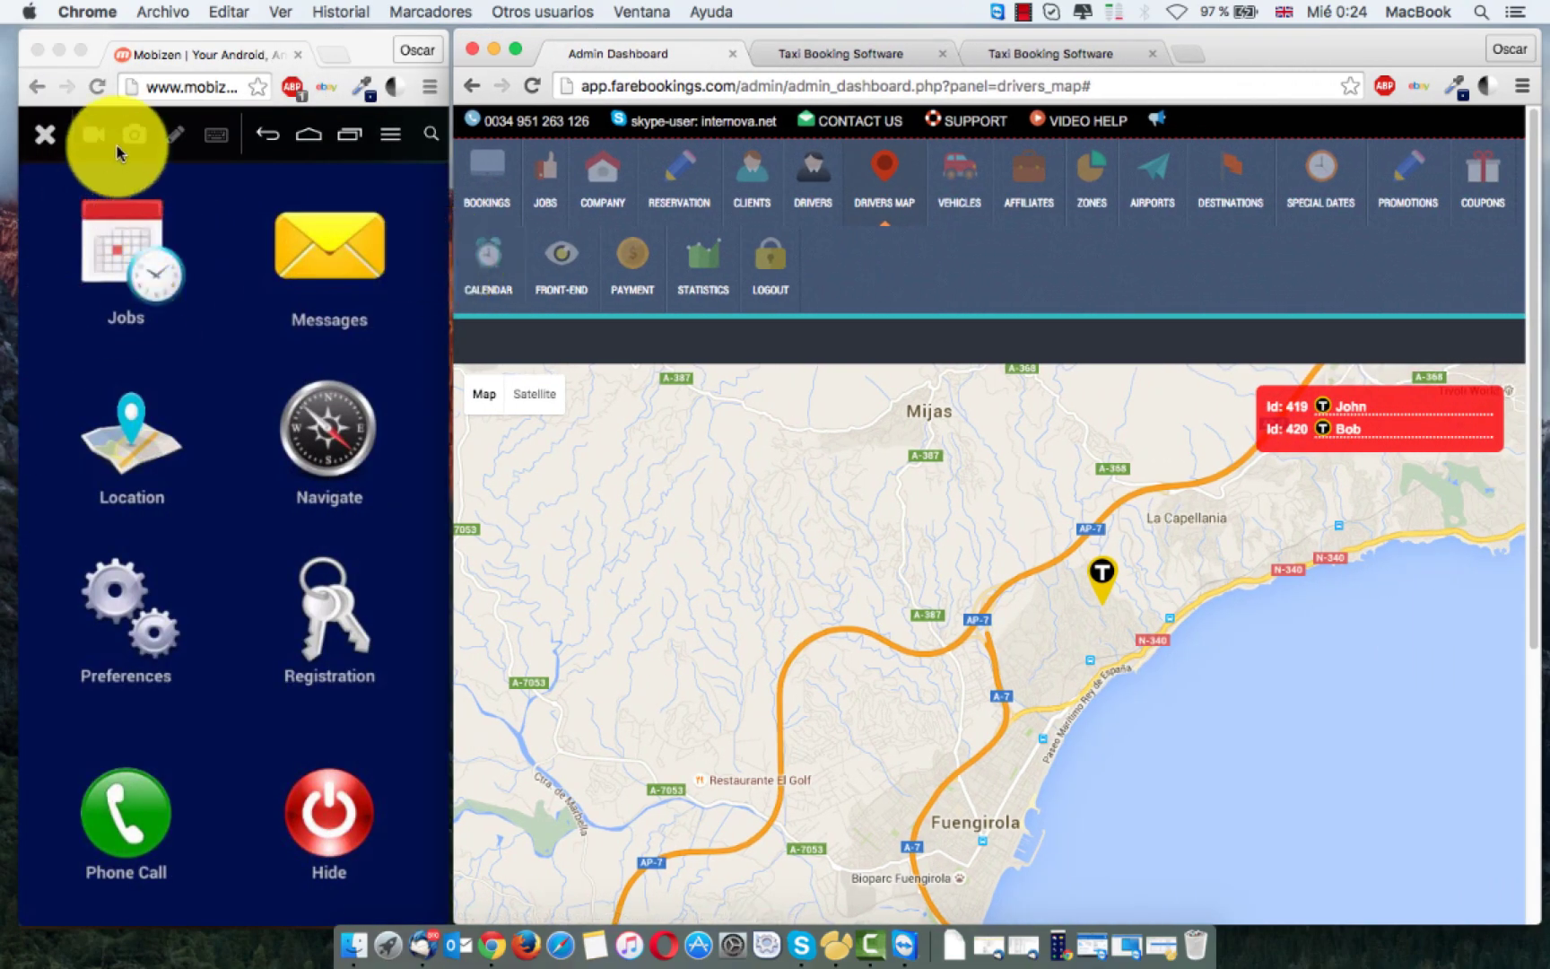
Step: Shift the phone mirror left, check the driver's Assigned Jobs and return to the home menu
left_click_drag(337, 34, 321, 34)
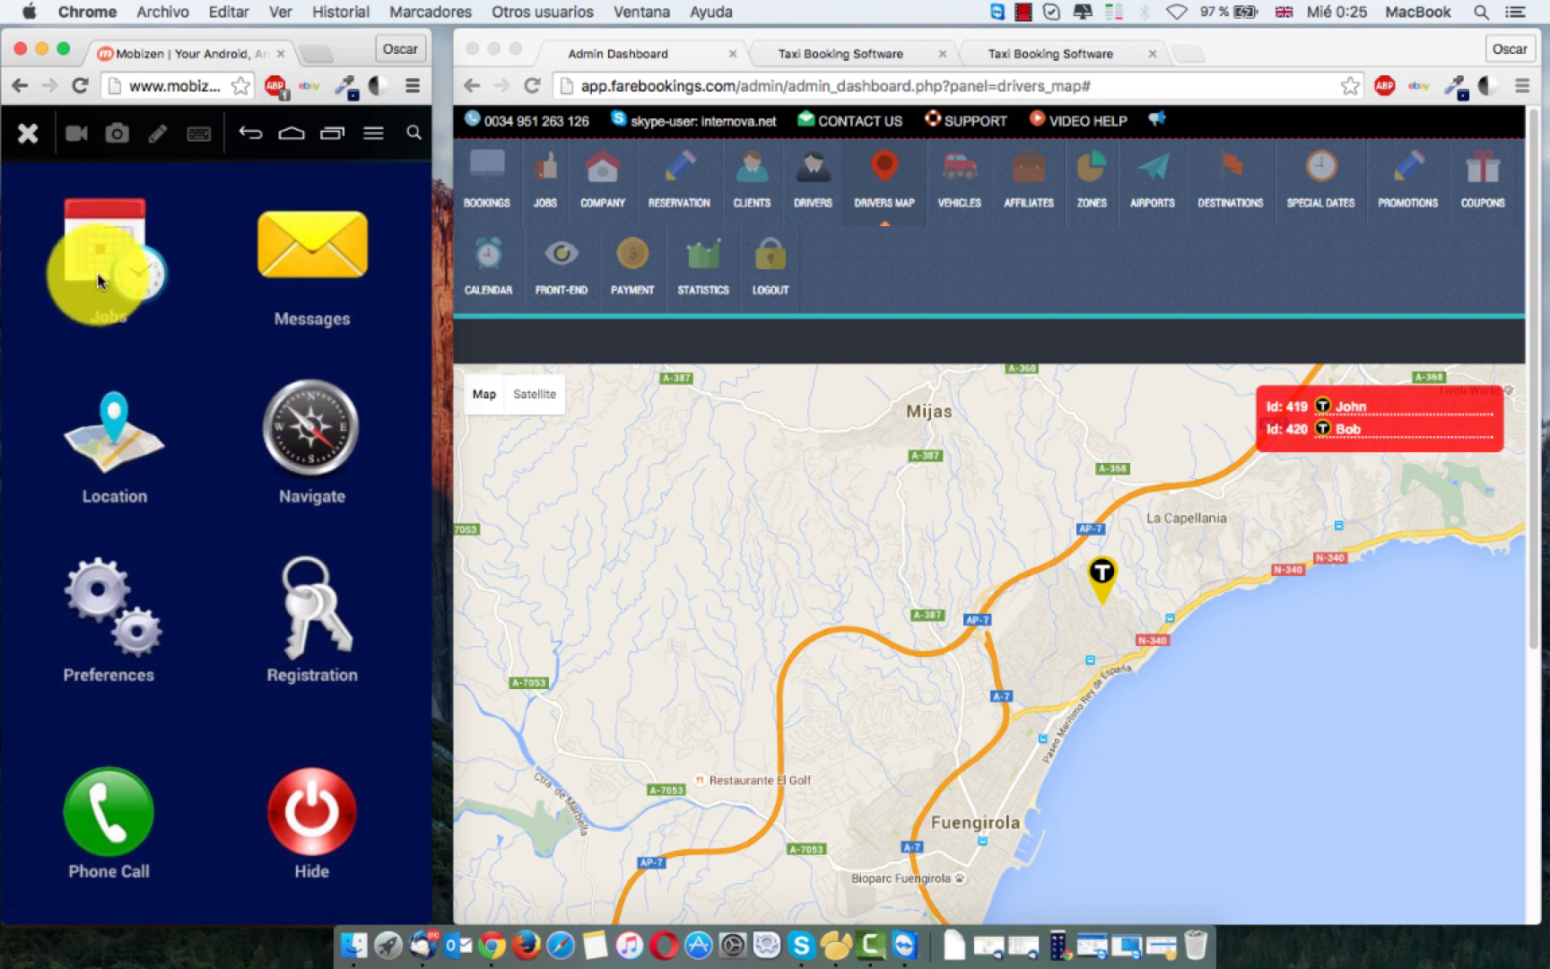
left_click(62, 247)
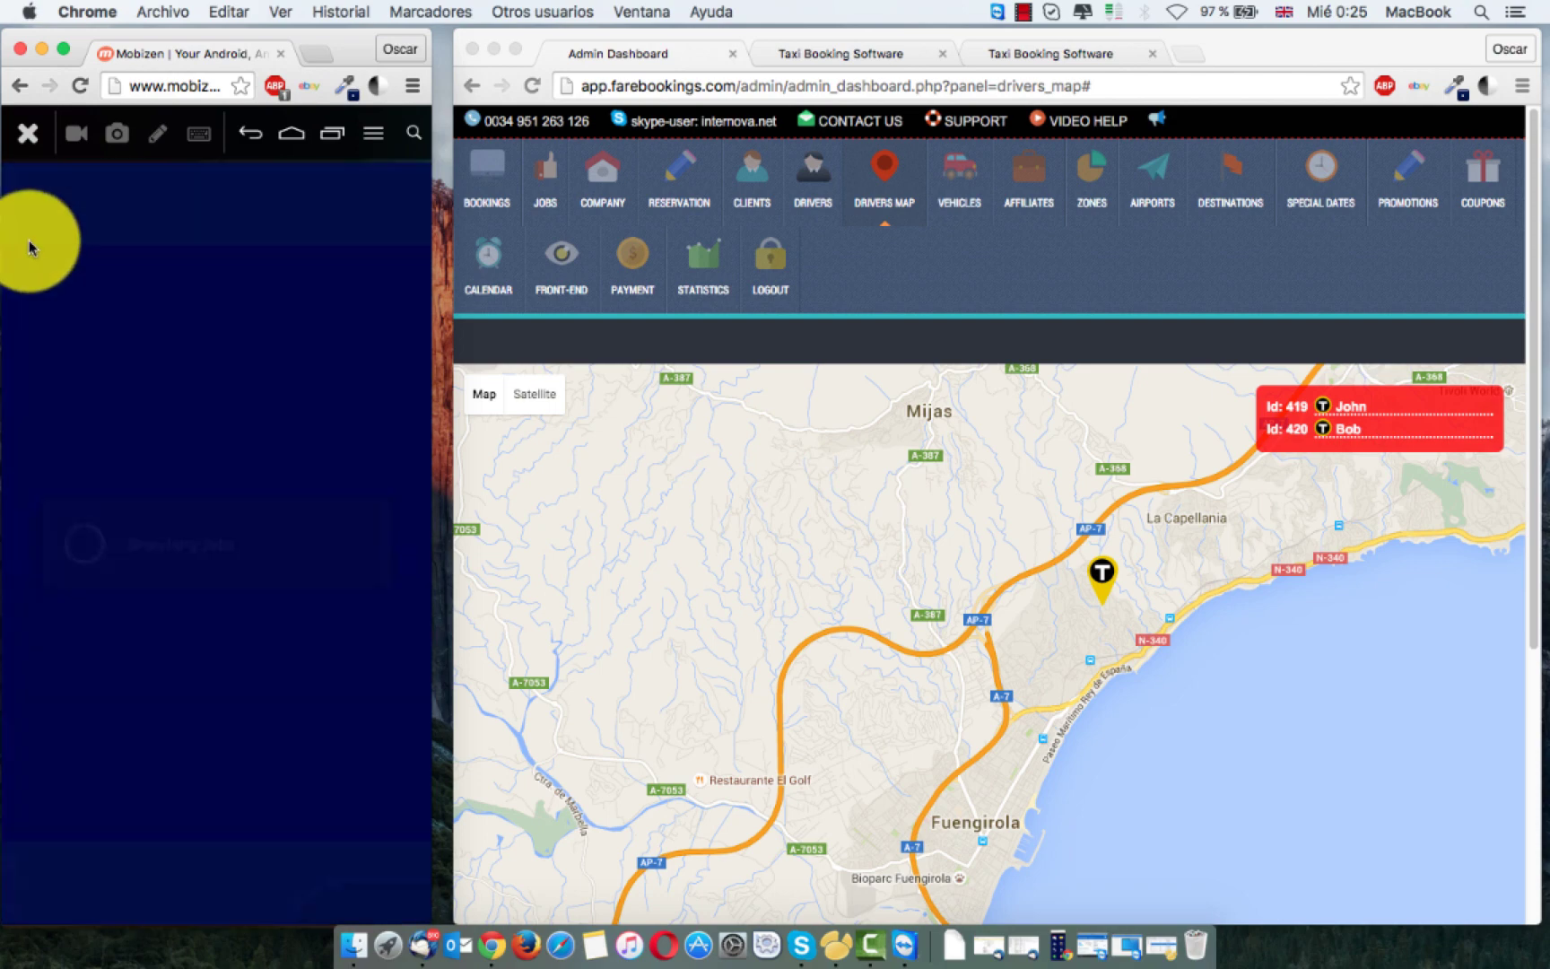
left_click(36, 199)
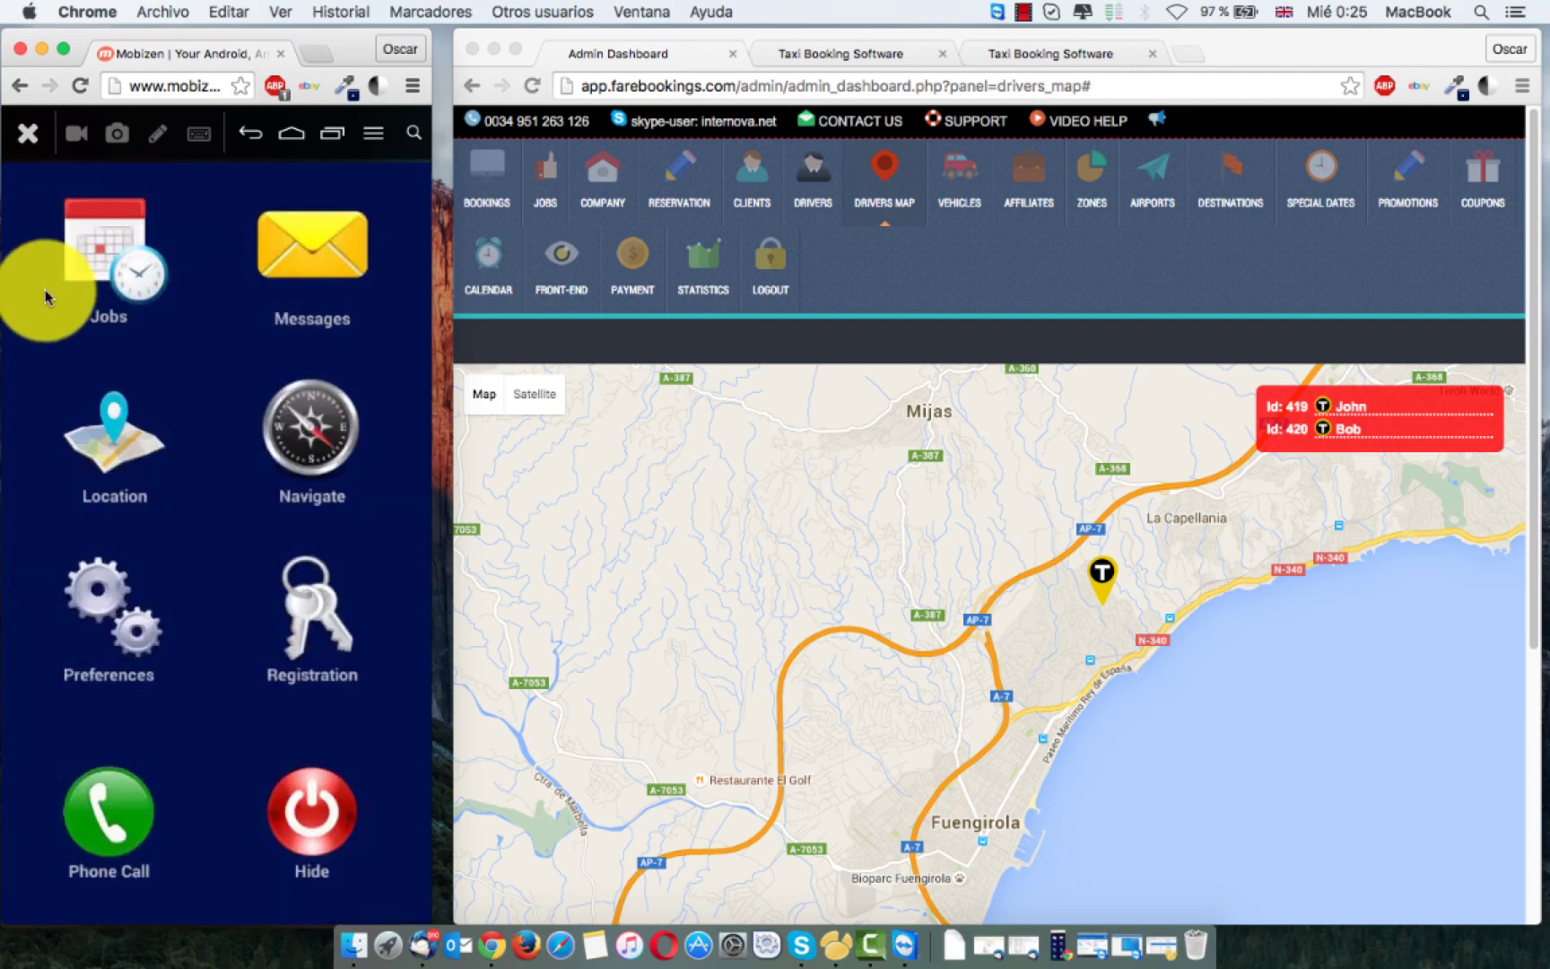
Step: Review the driver's Messages showing the booster-seat note, then bring up the admin Jobs list
left_click(305, 255)
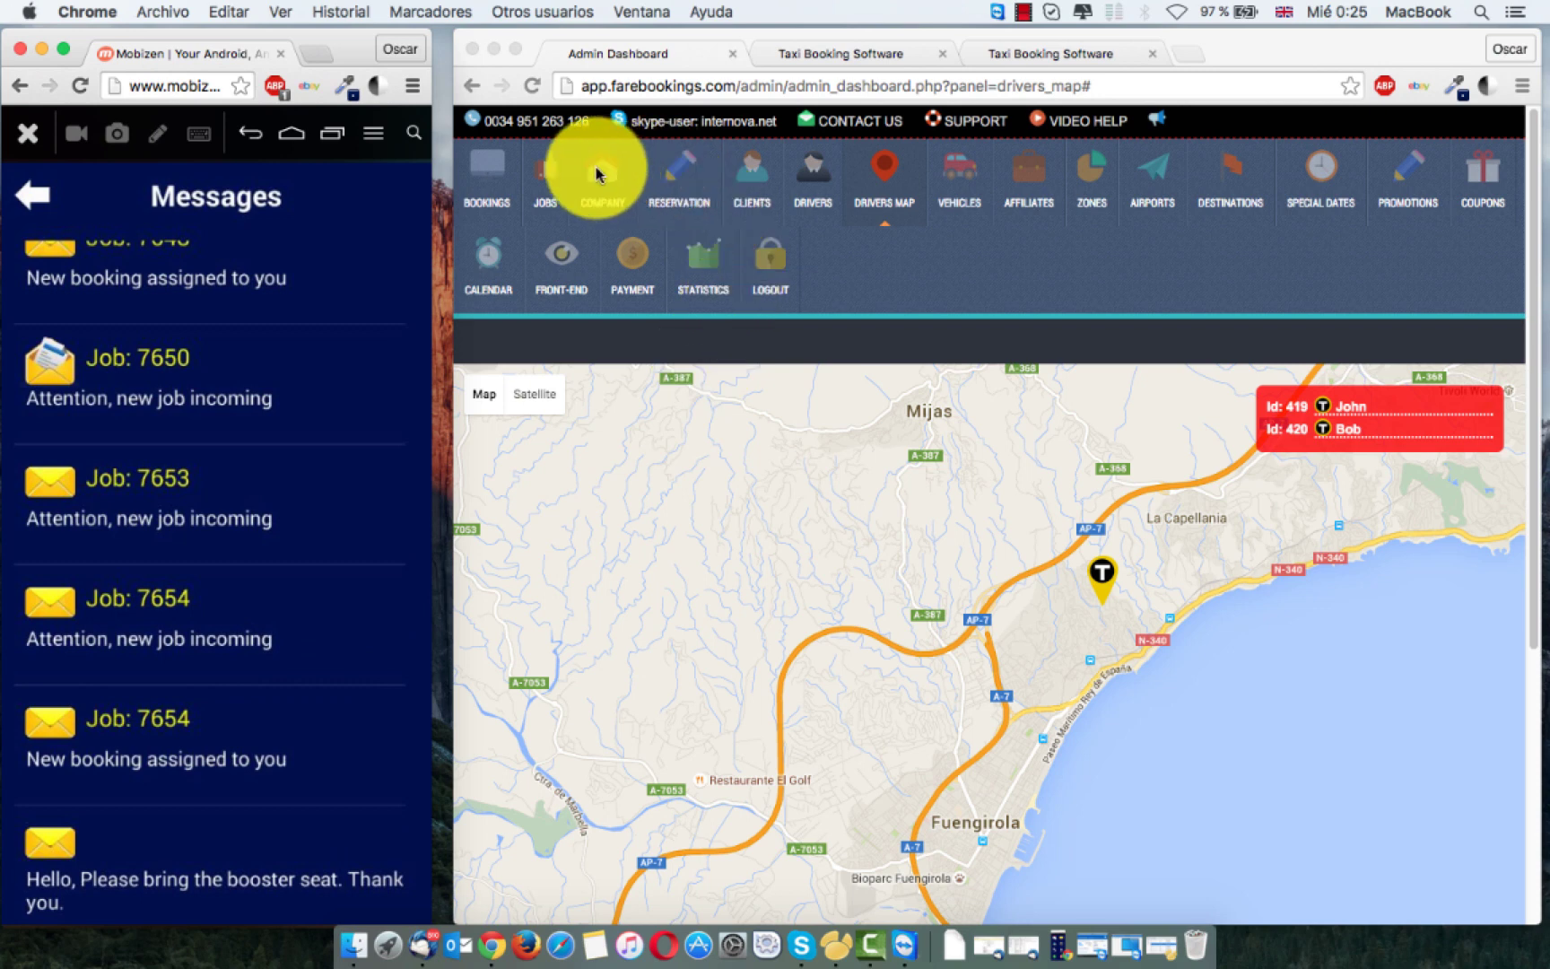
left_click(554, 182)
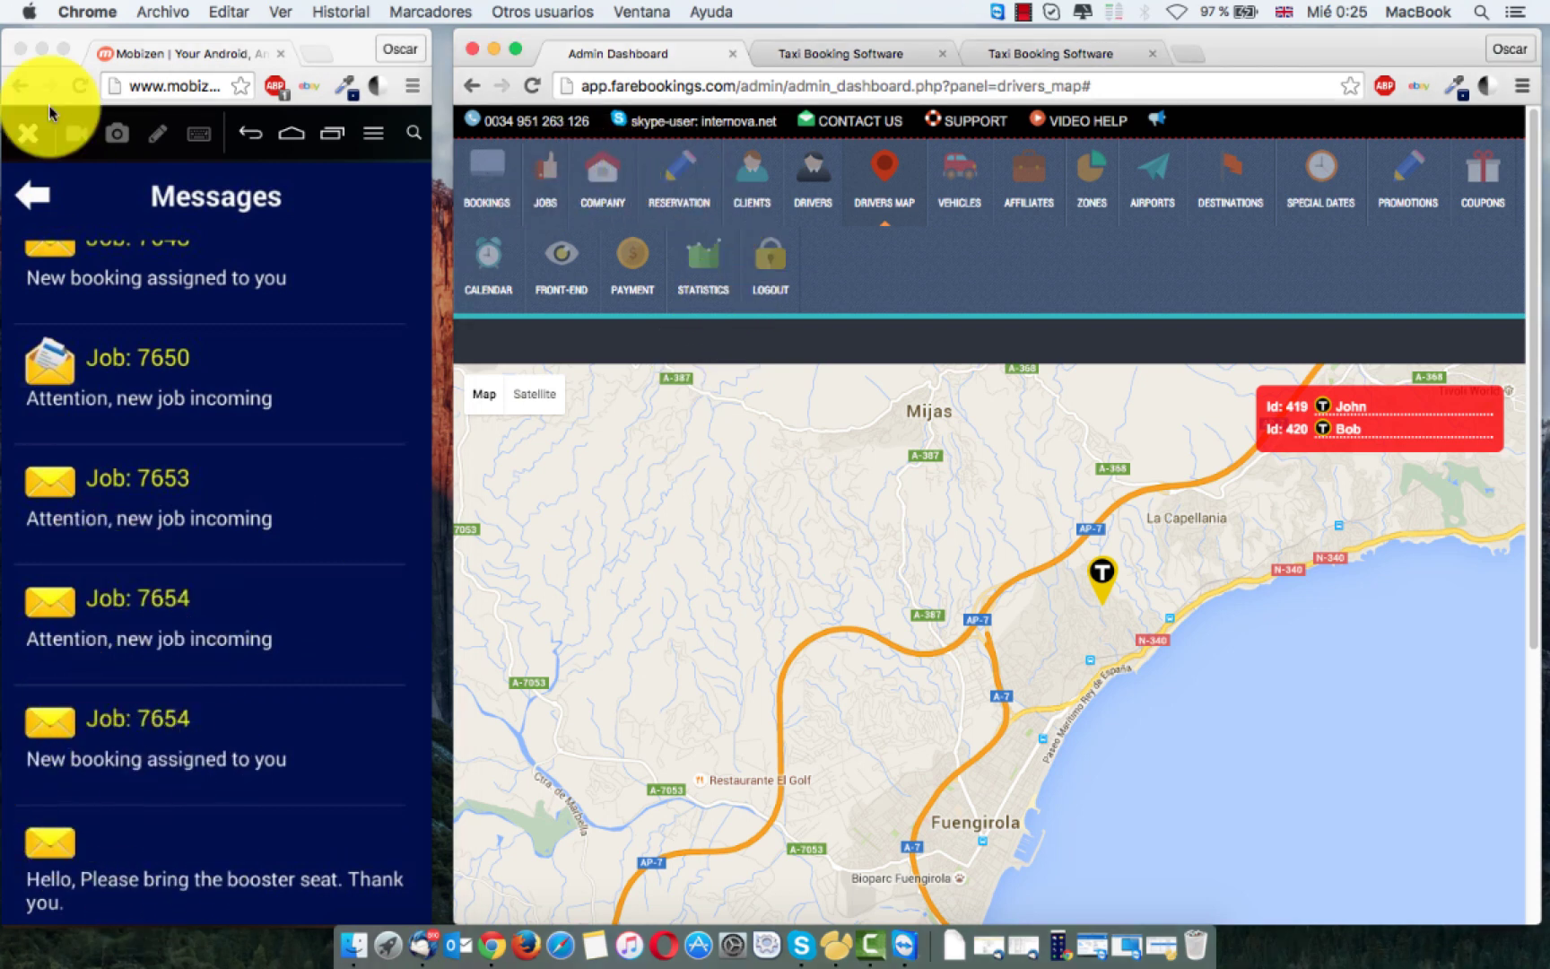
left_click(36, 199)
left_click(35, 199)
left_click(553, 170)
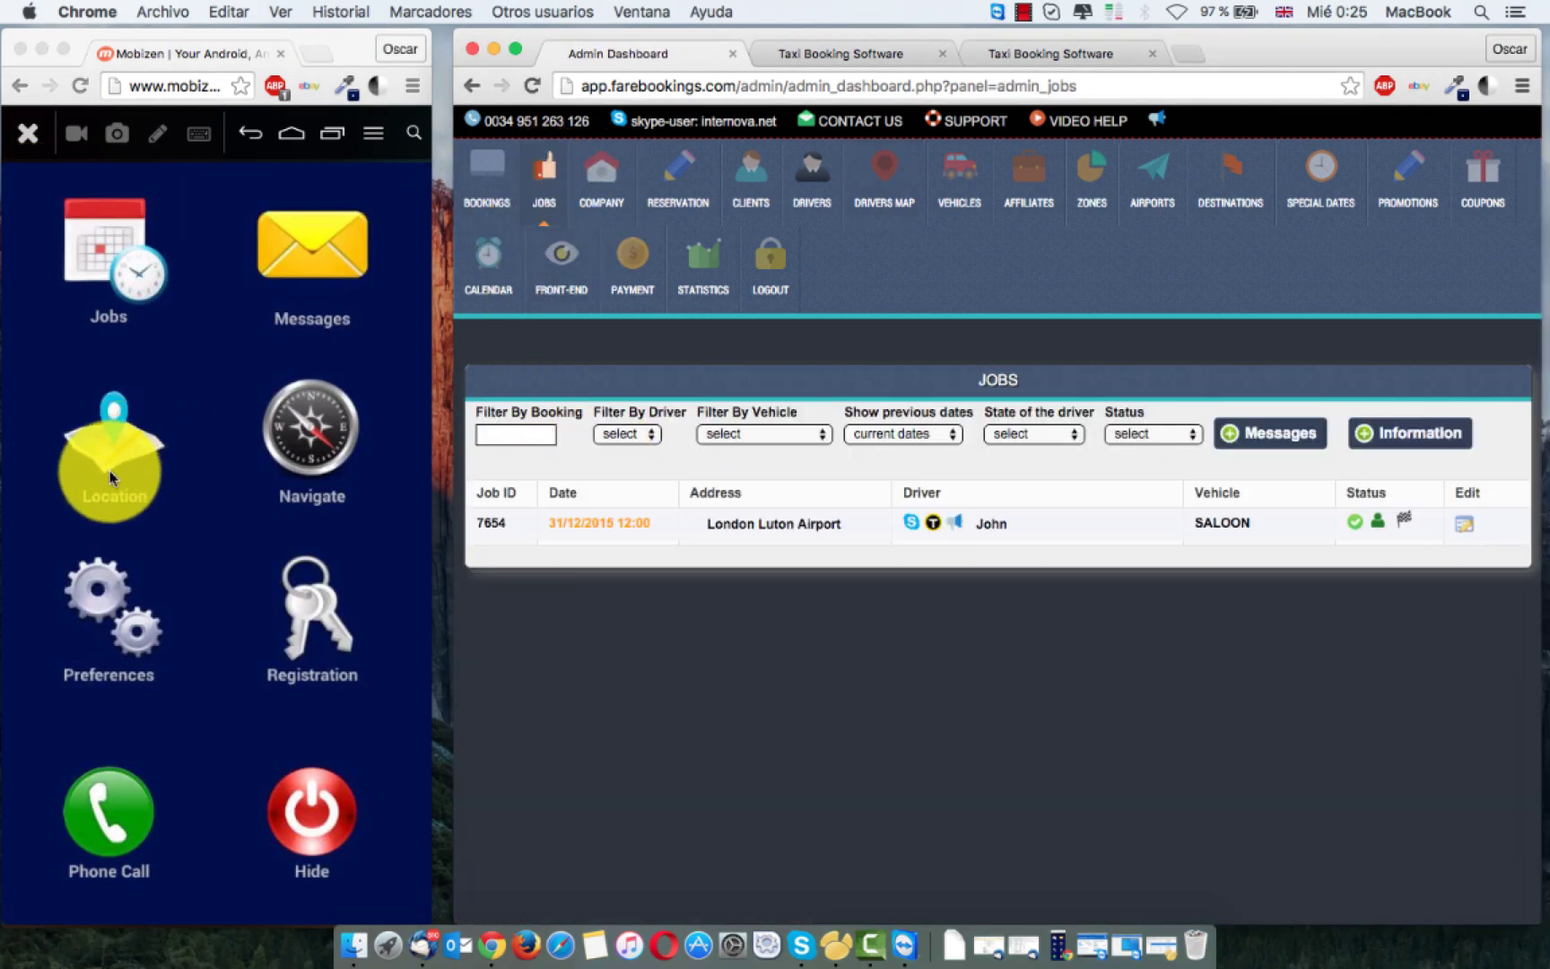
left_click(114, 453)
left_click(119, 471)
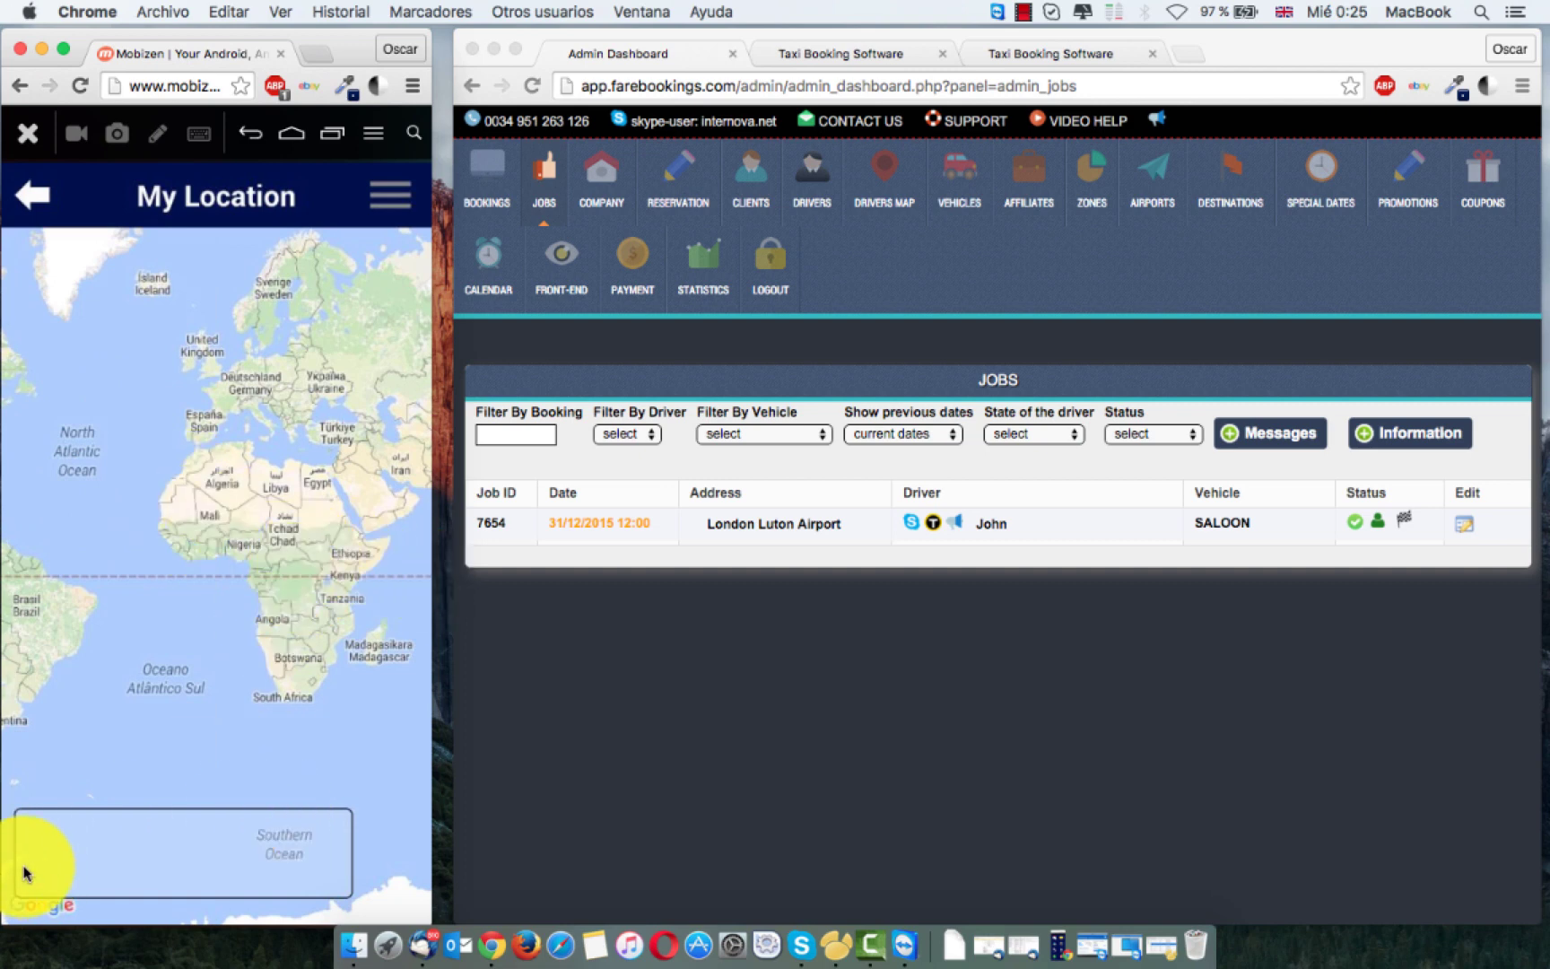
left_click_drag(164, 833, 221, 578)
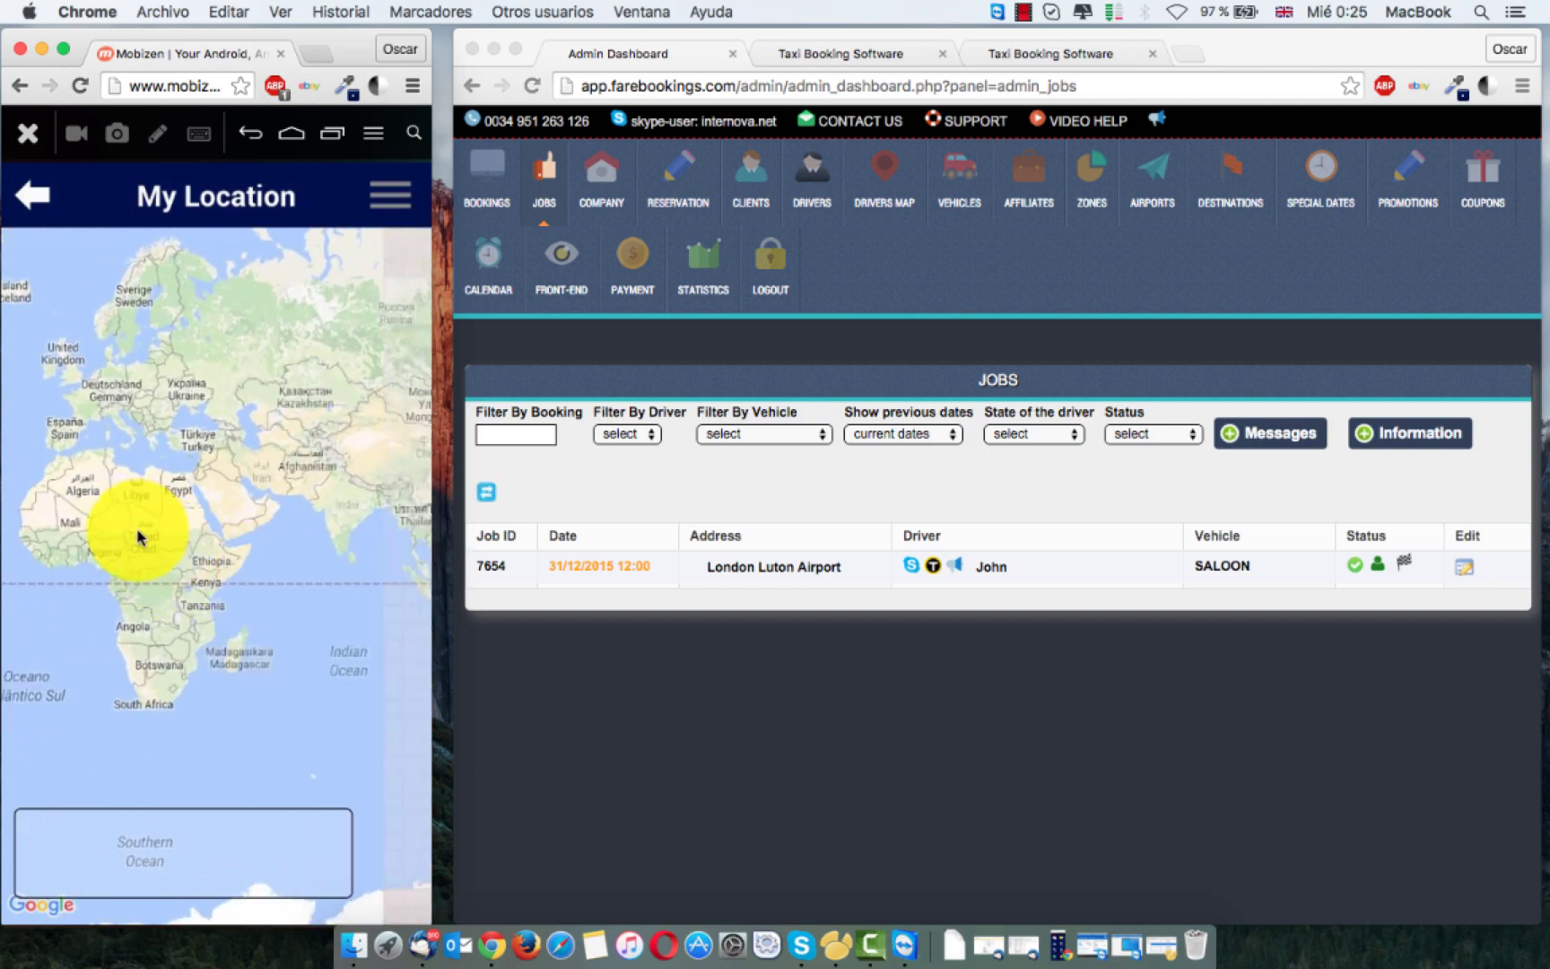
left_click(37, 208)
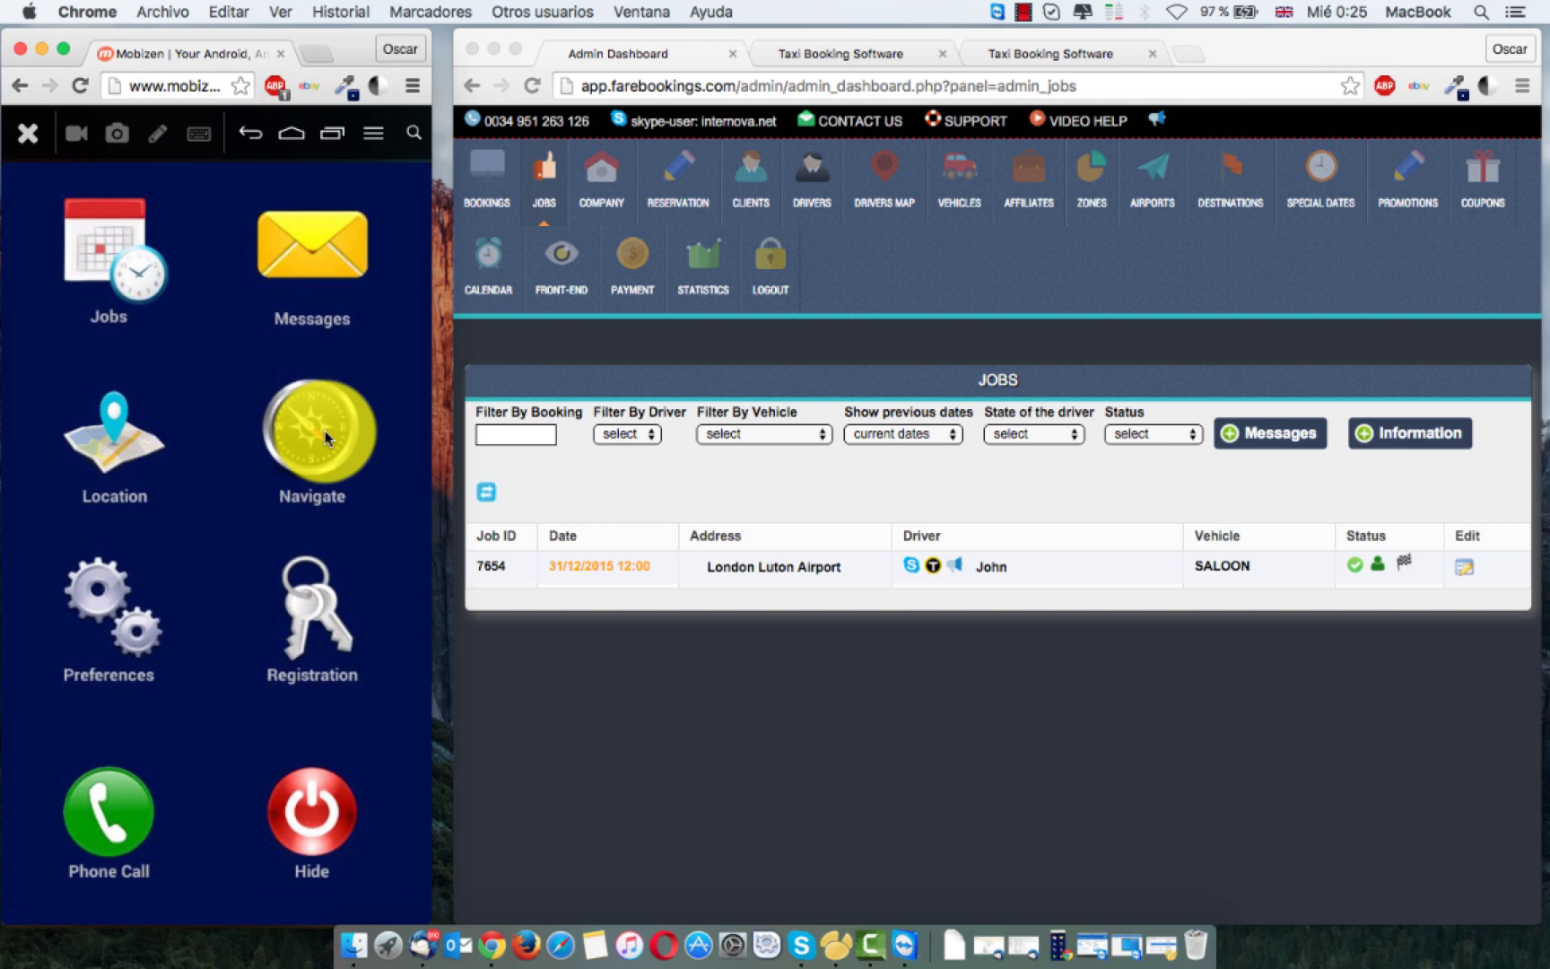
Step: Start navigation to Malaga Airport, decline the location-settings prompt, then exit the directions screen
left_click(325, 432)
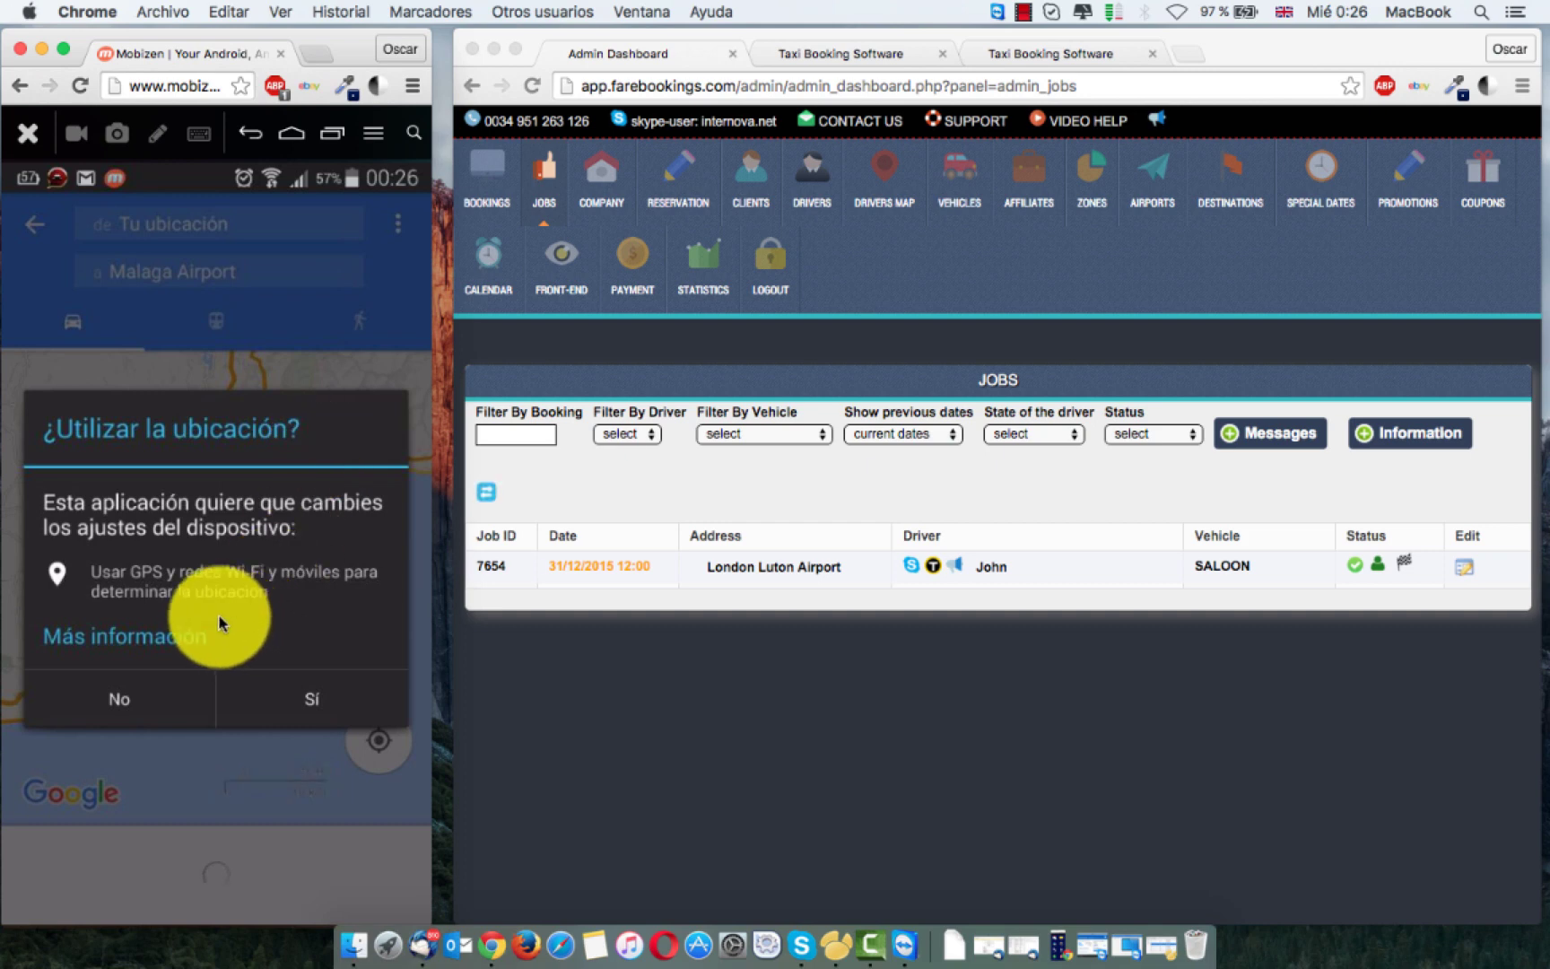
left_click(115, 704)
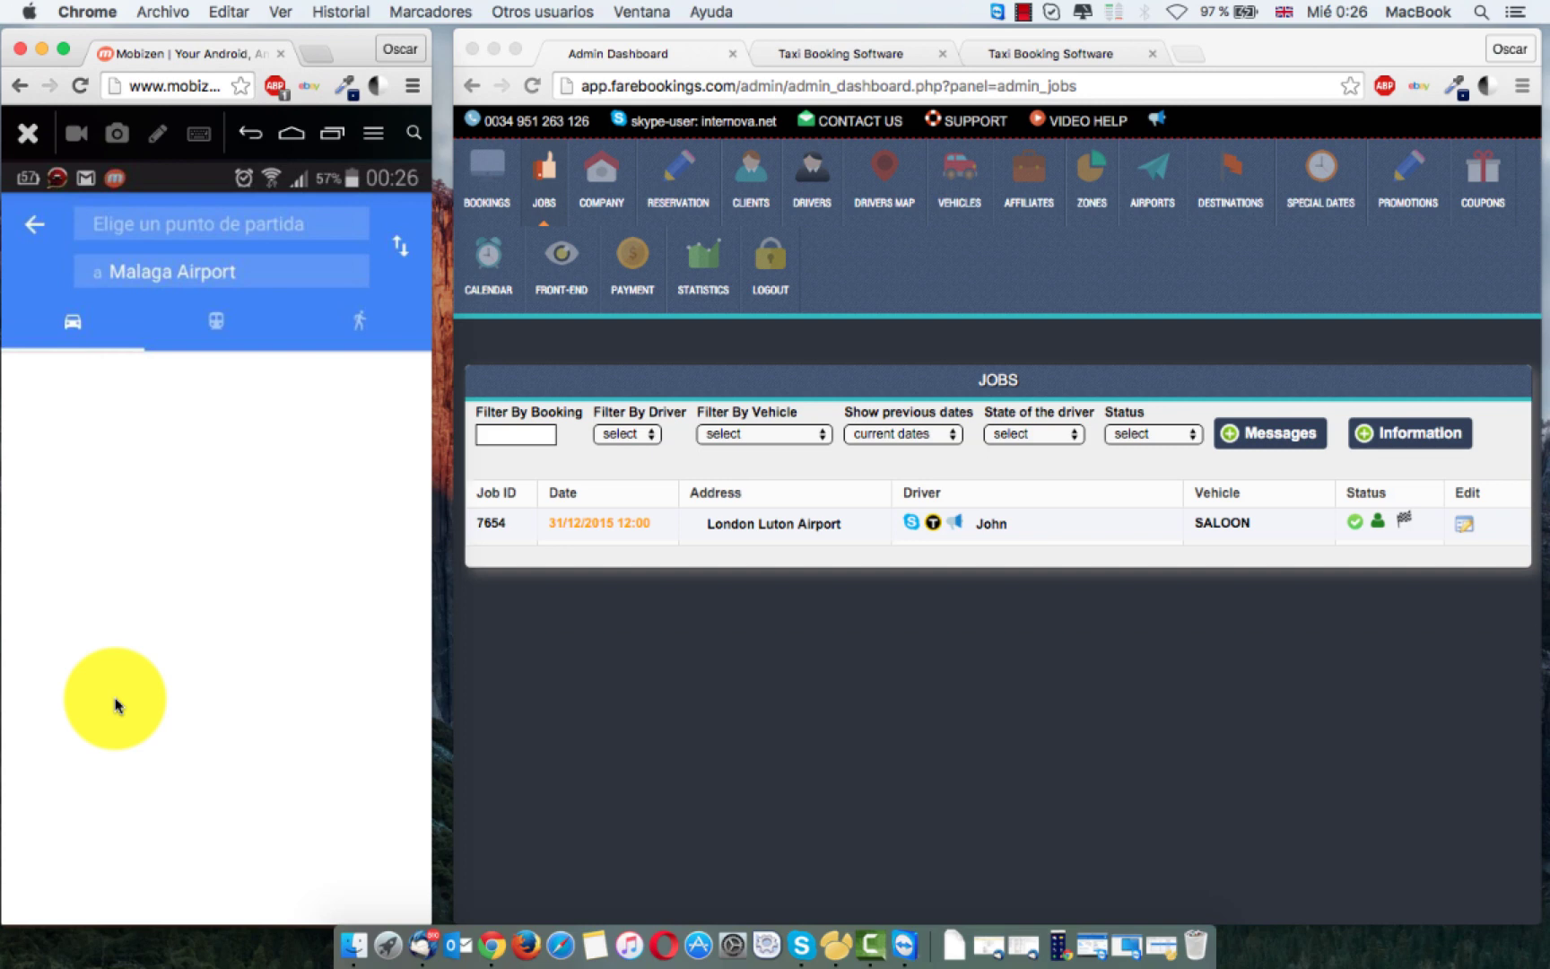
left_click(35, 229)
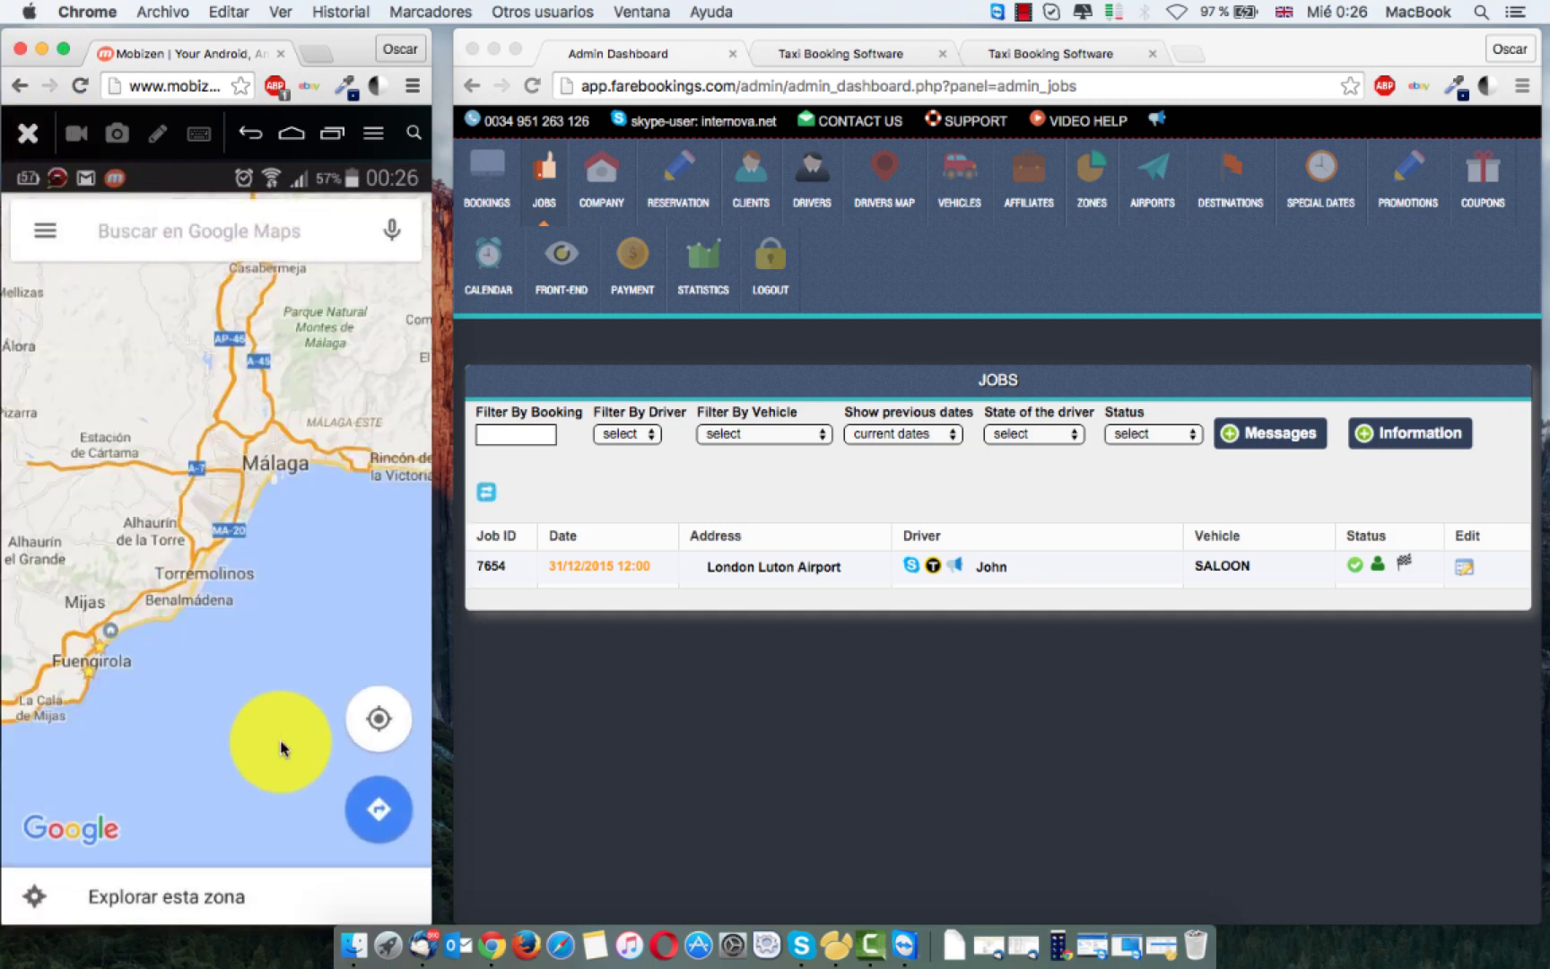
Step: Back in the driver app, replace the null Company Phone preference with the company's phone number and save
right_click(310, 831)
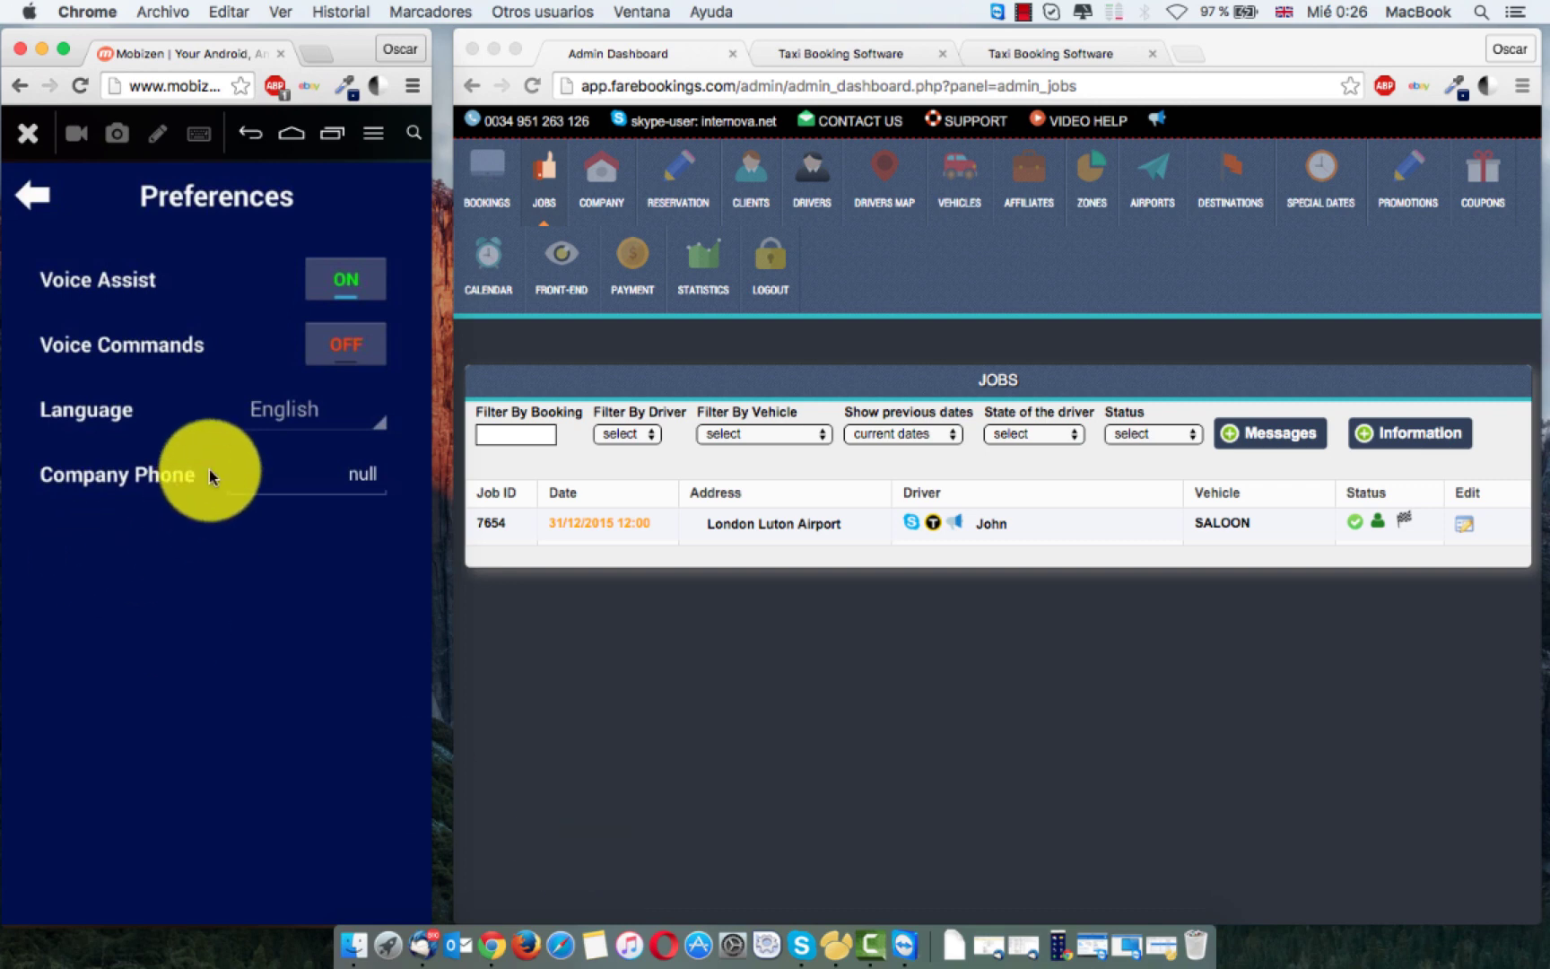
left_click(358, 485)
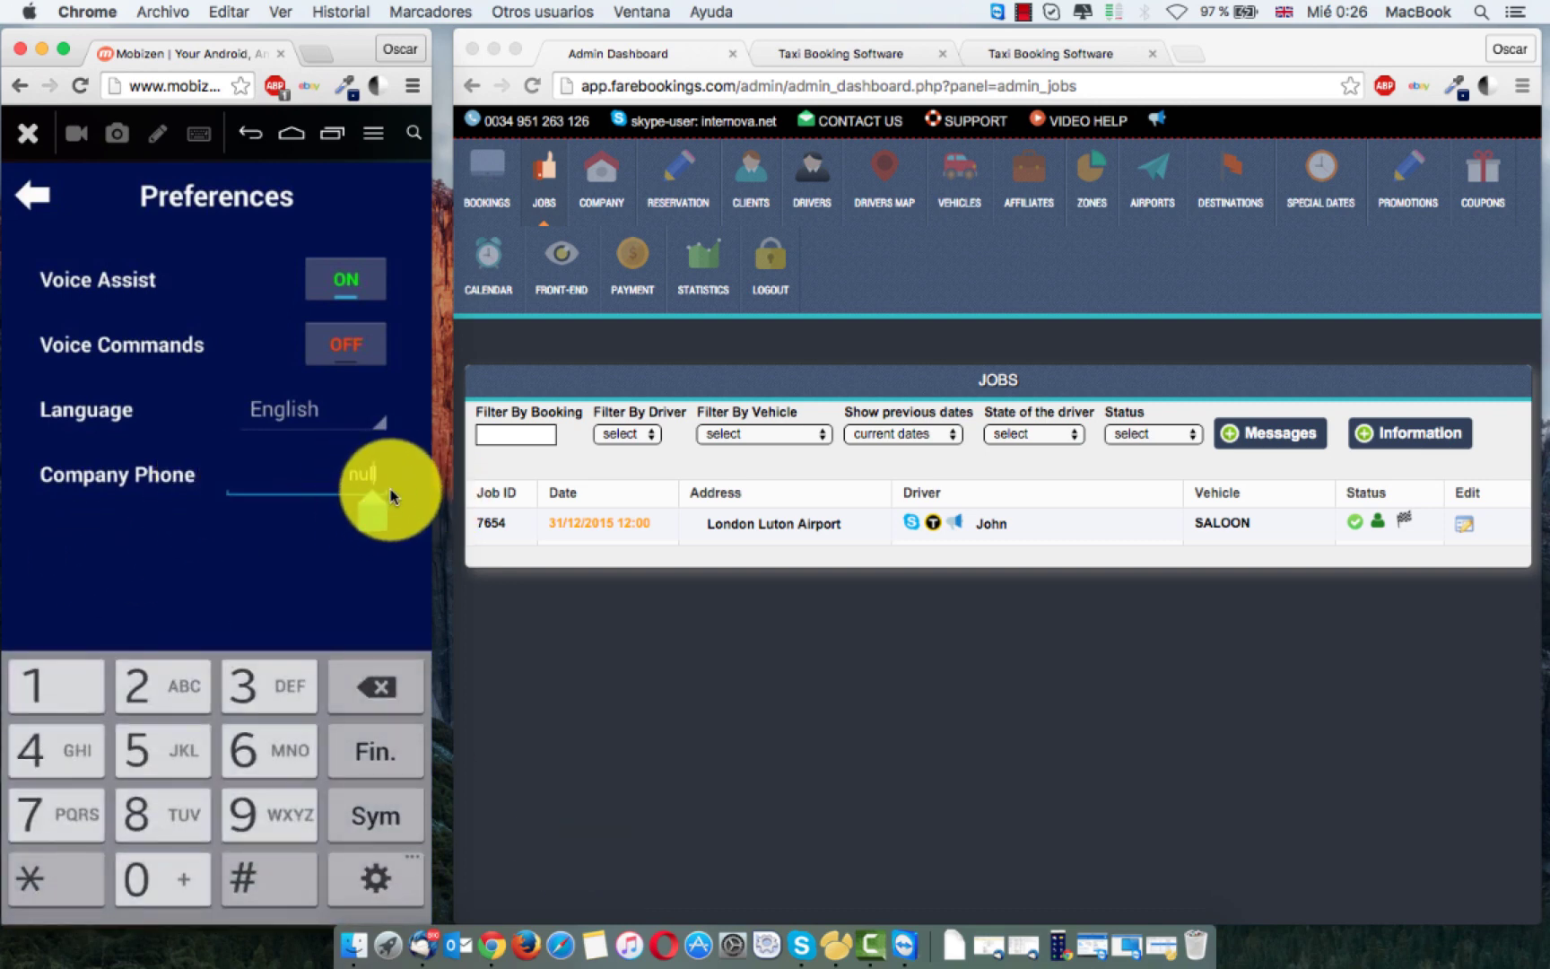
left_click(391, 496)
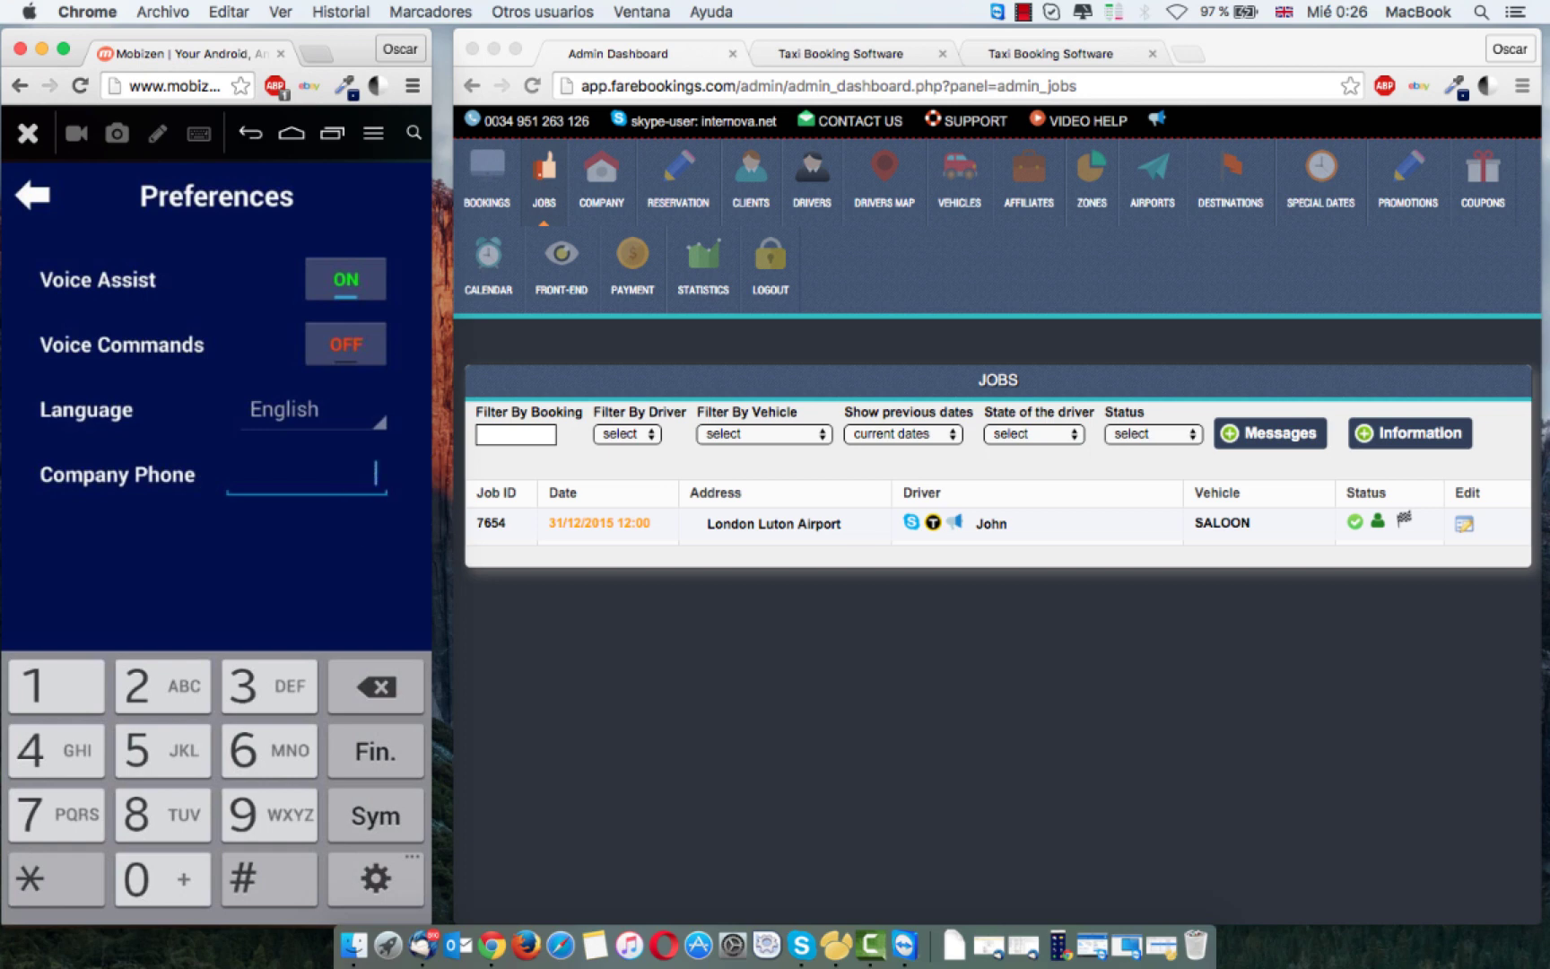
left_click(162, 883)
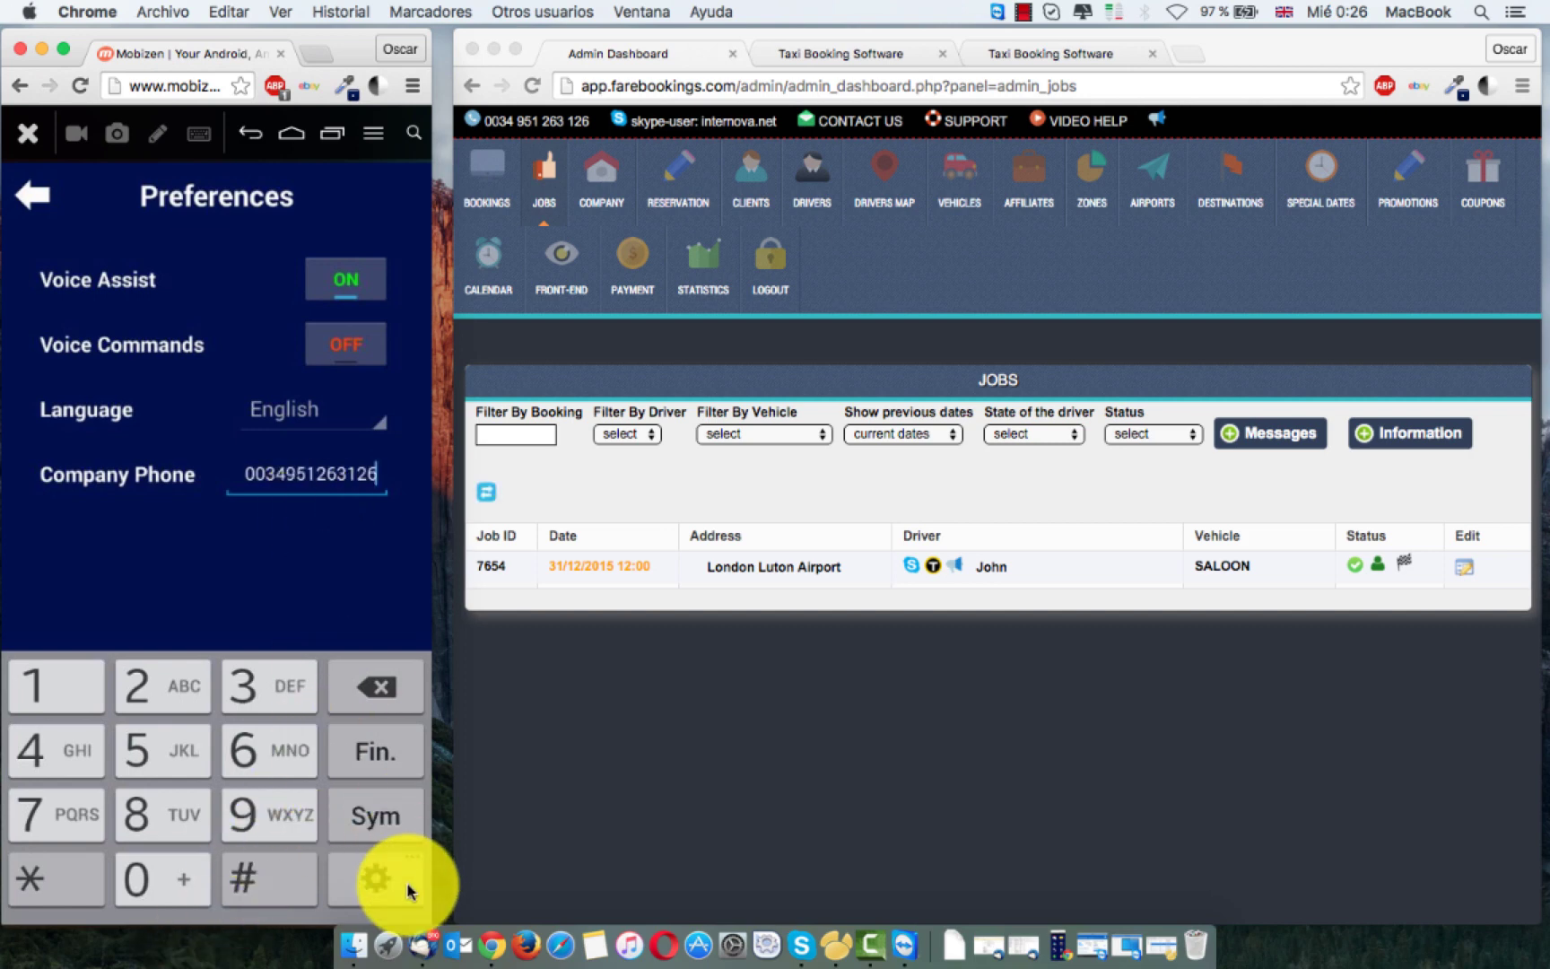
left_click(372, 778)
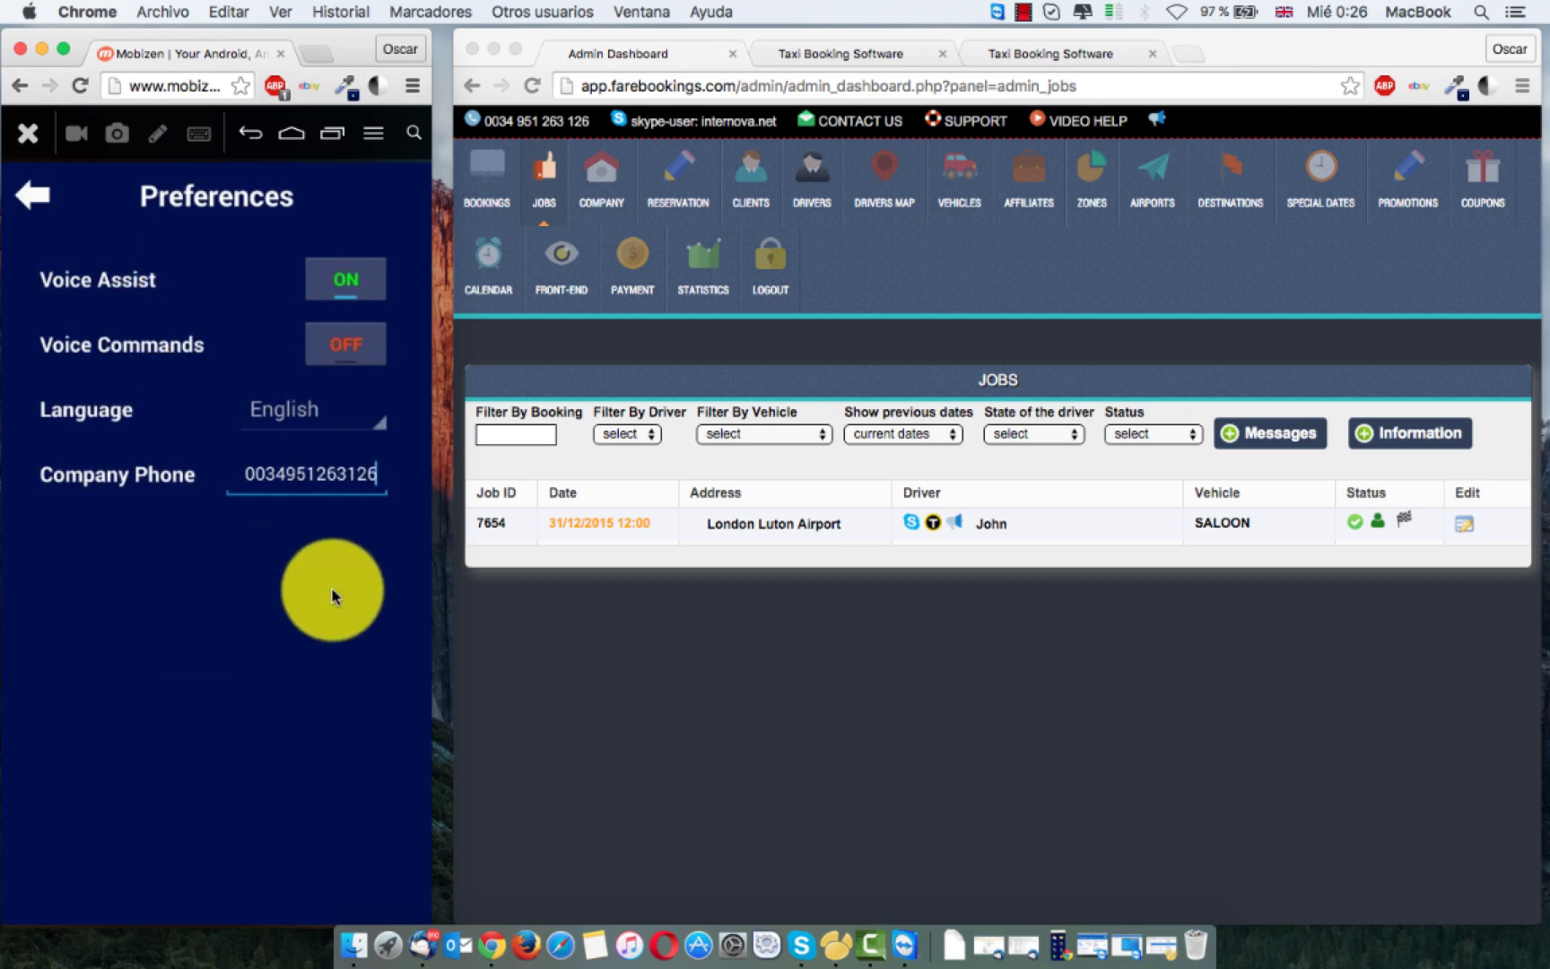
left_click(32, 194)
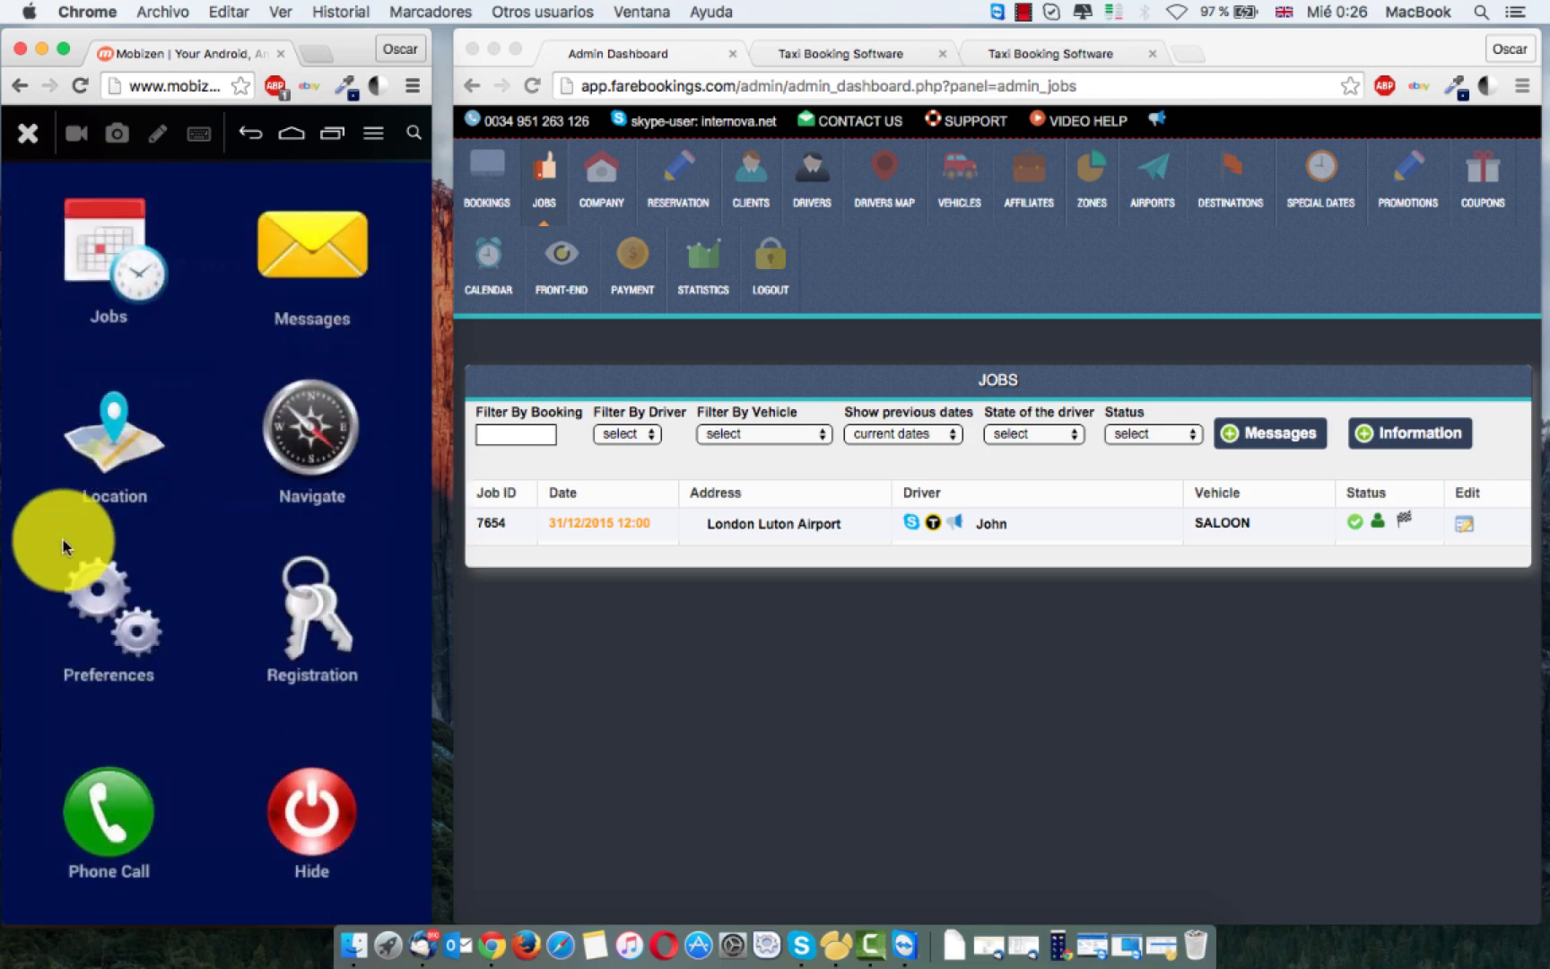
left_click(128, 830)
left_click(302, 661)
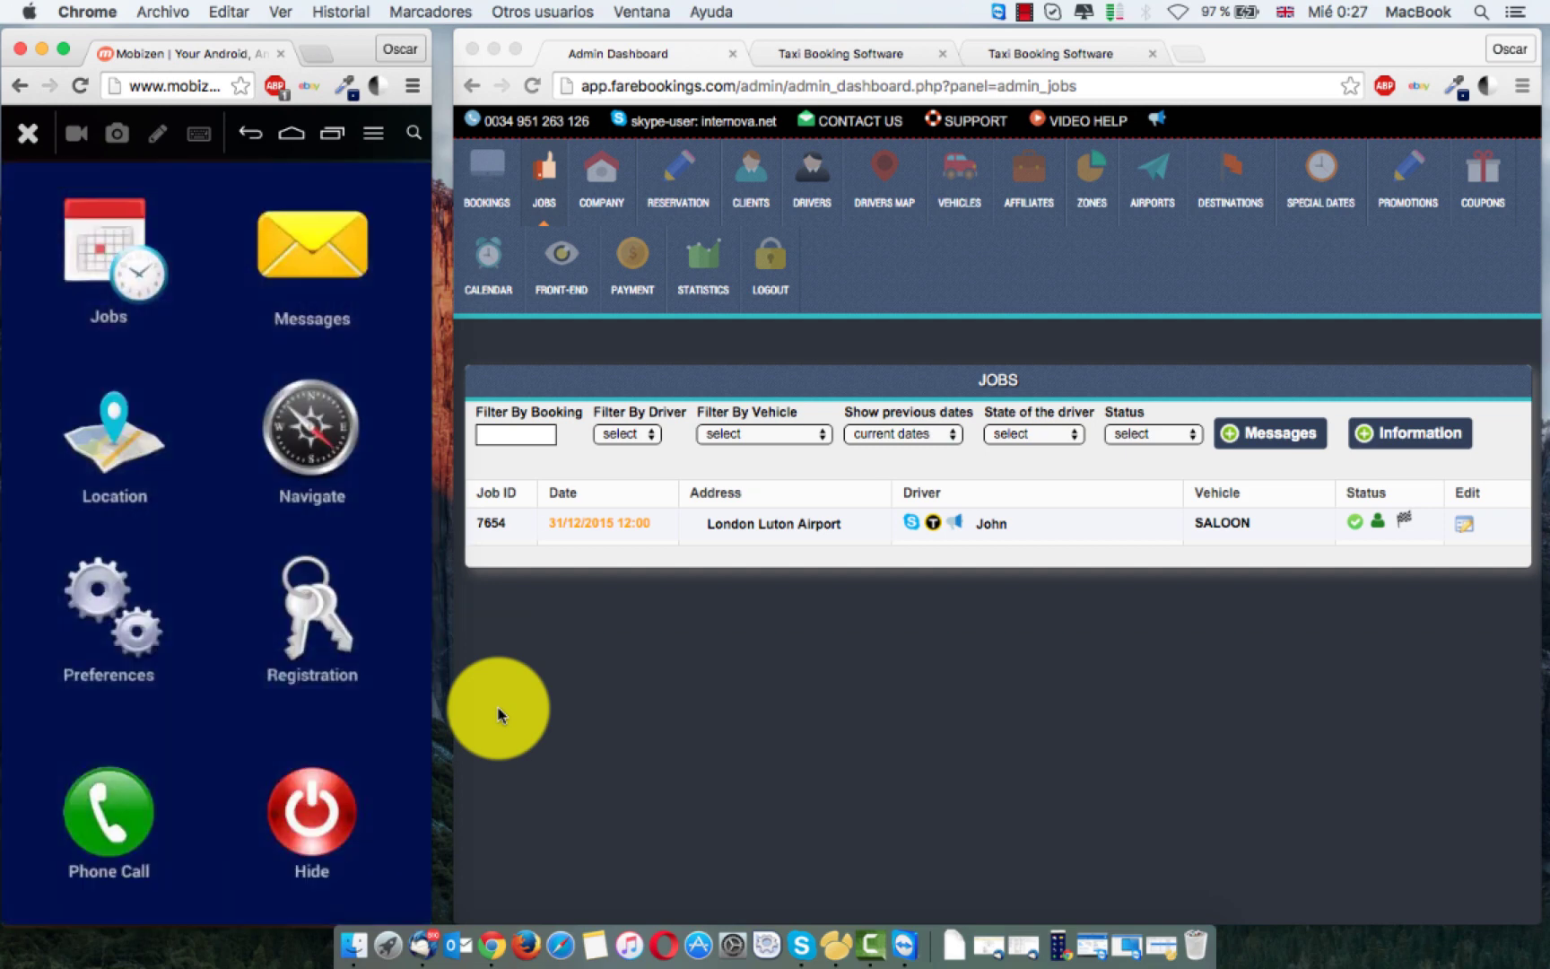
left_click(169, 614)
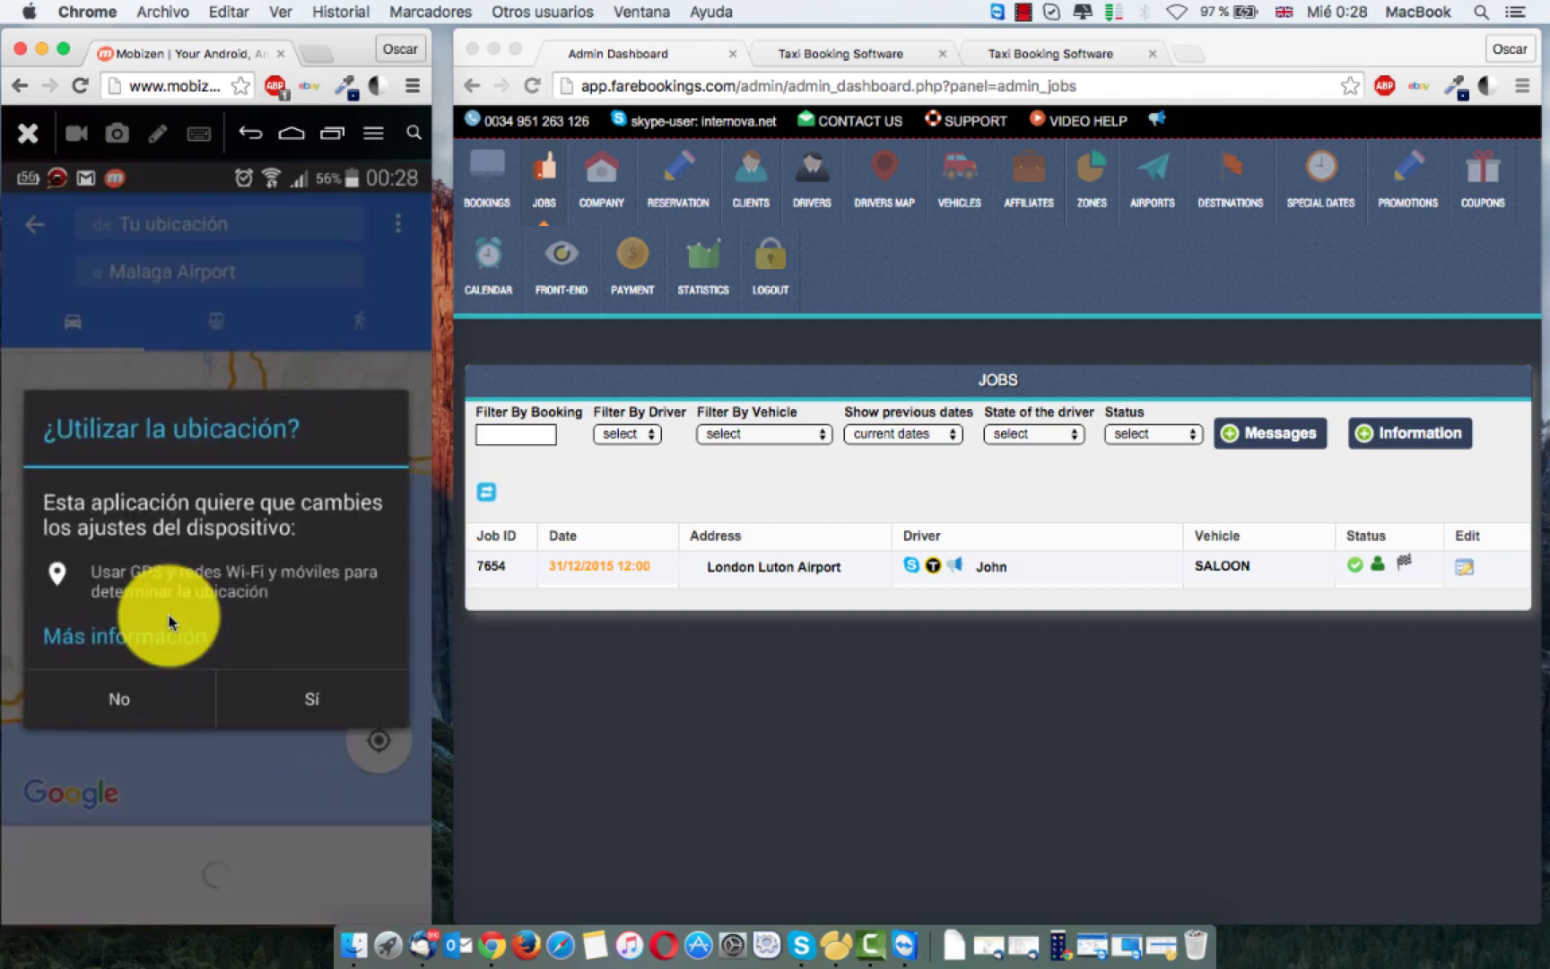
left_click(169, 614)
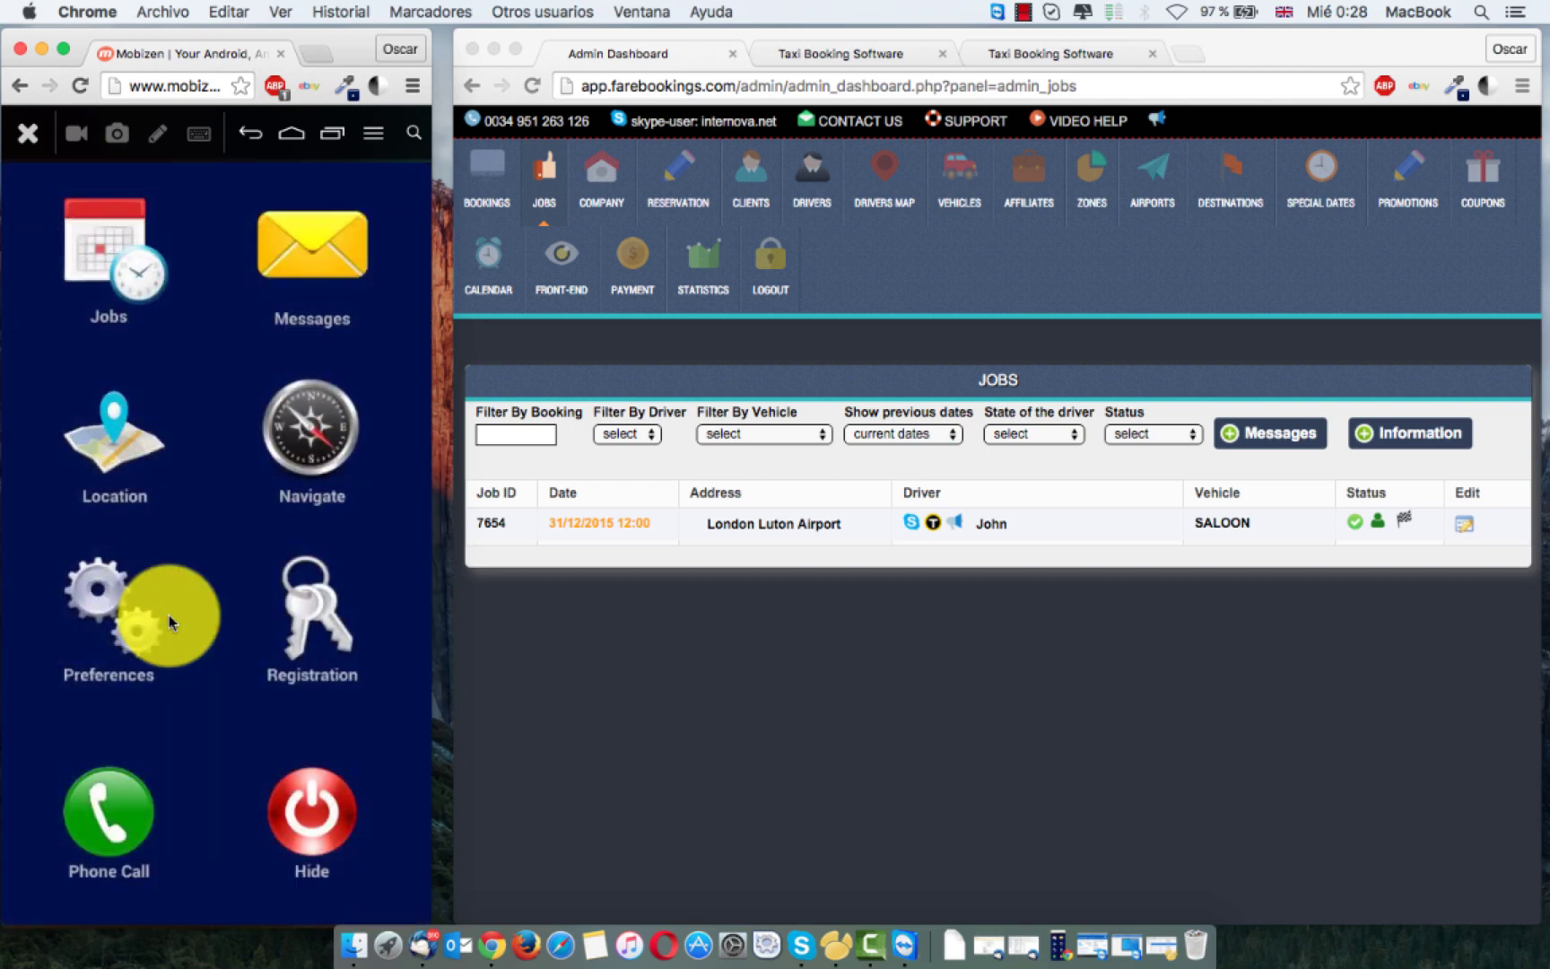
left_click(1061, 711)
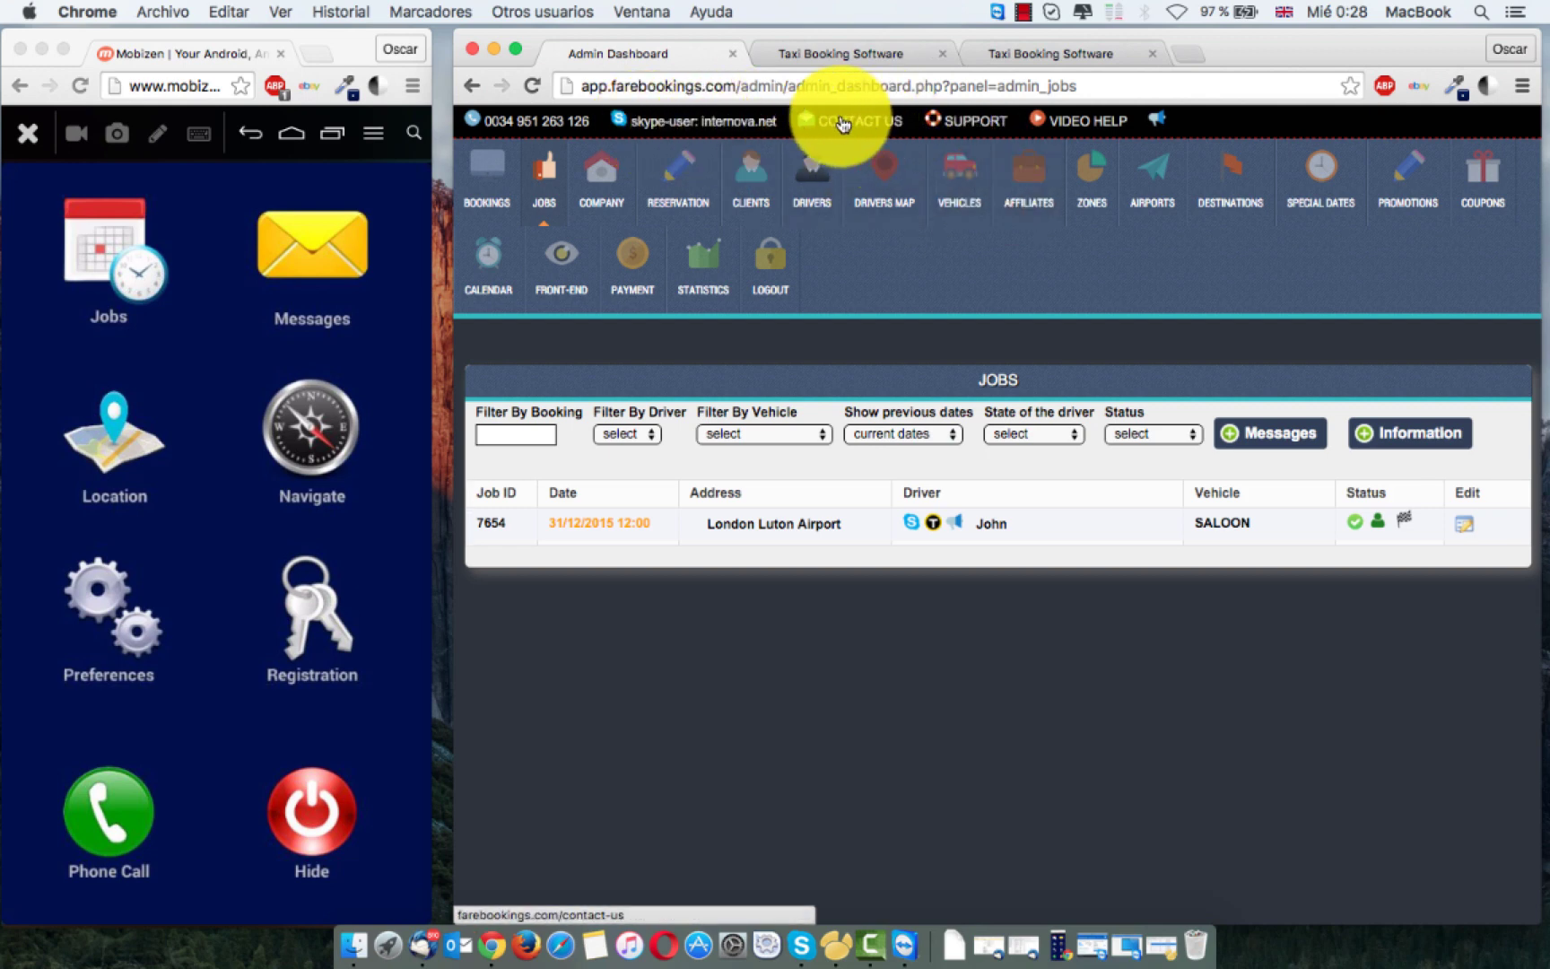
Step: Open the Support Center from SUPPORT in the dashboard's top bar
left_click(992, 132)
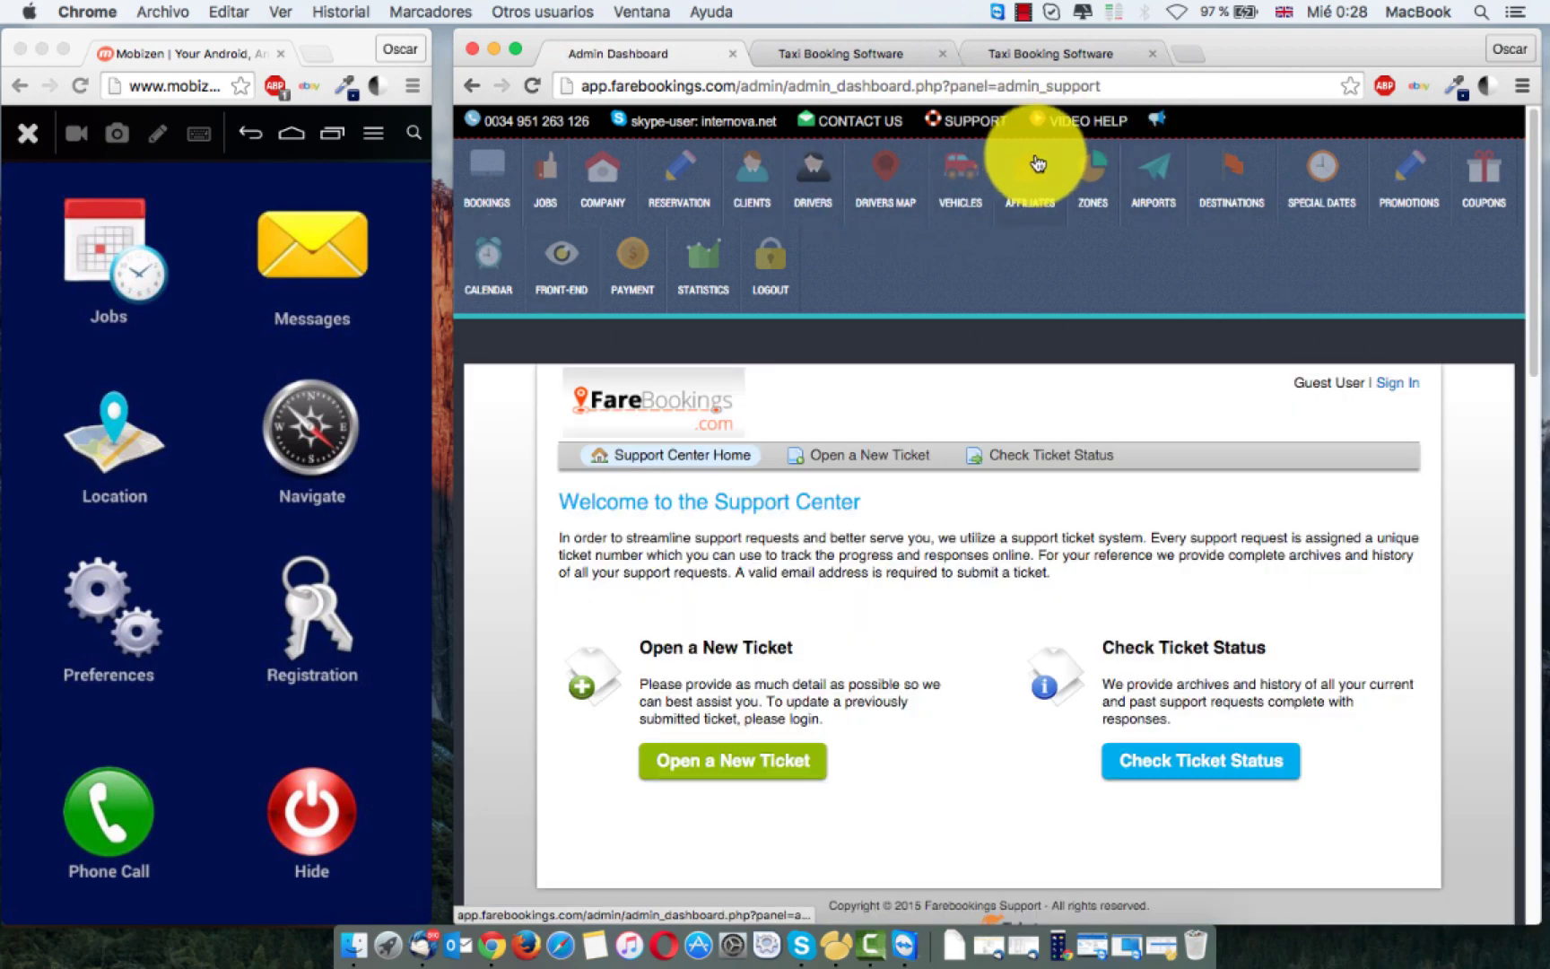